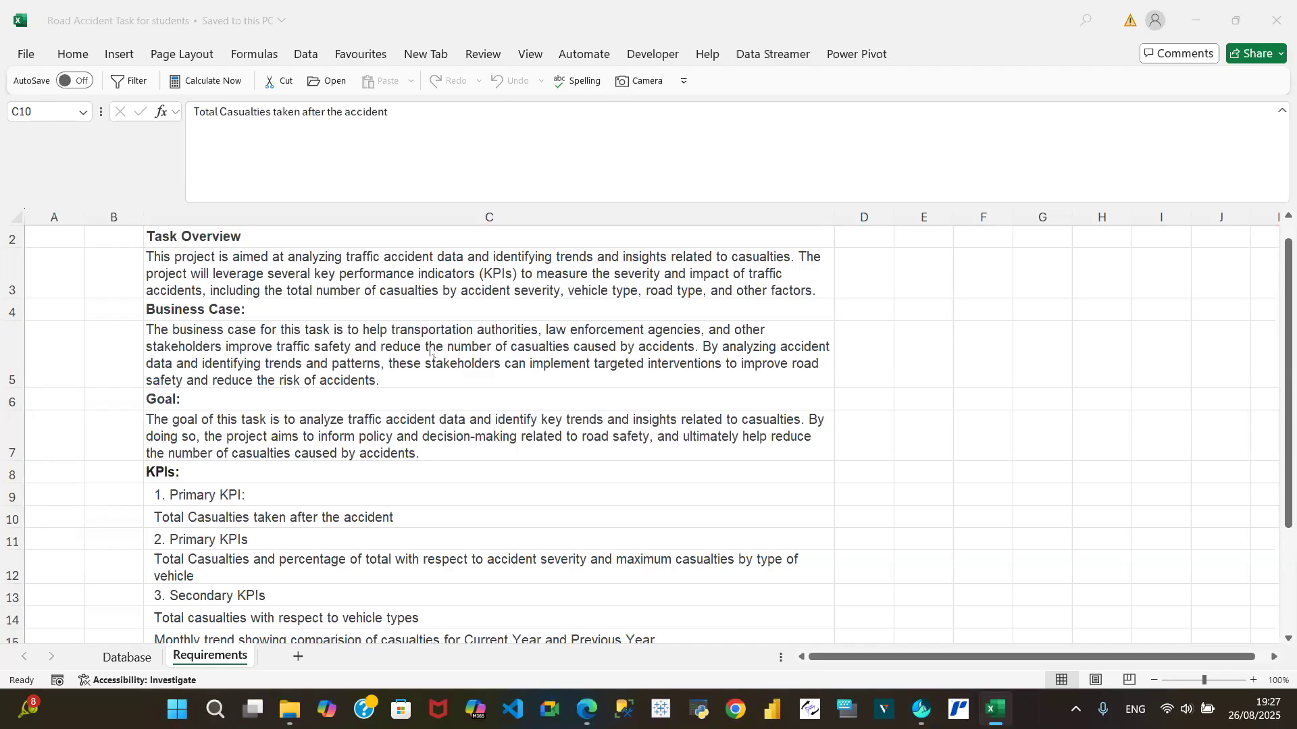
Open the Database sheet and look over its columns back to Accident_Index
left_click(126, 657)
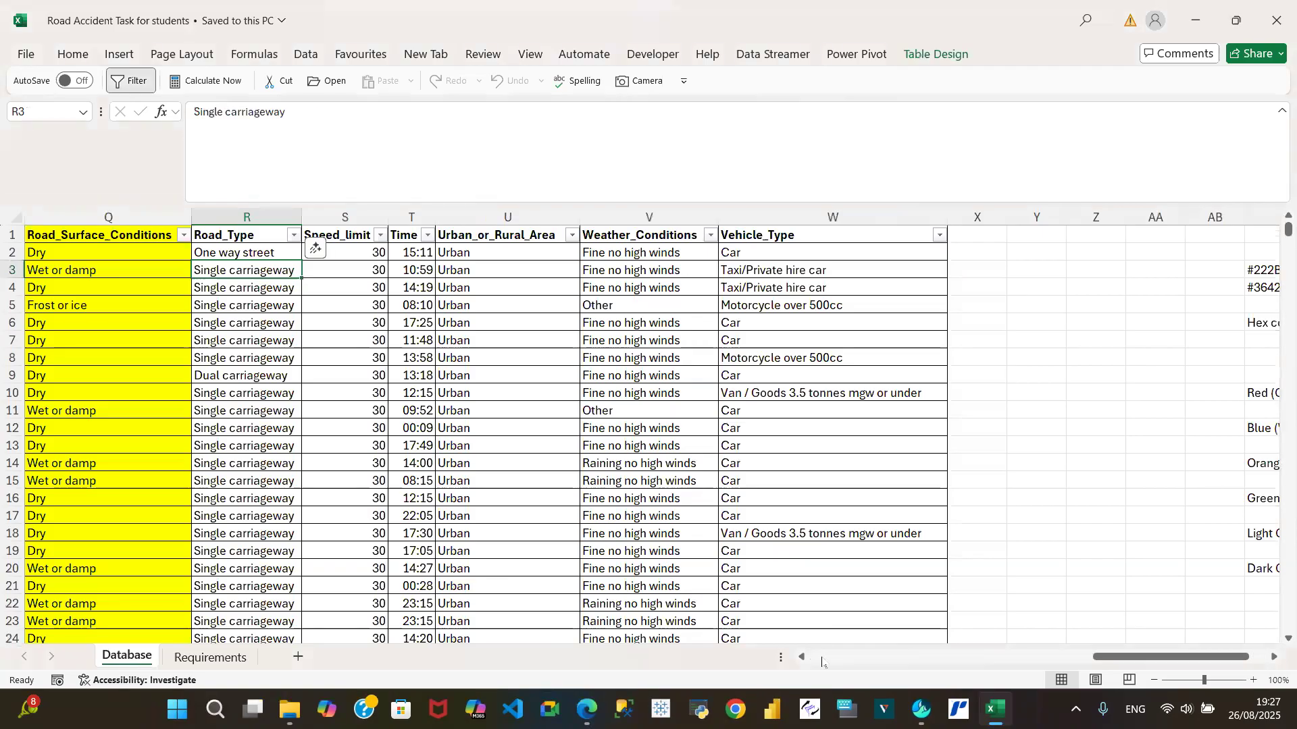
left_click(824, 661)
left_click(822, 662)
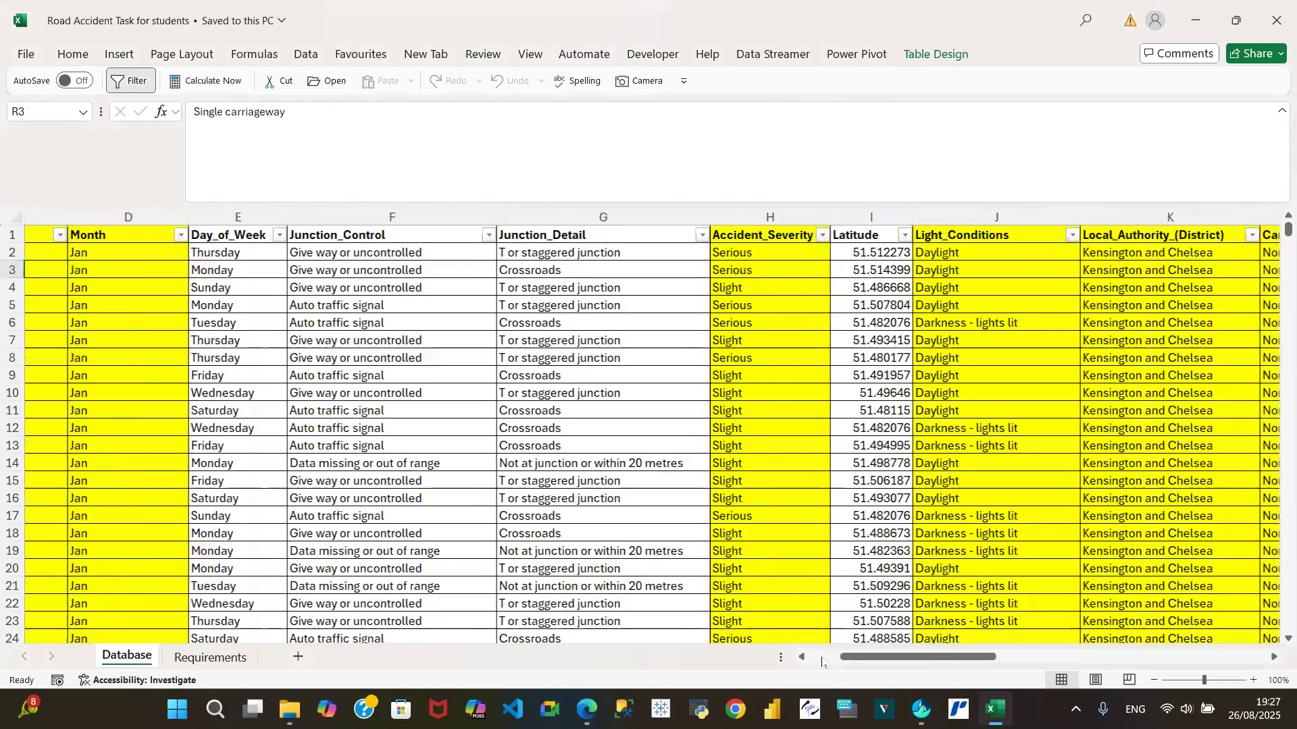
left_click(822, 661)
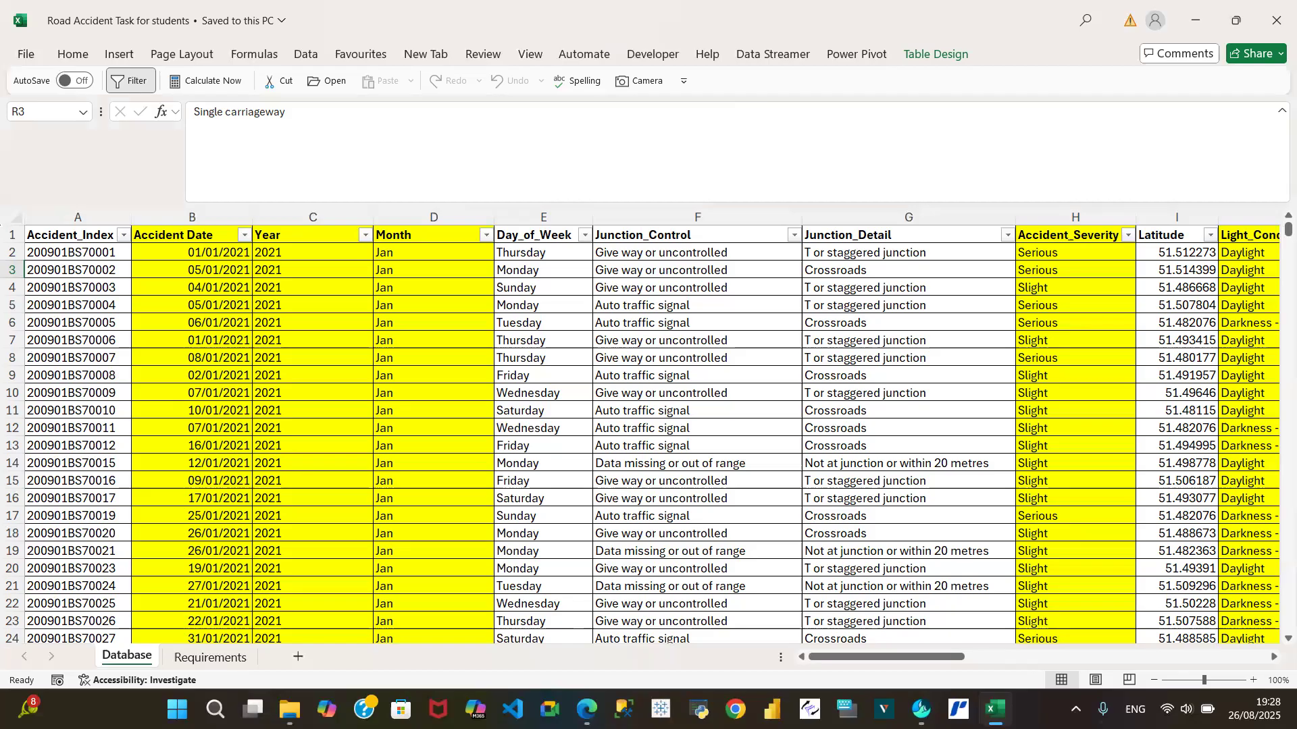
Read the task overview, goal, and the primary and secondary KPIs on the Requirements sheet, dismissing the Google Drive sign-in notification
left_click(193, 659)
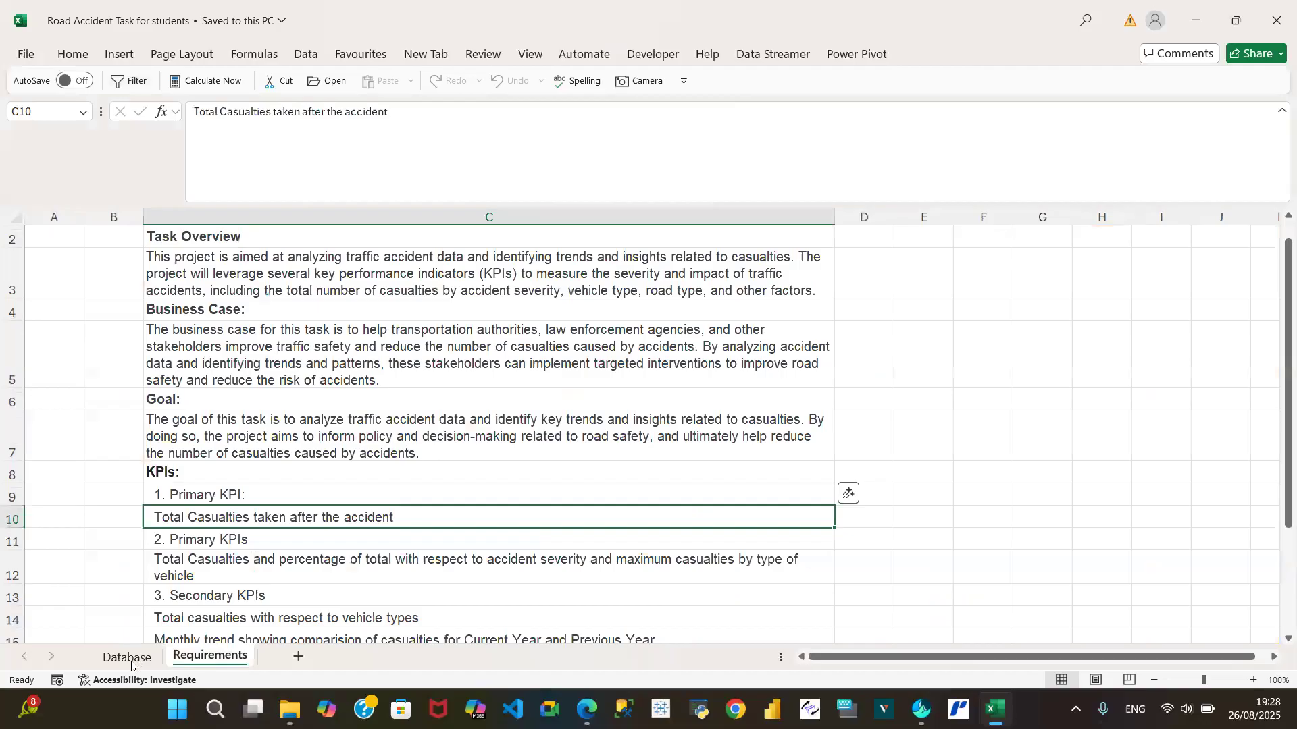
left_click(132, 662)
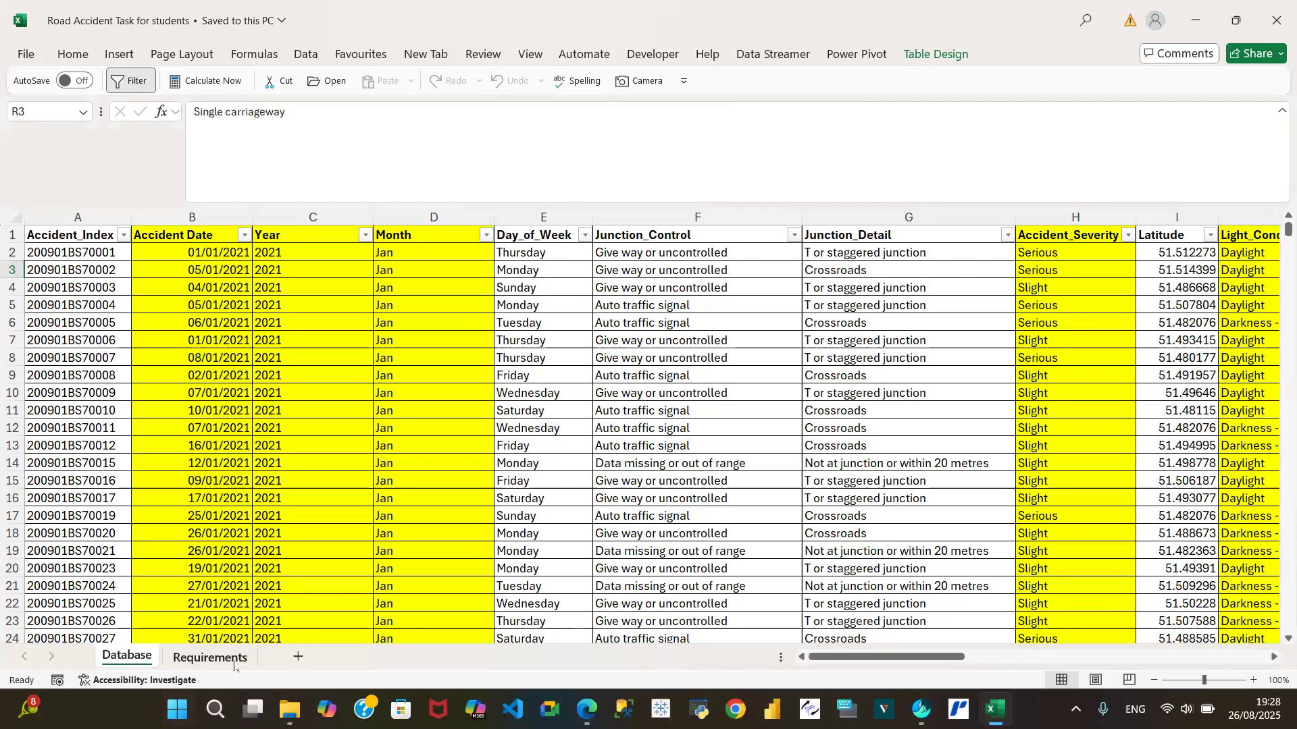
left_click(210, 657)
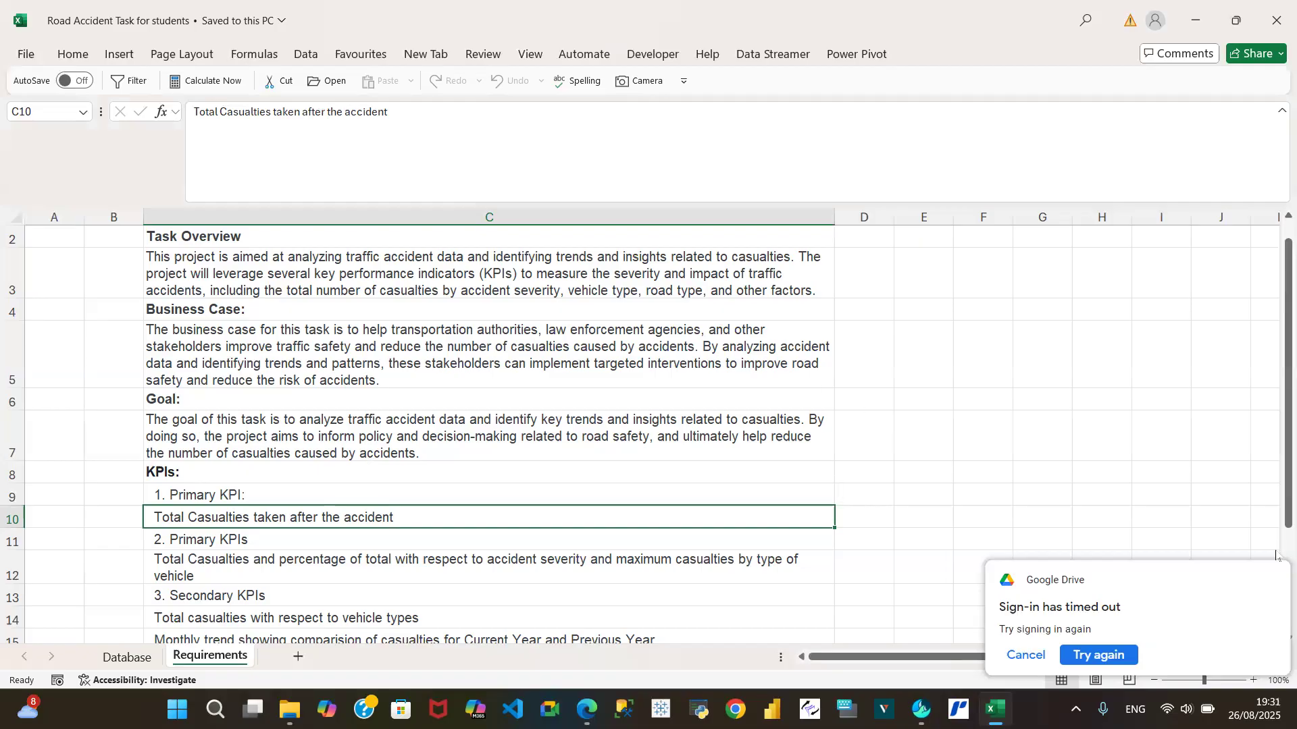
left_click(1023, 658)
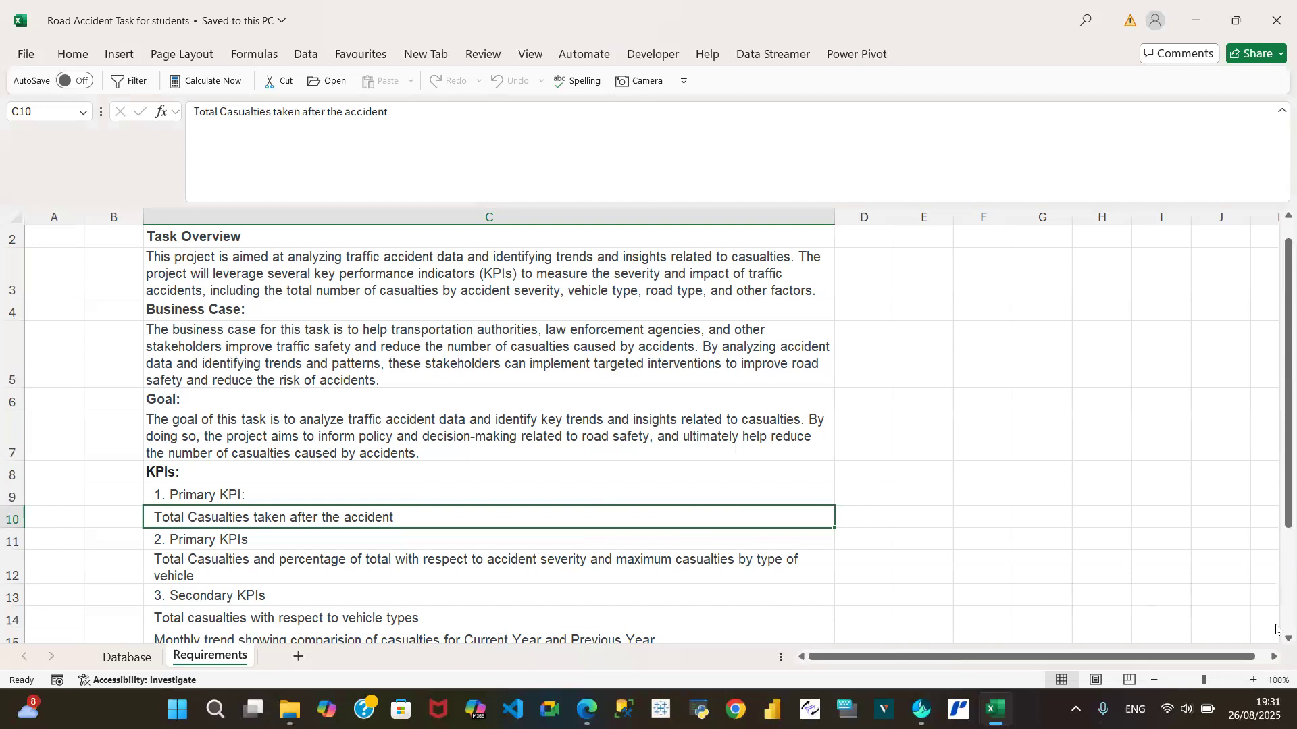
scroll(1276, 645, "down", 3)
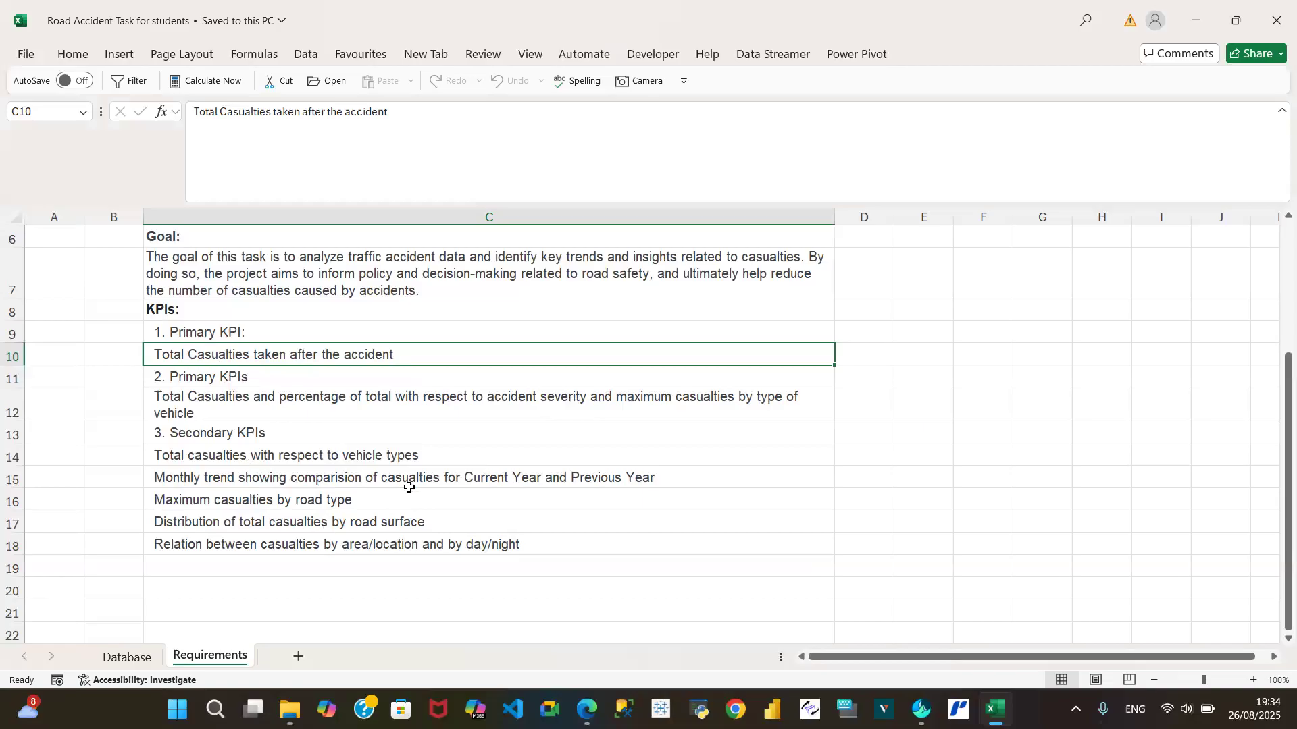
left_click(384, 459)
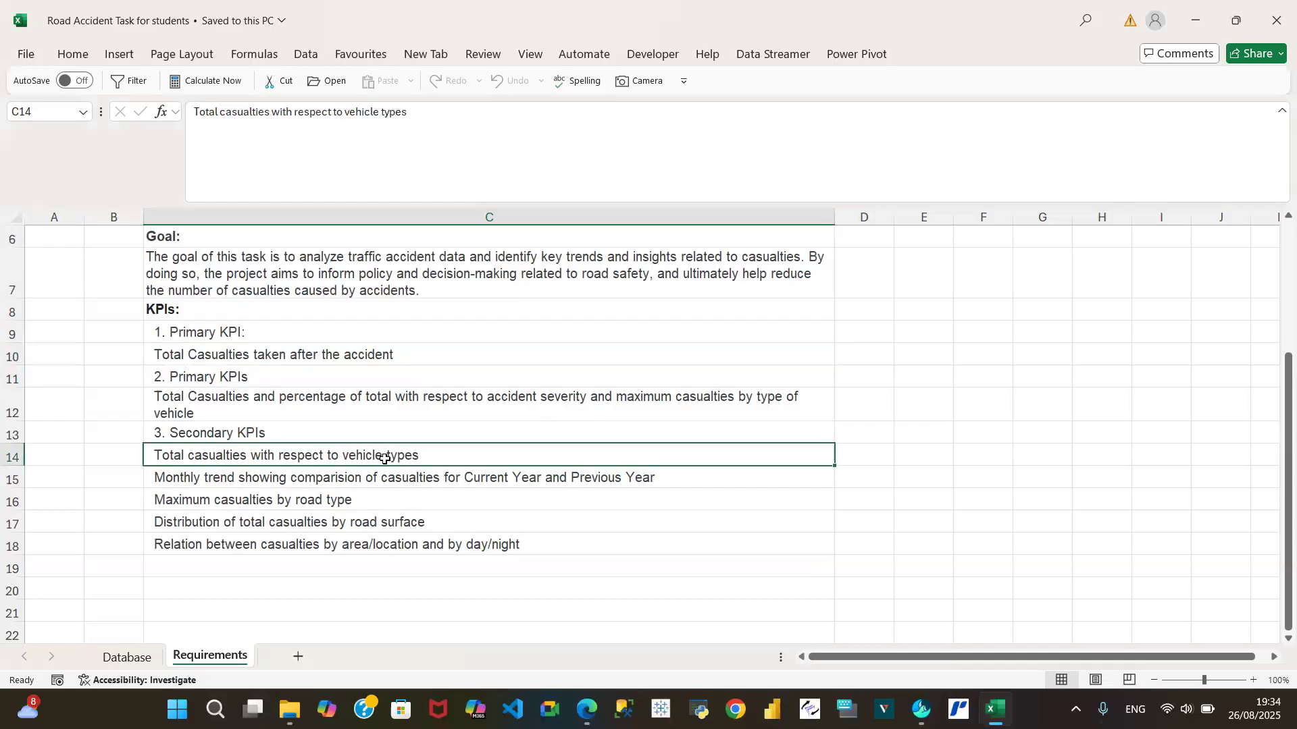
left_click(389, 548)
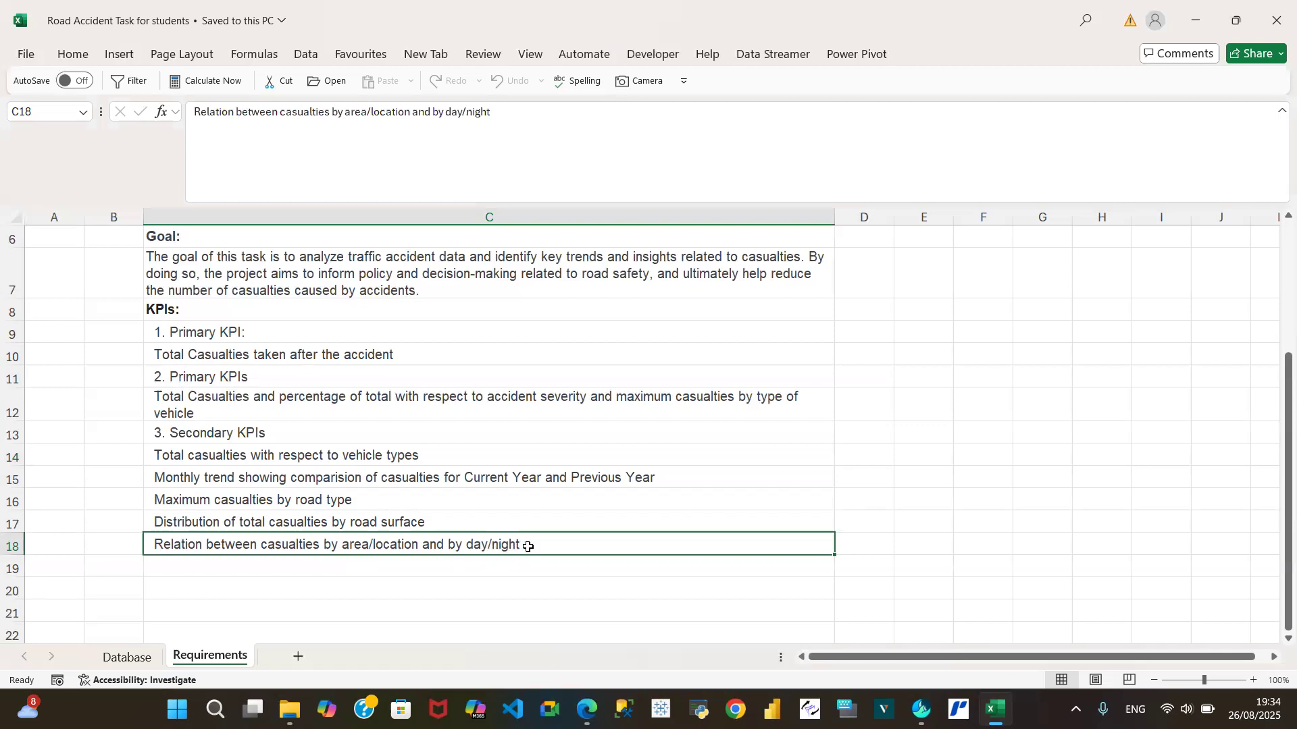
Return to the Database sheet and examine the Accident_Index column against the listed requirements
left_click(133, 672)
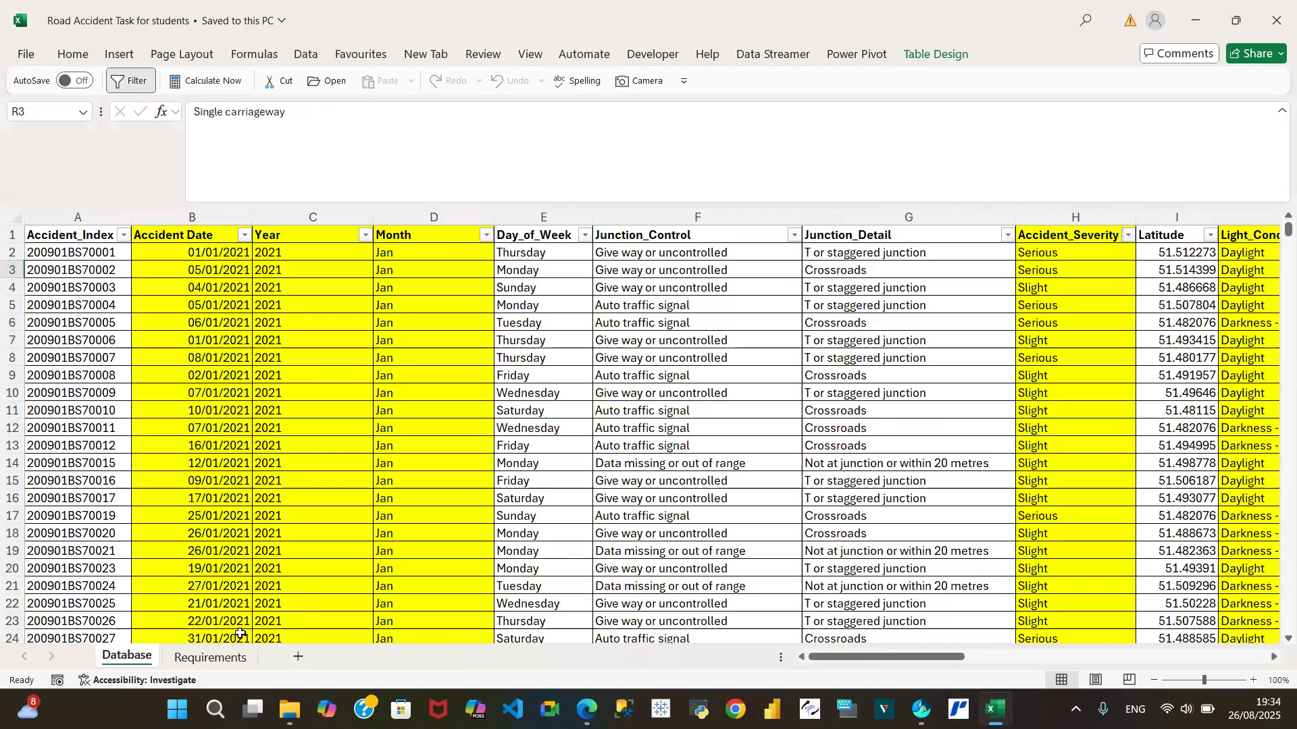
left_click(211, 657)
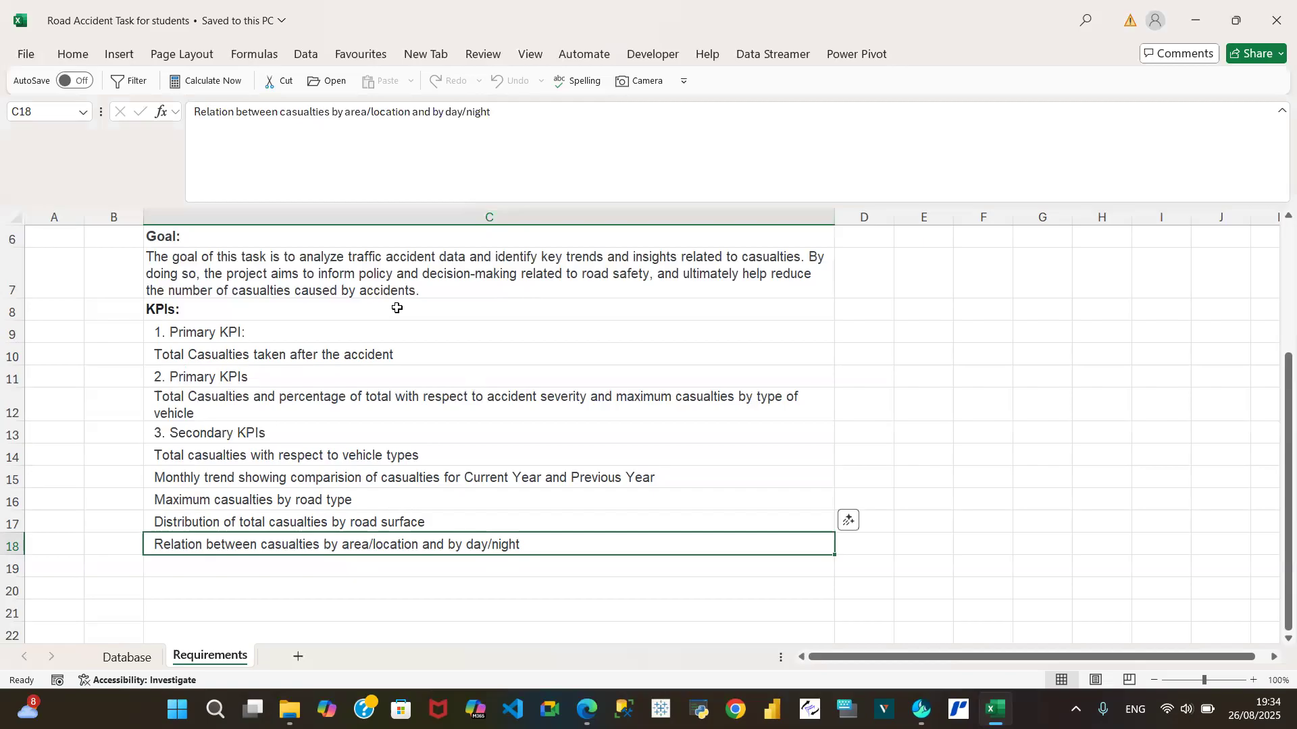
left_click(130, 658)
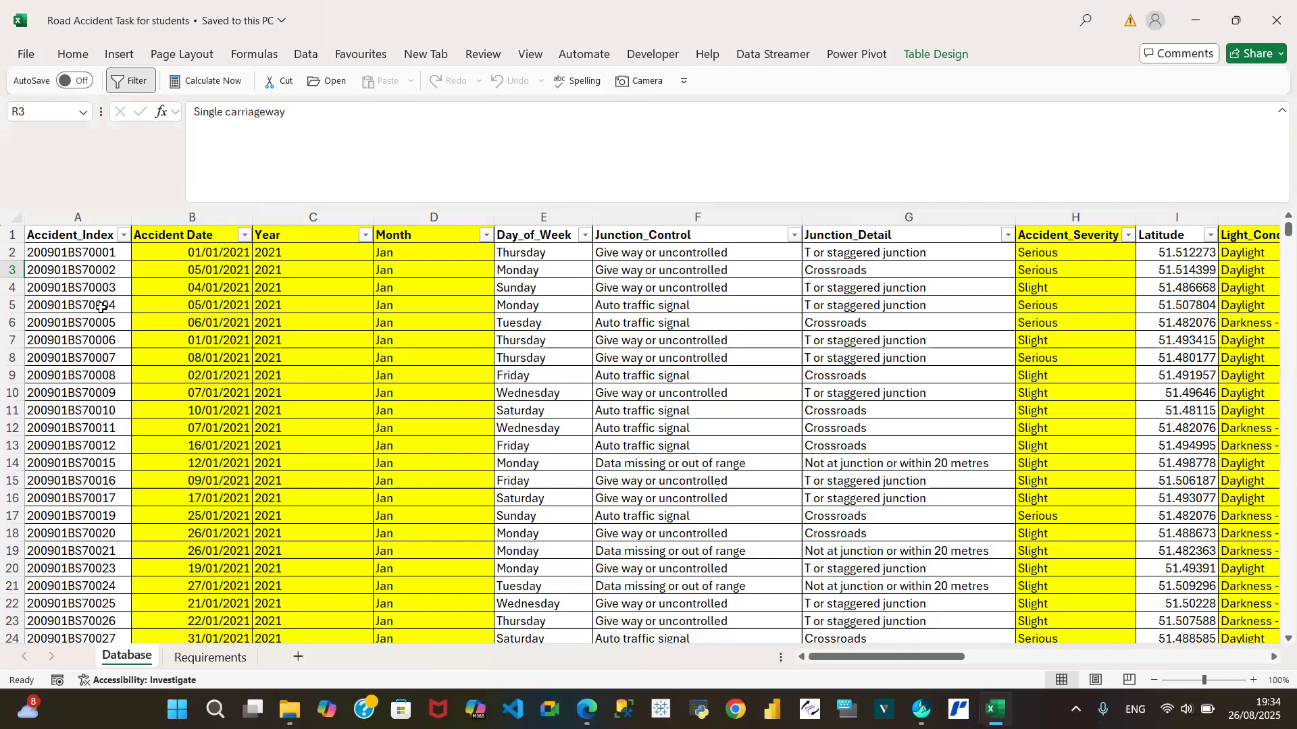
left_click(75, 223)
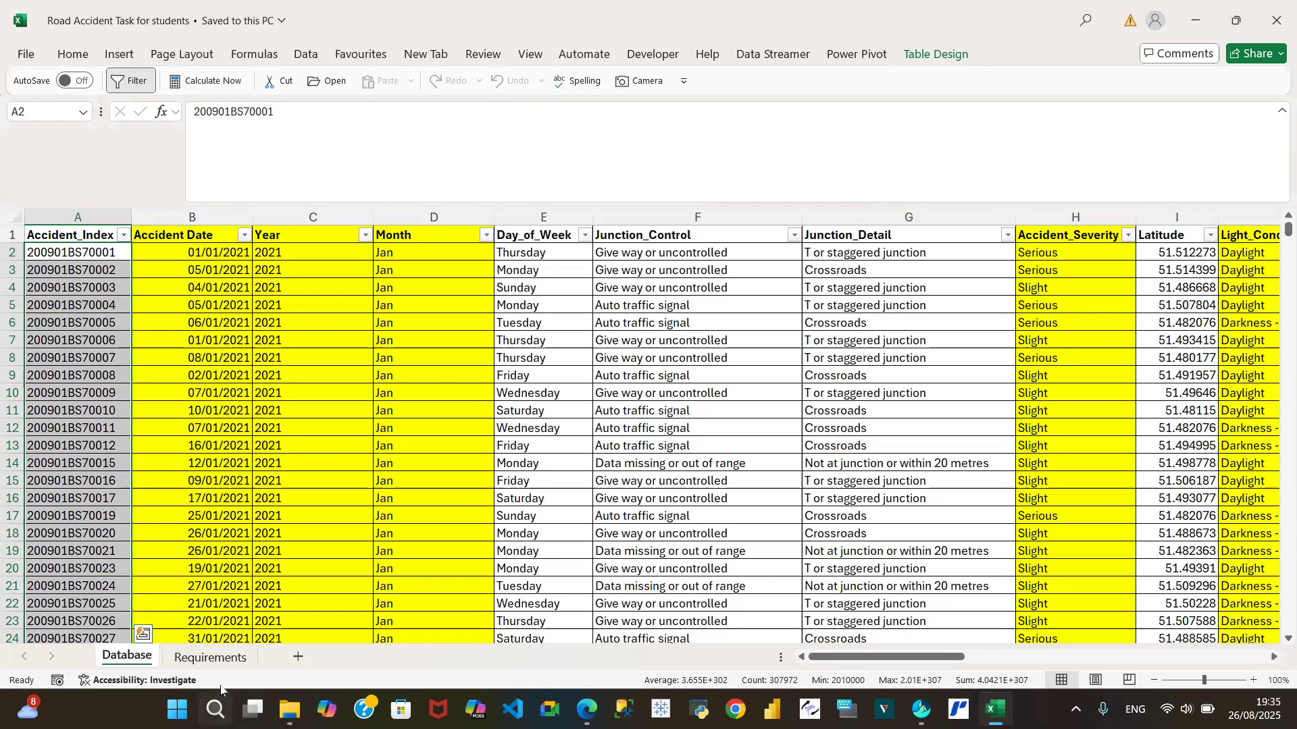
Review the monthly casualties trend KPI on the Requirements sheet and examine the Year and Month columns in the Database sheet that support it
left_click(211, 658)
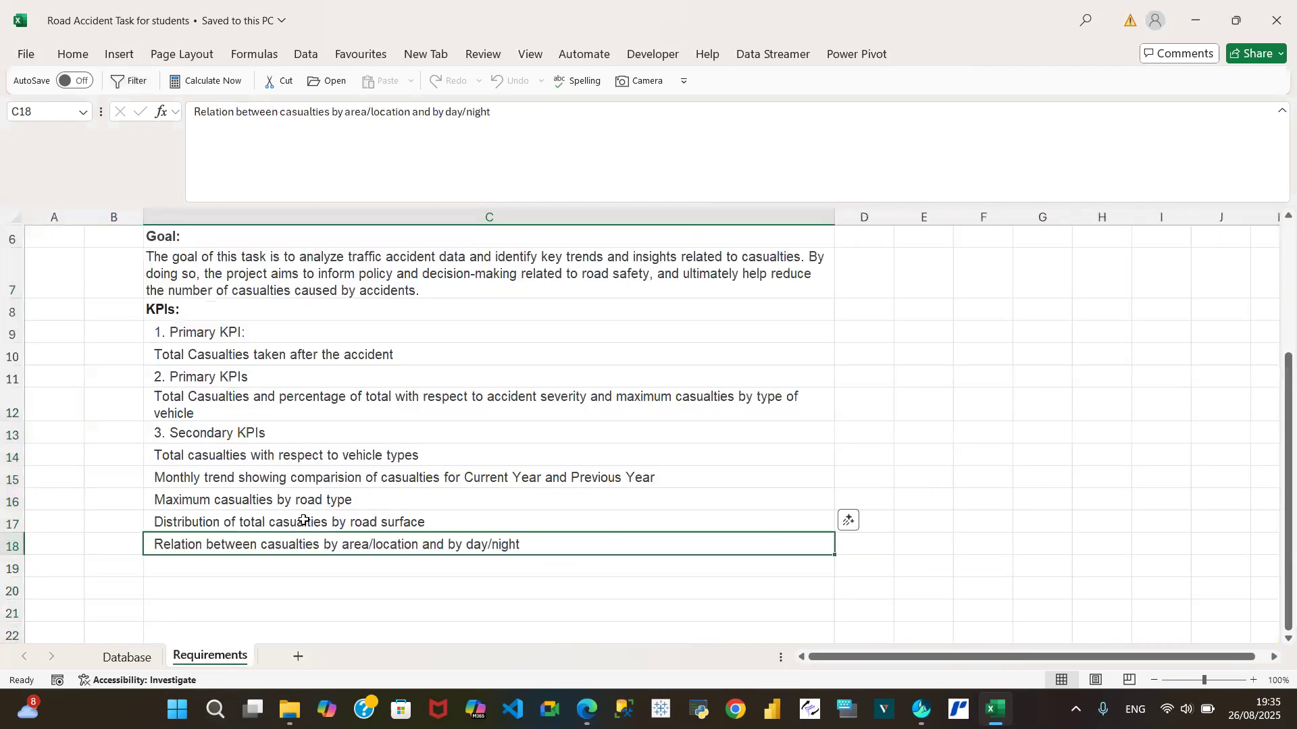
left_click(12, 480)
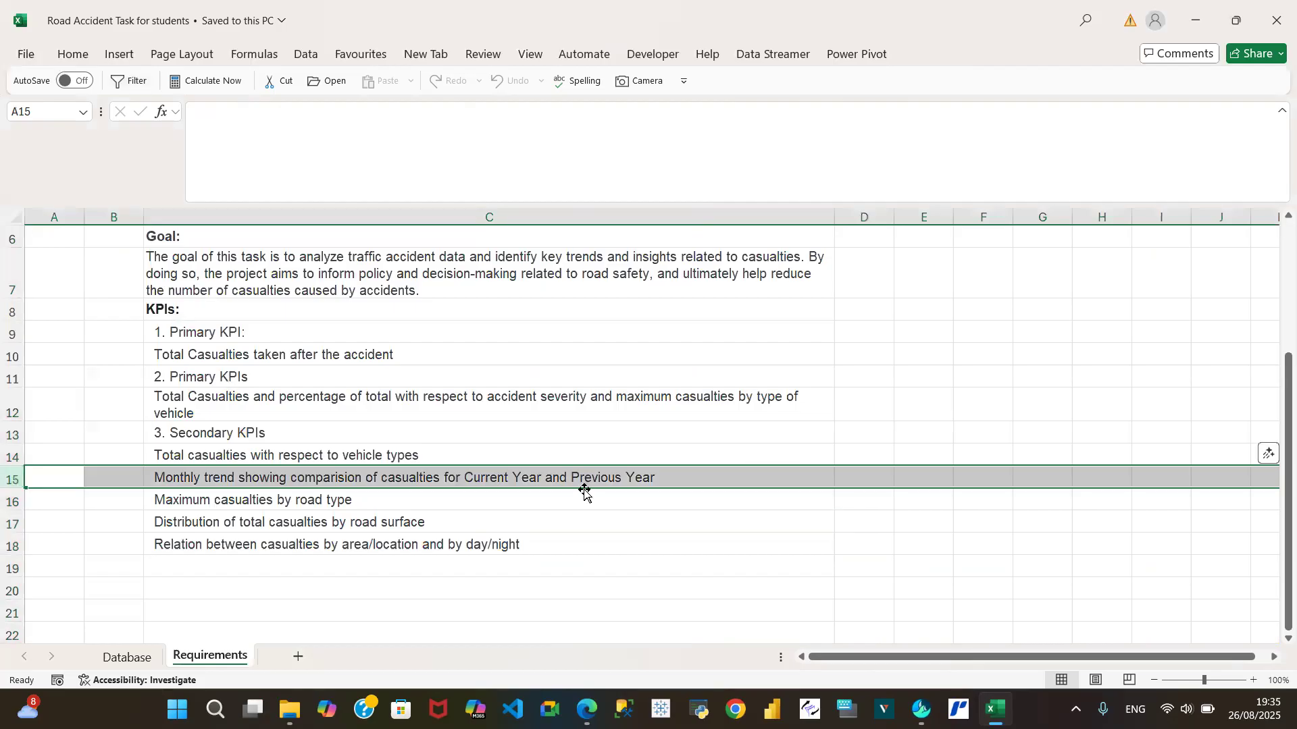
left_click(122, 661)
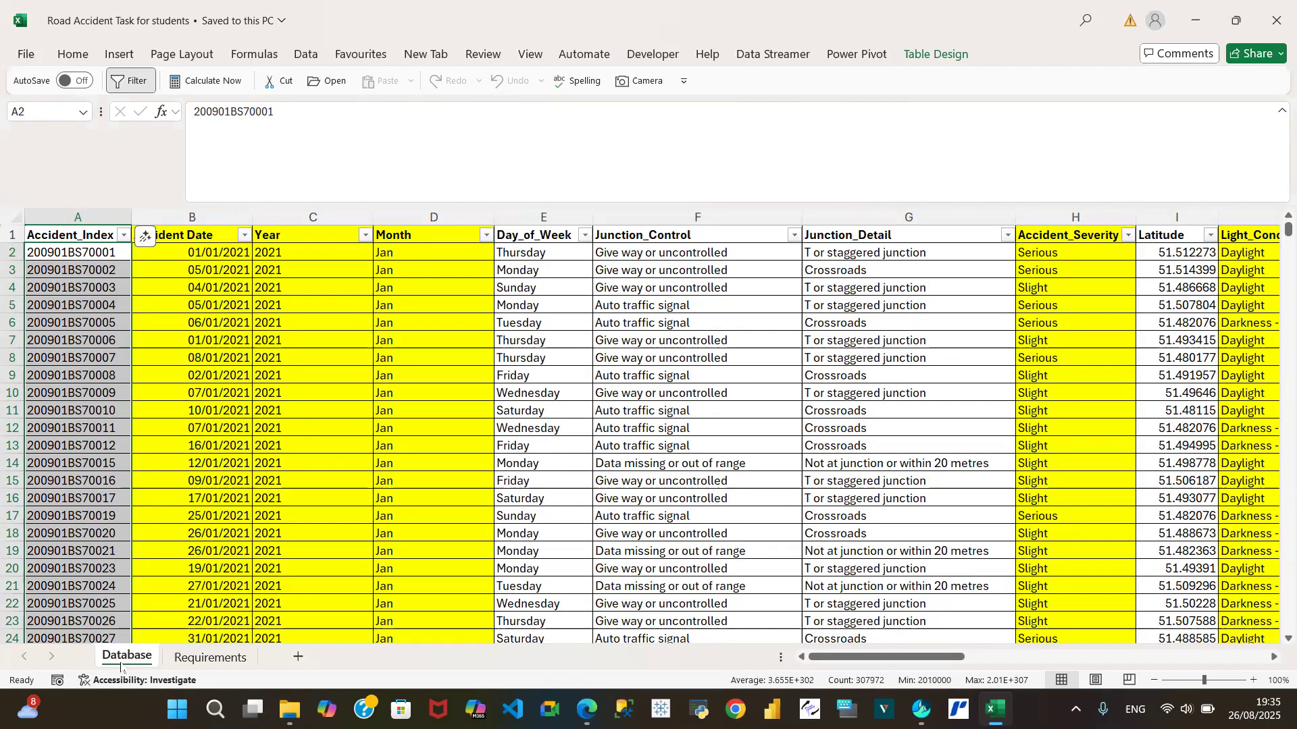
left_click(312, 267)
left_click(419, 252)
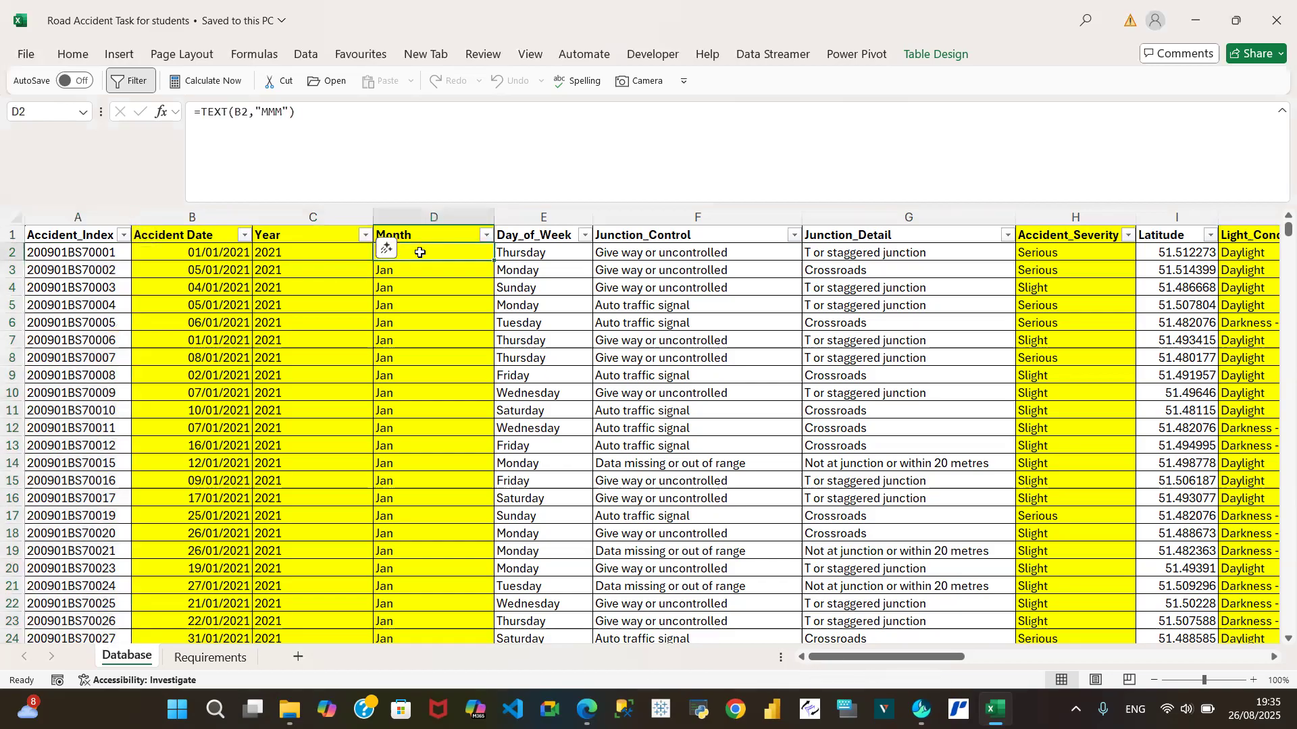
left_click(319, 210)
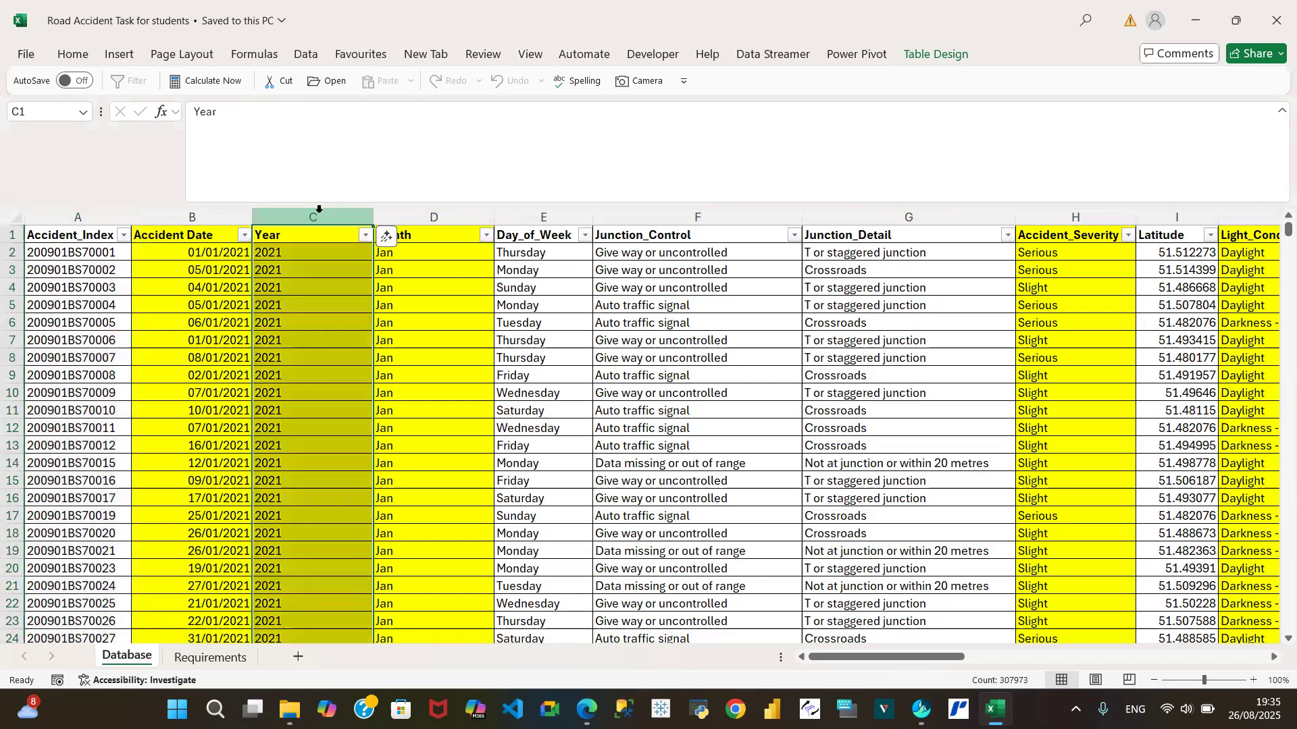
left_click(422, 217)
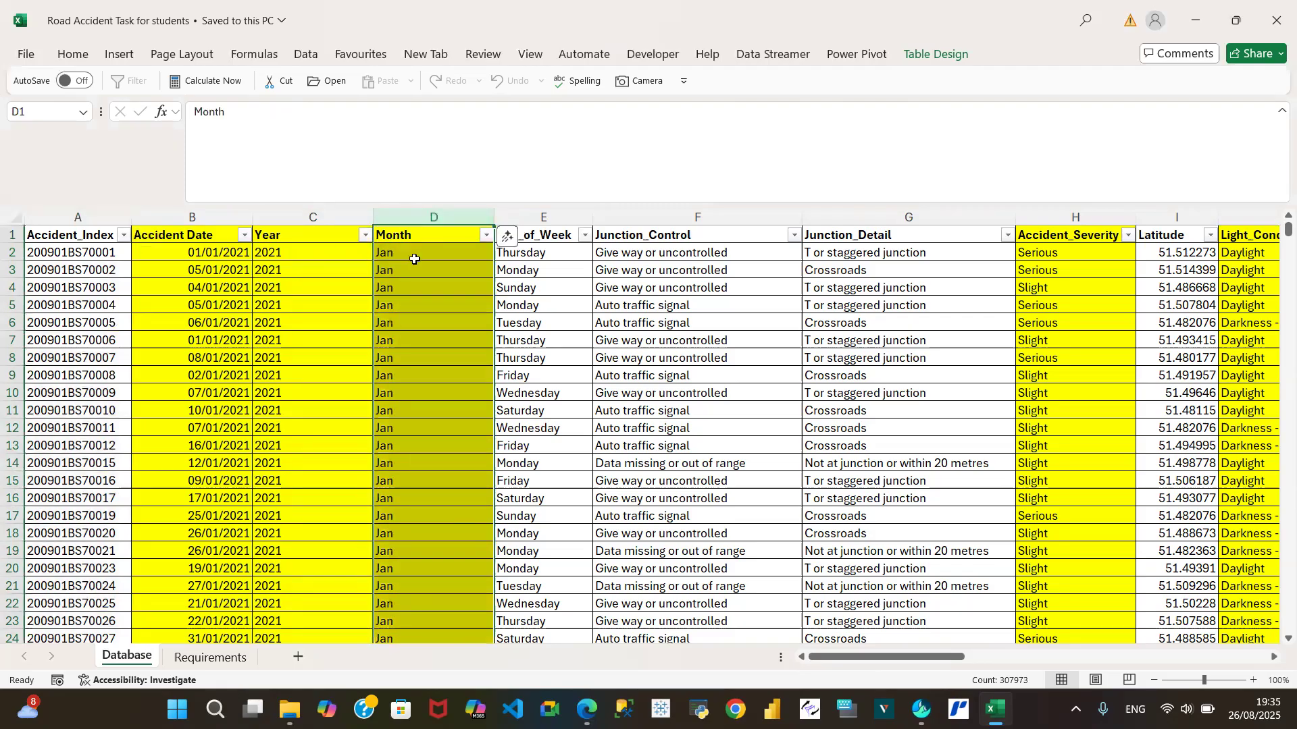
left_click(289, 217)
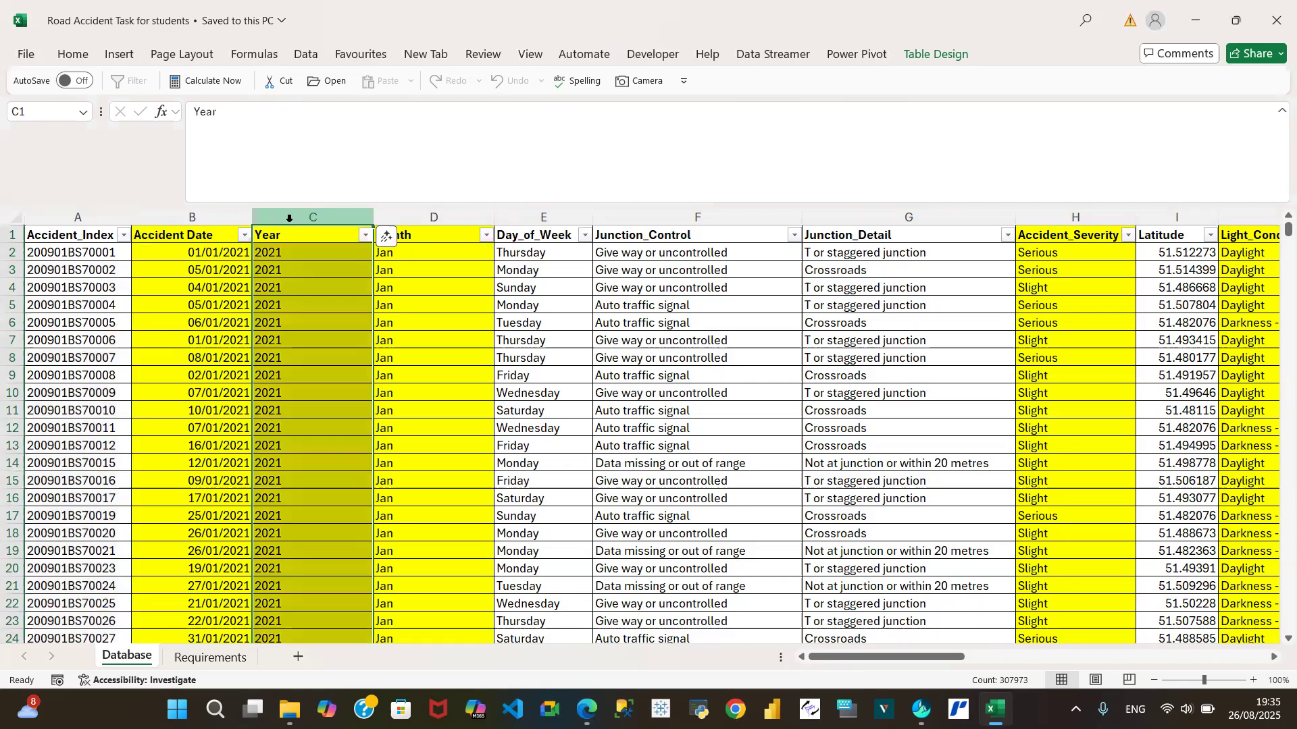
left_click(419, 221)
left_click(409, 221)
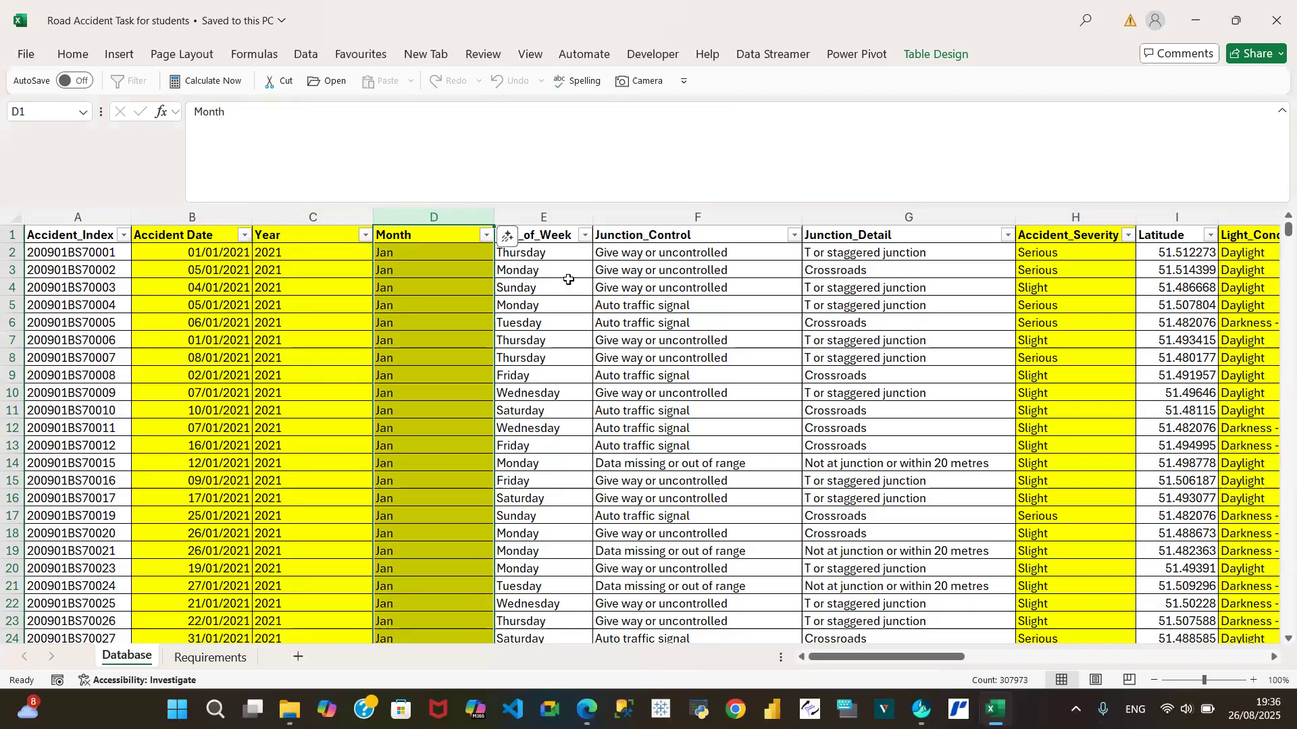
Examine the Day_of_Week column and the distinct filter values of the Junction_Control column without applying a filter
left_click(558, 256)
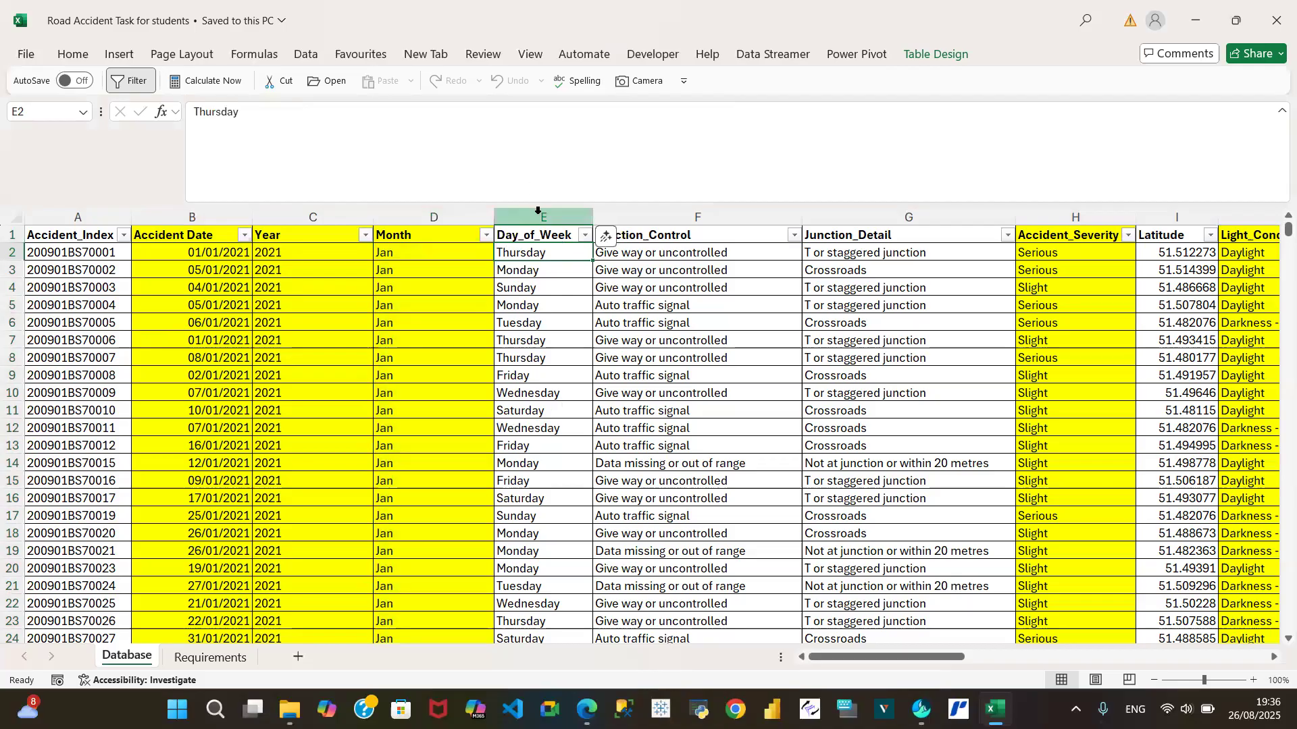
mouse_move(715, 255)
left_mouse_down()
mouse_move(700, 238)
mouse_move(714, 242)
left_mouse_up()
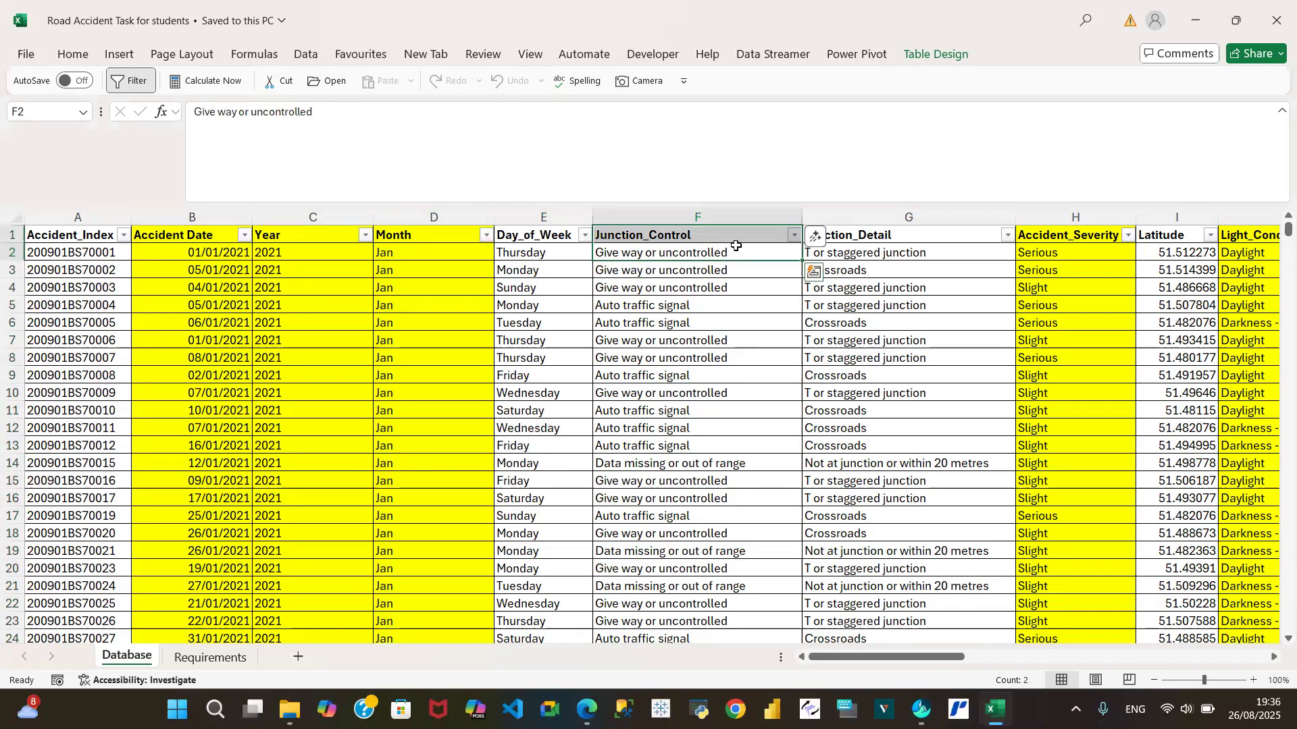
left_click(794, 235)
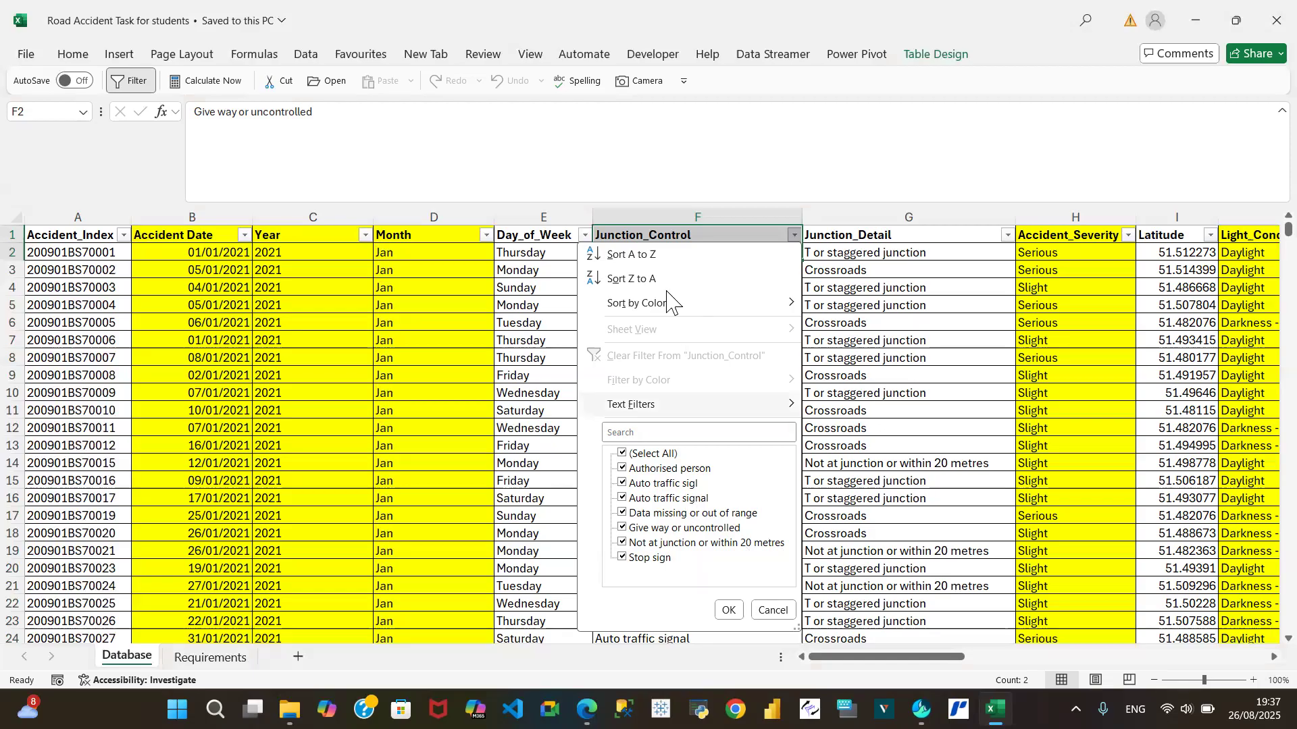
left_click(773, 609)
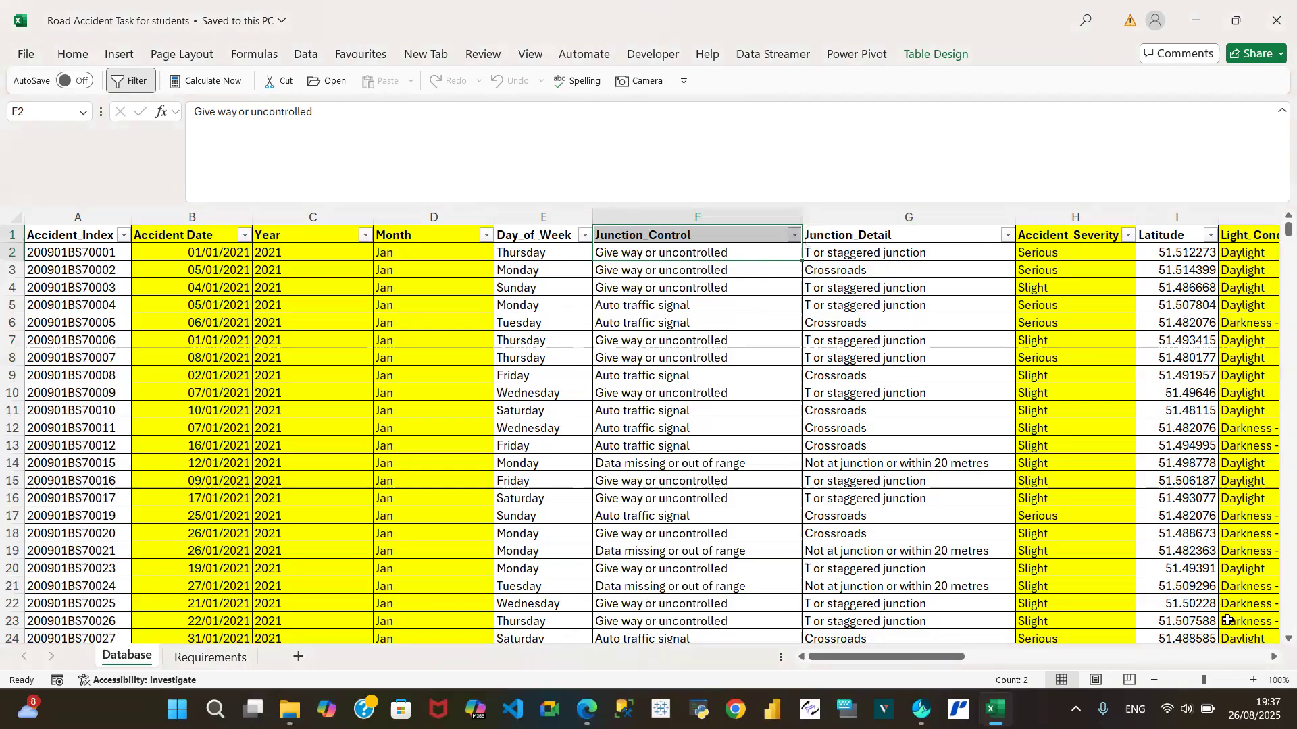
Review all distinct filter values of the Junction_Detail column without applying a filter
left_click(1274, 657)
left_click(1274, 658)
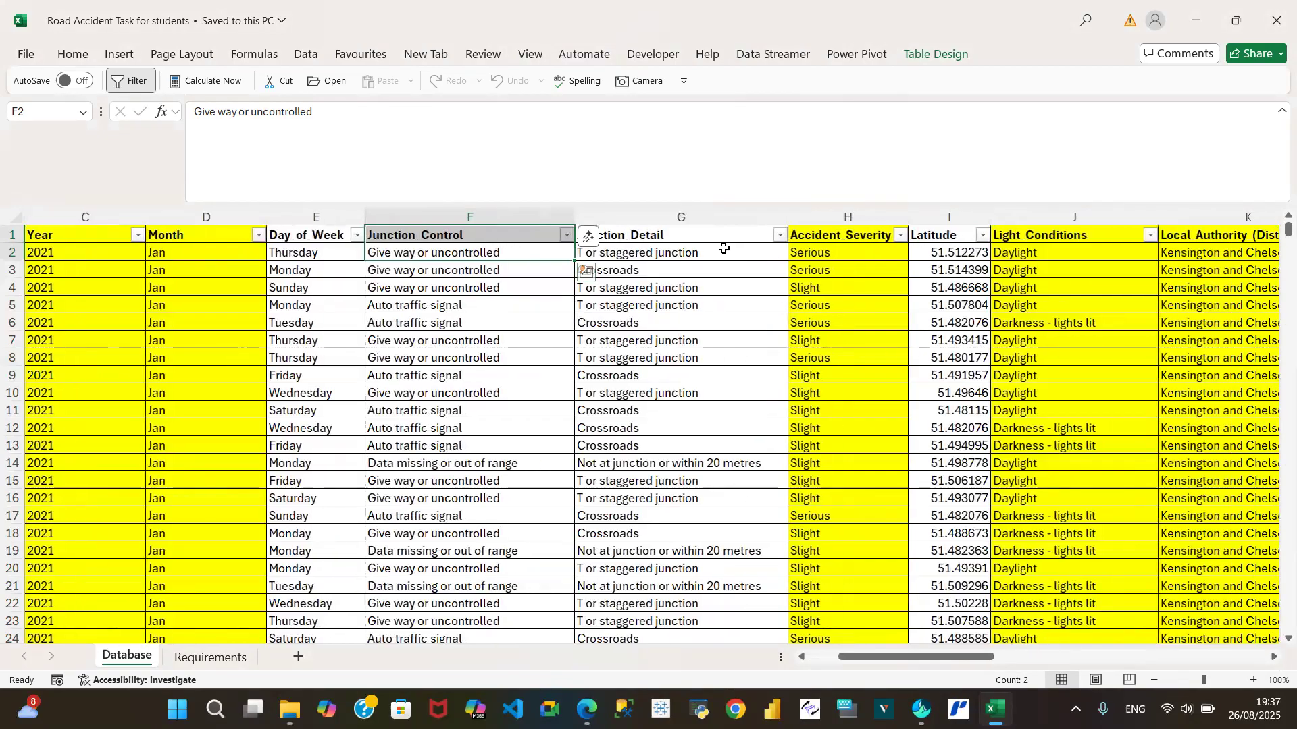
left_click(781, 236)
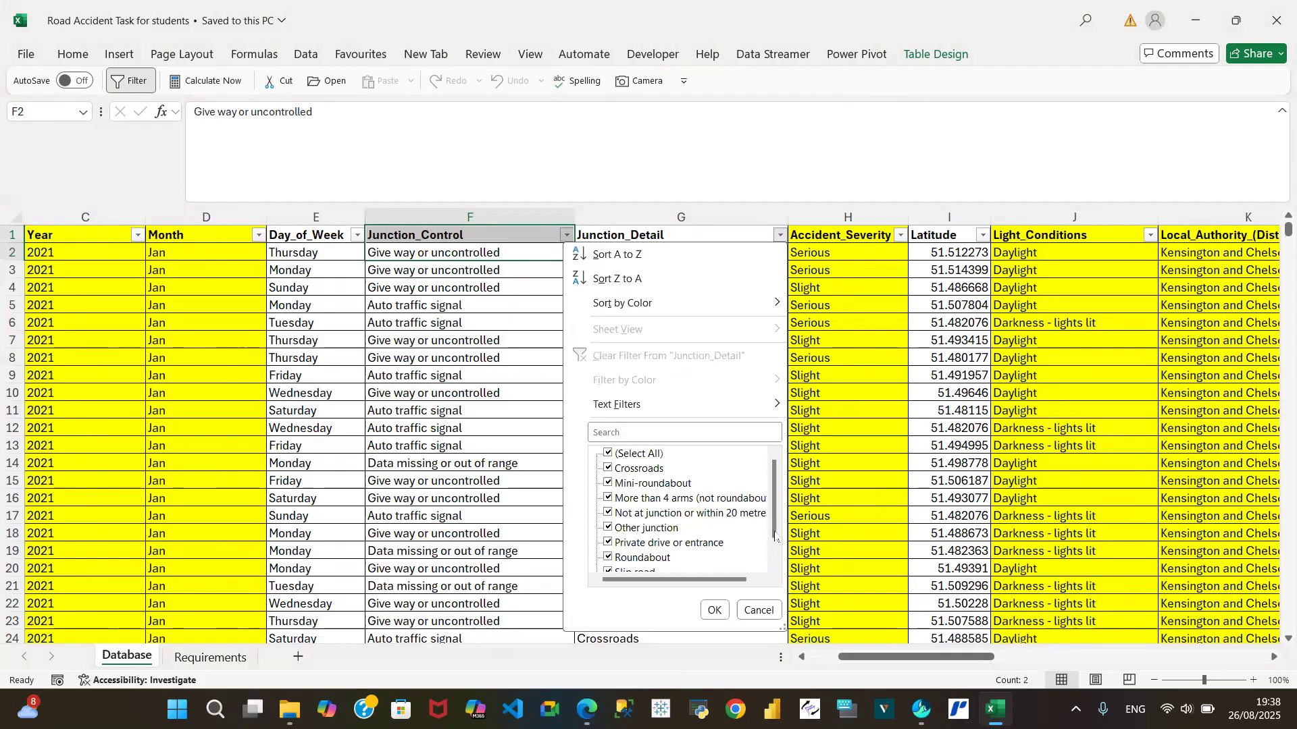
left_click_drag(776, 537, 778, 566)
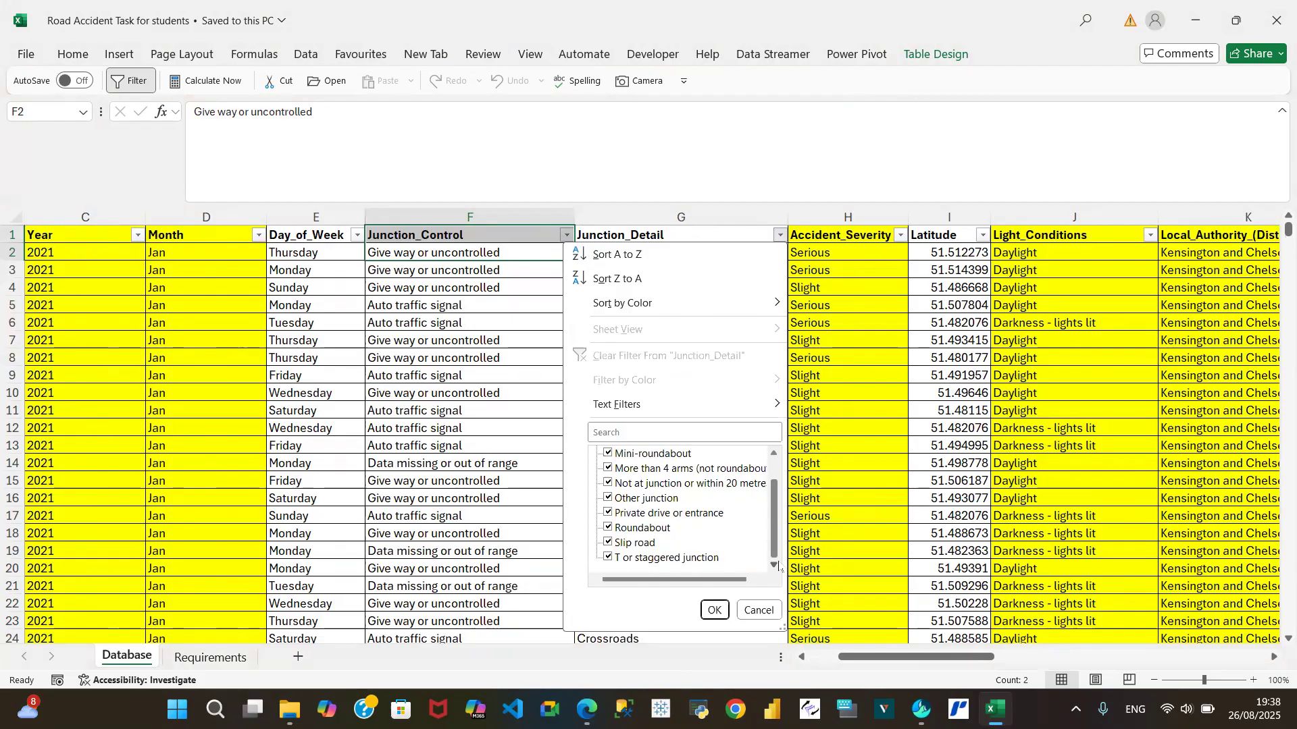
left_click(755, 612)
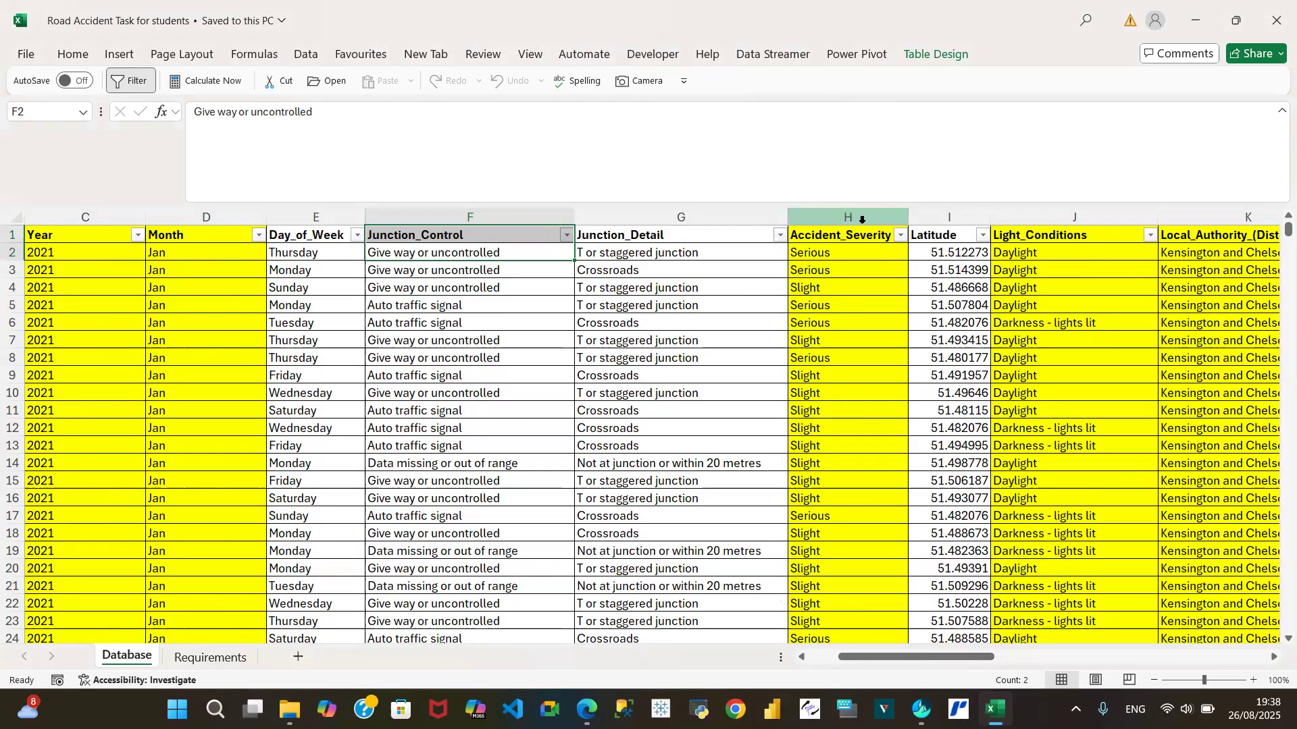
Check the accident severity KPI on the Requirements sheet and review the Accident_Severity column's distinct filter values in the Database sheet
left_click(207, 657)
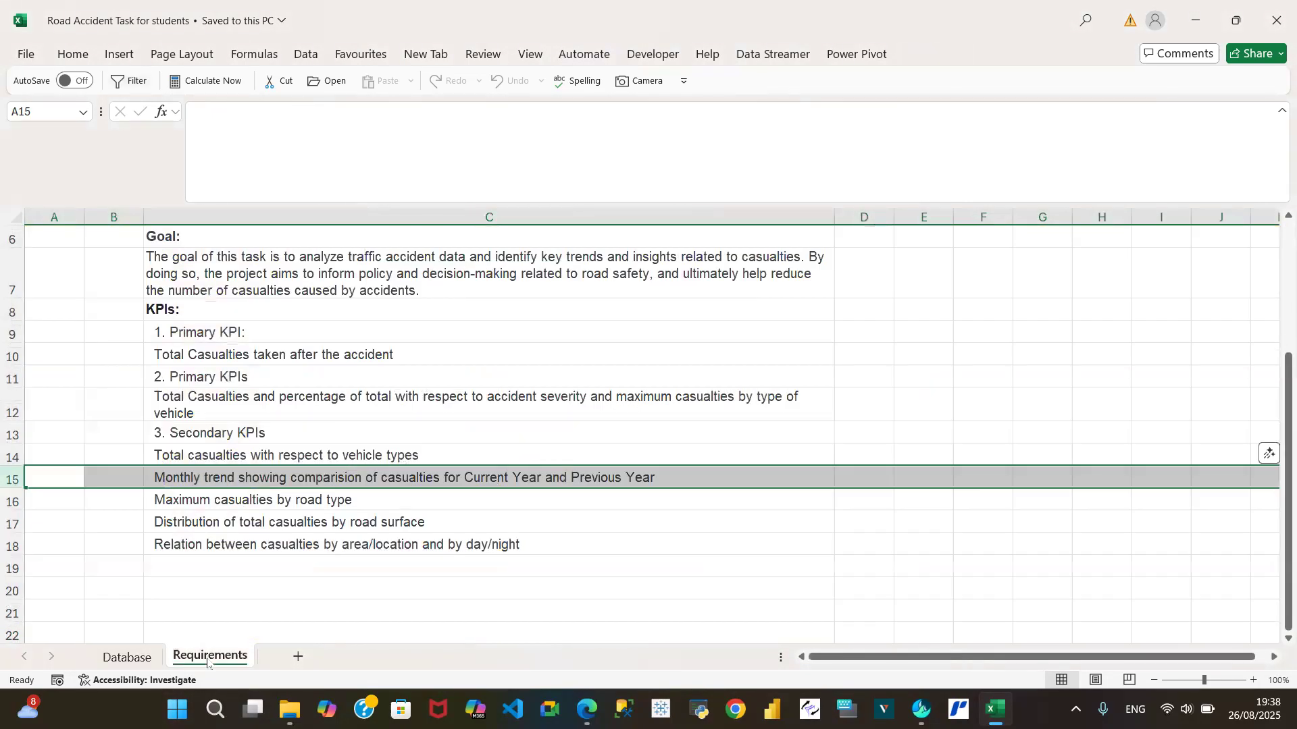
left_click(575, 391)
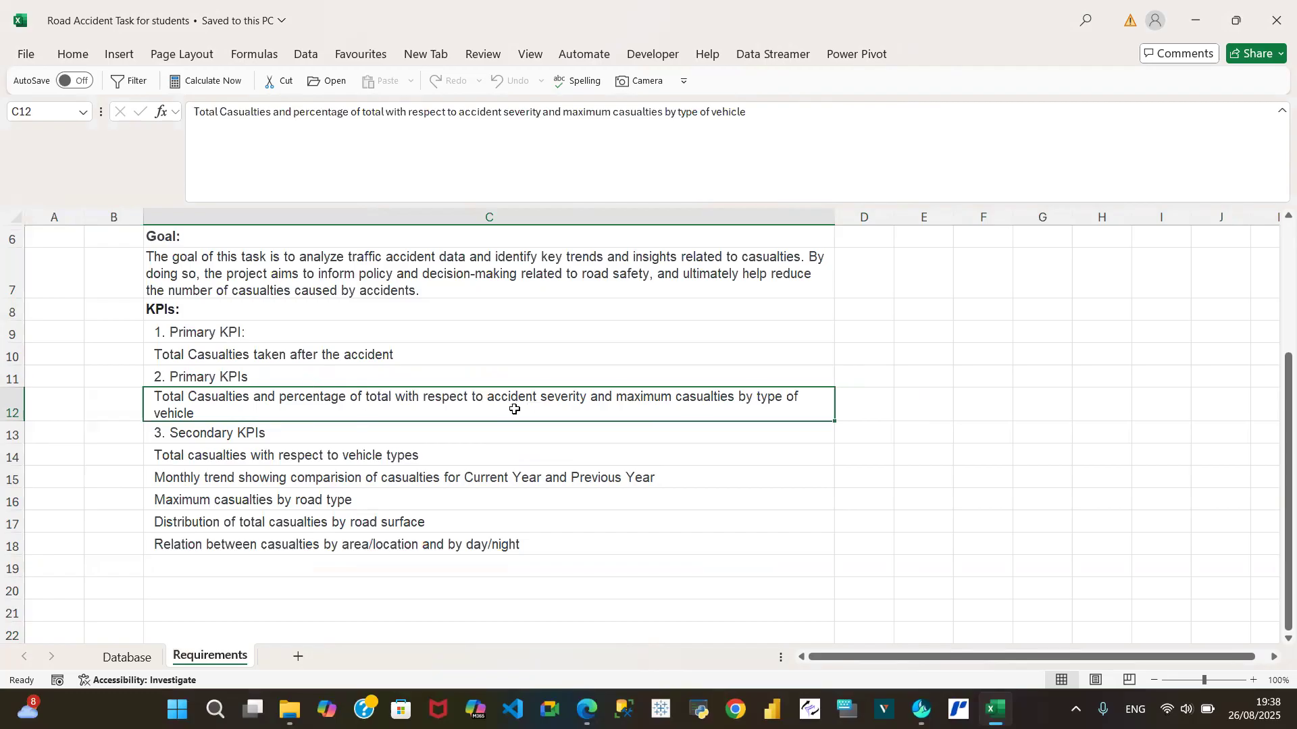
left_click(129, 657)
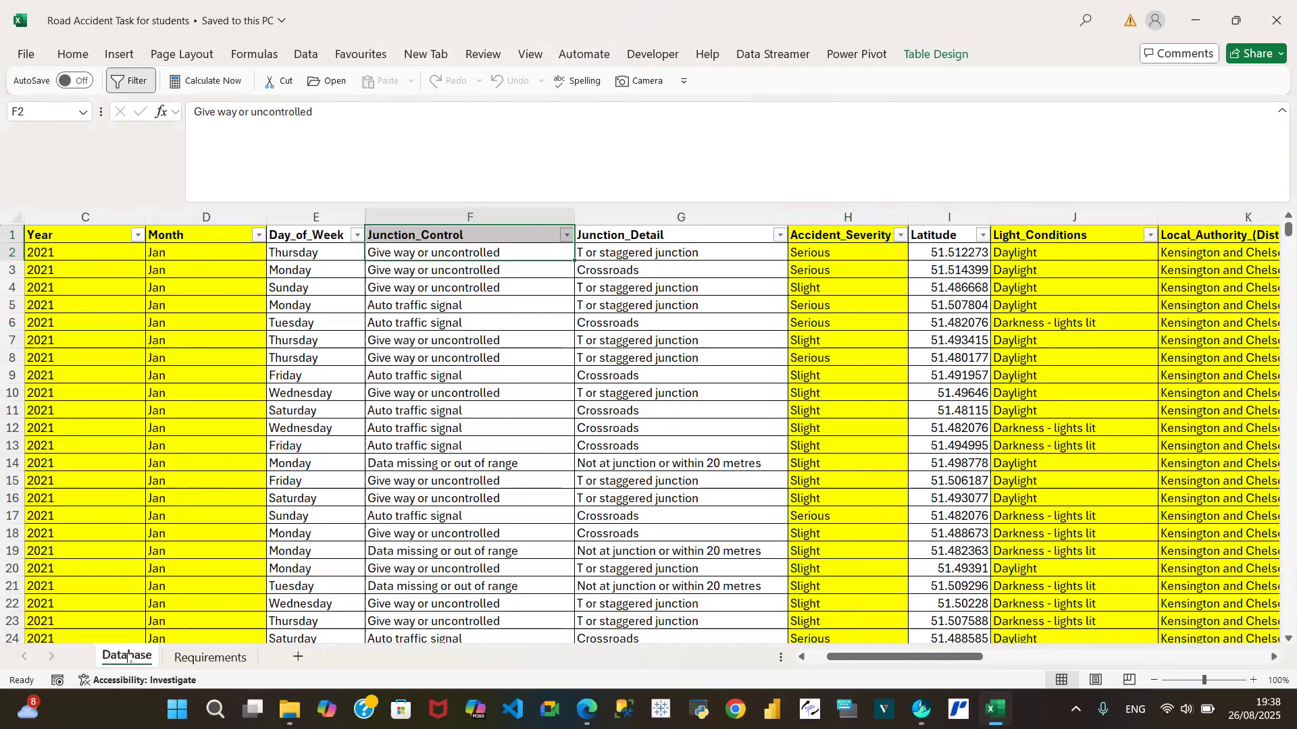
left_click(900, 236)
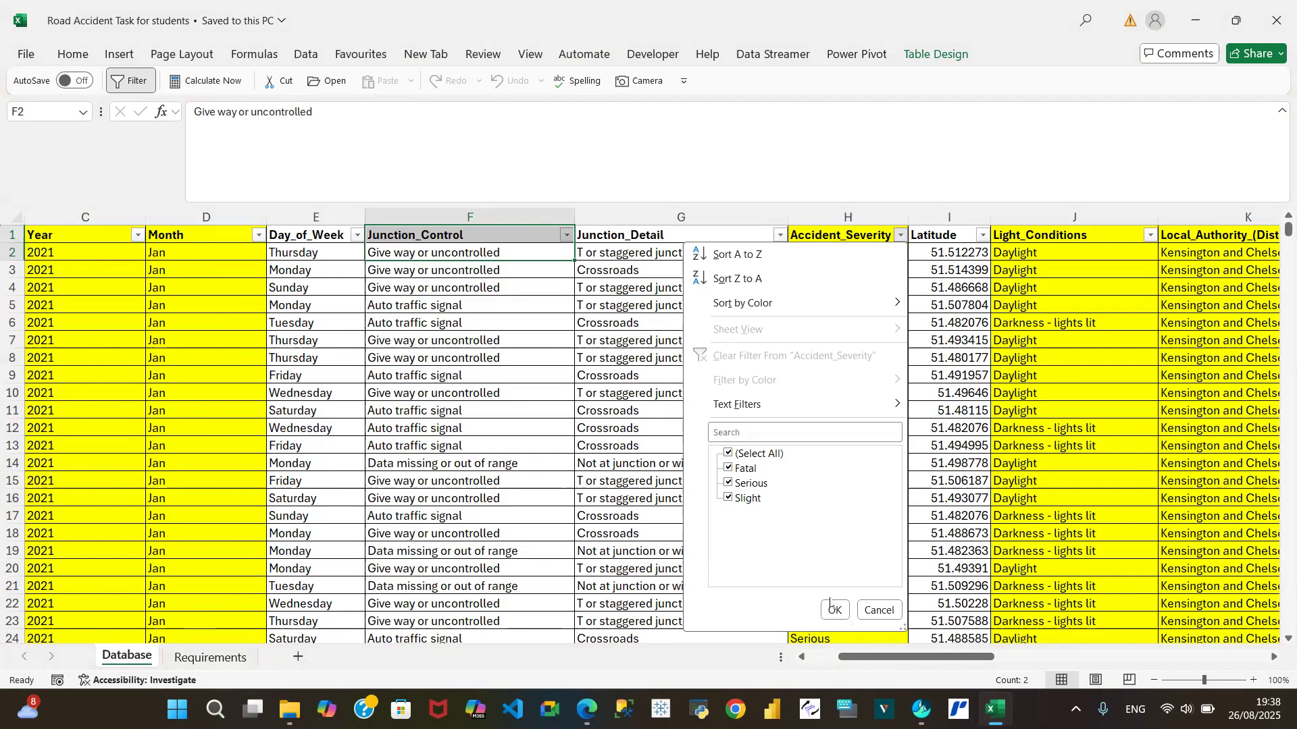
left_click(870, 611)
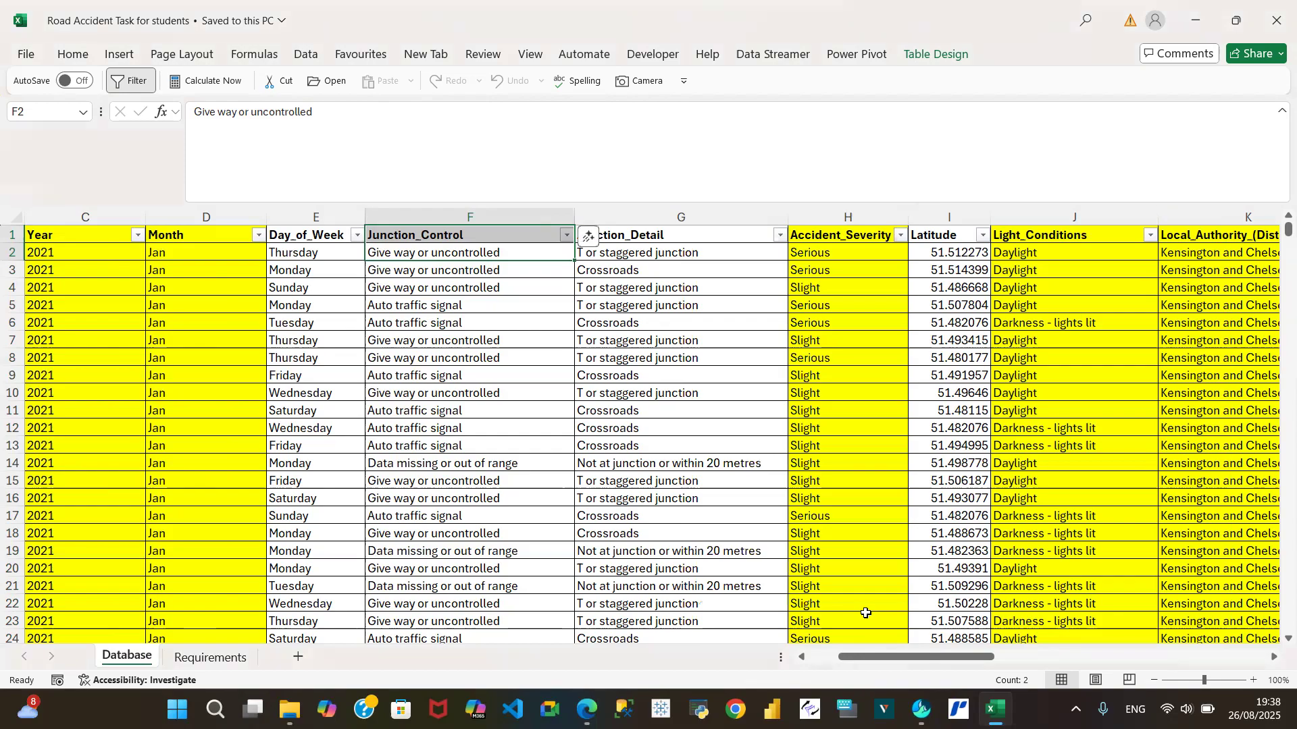
Examine the Latitude column and review the distinct filter values of the Light_Conditions column without applying a filter
left_click(956, 214)
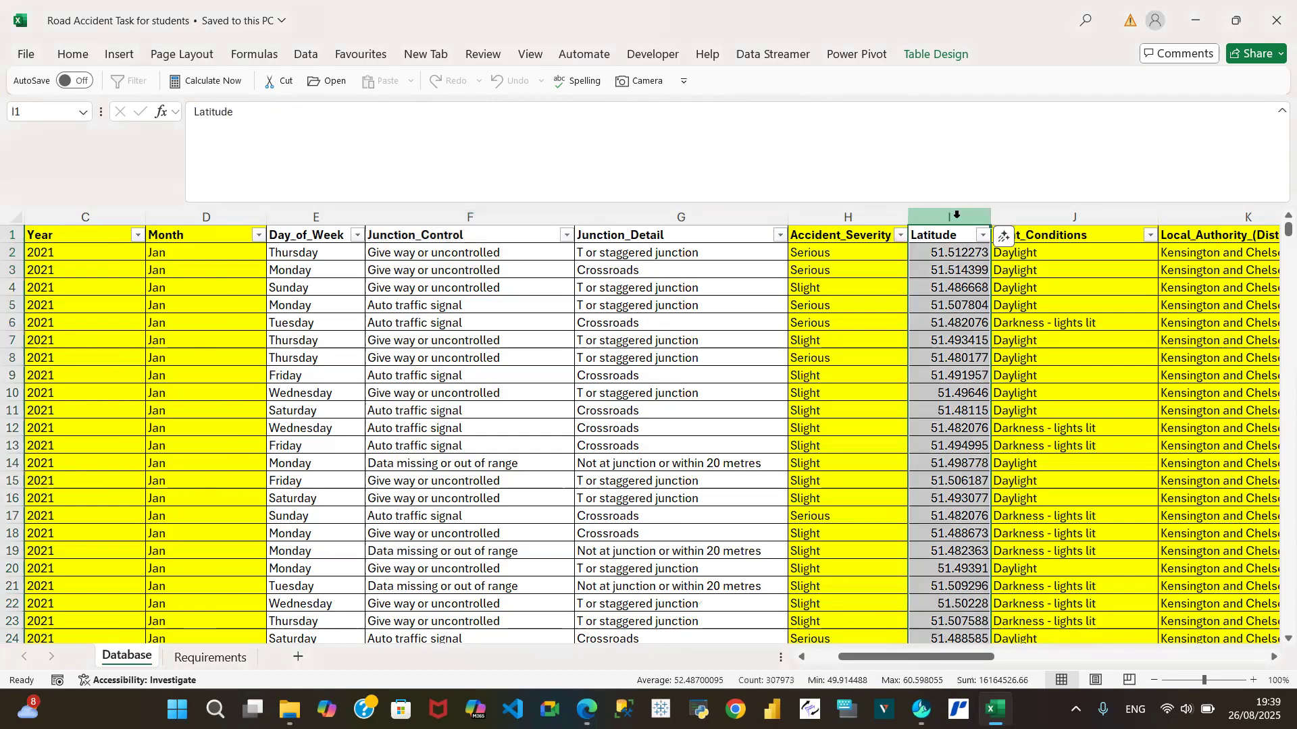
left_click(1274, 657)
left_click(1274, 657)
left_click(1273, 657)
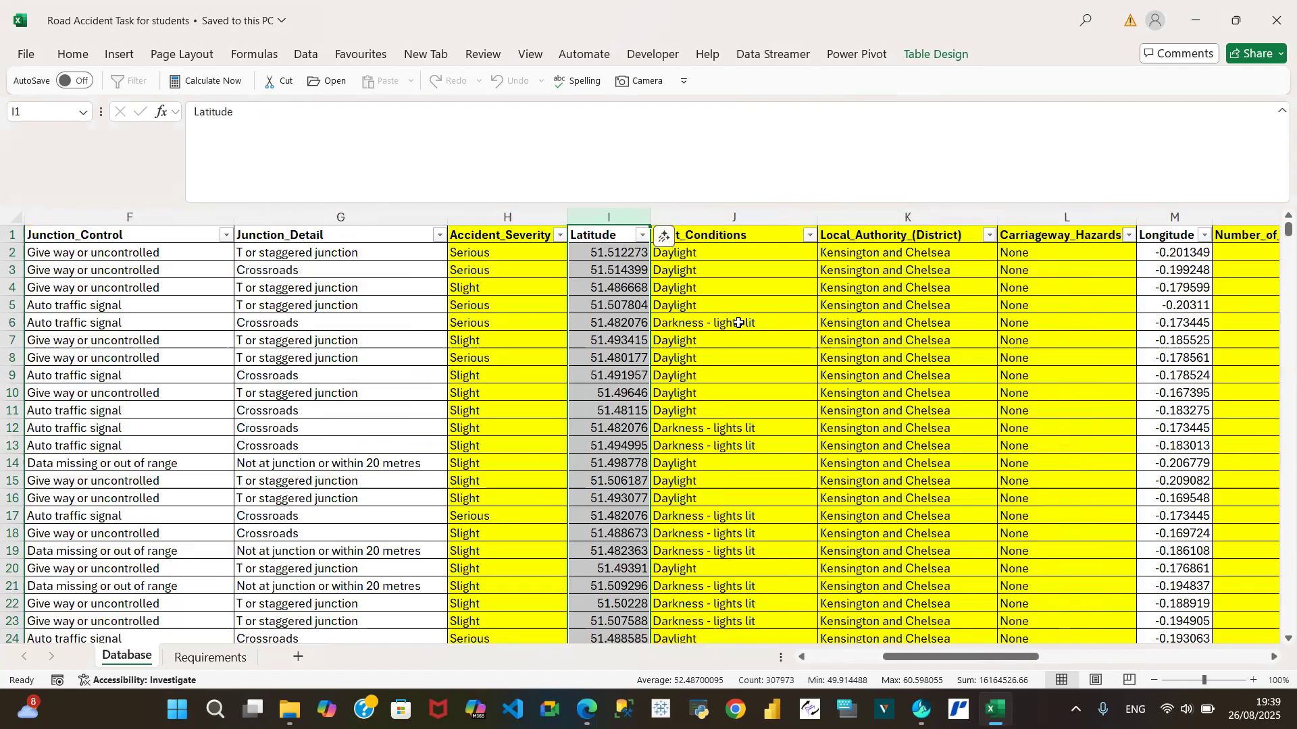
left_click(809, 236)
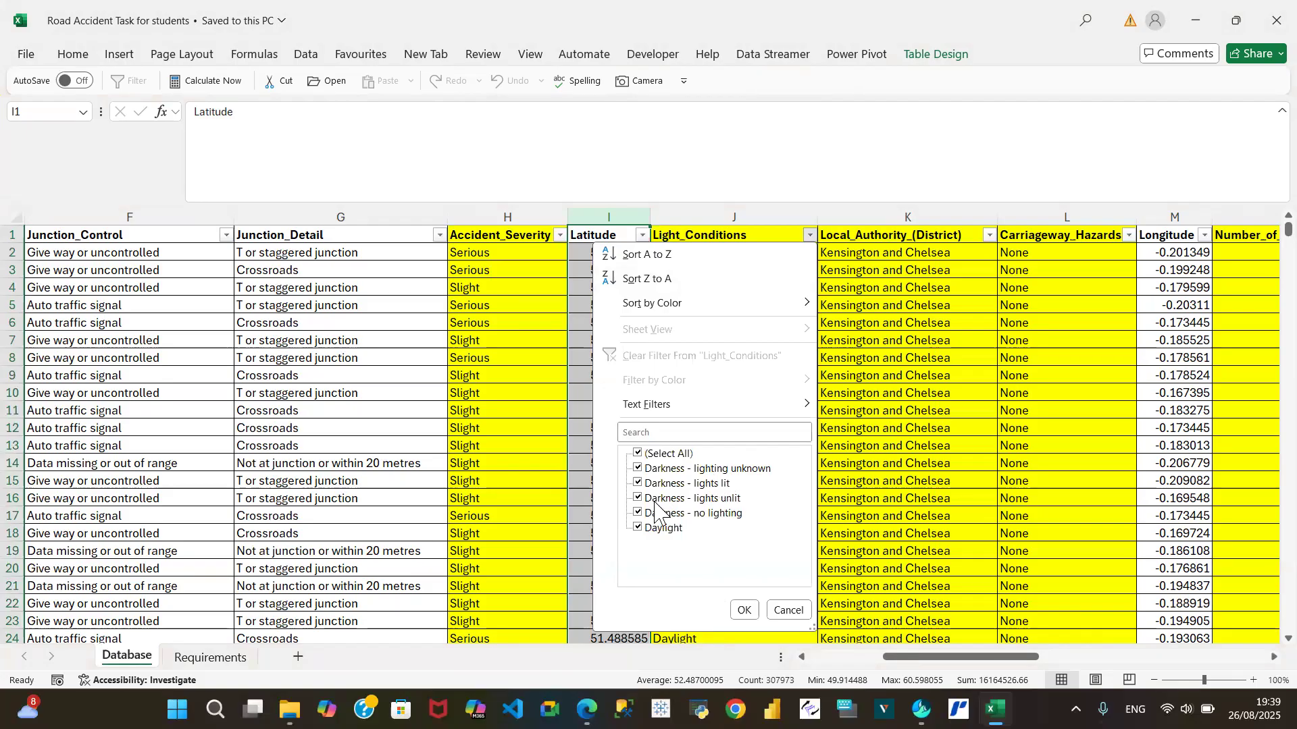
left_click(789, 610)
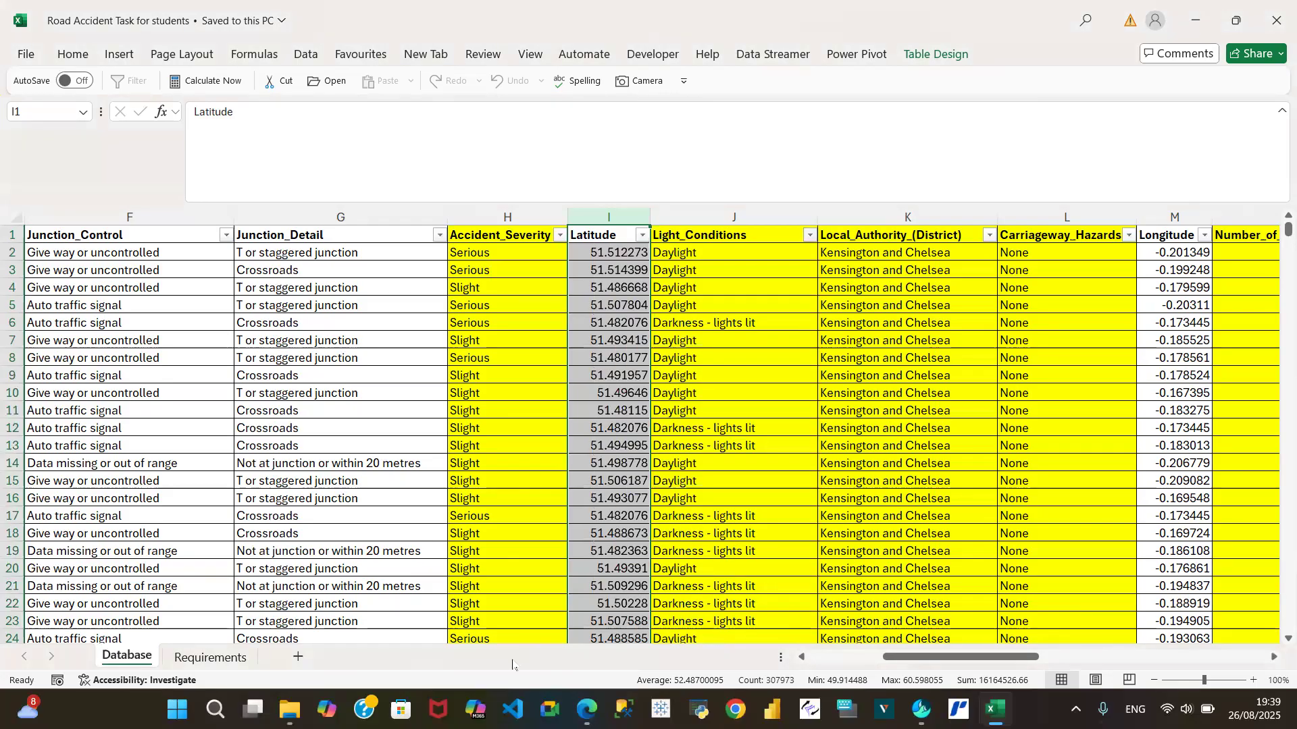
Check the area/location and day/night KPI on the Requirements sheet and review the Local_Authority_(District) column's filter values in the Database sheet
left_click(216, 668)
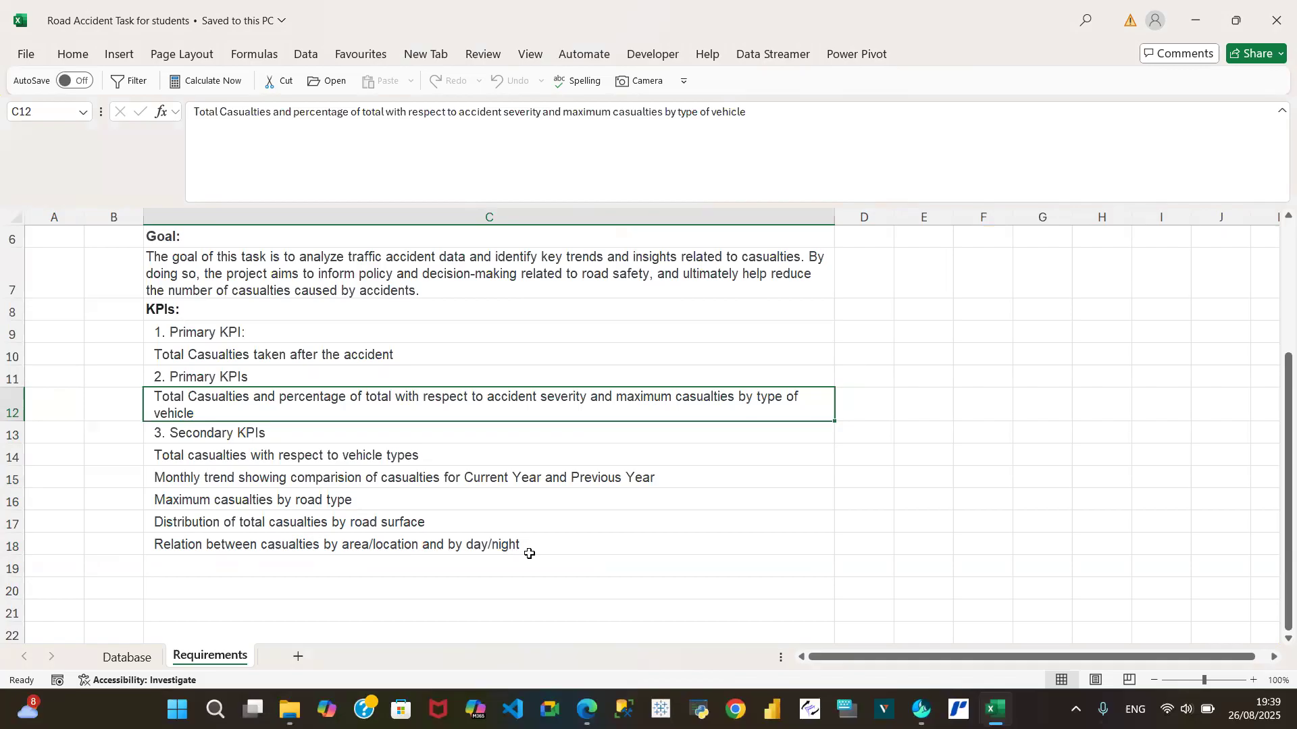
left_click(125, 657)
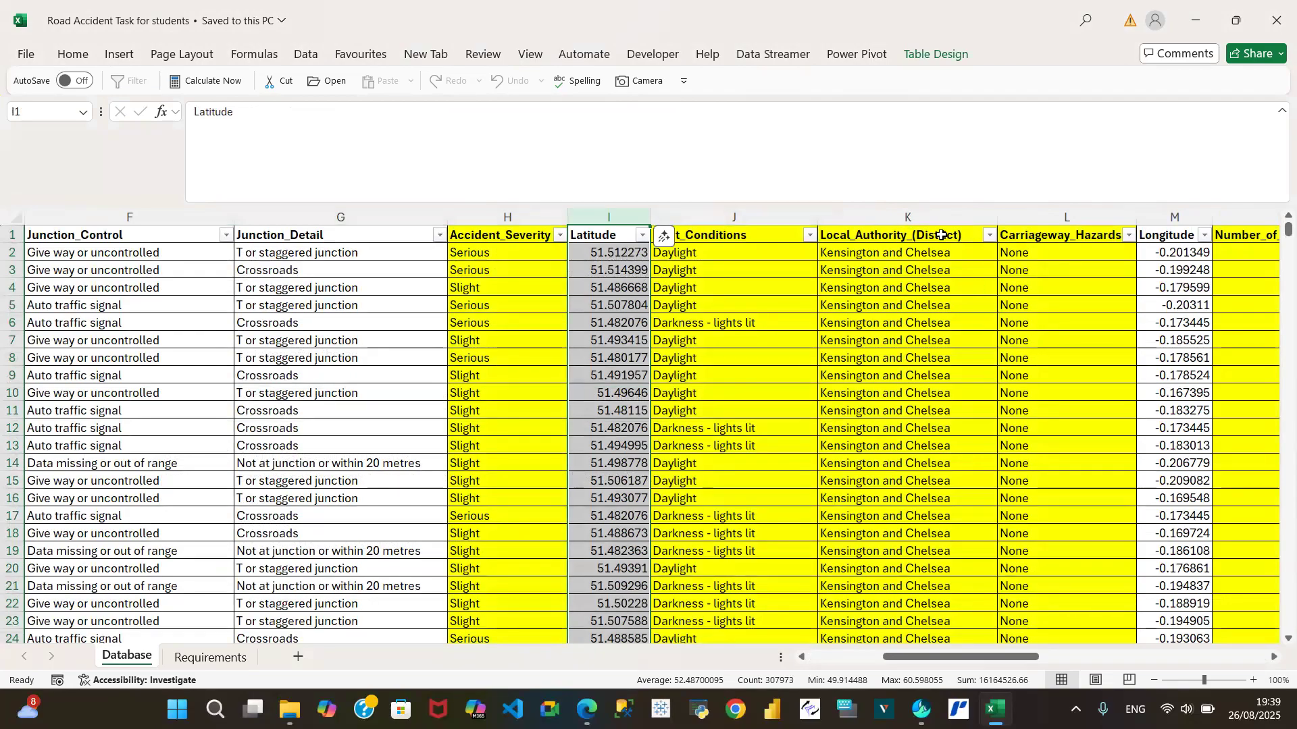
left_click(989, 235)
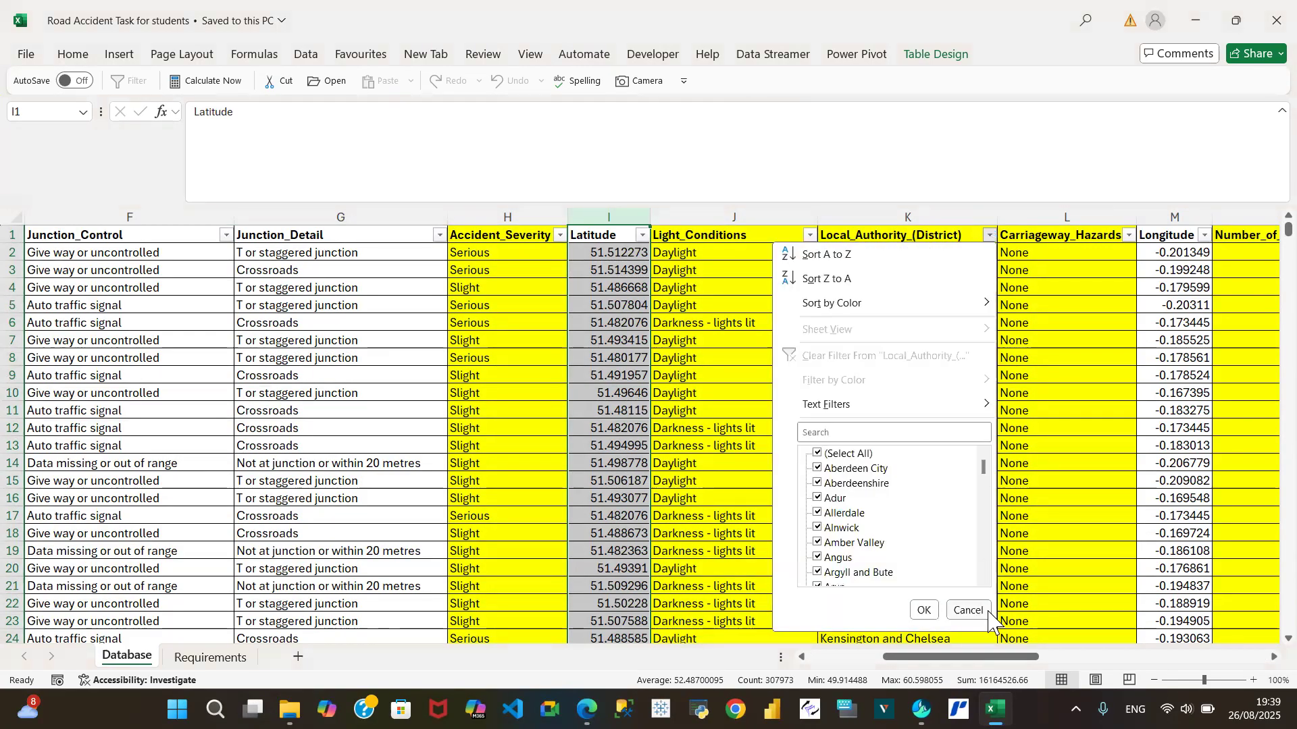
scroll(986, 571, "down", 3)
scroll(986, 571, "down", 5)
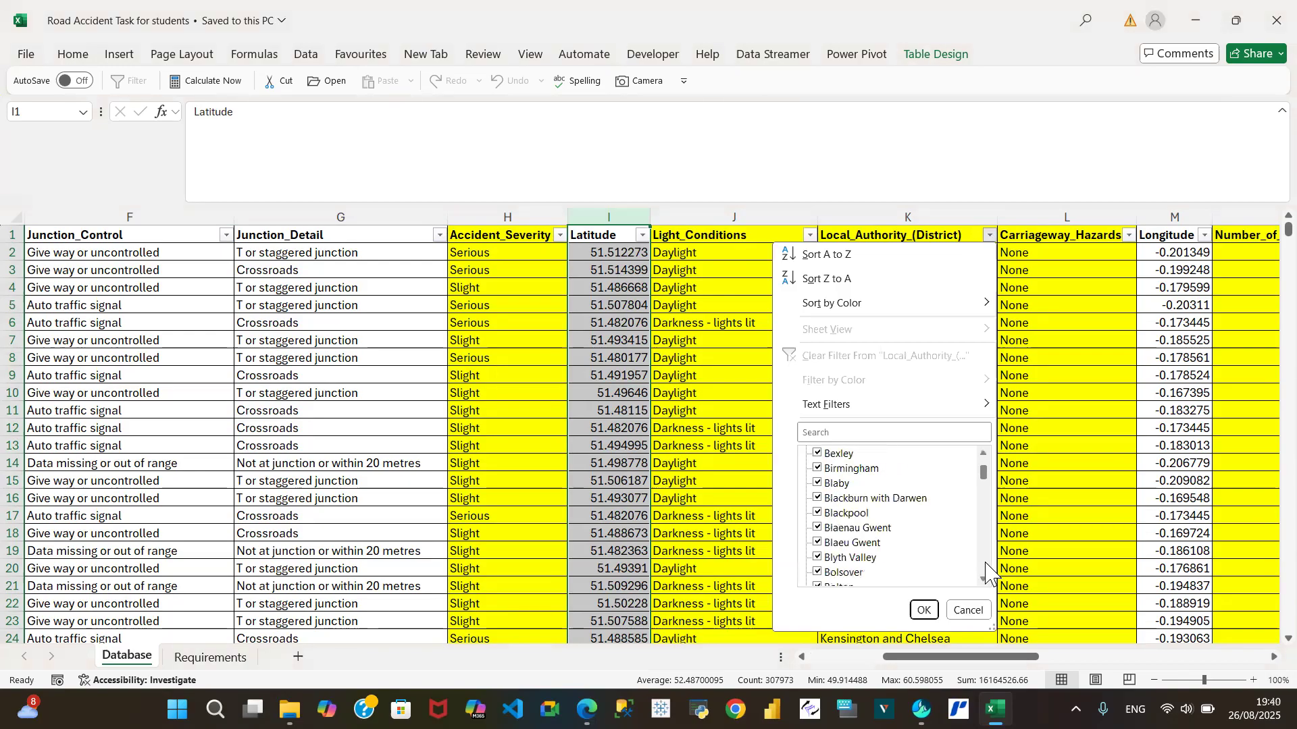
scroll(986, 570, "down", 5)
scroll(987, 571, "down", 7)
scroll(986, 571, "down", 7)
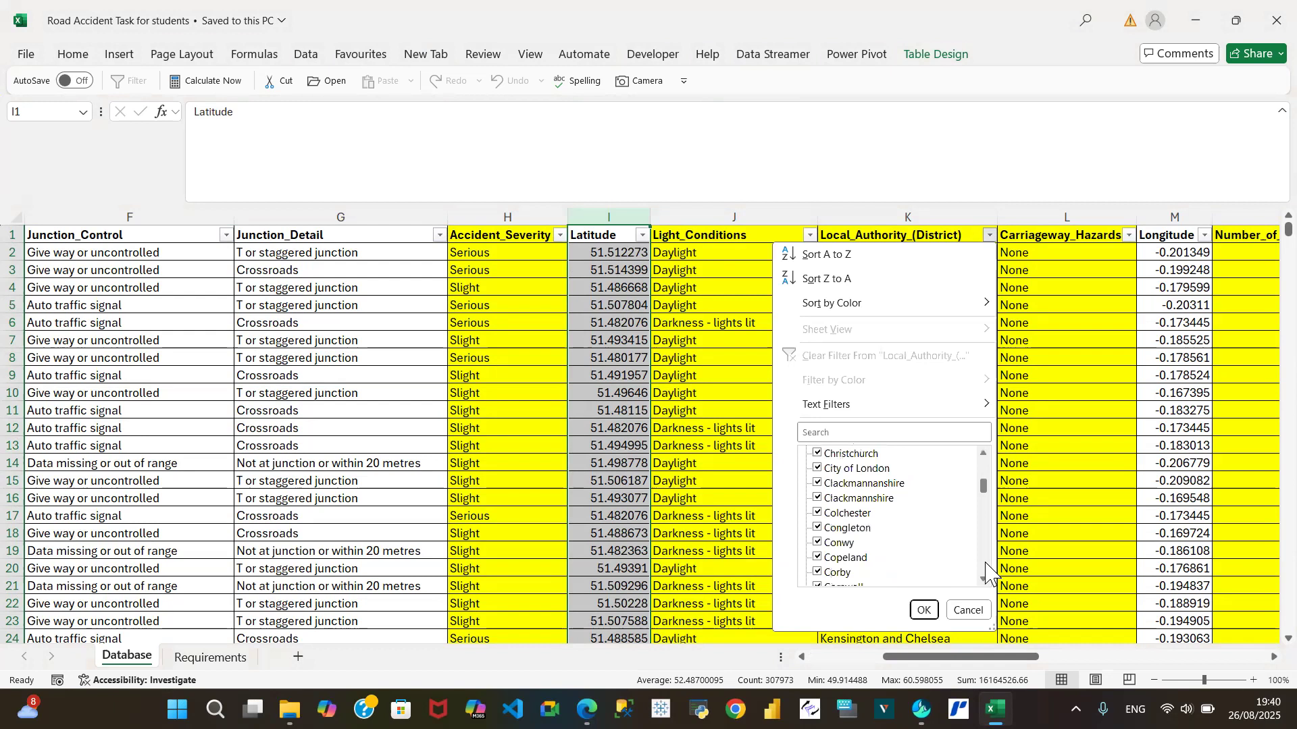
scroll(986, 570, "down", 13)
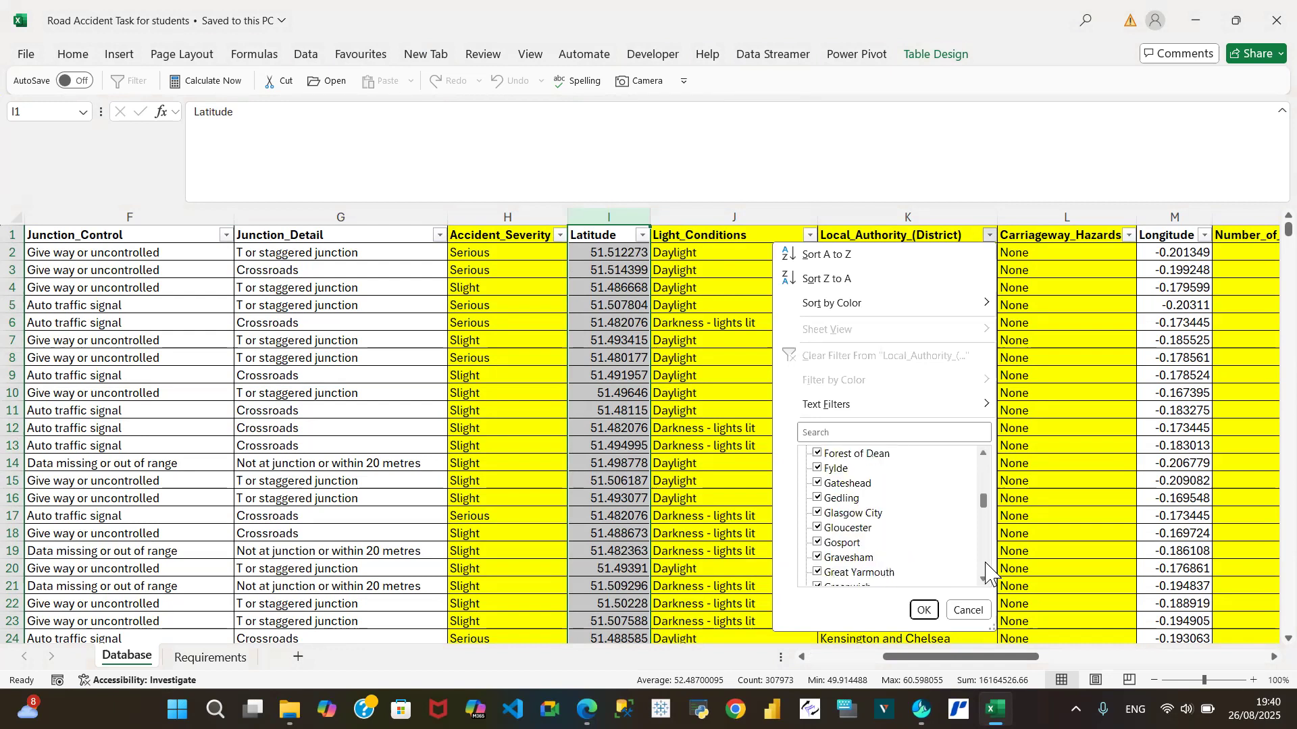
scroll(986, 571, "down", 3)
left_click(981, 612)
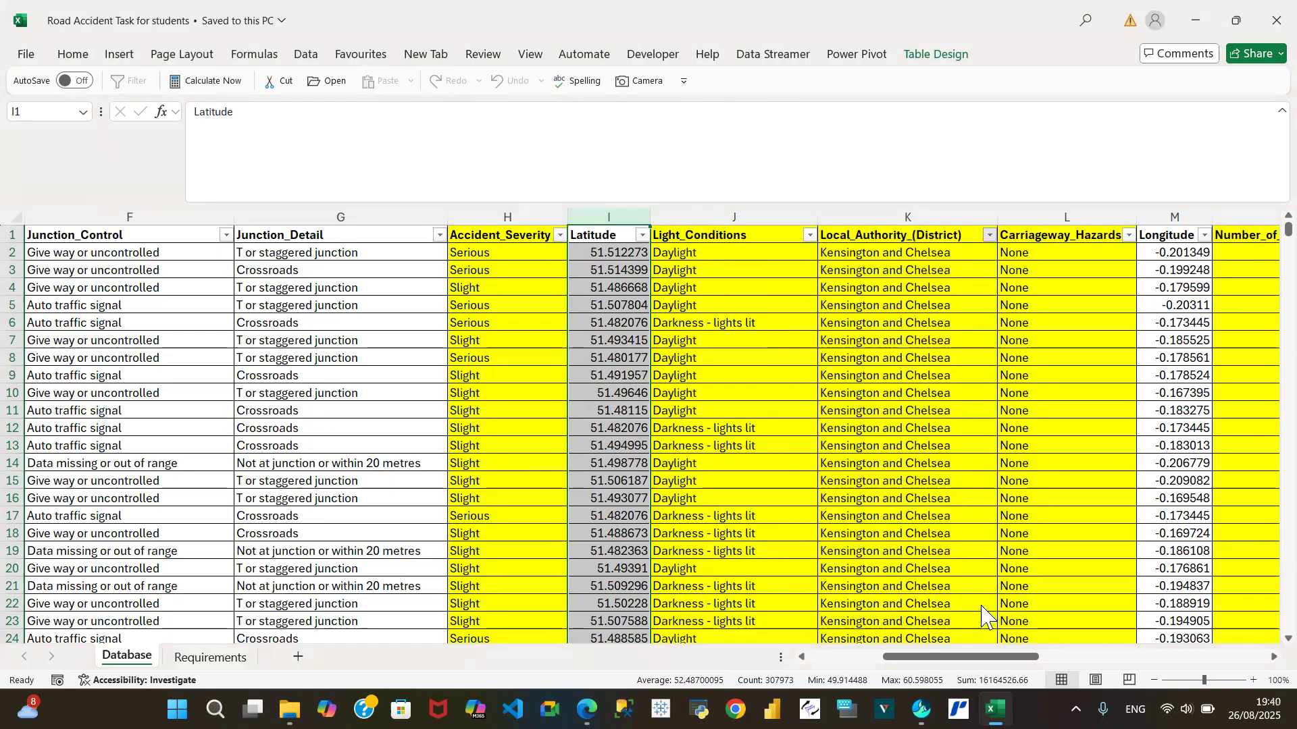
Review the distinct filter values of the Carriageway_Hazards column without applying a filter
left_click(1274, 656)
left_click(1274, 656)
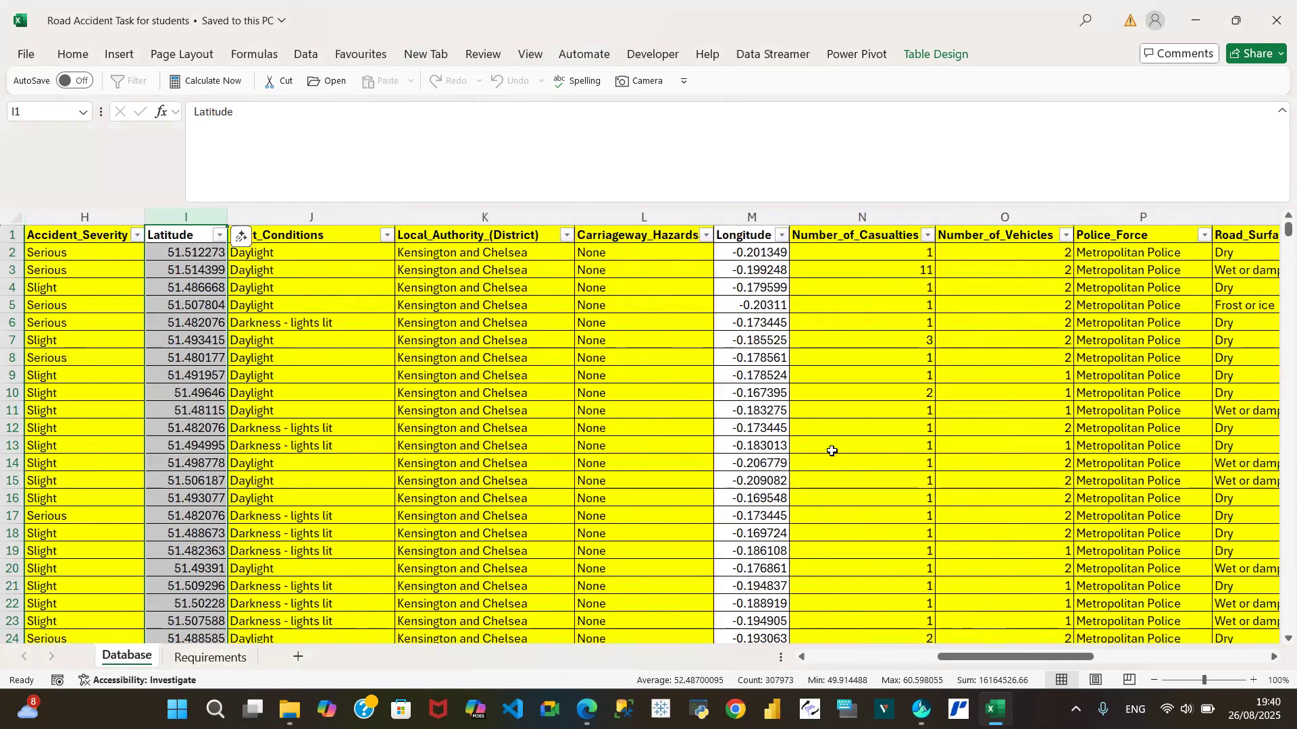
left_click(705, 236)
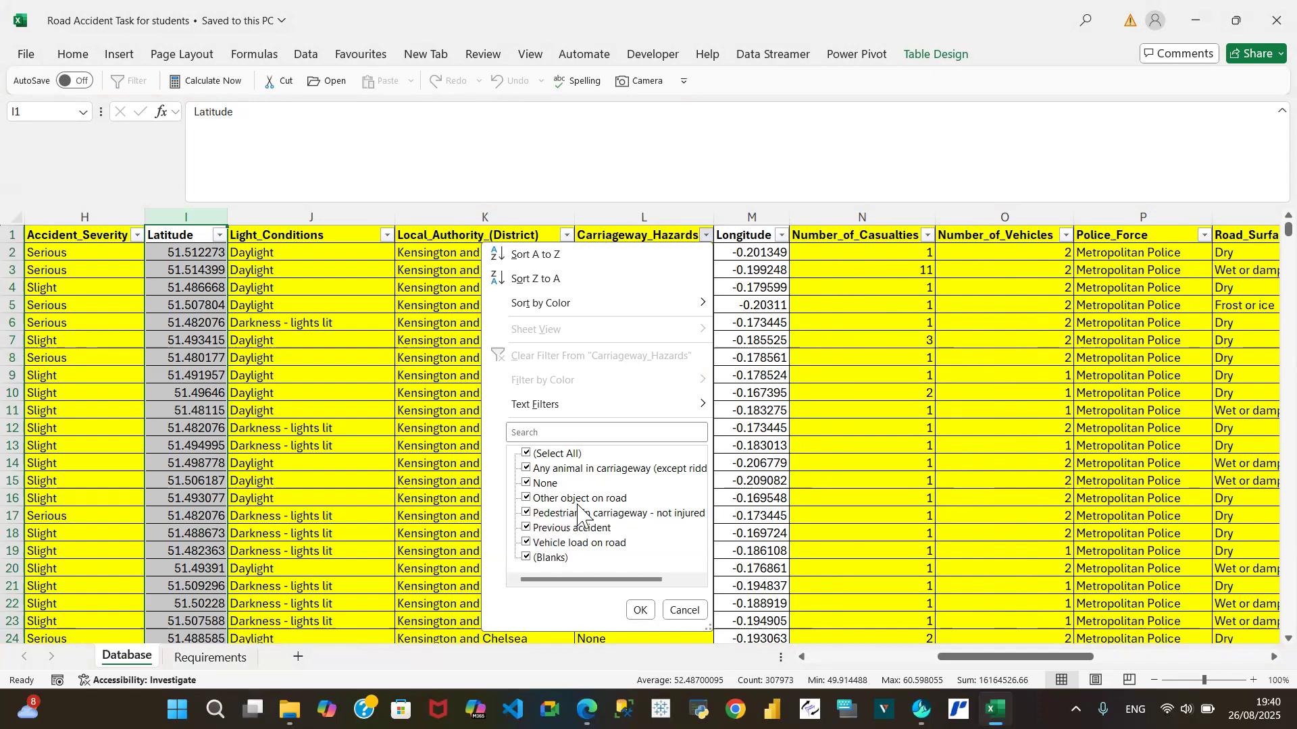
left_click(680, 610)
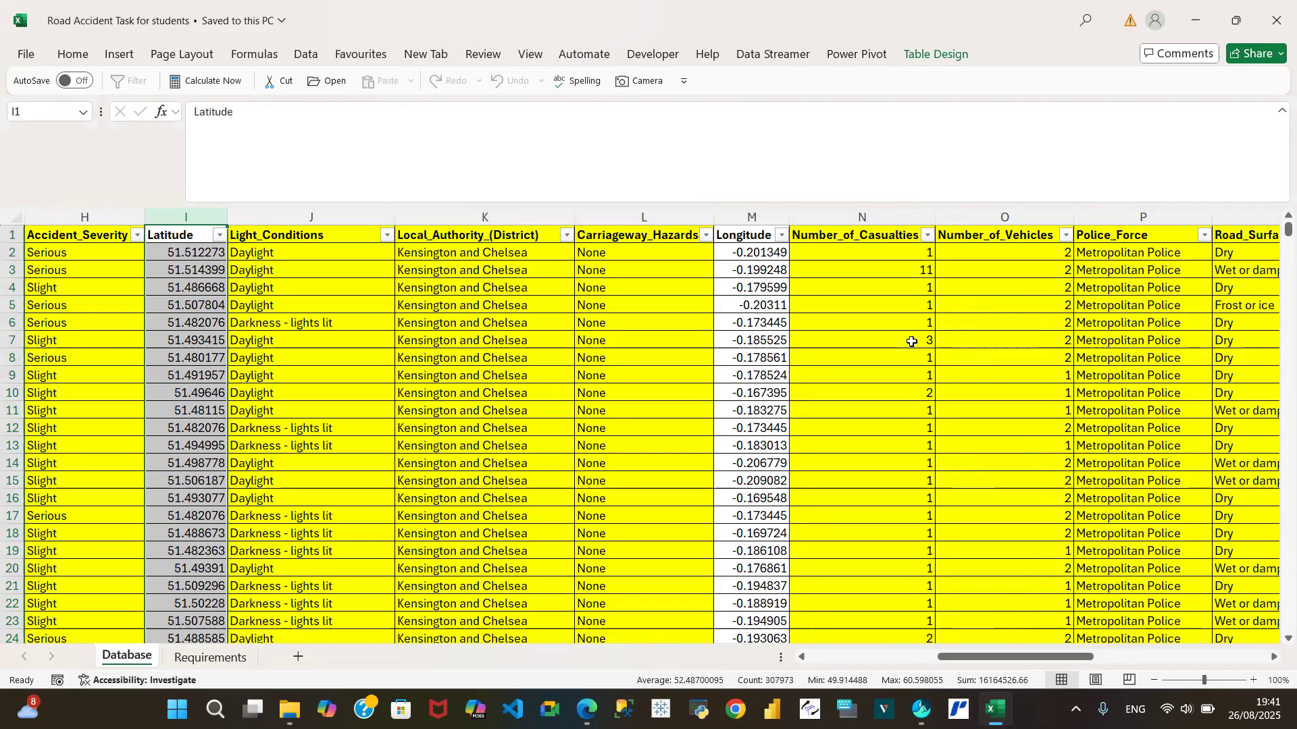
Check the total casualties primary KPI on the Requirements sheet and select the Number_of_Casualties column in the Database sheet that supports it
left_click(210, 658)
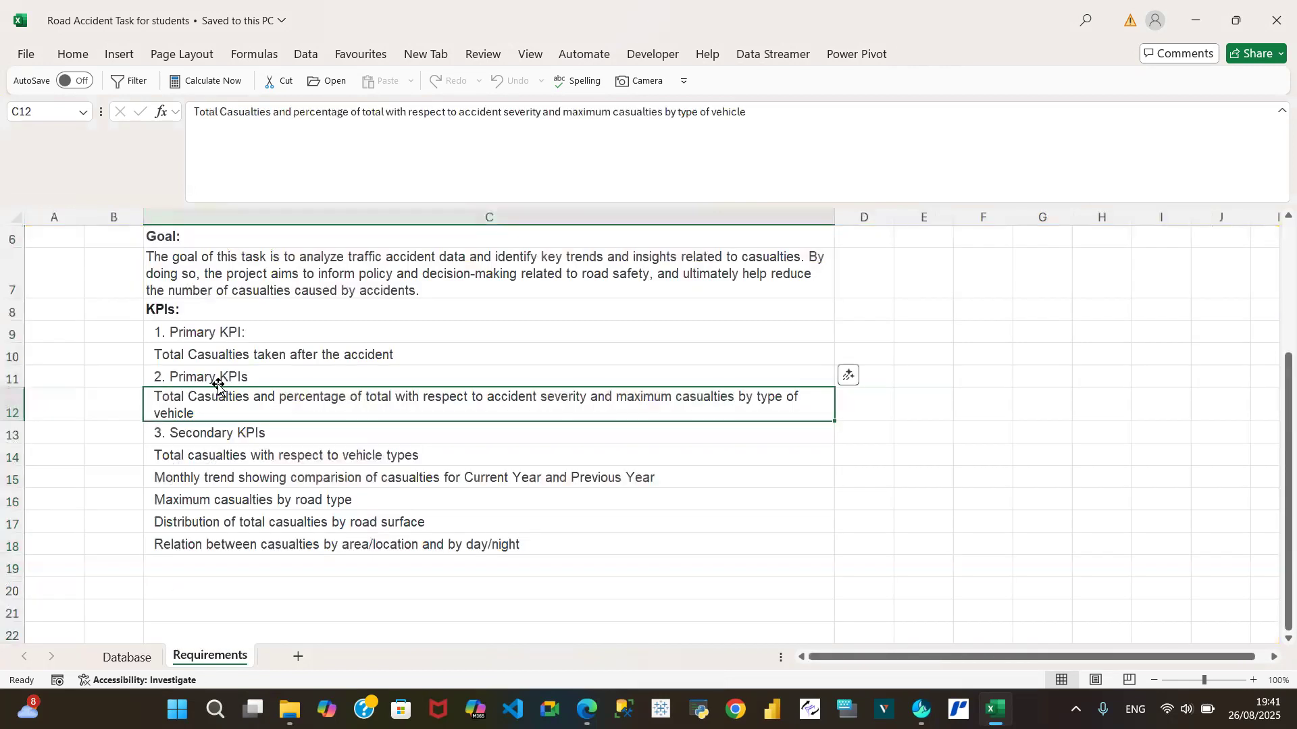
left_click(208, 356)
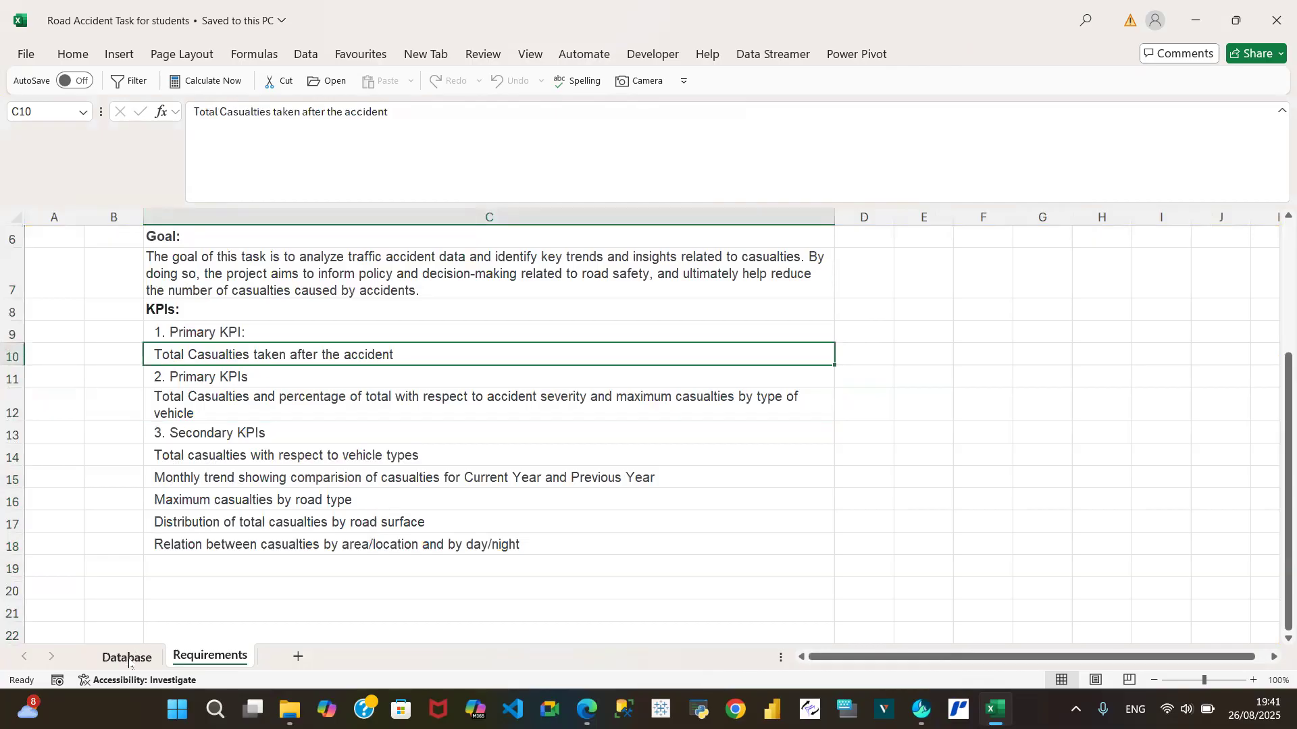
left_click(128, 658)
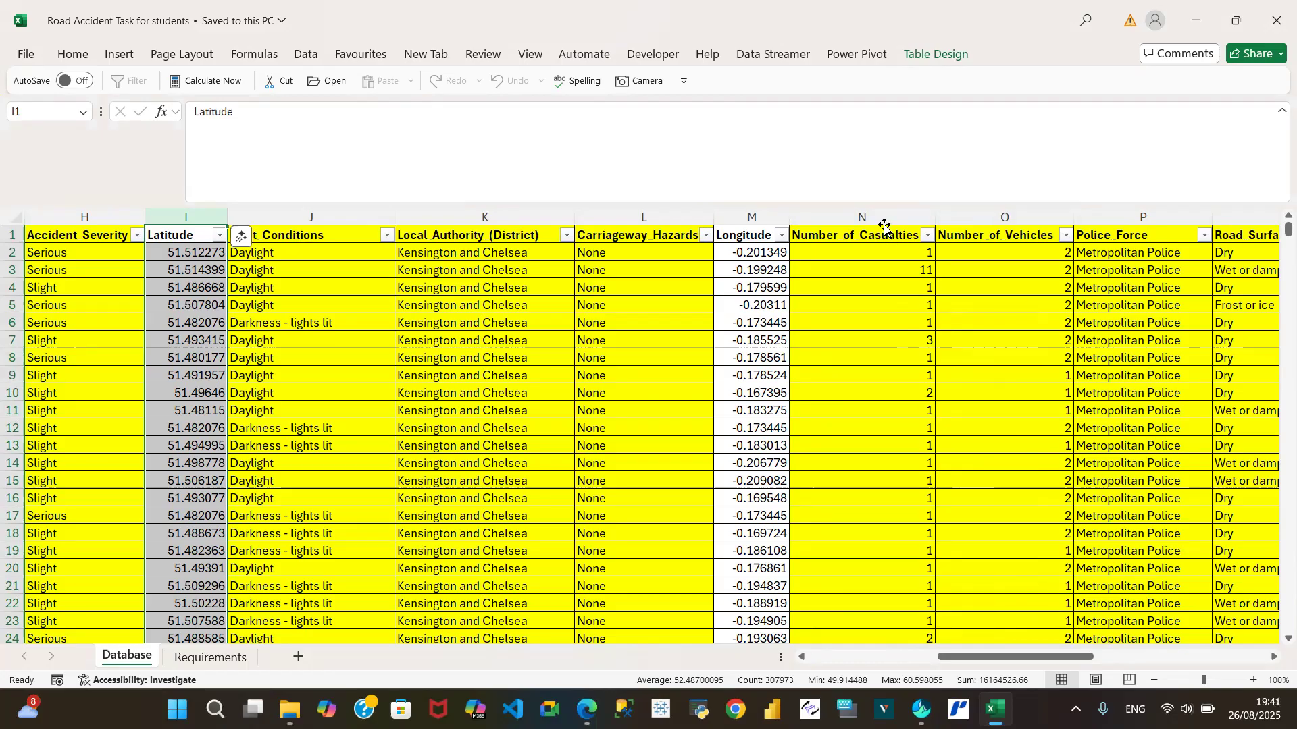
left_click(883, 214)
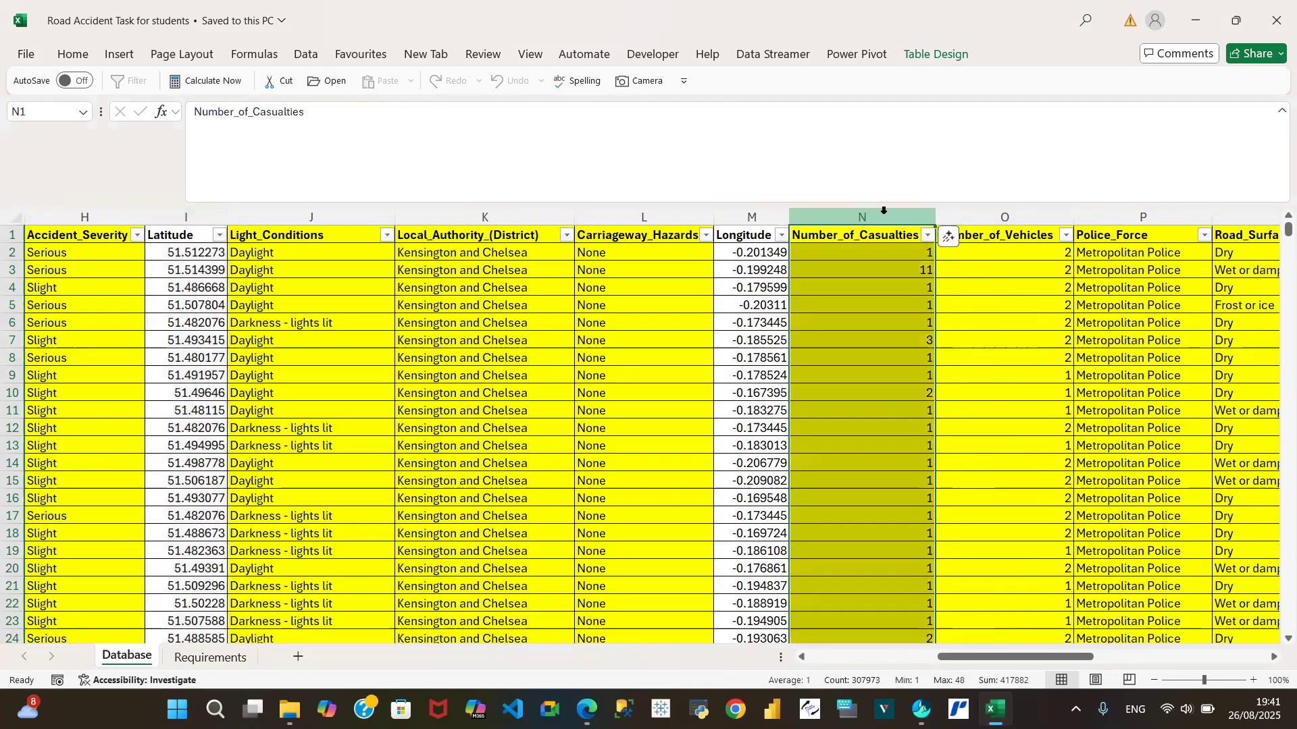
Review the full list of distinct filter values in the Number_of_Casualties column without applying a filter
left_click(927, 236)
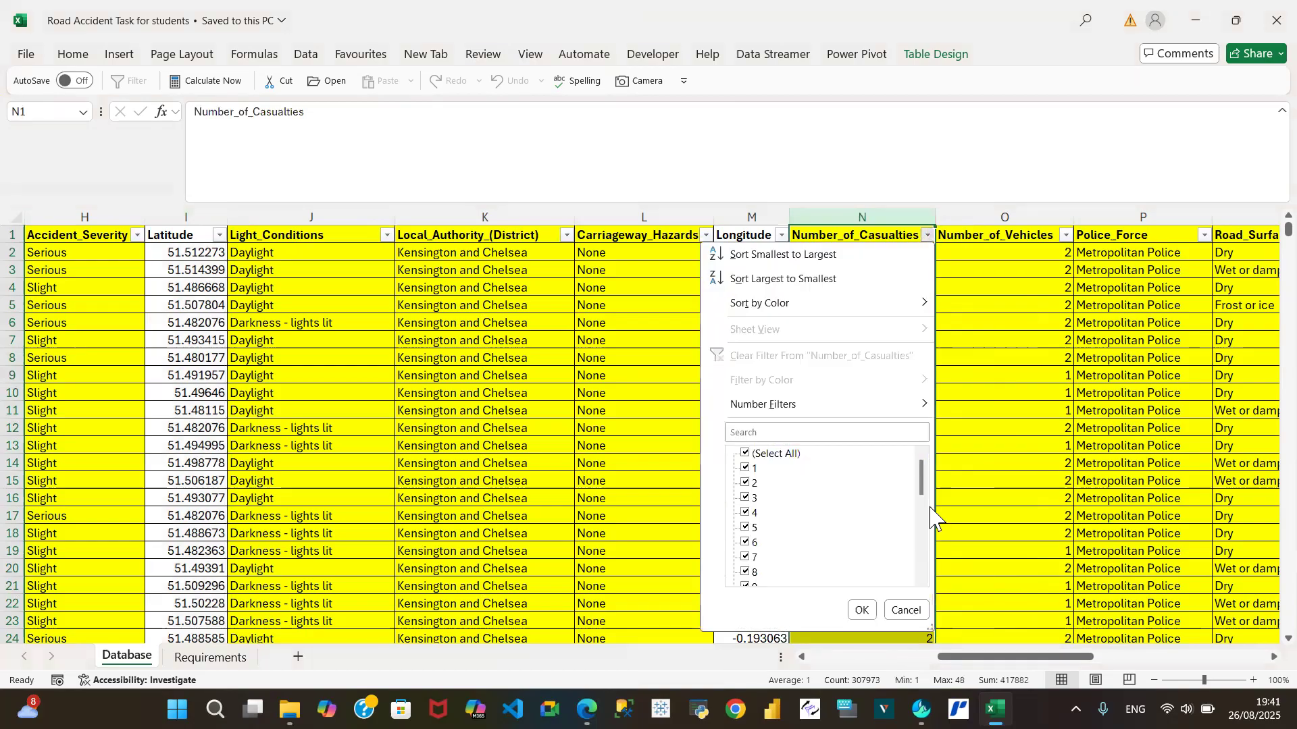
left_click(923, 561)
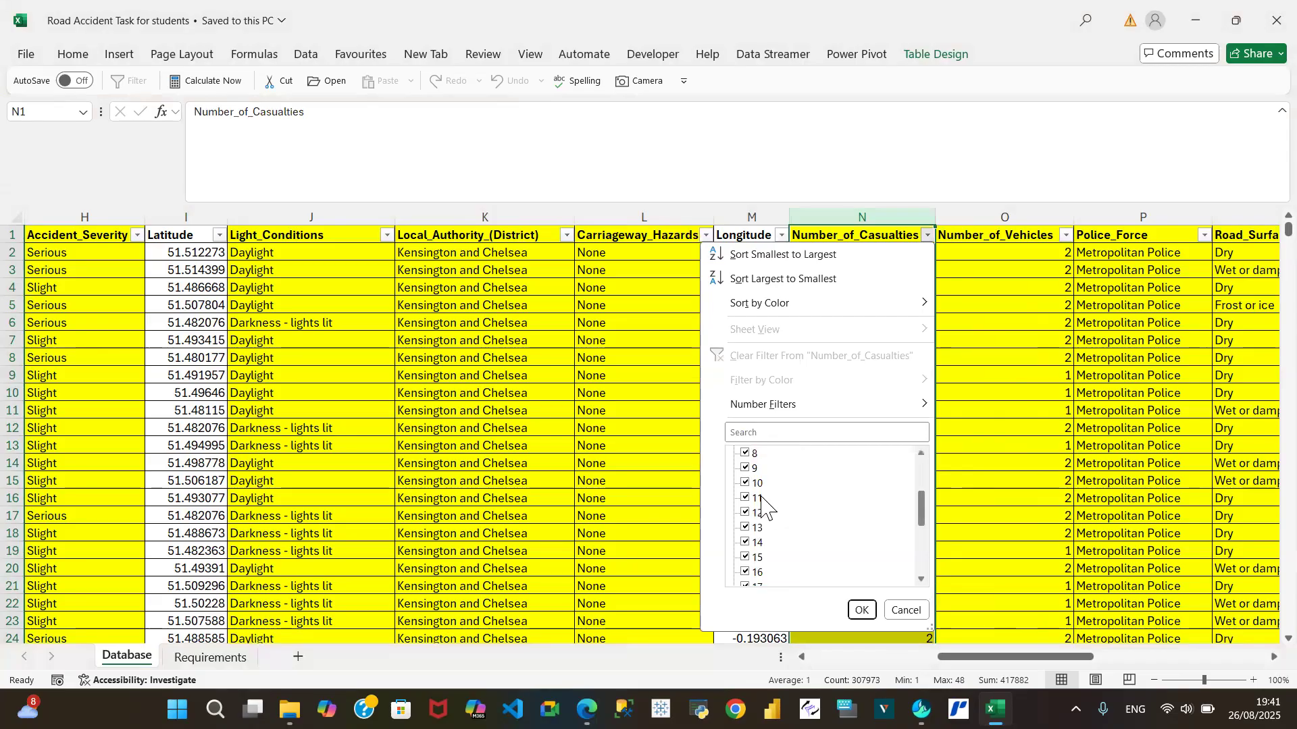
left_click(921, 577)
left_click(922, 578)
left_click(922, 579)
left_click(922, 579)
left_click(922, 579)
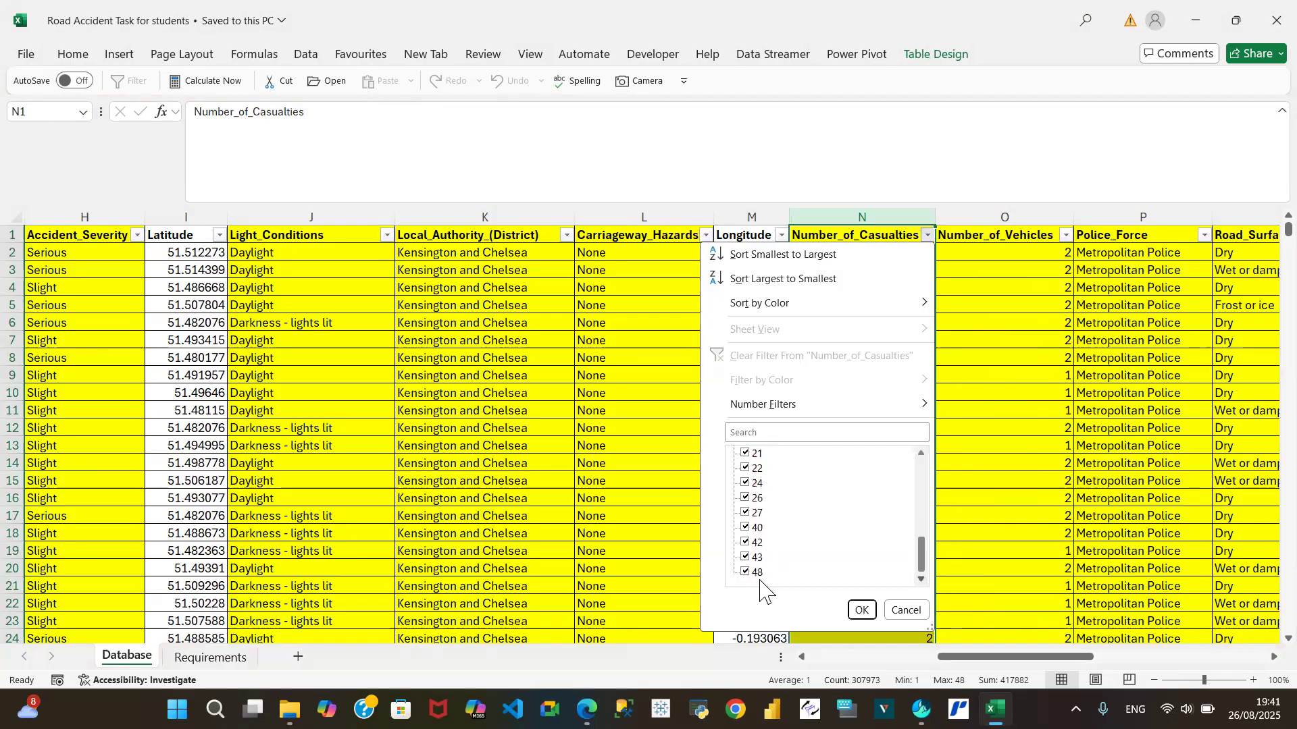
left_click(906, 609)
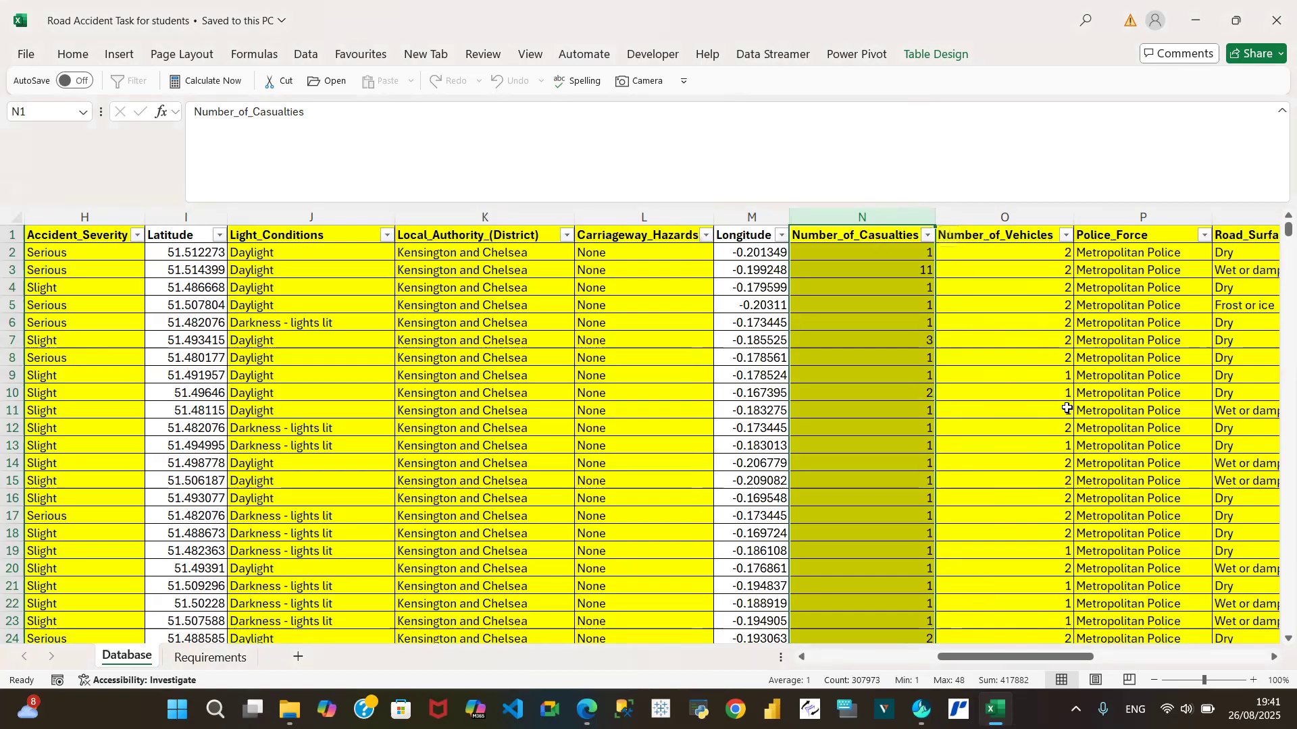
Review all distinct filter values of the Number_of_Vehicles column without applying a filter
left_click(1067, 236)
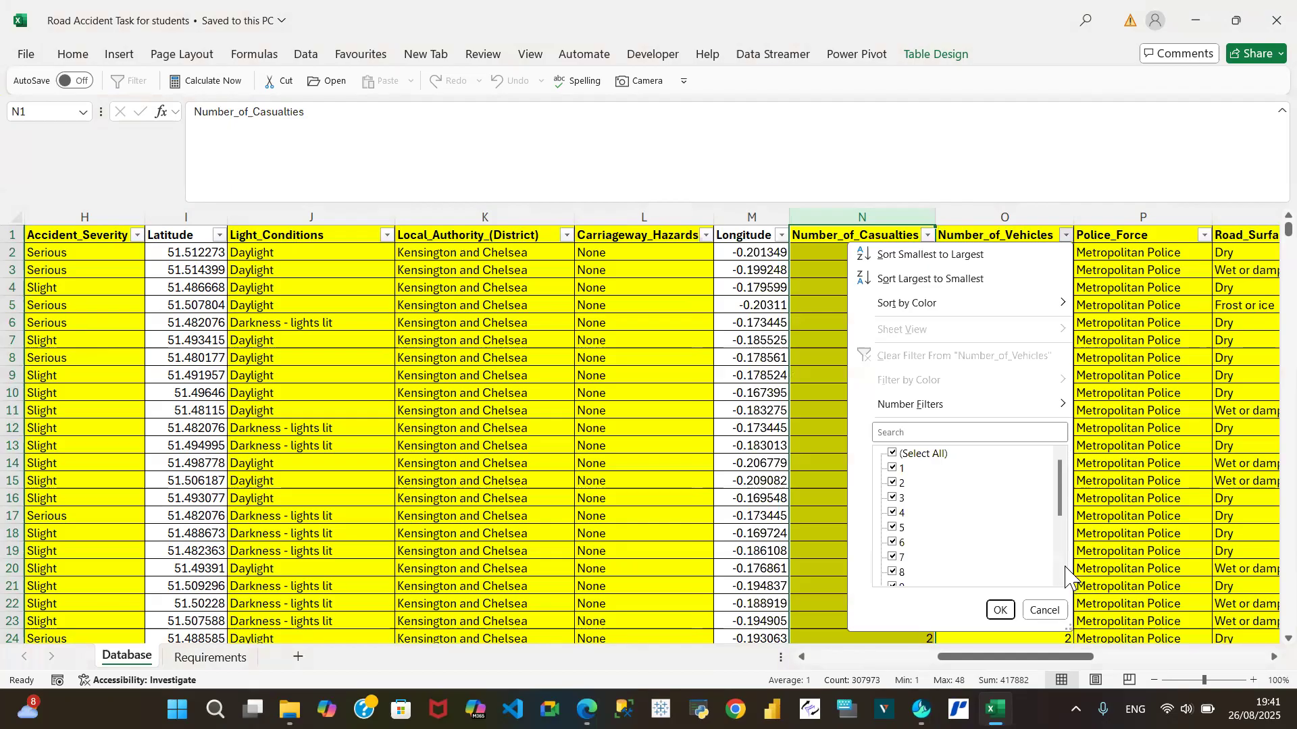
scroll(1065, 568, "down", 3)
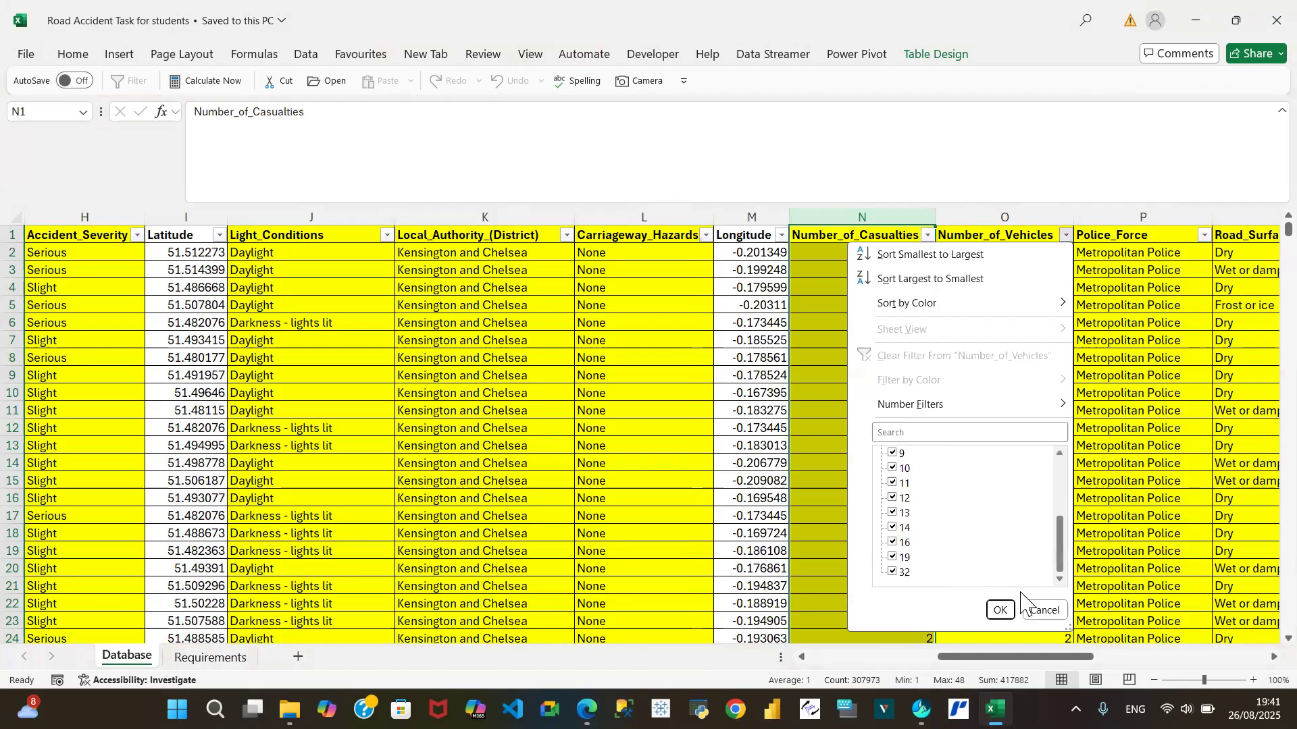
left_click(1043, 612)
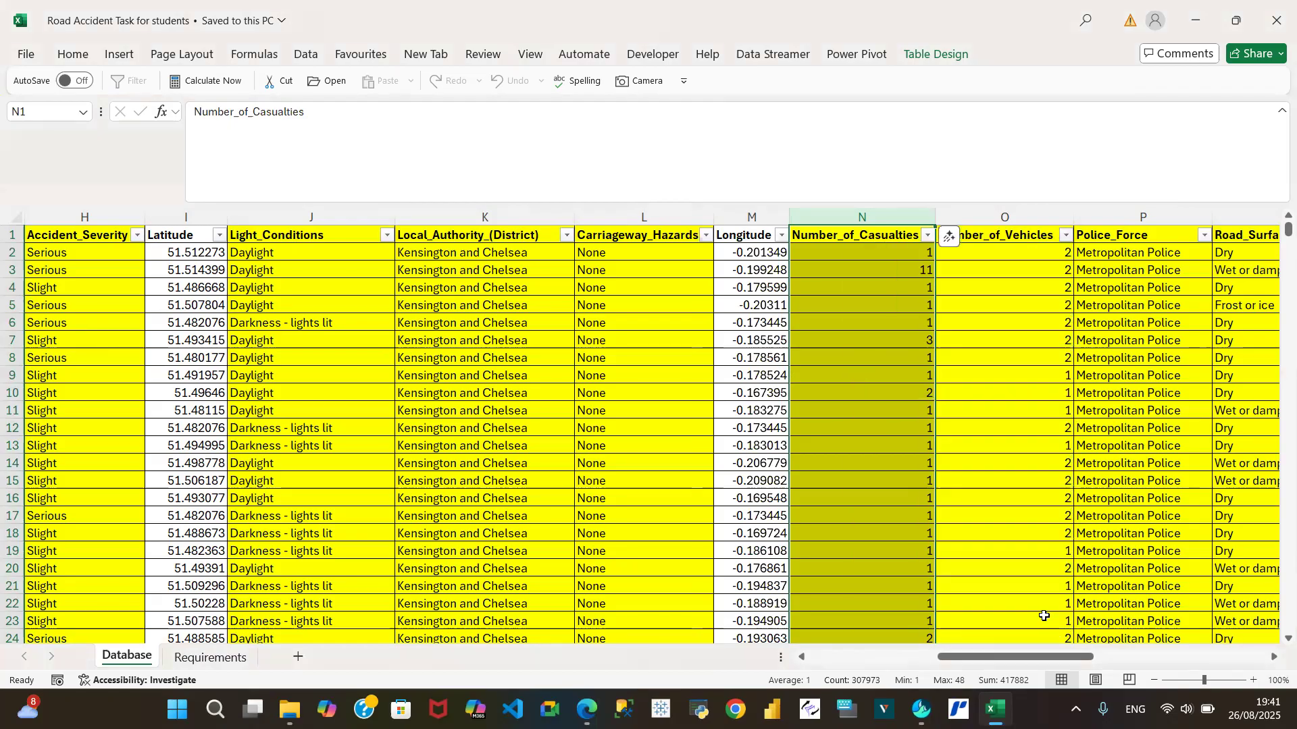
Look through the distinct filter values of the Police_Force column without applying a filter
left_click(1274, 657)
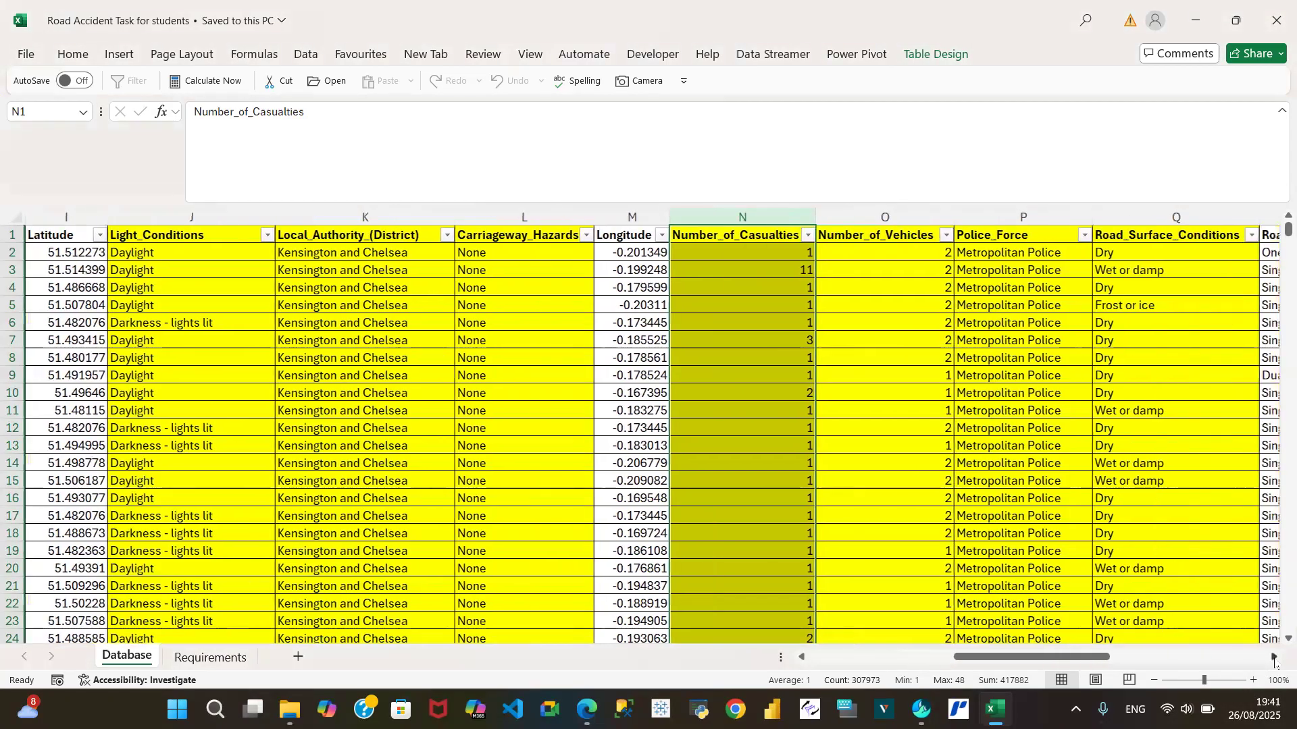
left_click(1274, 657)
left_click(1274, 656)
left_click(1273, 656)
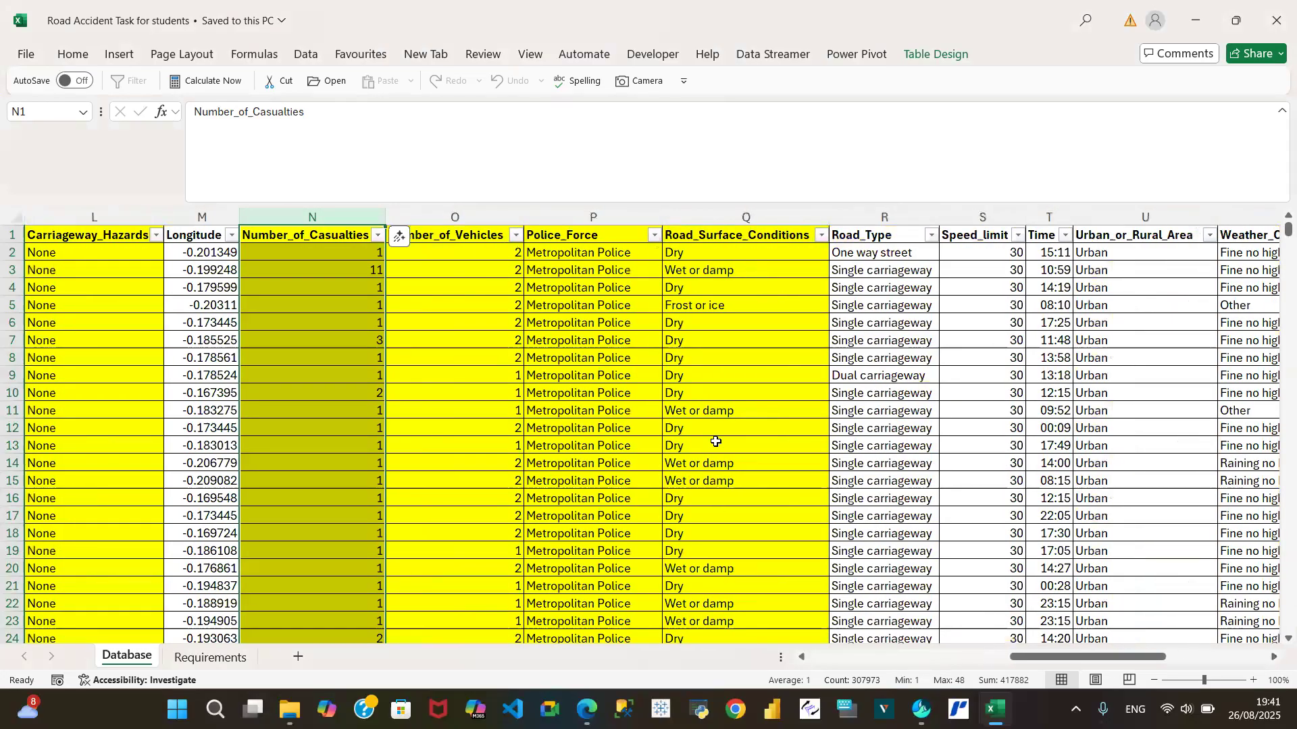
left_click(654, 235)
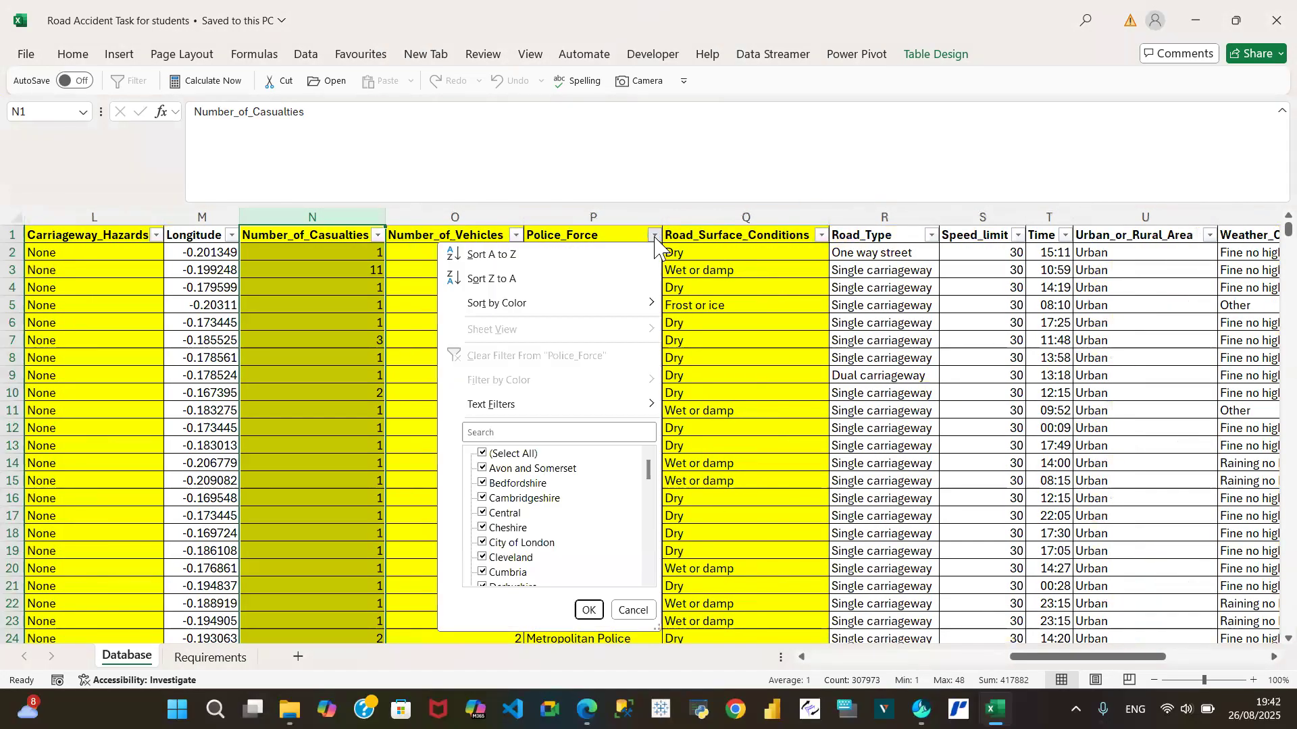
left_click(649, 567)
left_click(649, 568)
left_click(649, 568)
left_click(649, 567)
left_click(649, 567)
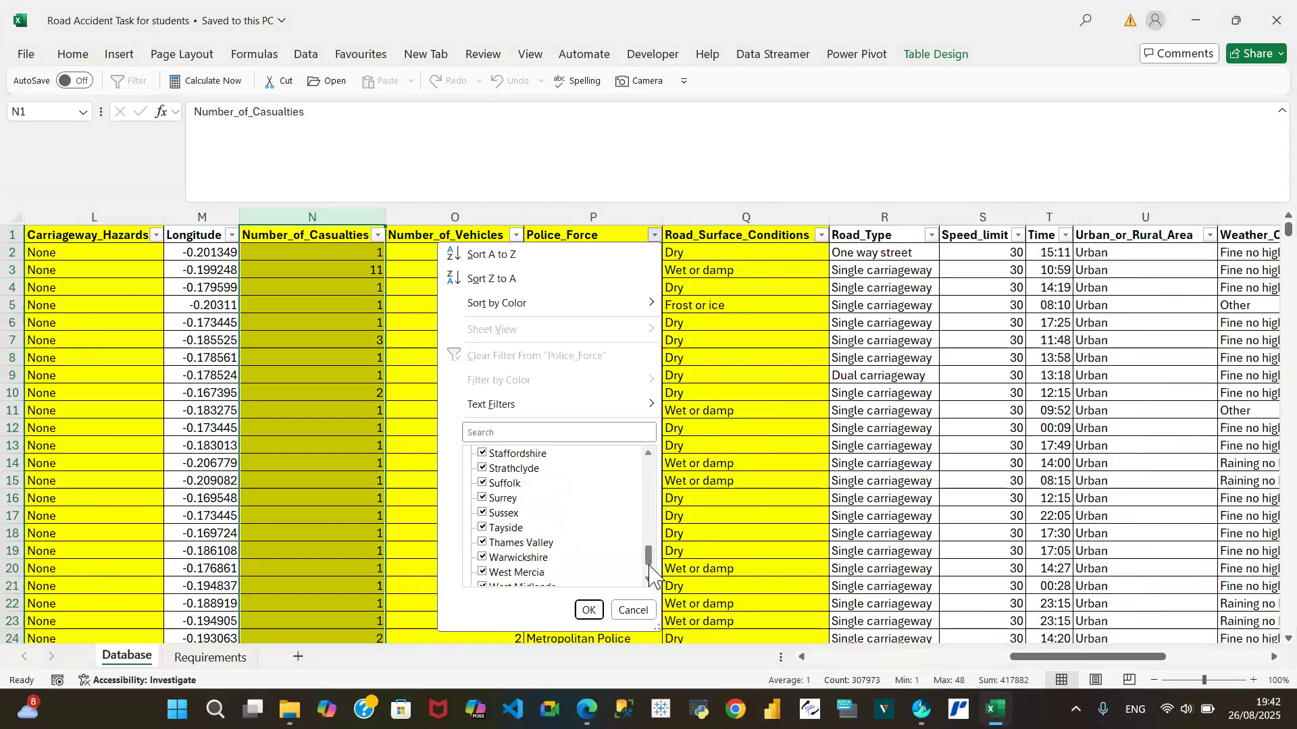
left_click(632, 610)
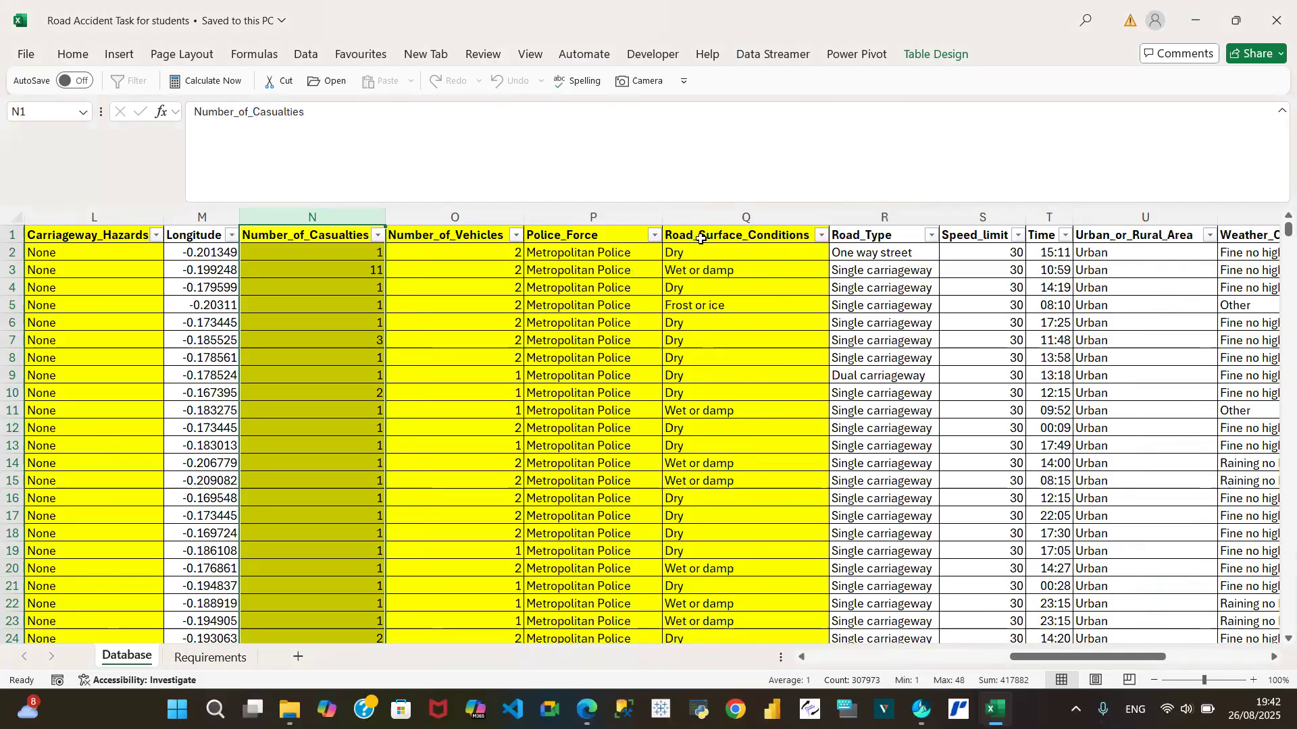
Check the maximum casualties by road type KPI on the Requirements sheet and review the Road_Surface_Conditions column's filter values in the Database sheet
left_click(210, 659)
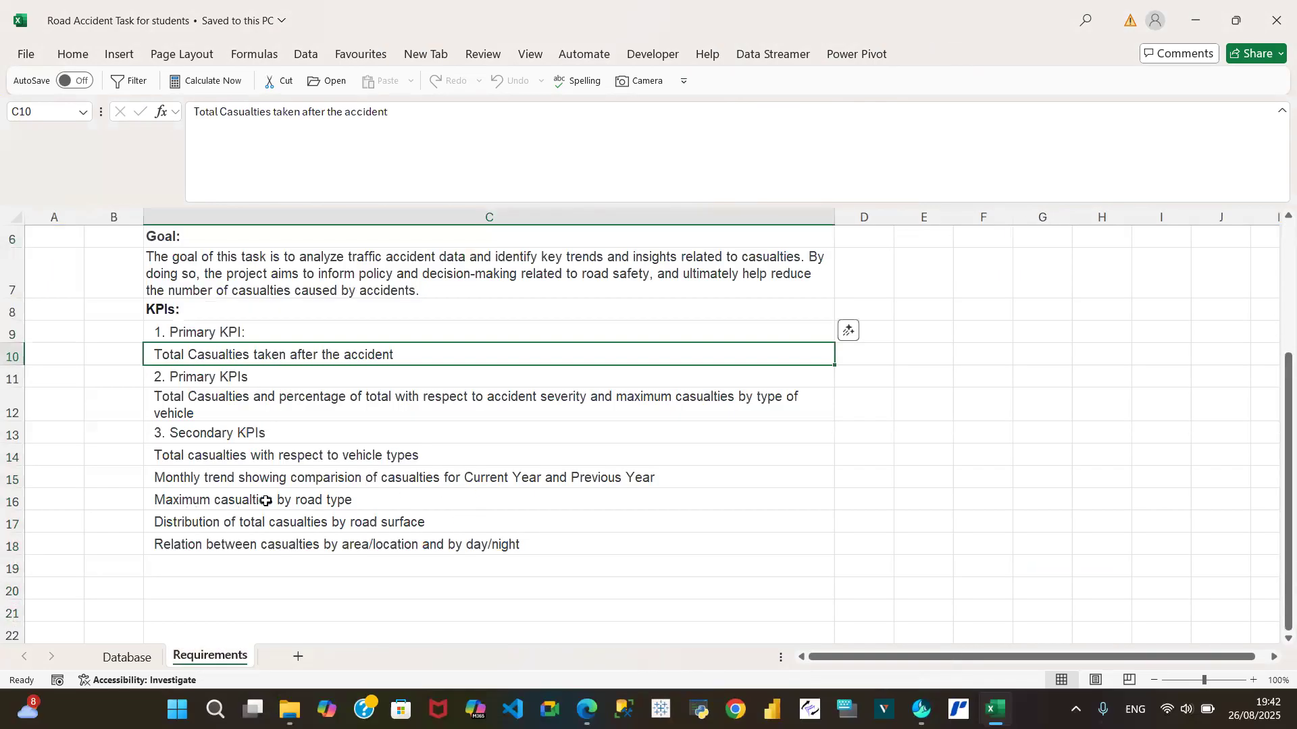
left_click(12, 502)
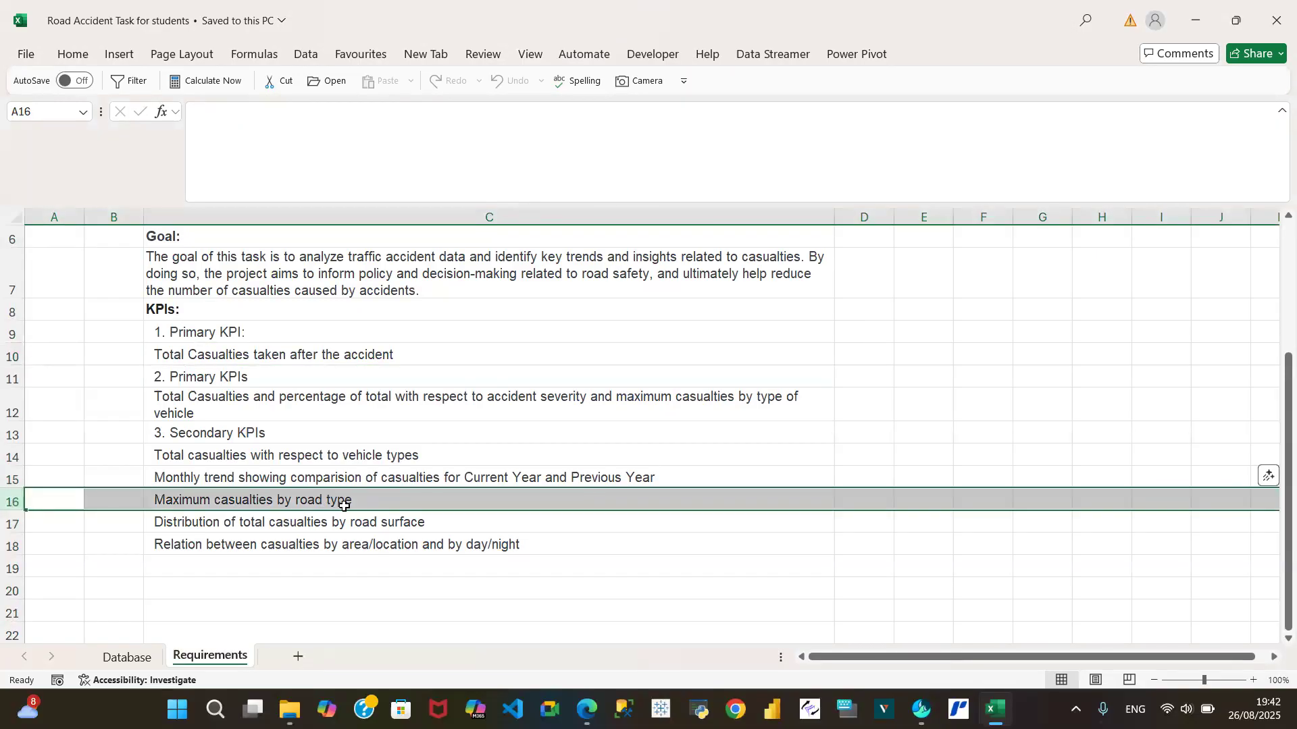
left_click(124, 657)
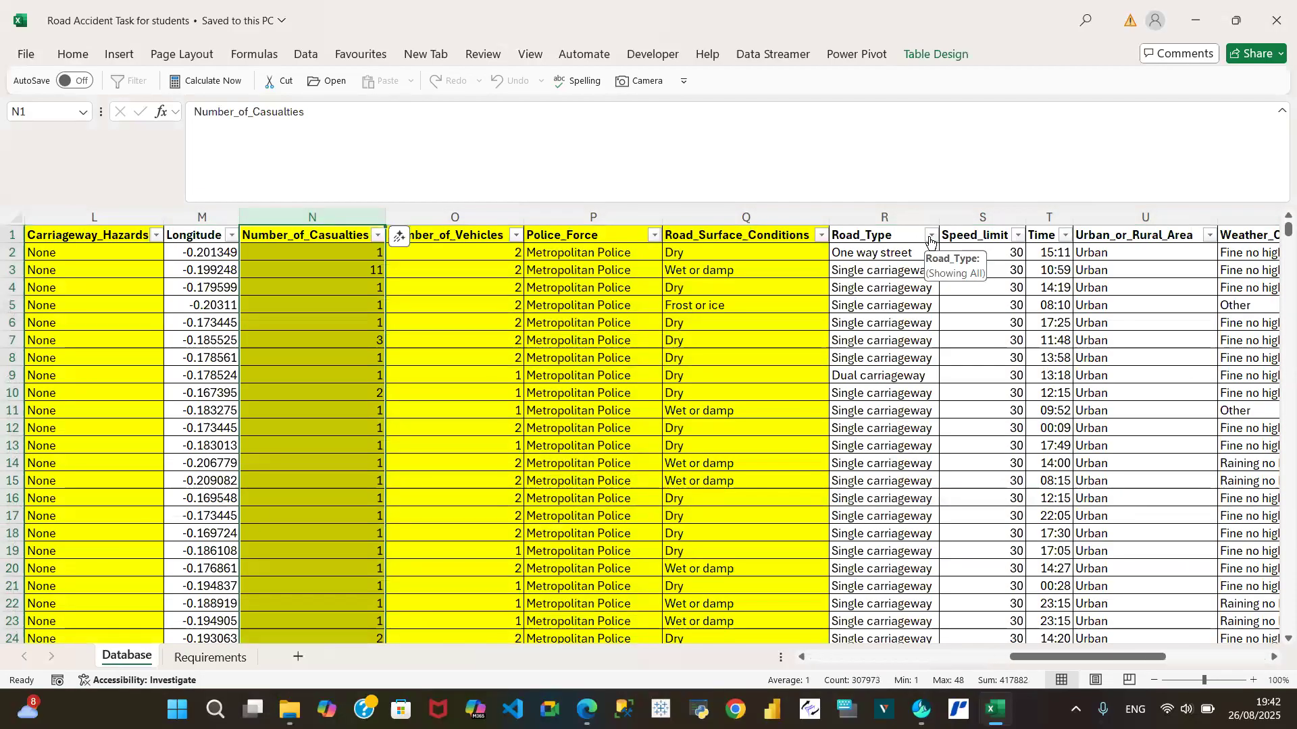
left_click(822, 238)
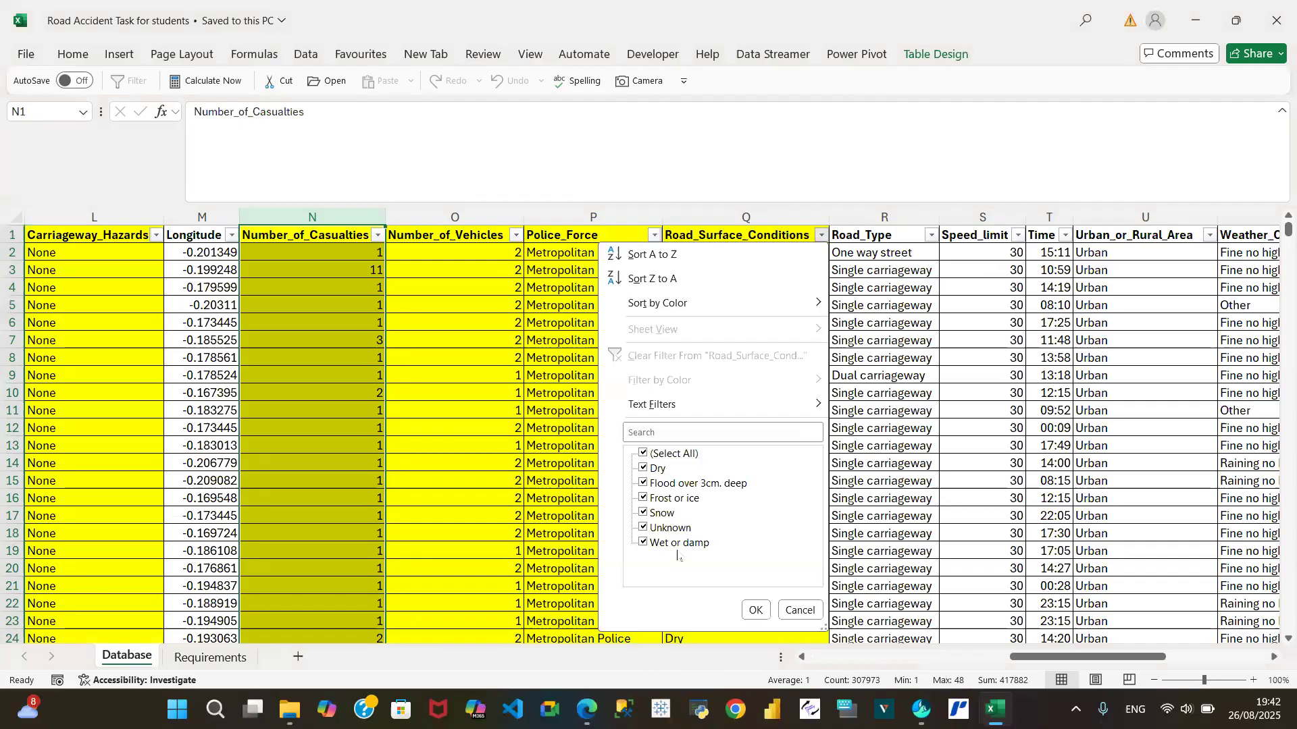
left_click(798, 611)
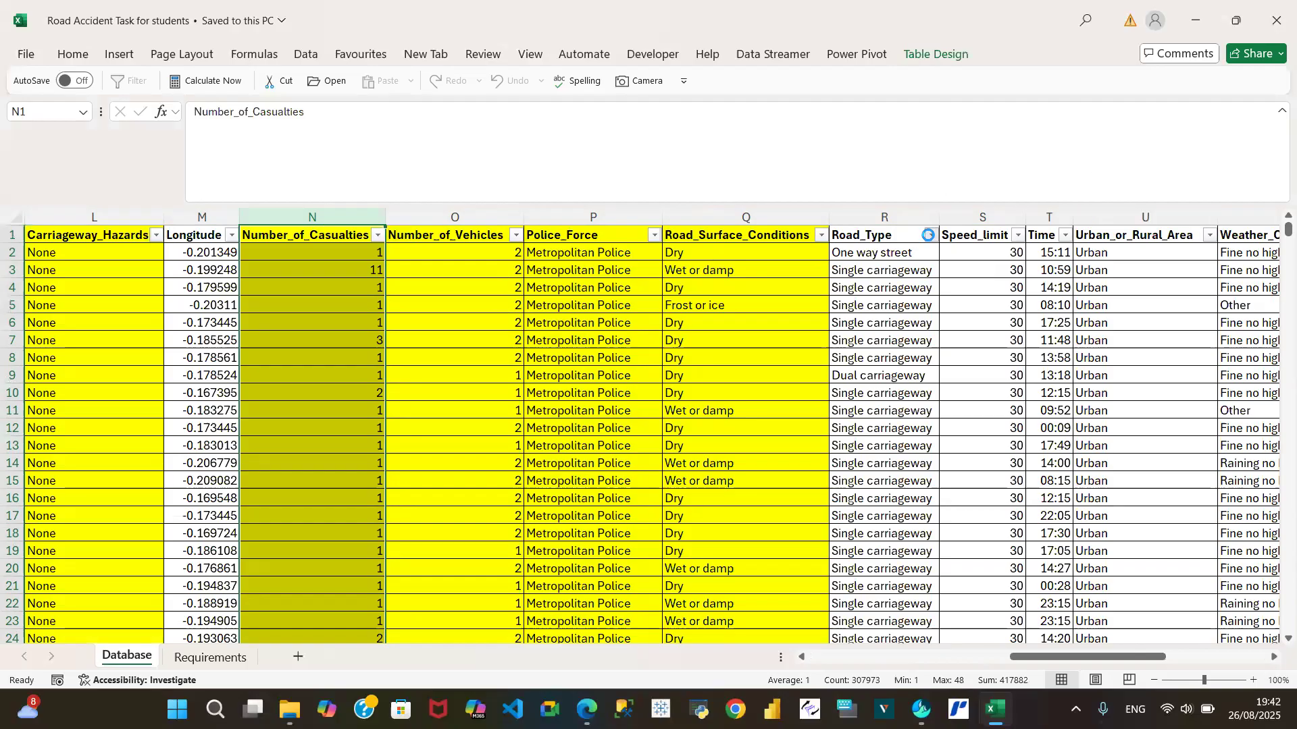
Review the distinct filter values of the Road_Type and Speed_limit columns without applying a filter
left_click(931, 237)
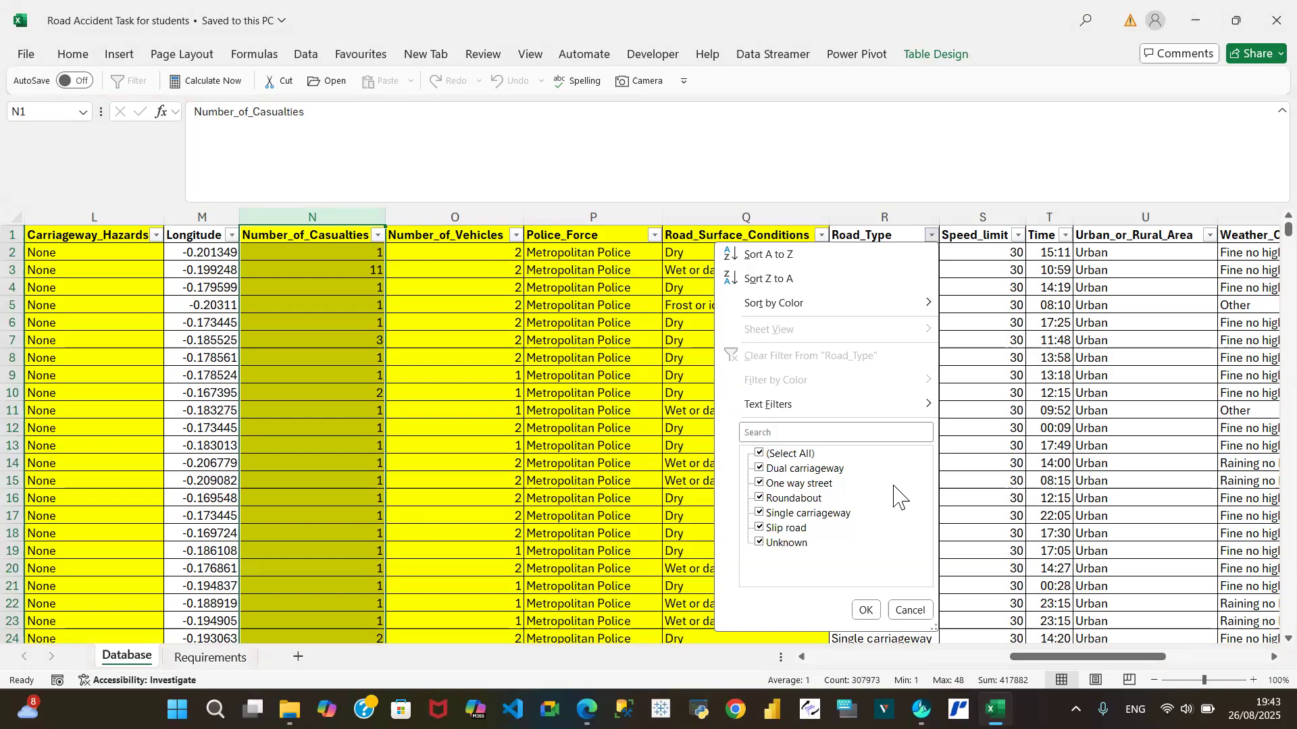
left_click(908, 612)
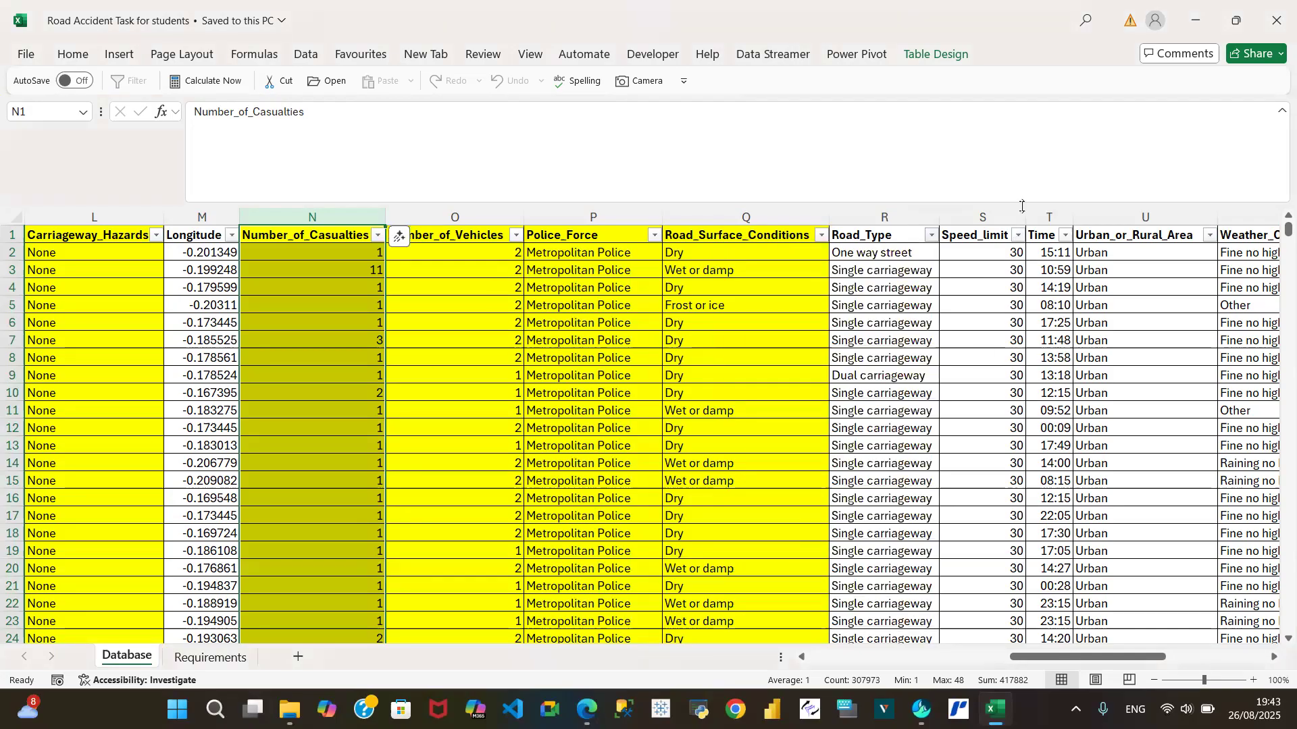
left_click(1017, 237)
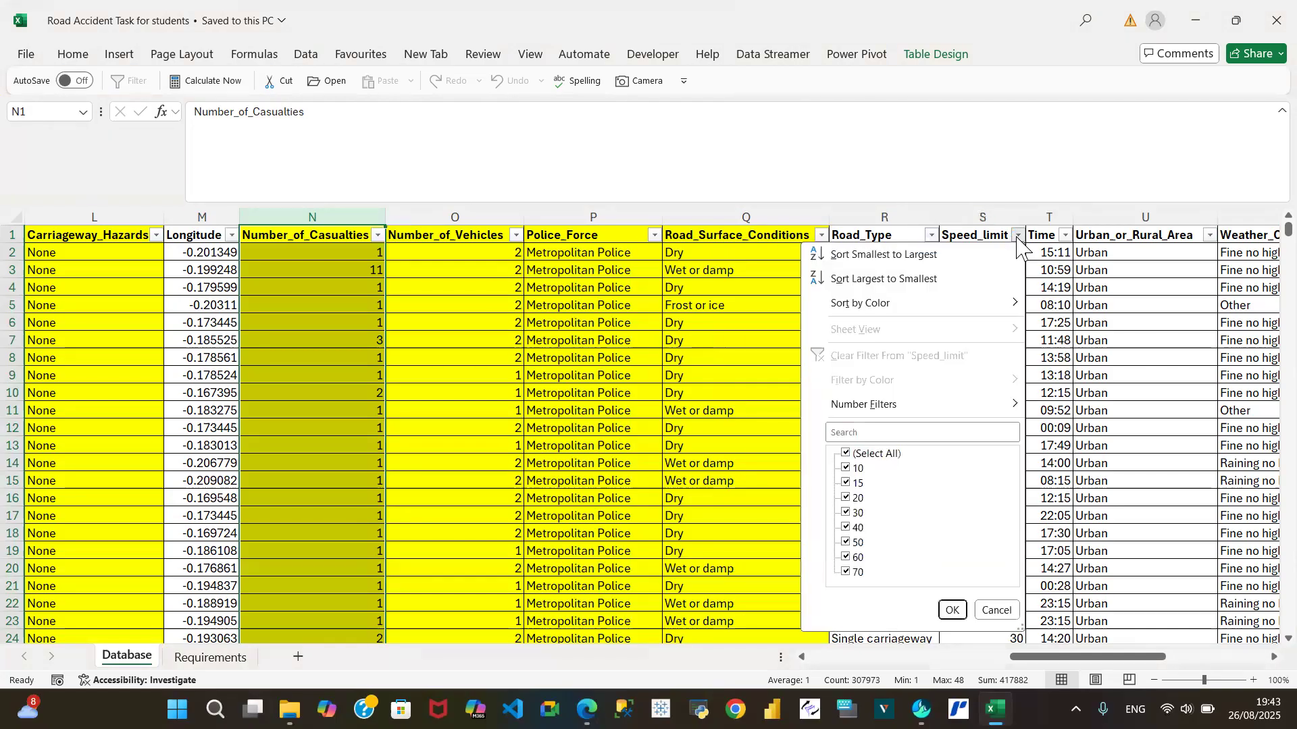
left_click(997, 612)
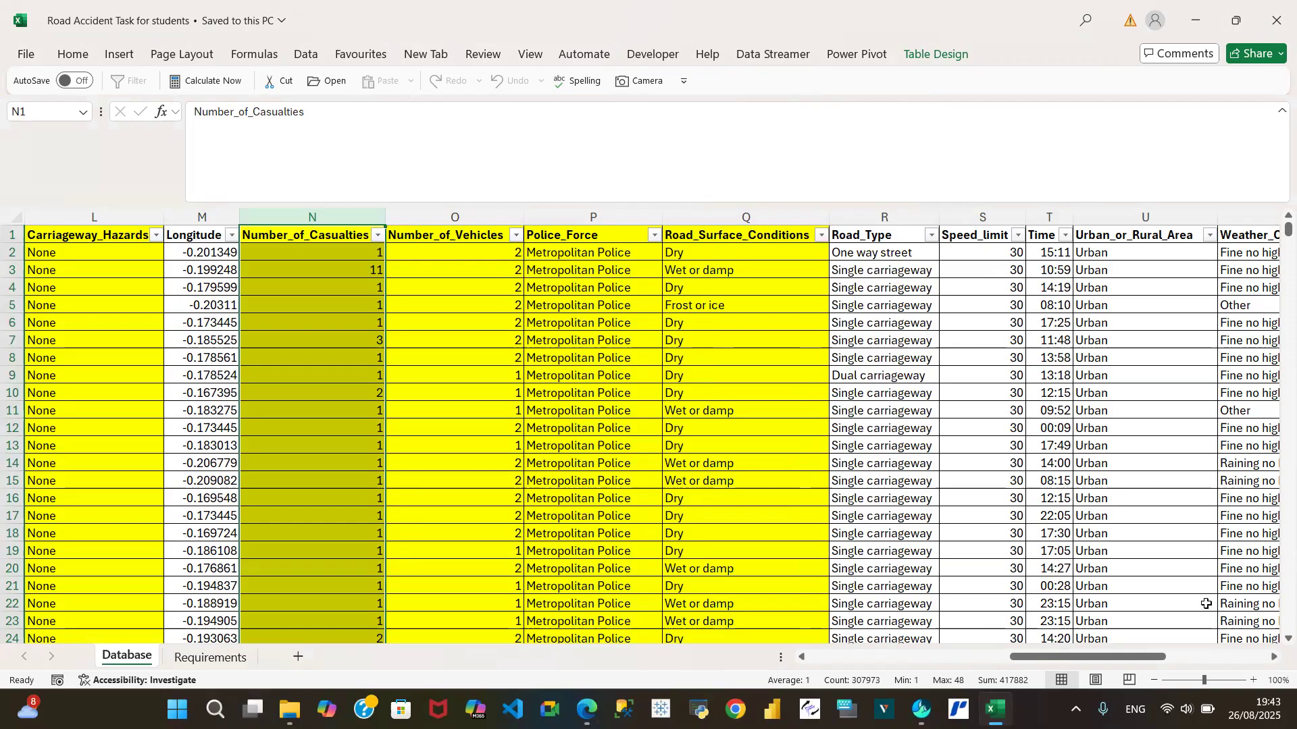
Check the distinct filter values of the Urban_or_Rural_Area column without applying a filter
left_click(1274, 657)
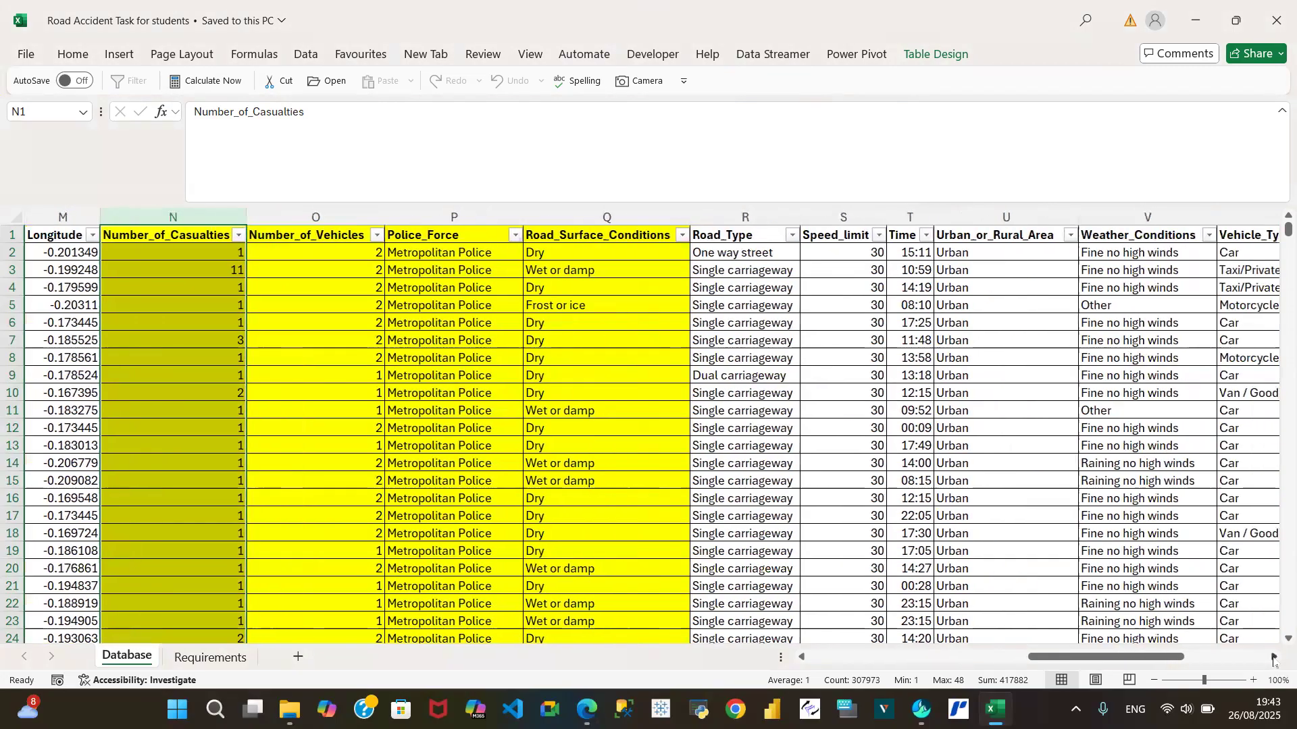
left_click(1274, 657)
left_click(1274, 657)
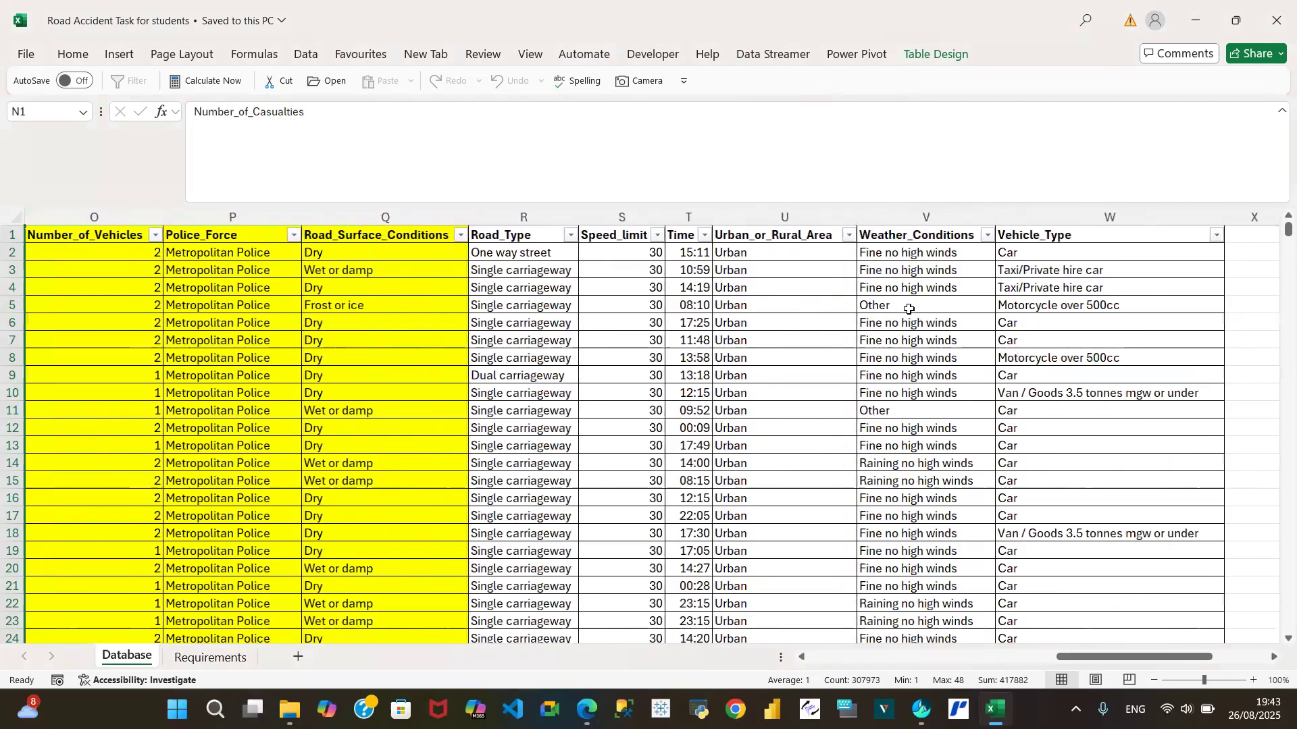
left_click(848, 236)
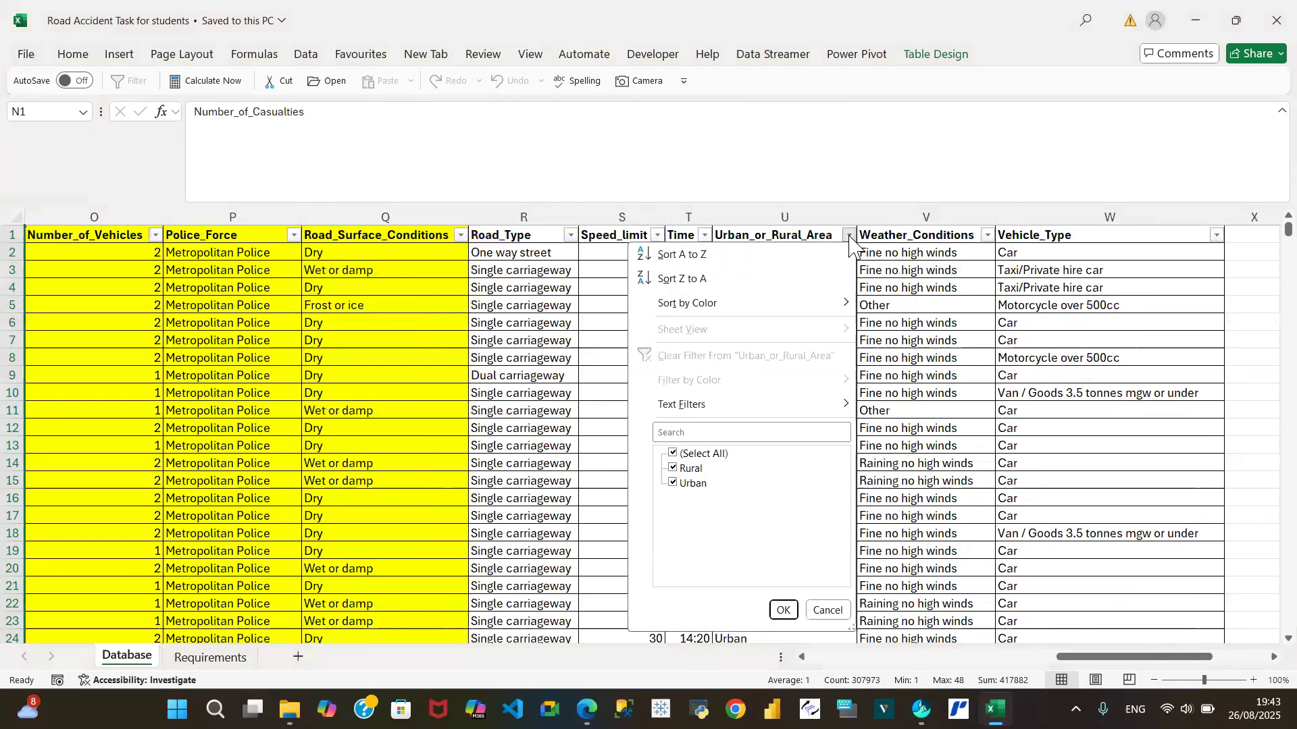
left_click(827, 610)
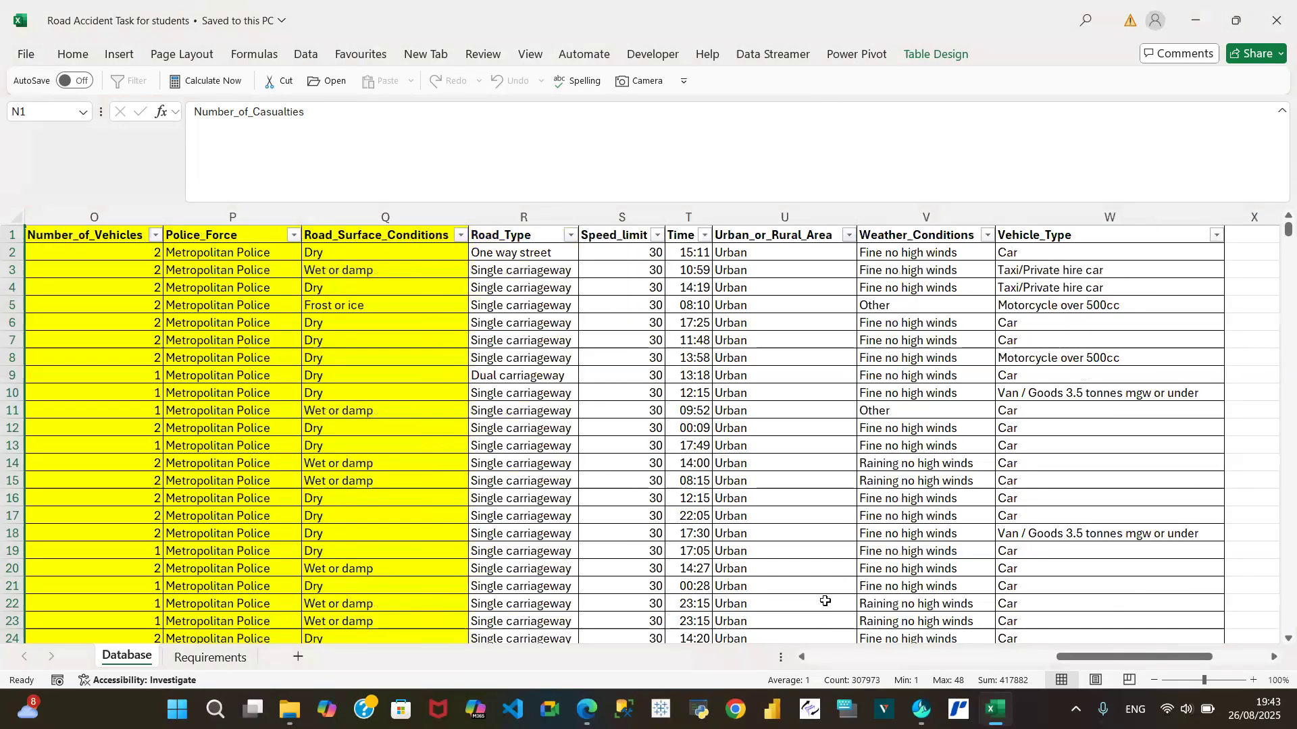
Review the complete list of Weather_Conditions filter values without applying a filter
left_click(986, 236)
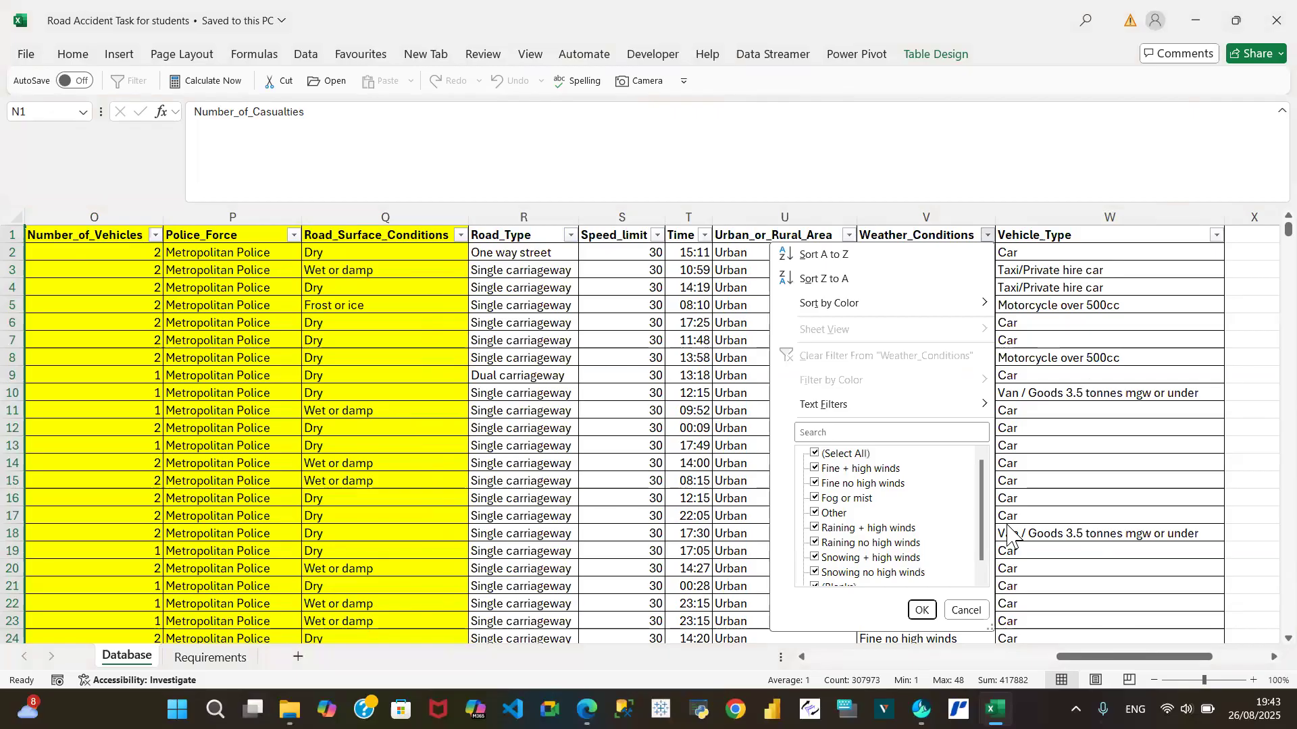
left_click(981, 579)
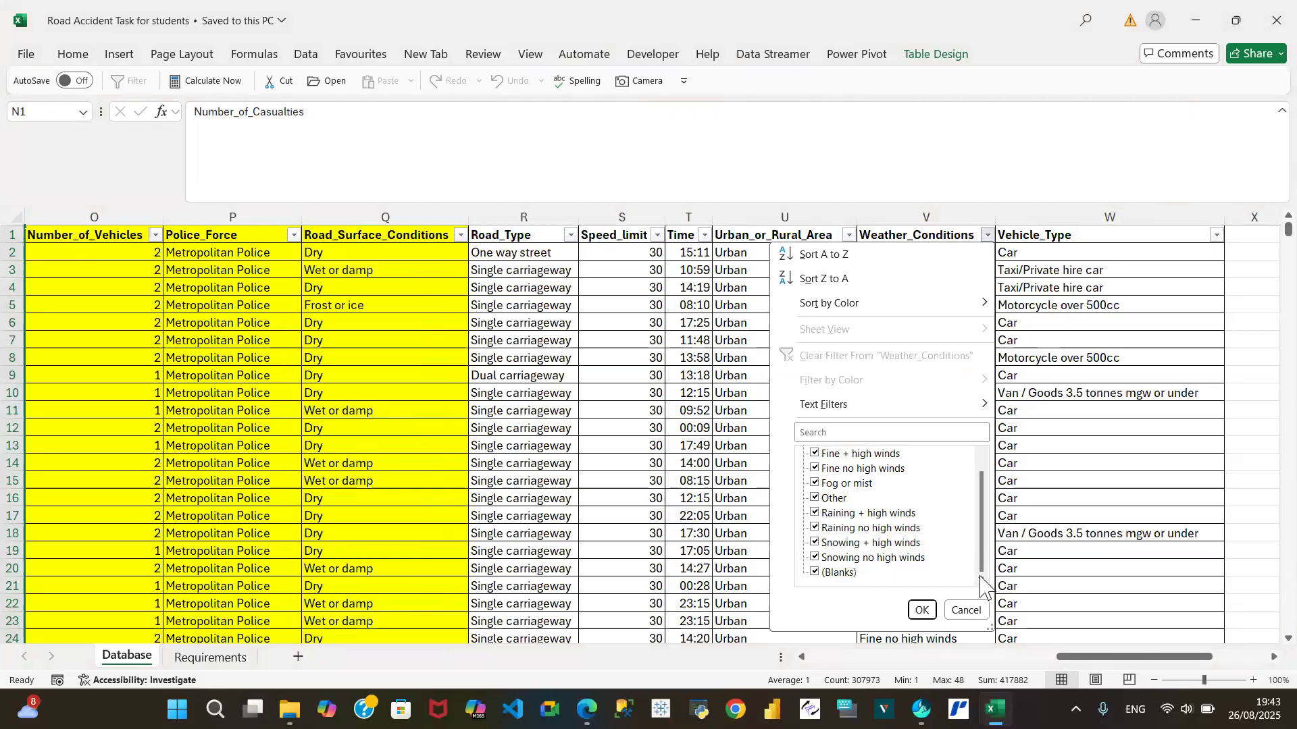
left_click(965, 610)
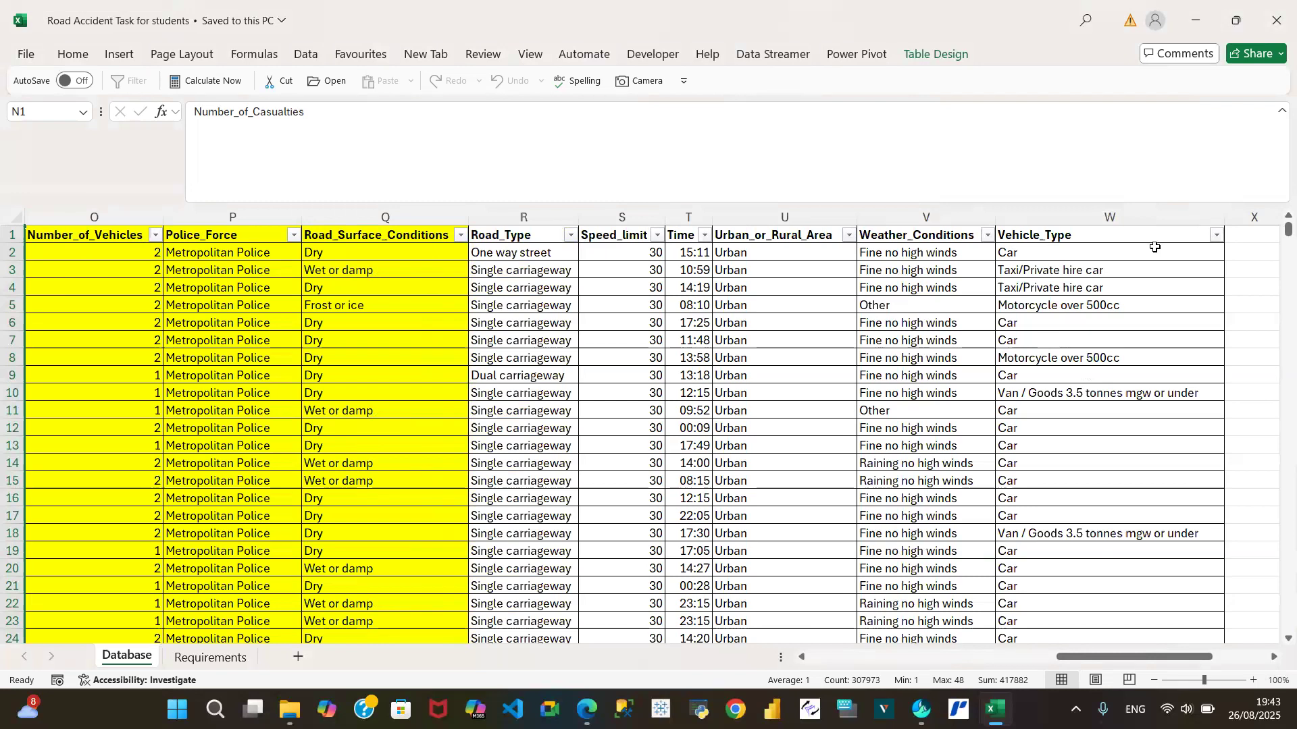
Look through all distinct Vehicle_Type filter values without applying a filter
left_click(1215, 236)
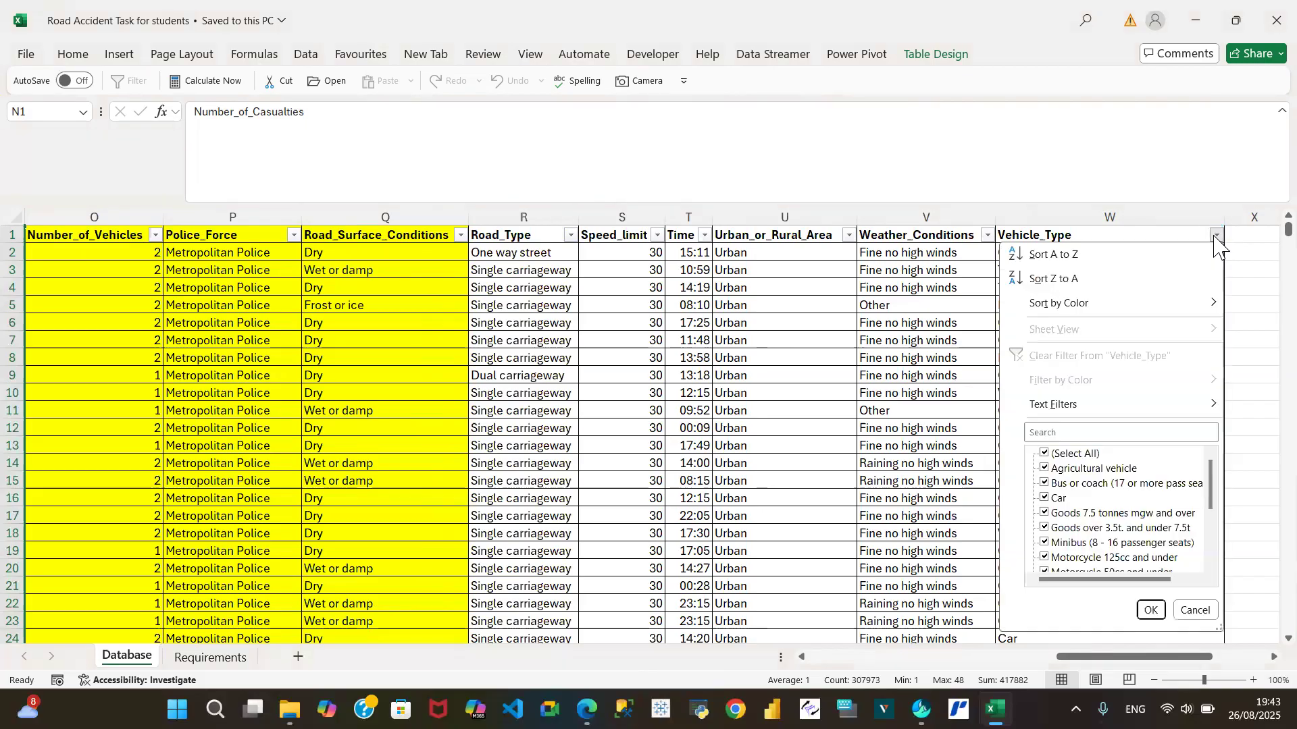
scroll(1207, 572, "down", 4)
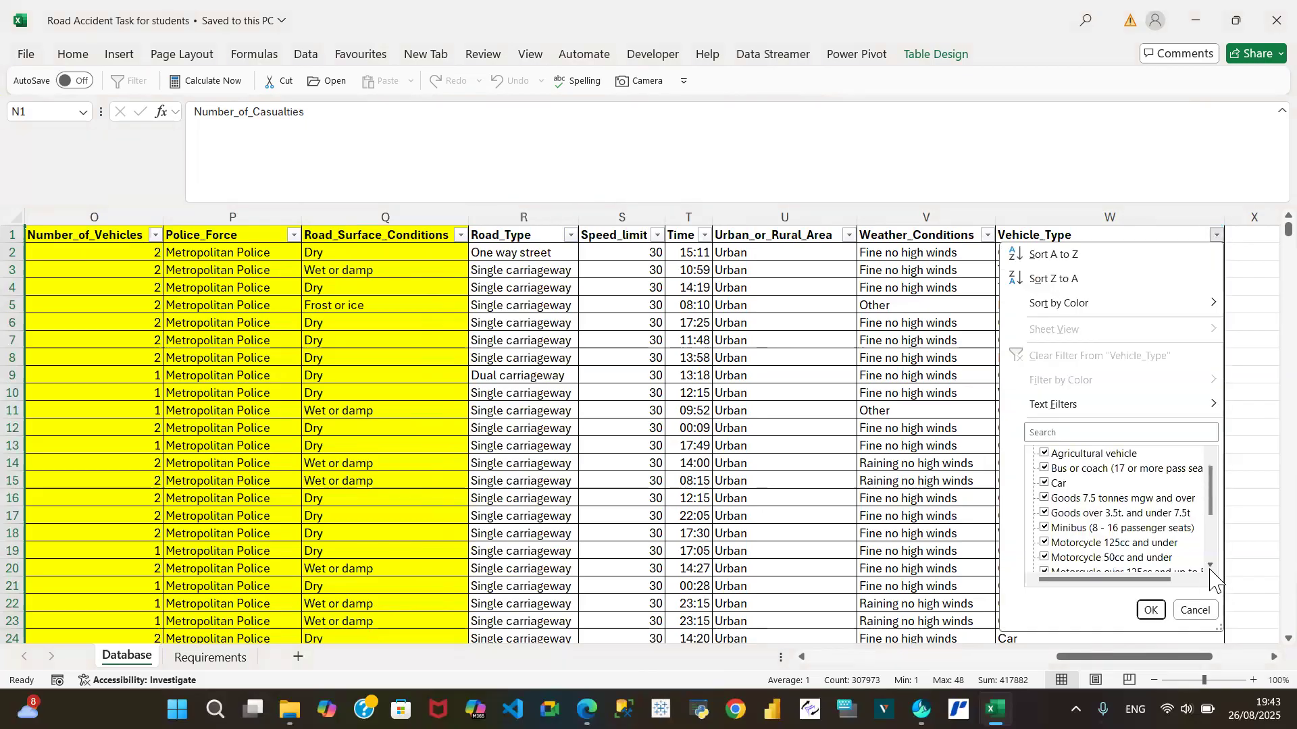
scroll(1207, 572, "down", 2)
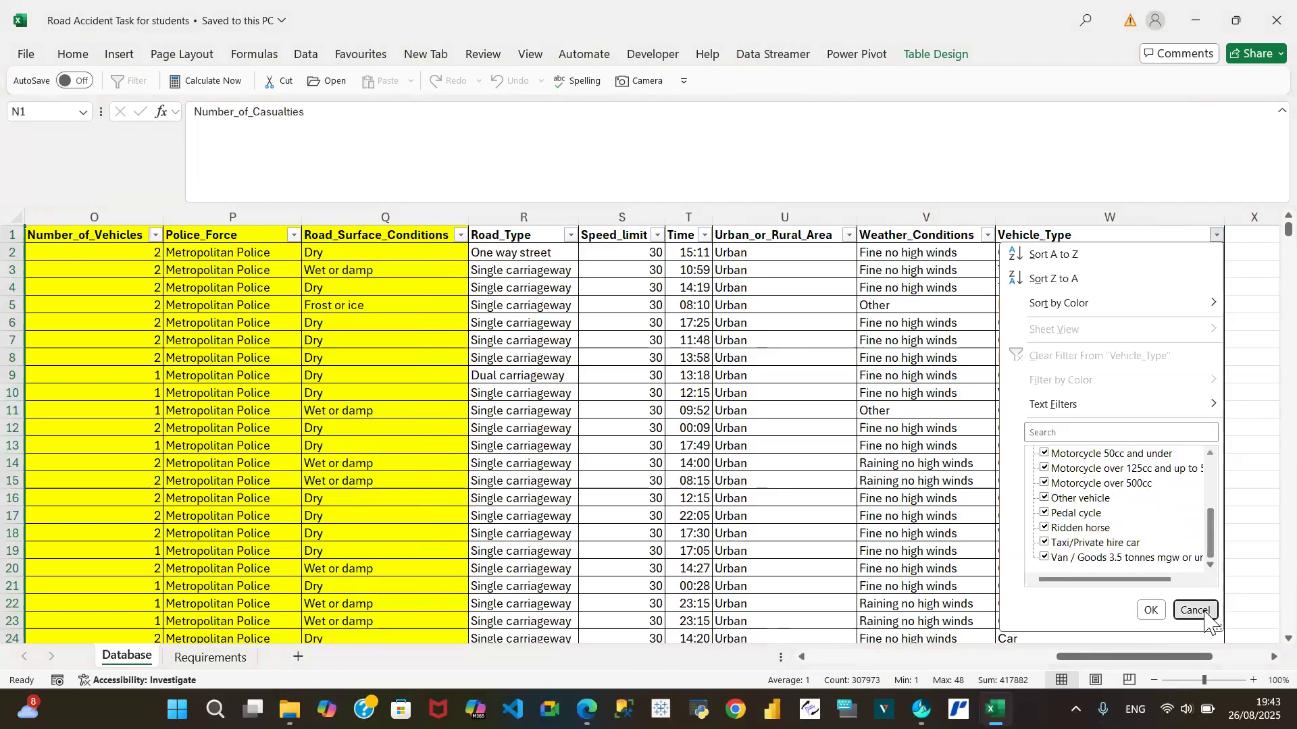
left_click(1194, 610)
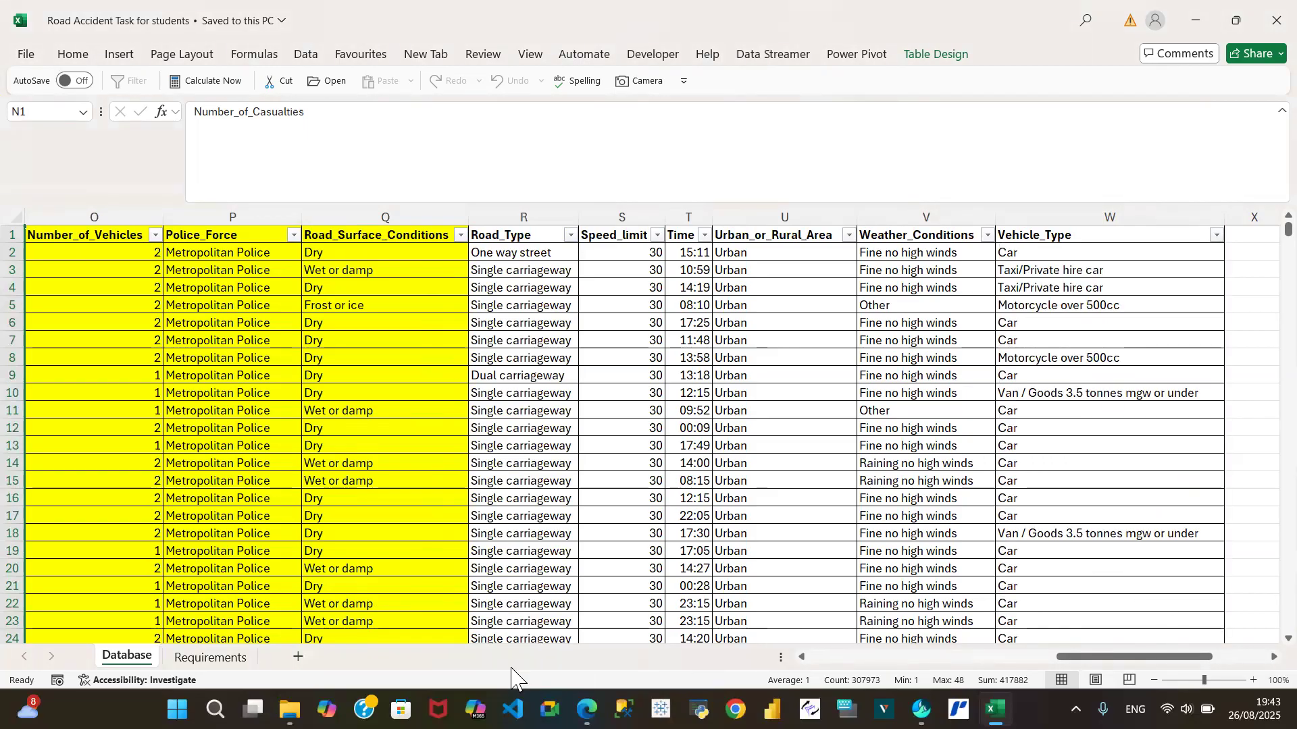
On the Requirements sheet, replace "maximum" with "Total" in the accident severity and vehicle type KPI in C12
left_click(209, 659)
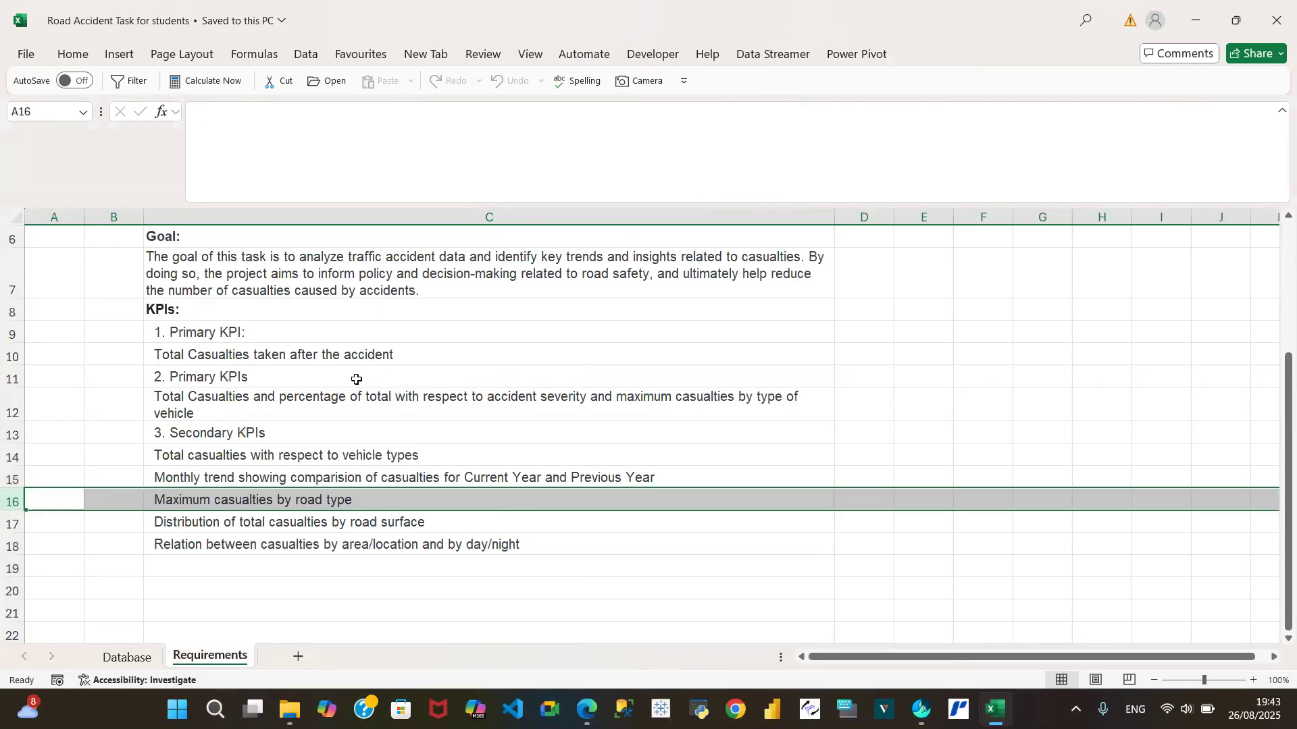
left_click(10, 398)
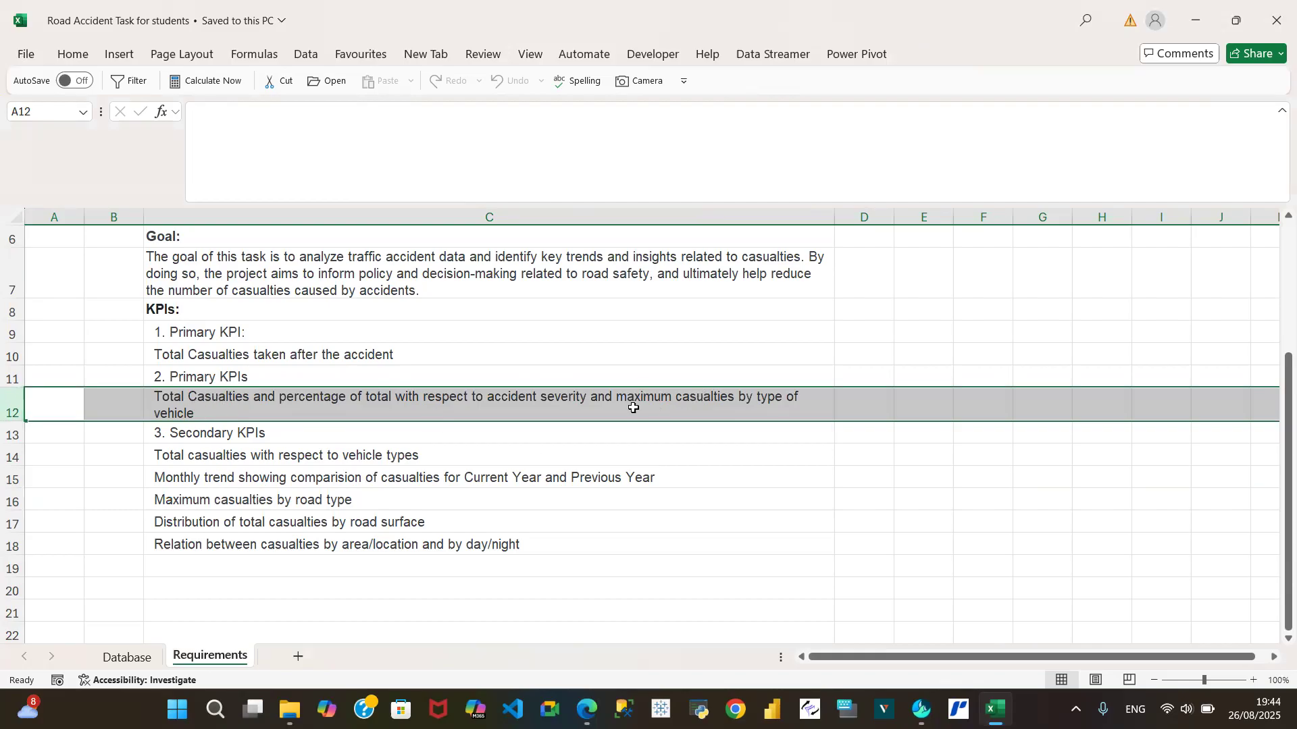
left_click(661, 402)
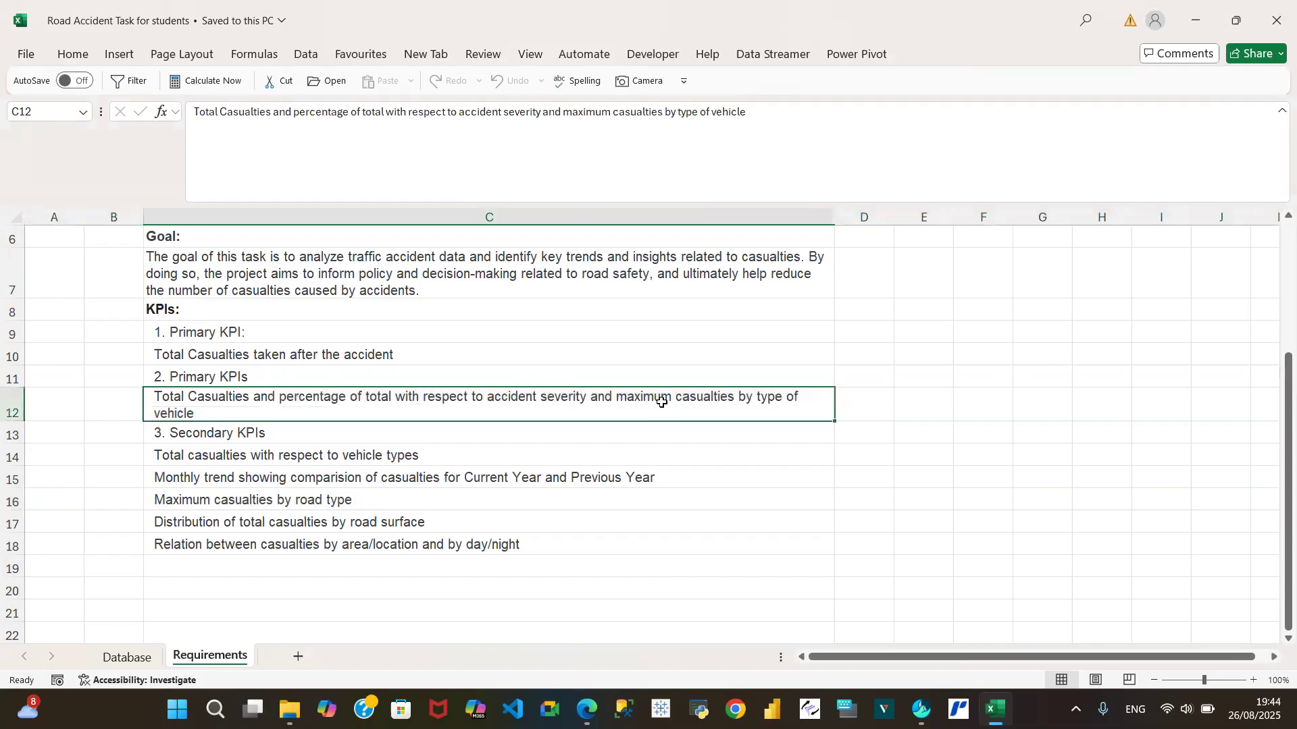
left_click(604, 119)
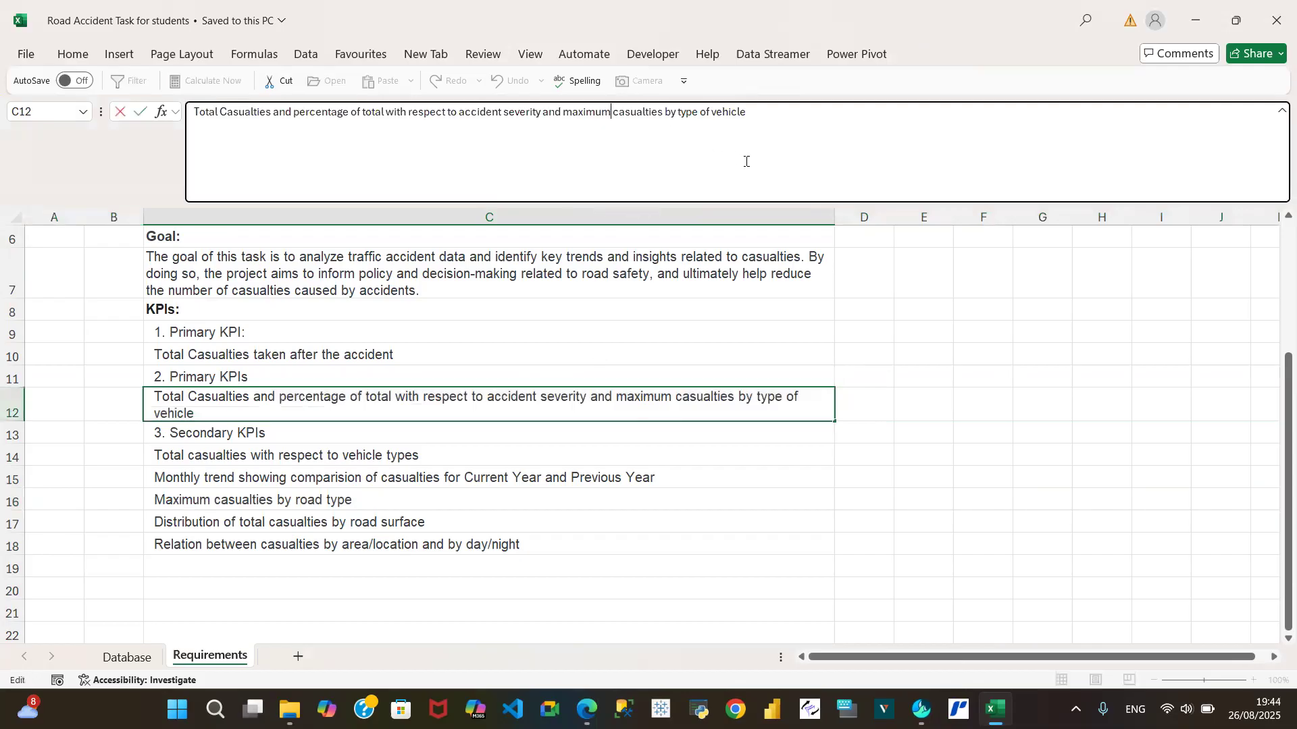
key("BackSpace")
key("BackSpace")
key("BackSpace")
key("BackSpace")
key("BackSpace")
key("BackSpace")
key("BackSpace")
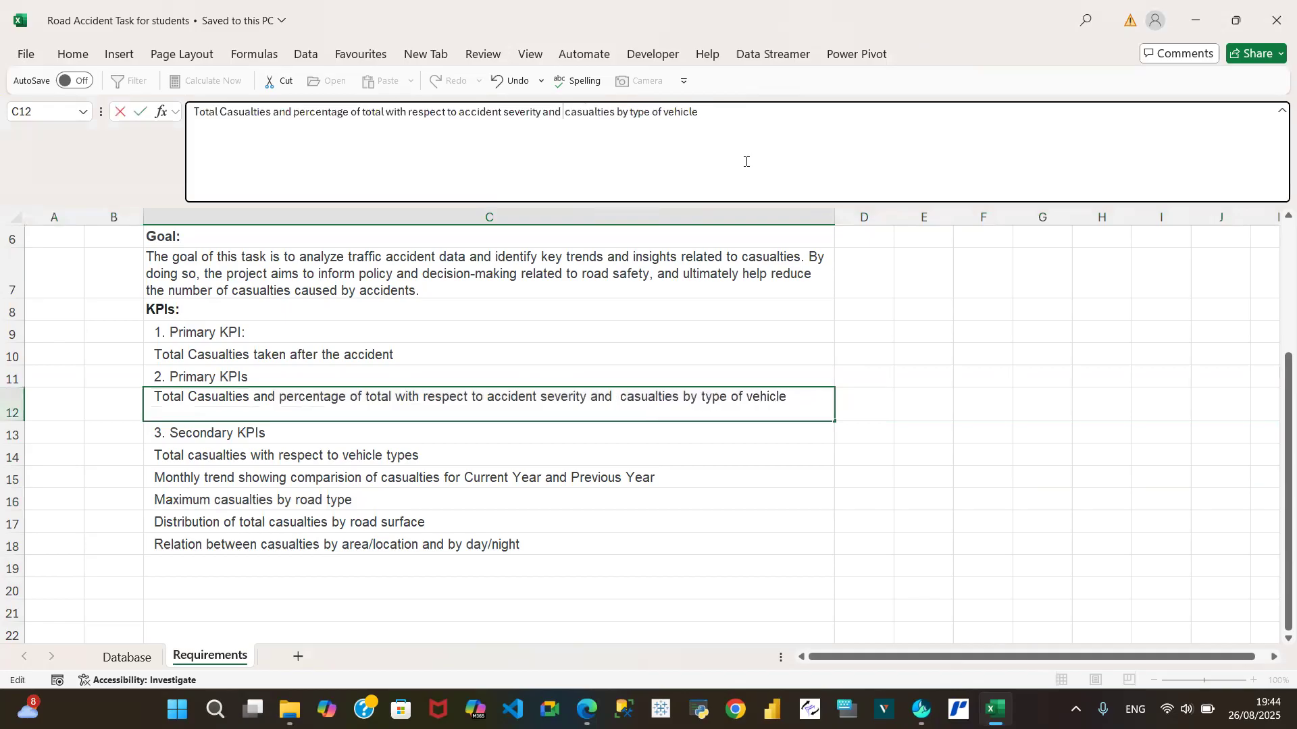
type("Total")
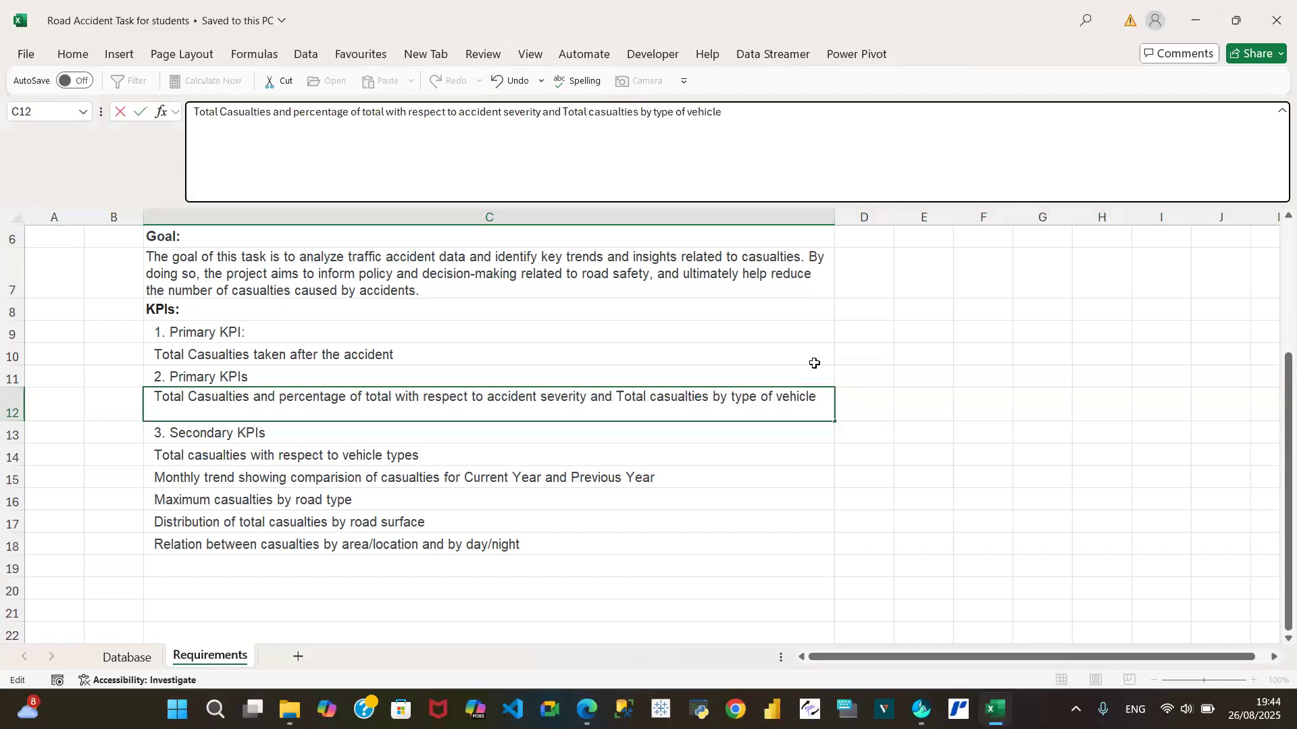
left_click(789, 360)
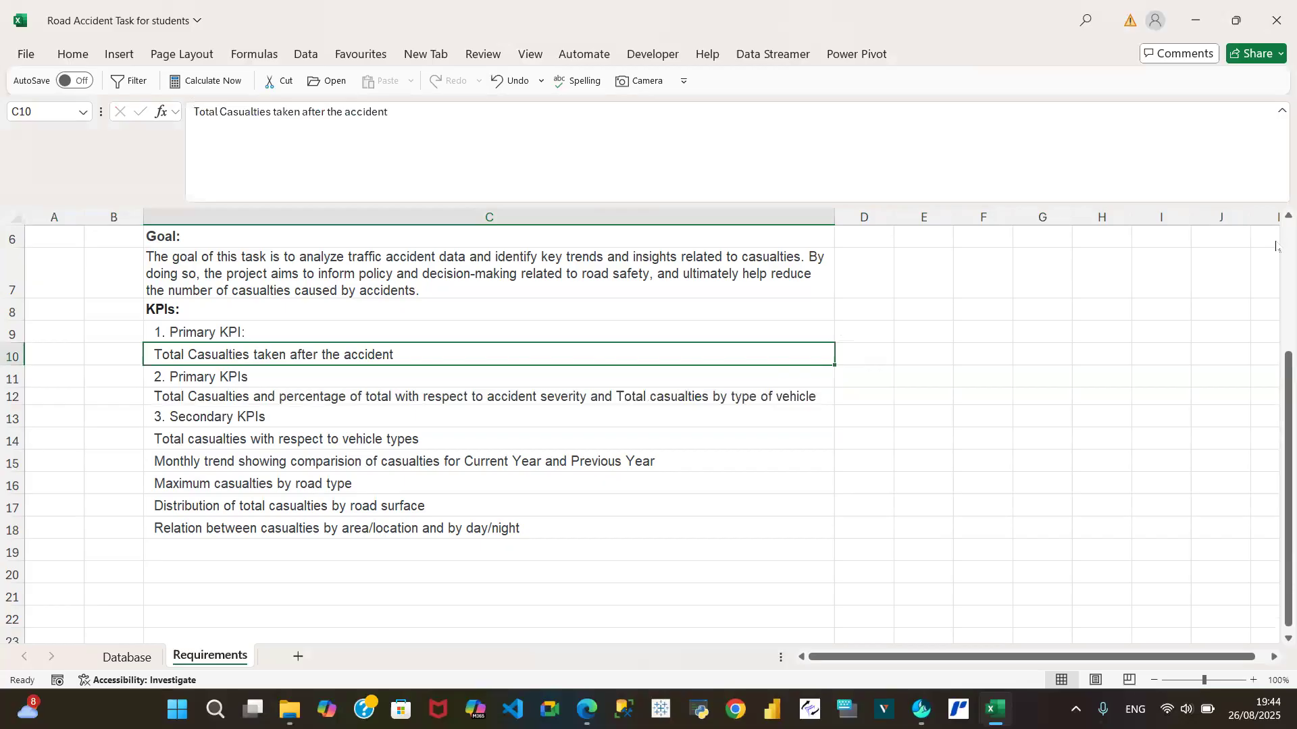
Reread the task overview, business case and goal on the Requirements sheet and compare them with the Database sheet's columns
scroll(1276, 247, "up", 2)
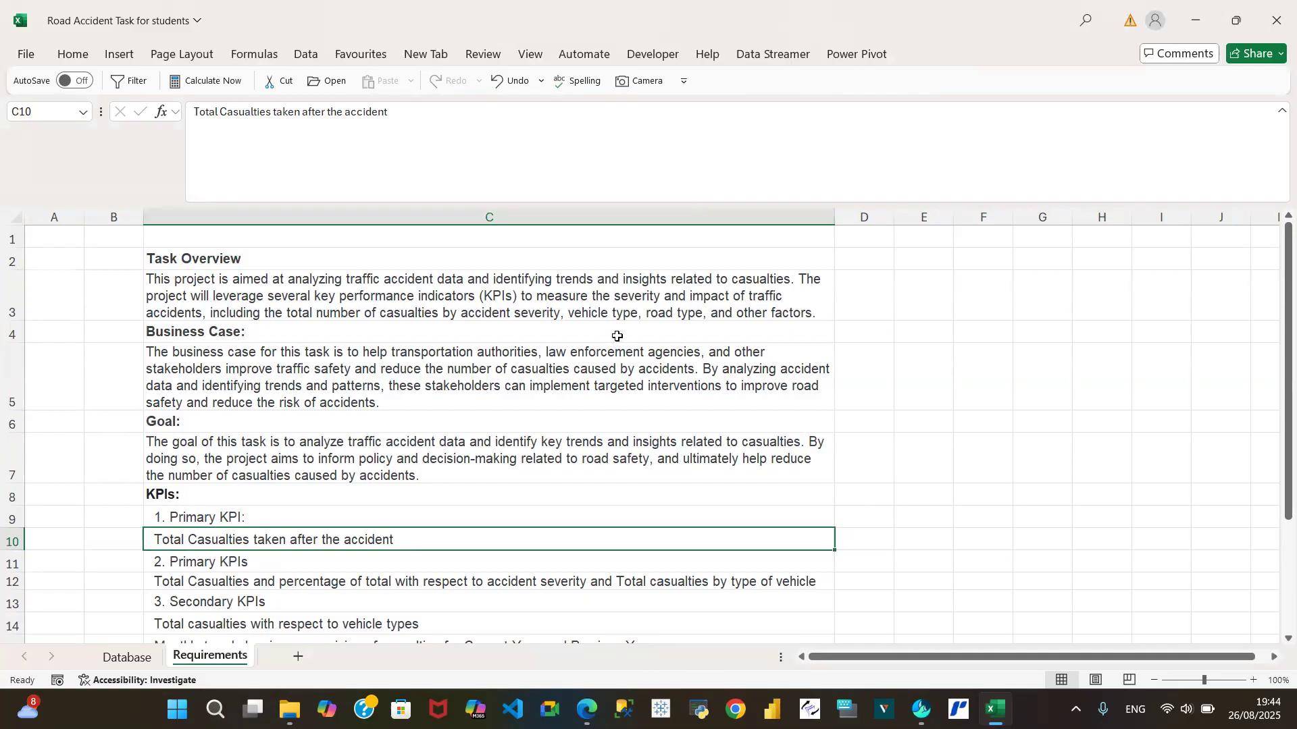
left_click(127, 658)
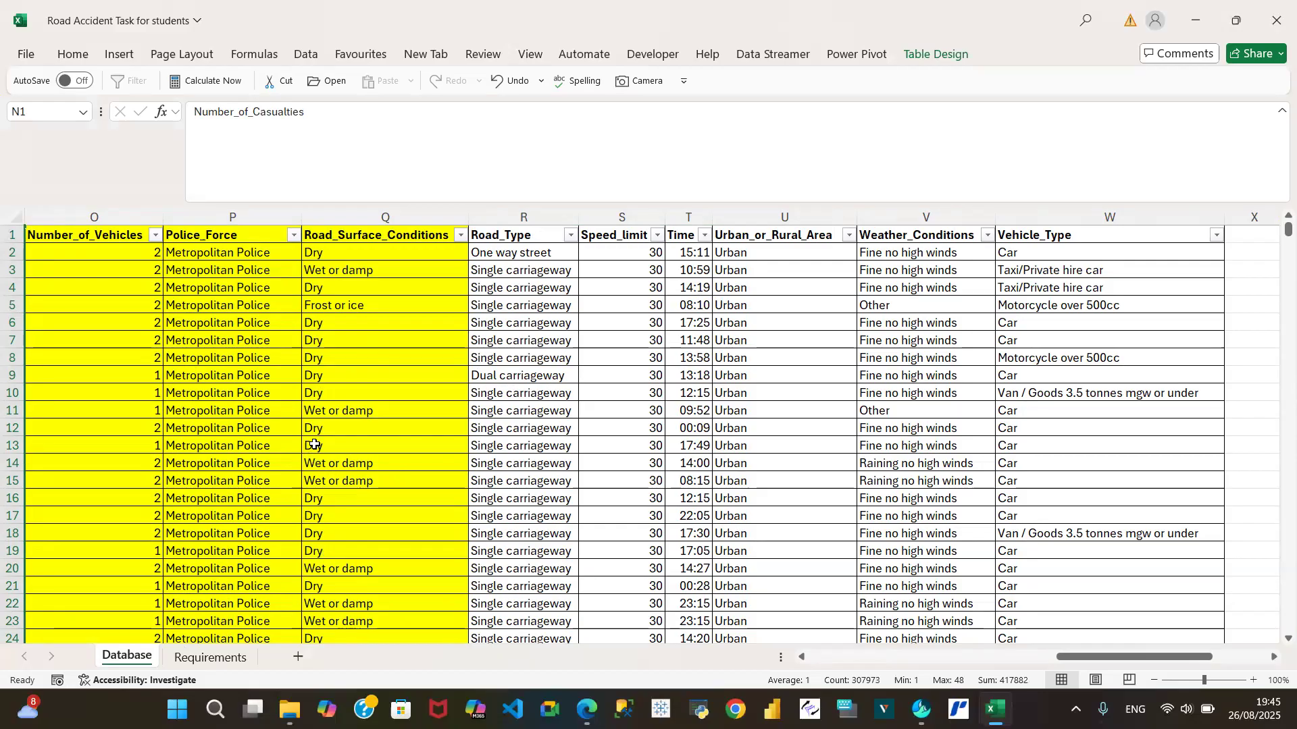
left_click(211, 657)
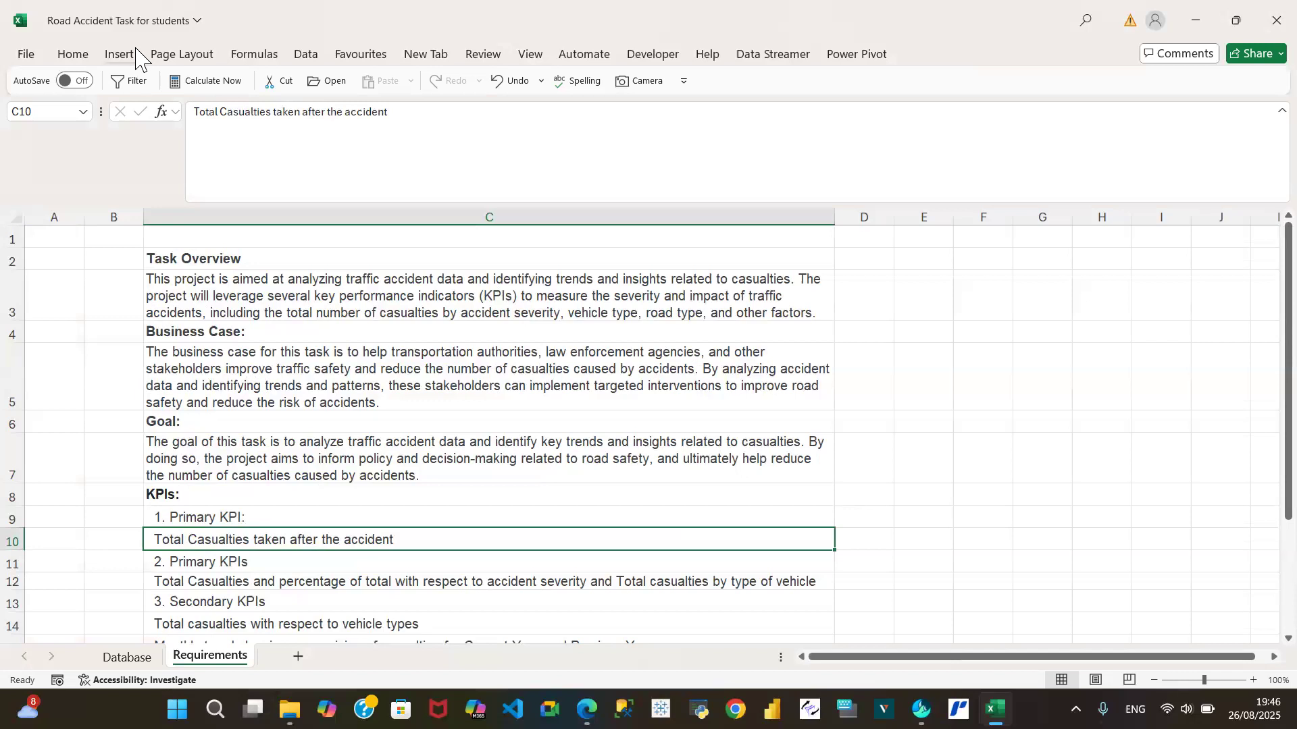
left_click(128, 658)
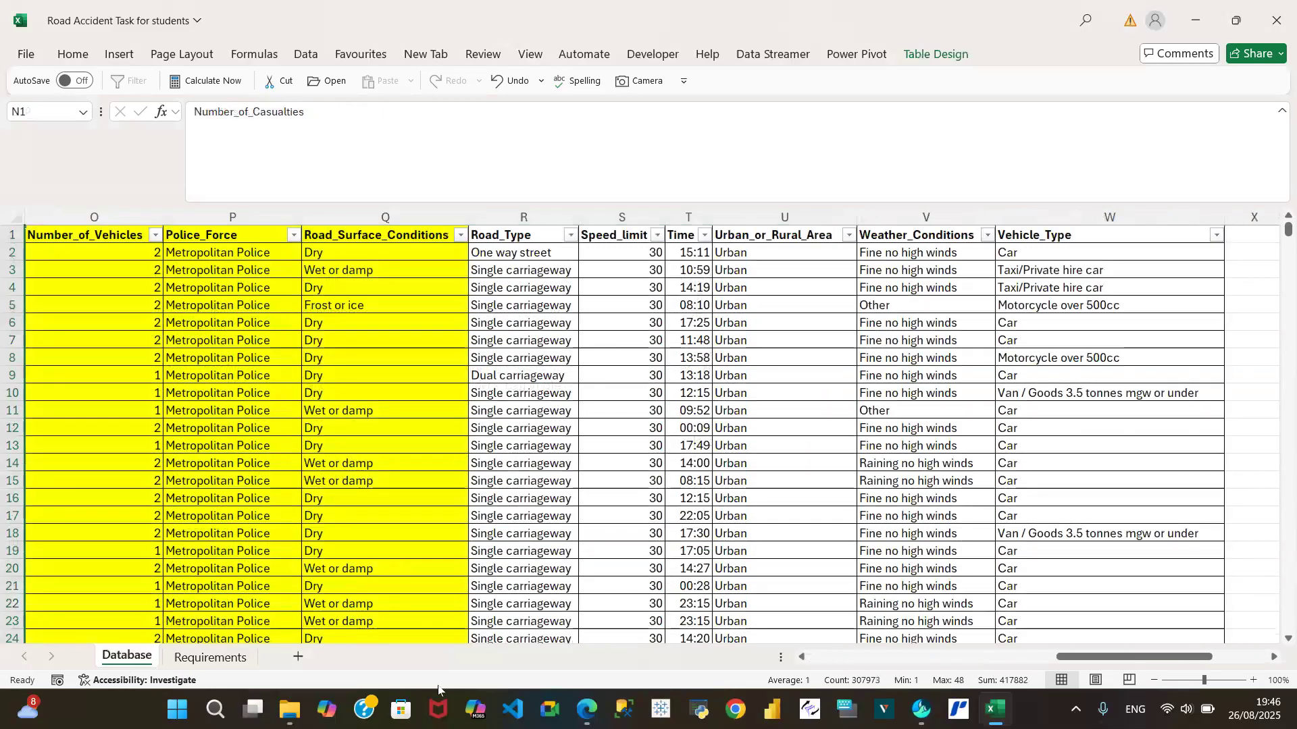
Sort the Database table by Accident Date from oldest to newest
left_click(815, 658)
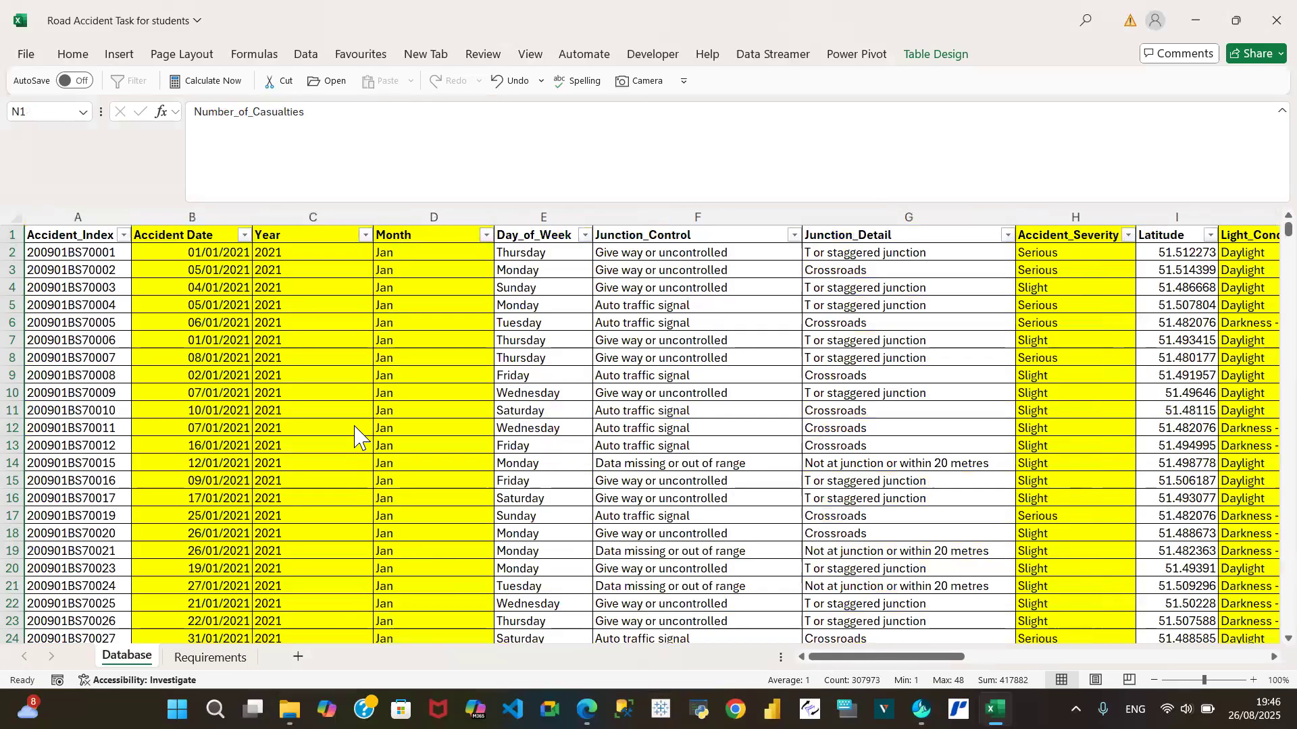
left_click(244, 235)
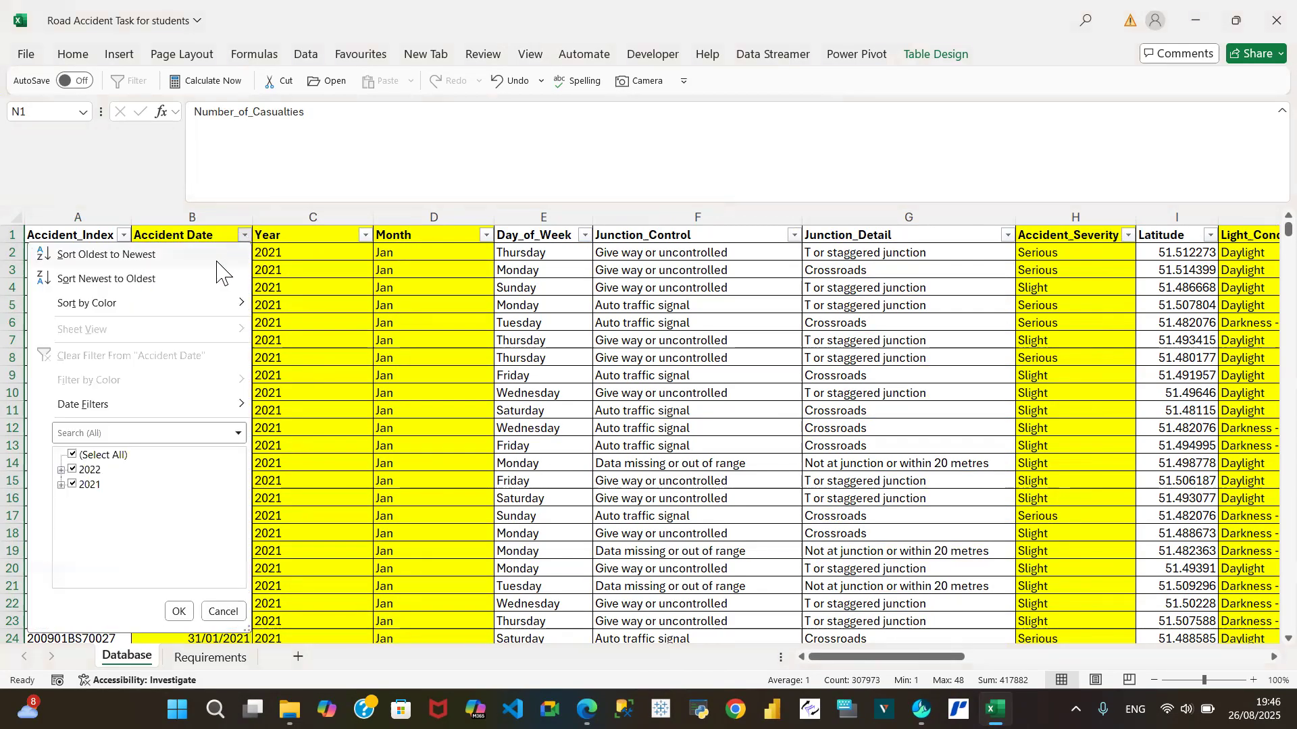
left_click(190, 257)
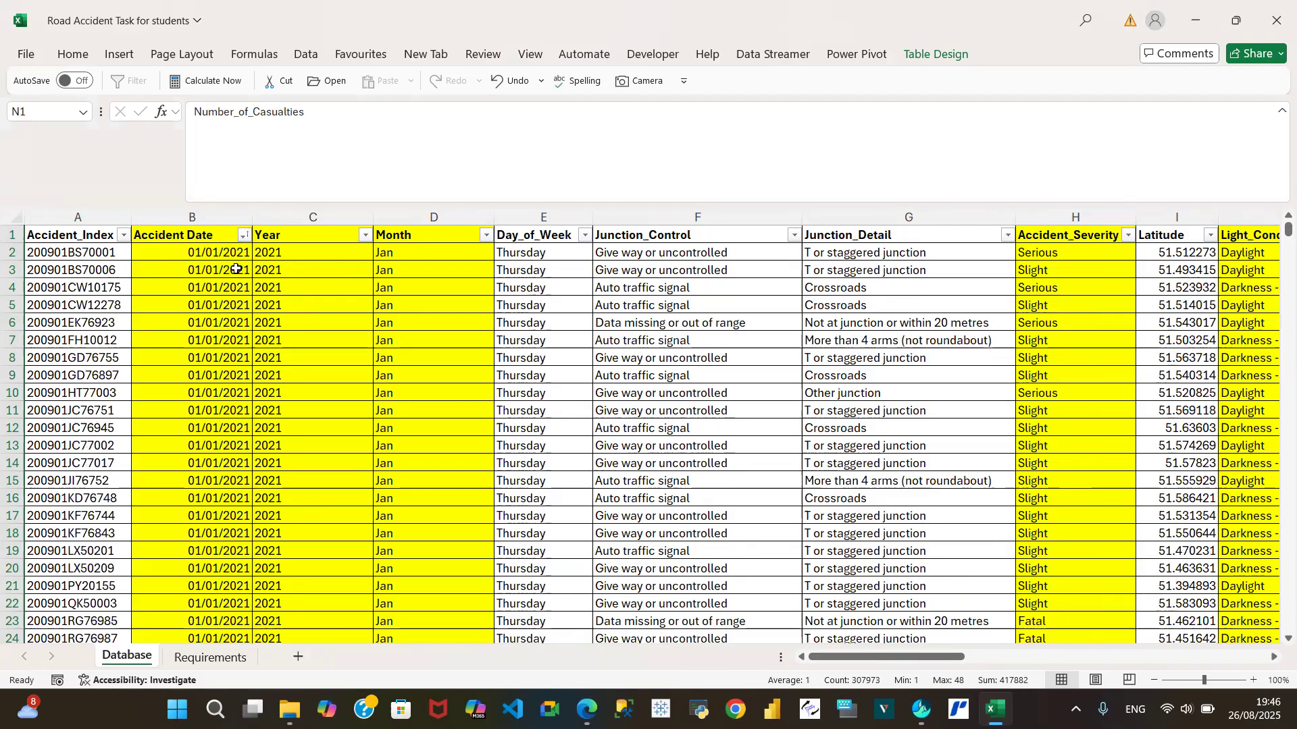
Sort the Database table by Accident Date from newest to oldest
left_click(244, 236)
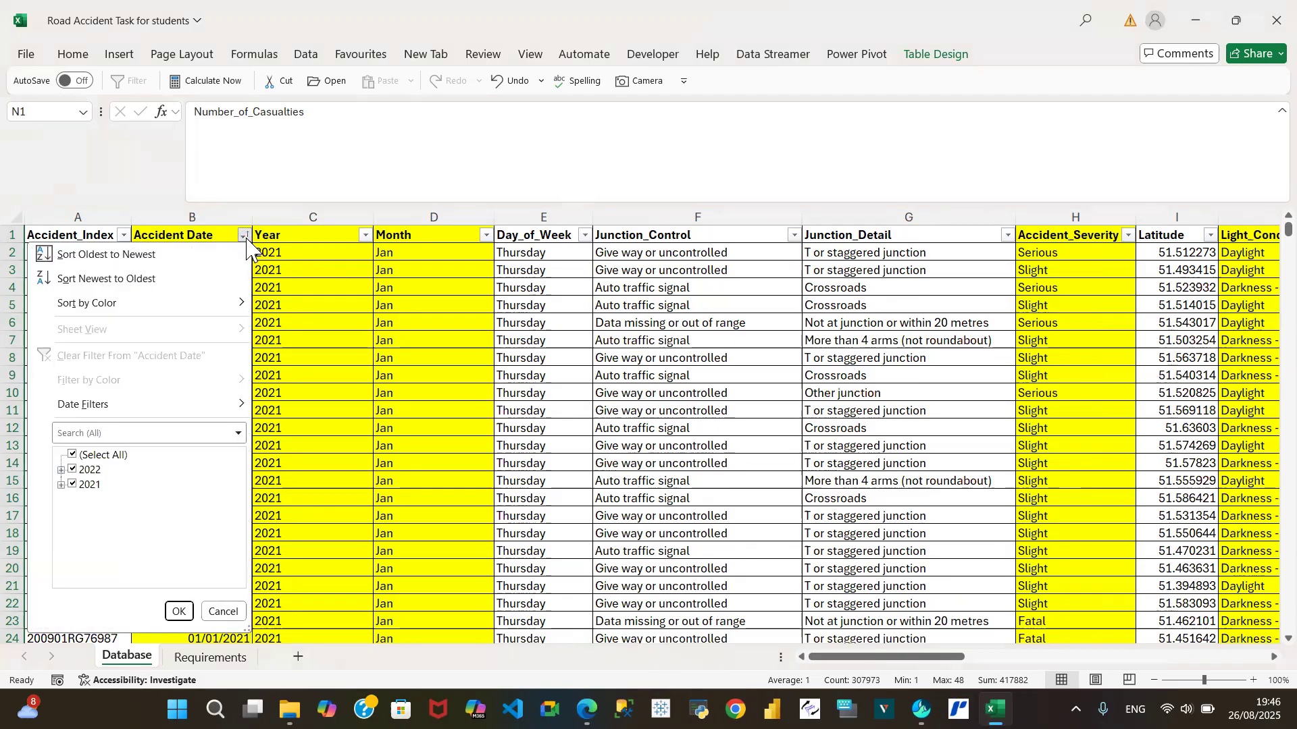
left_click(145, 279)
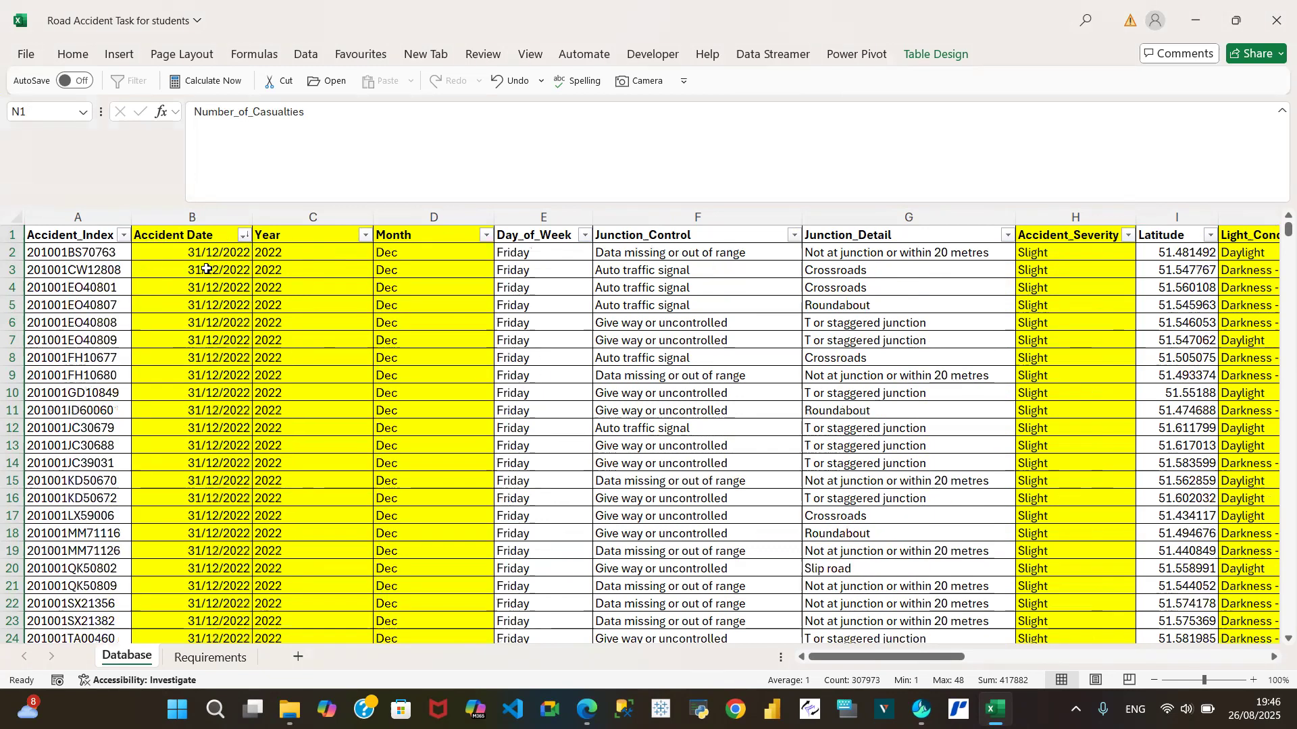
left_click(244, 235)
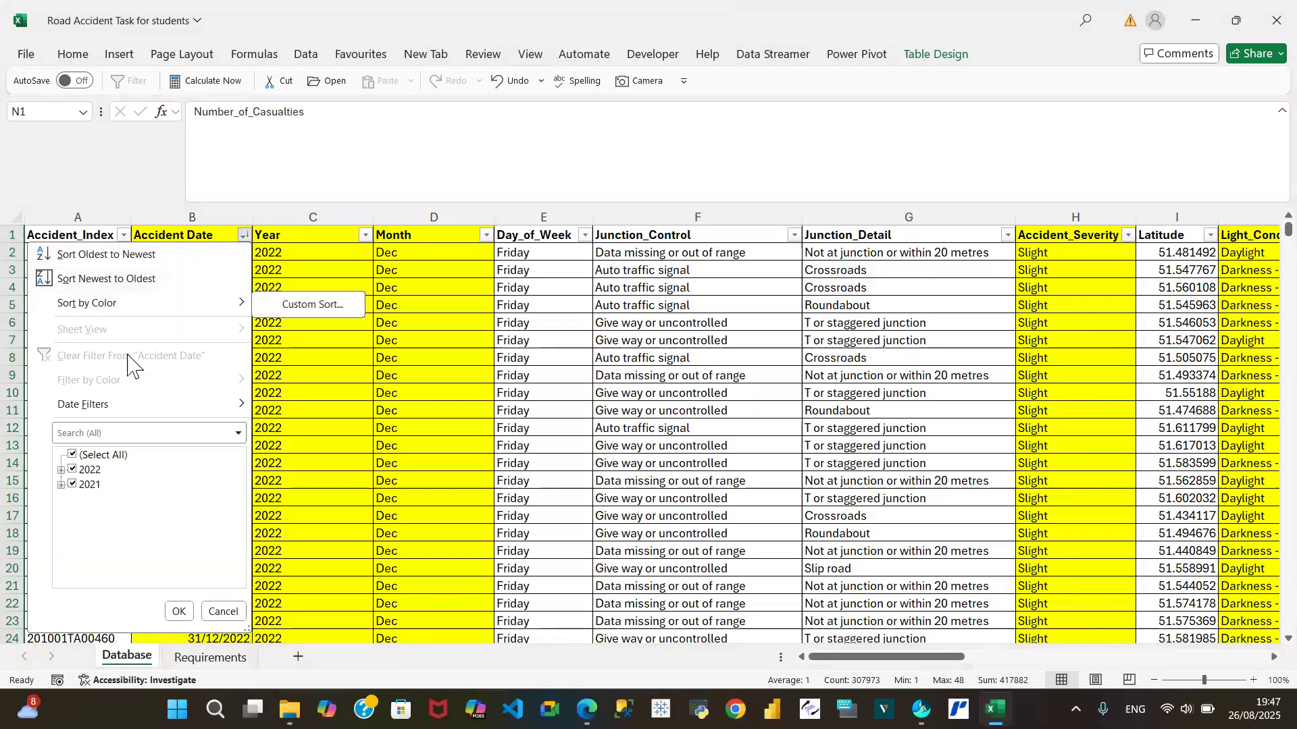
left_click(309, 251)
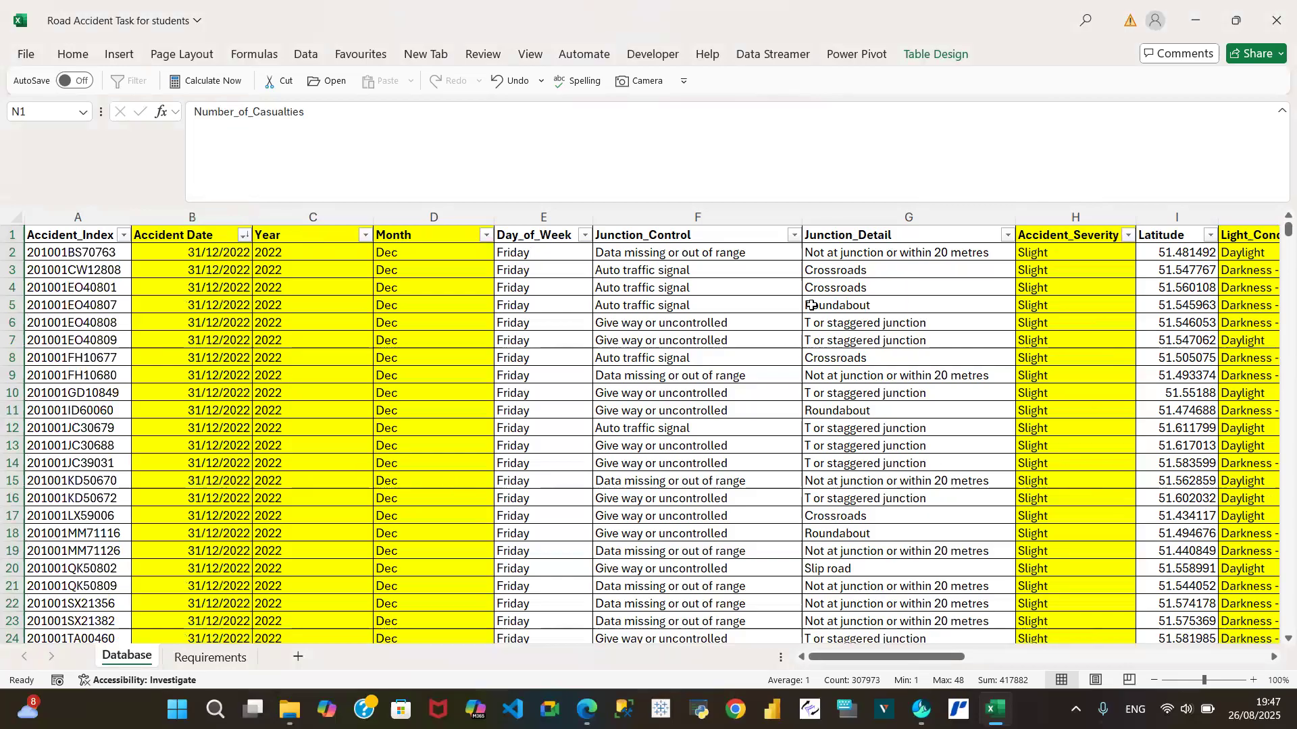
Check the KPI list on the Requirements sheet once more and return to the Database sheet
left_click(208, 660)
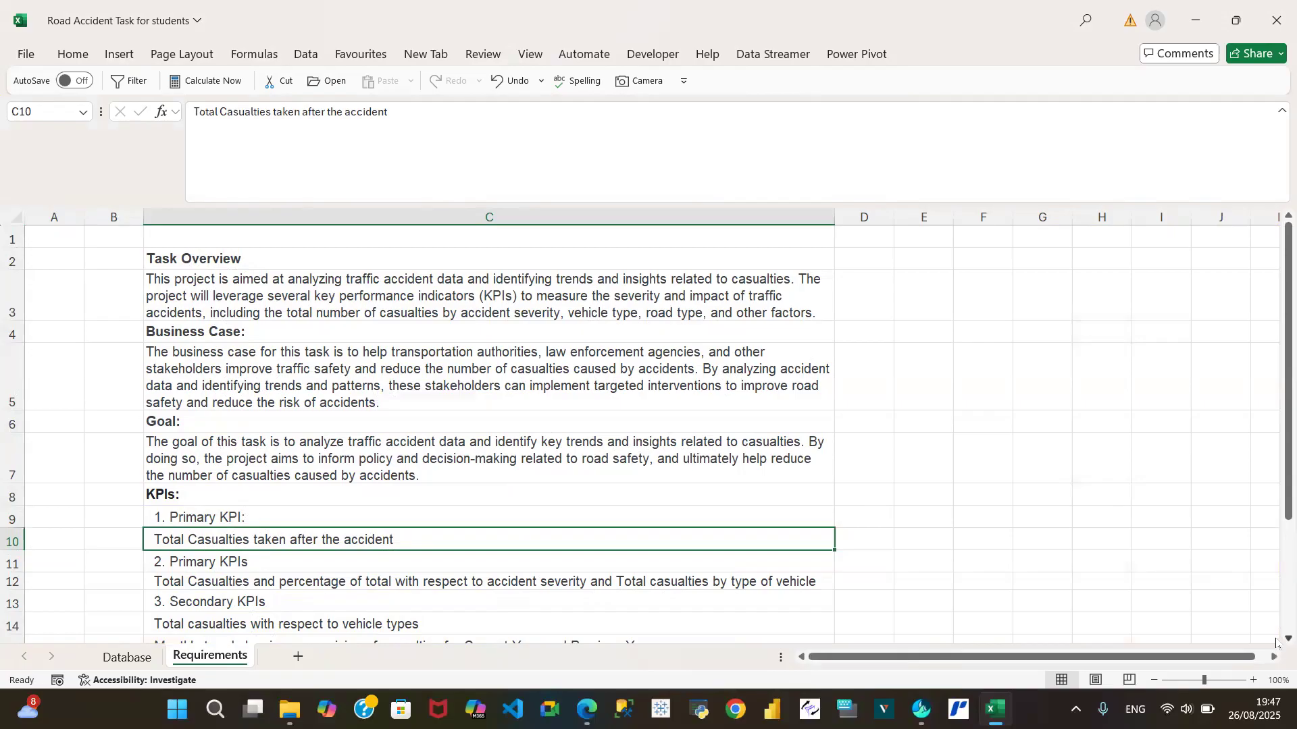
left_click(127, 657)
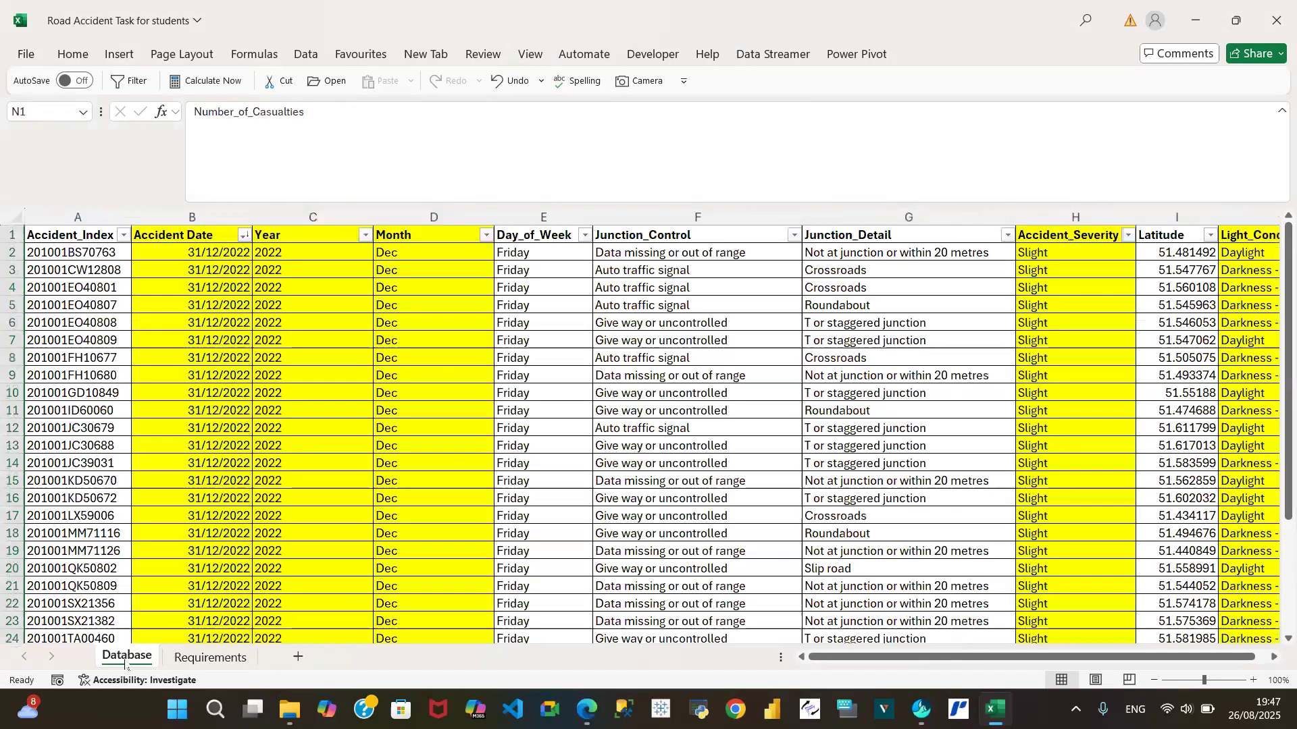
Review the vehicle categories available in the Database table's Vehicle_Type column without applying a filter
left_click(1274, 659)
left_click_drag(1273, 659, 1273, 658)
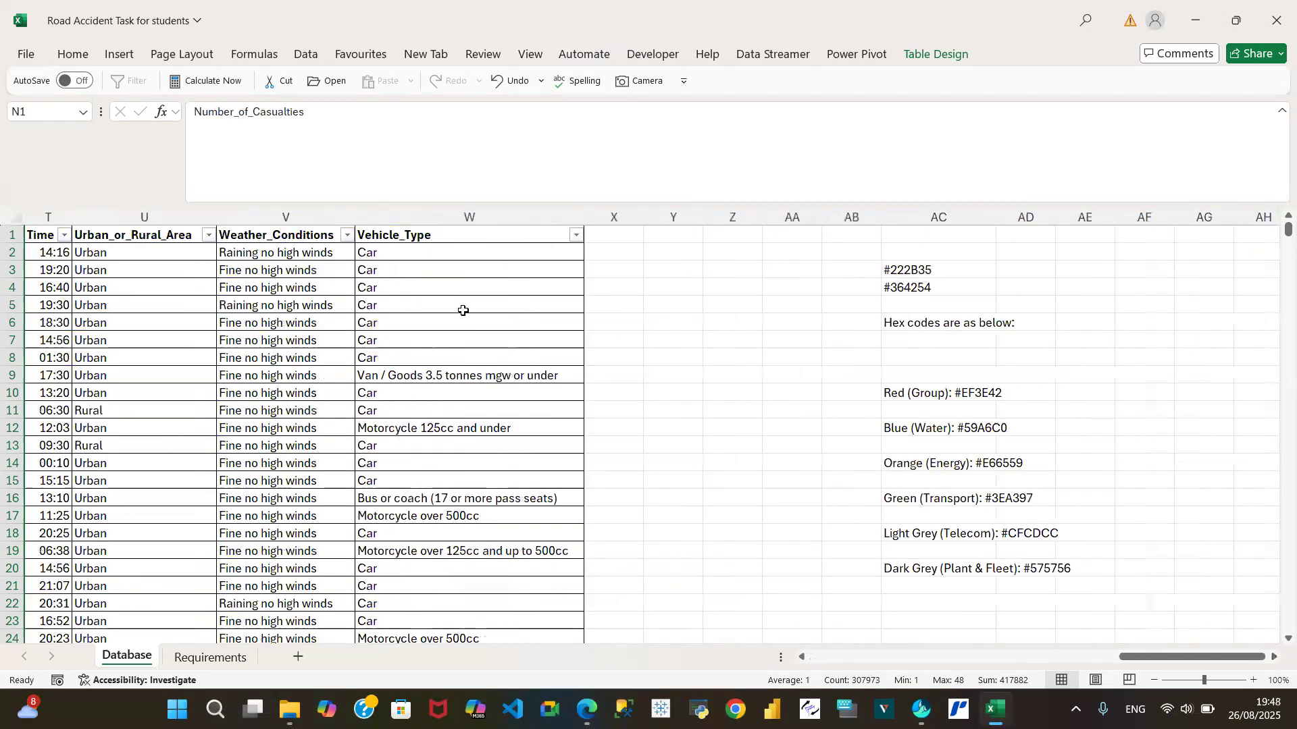
left_click(576, 236)
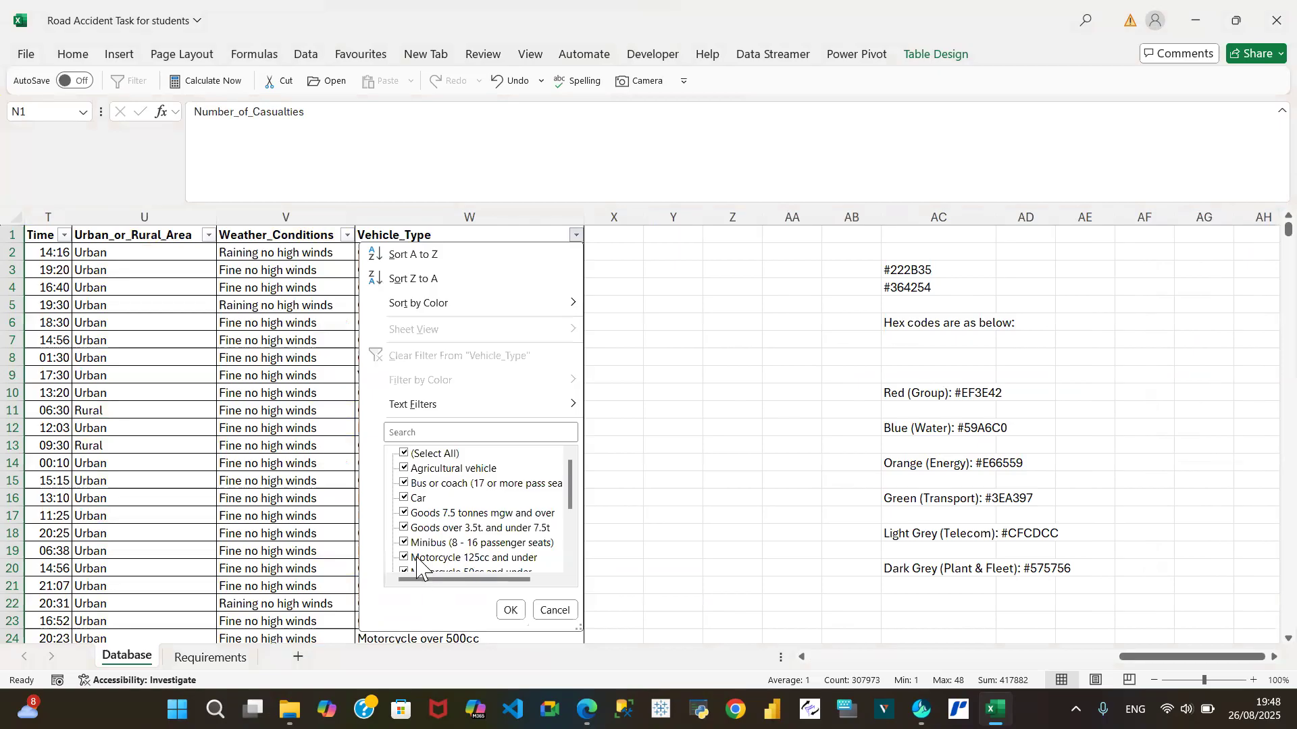
left_click(567, 558)
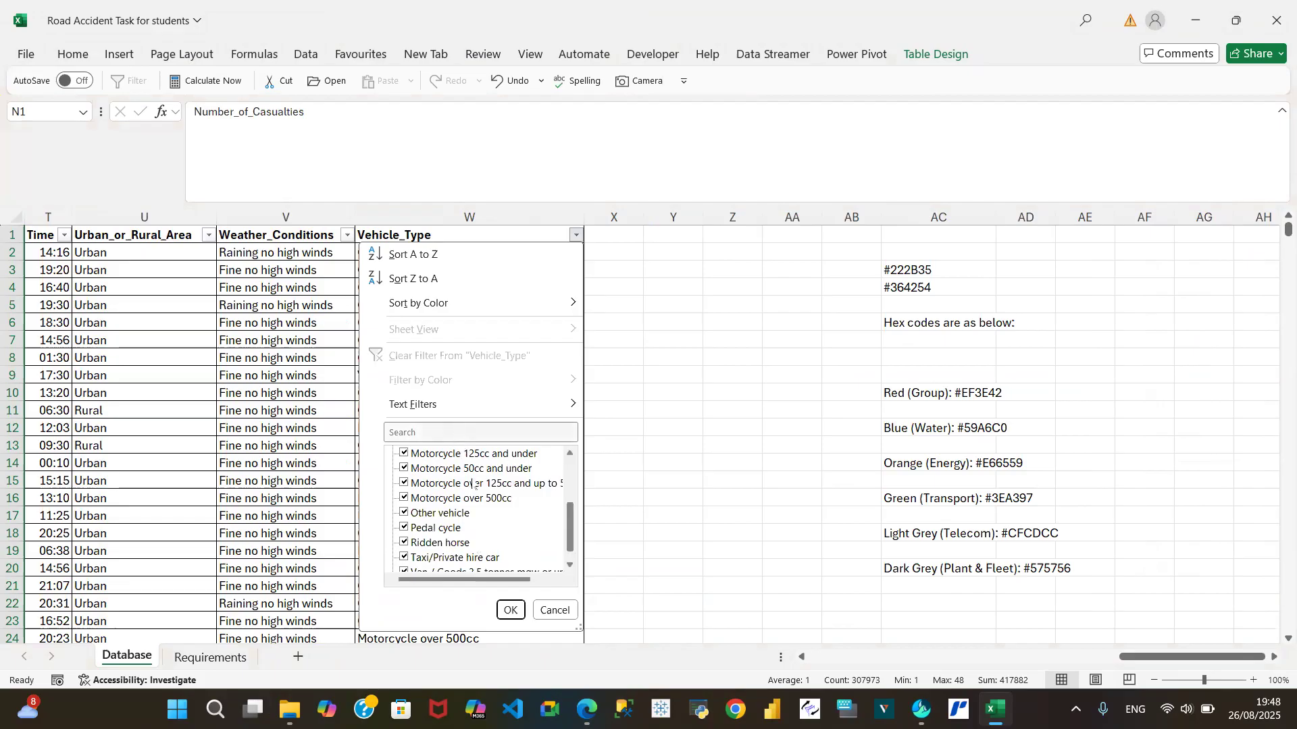
left_click(561, 612)
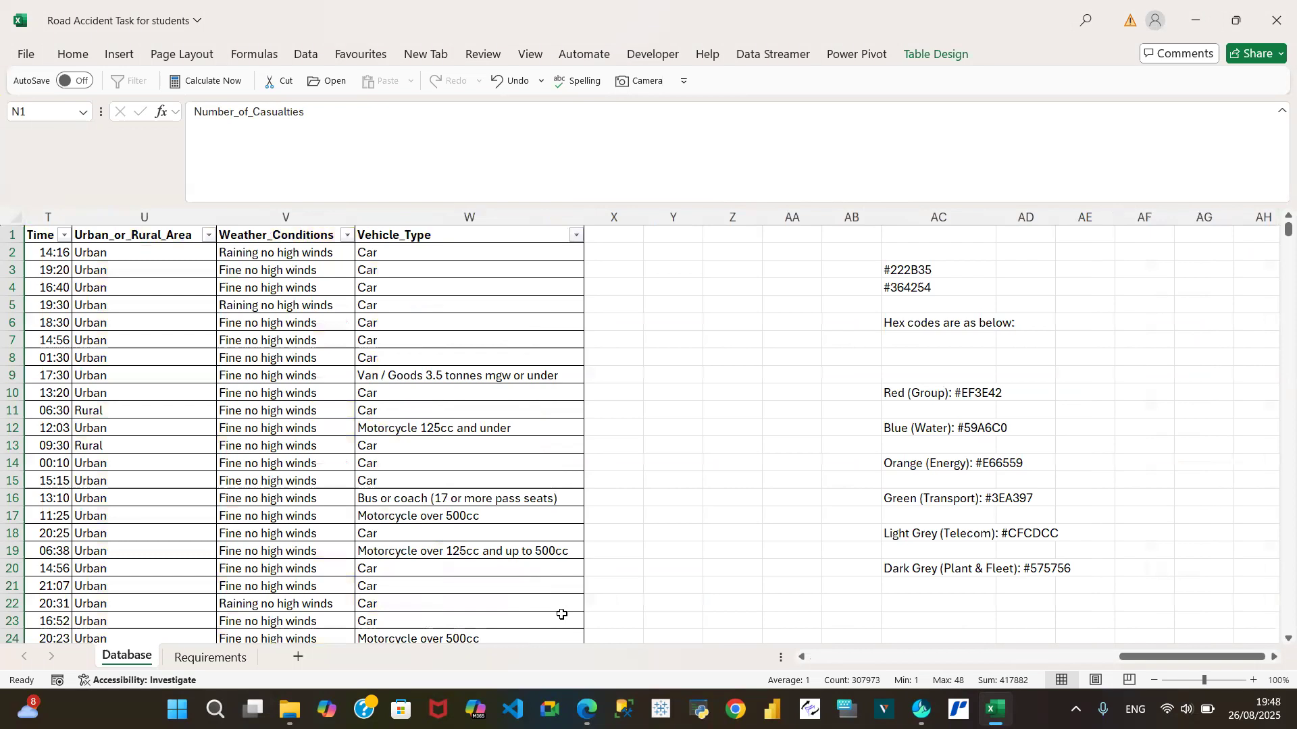
Review the distinct values of the Road_Surface_Conditions and Road_Type columns without filtering the table
left_click(825, 659)
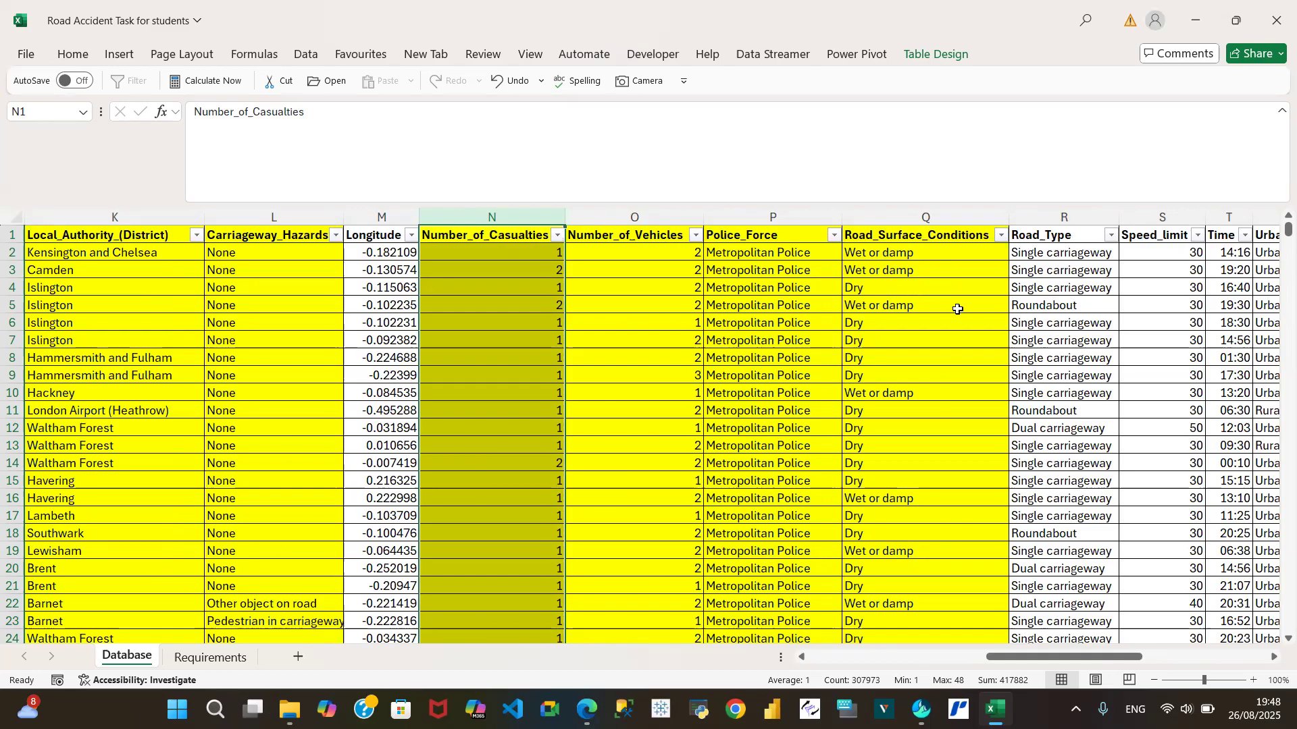
left_click(1001, 236)
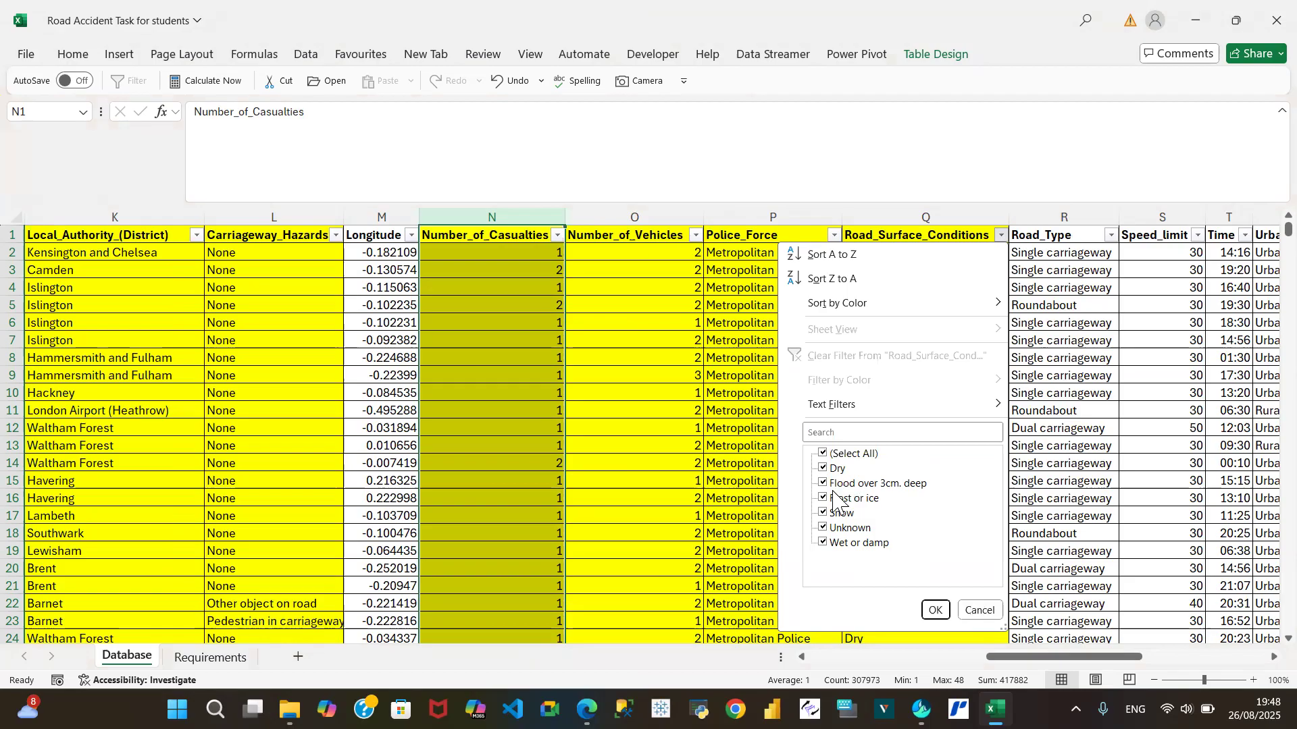
left_click(980, 610)
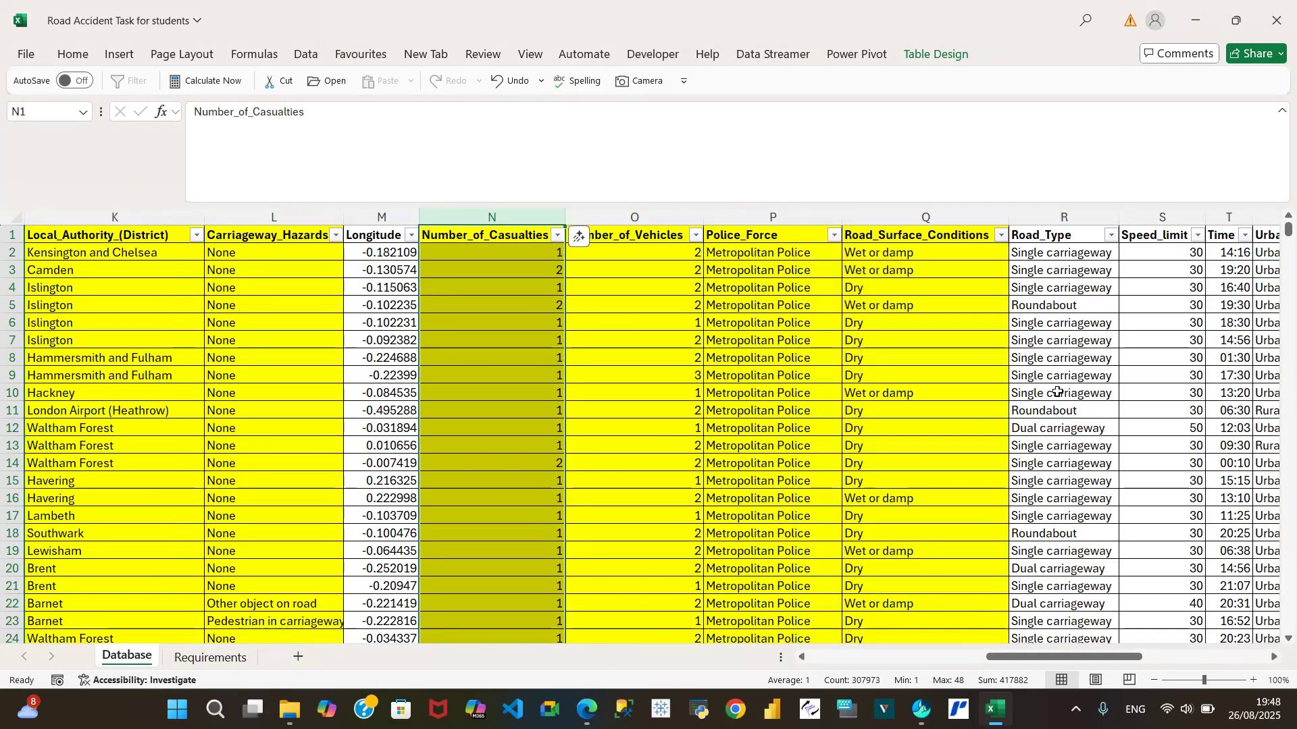
left_click(1111, 235)
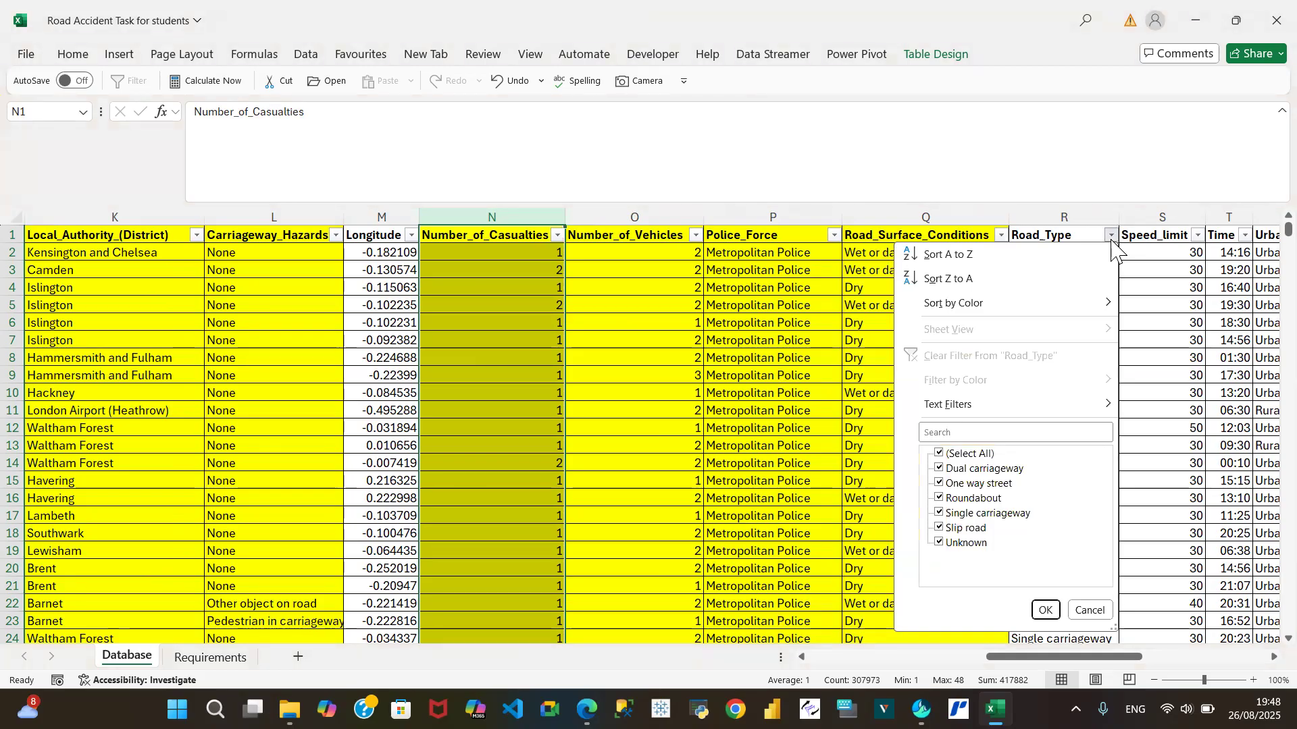
left_click(1090, 610)
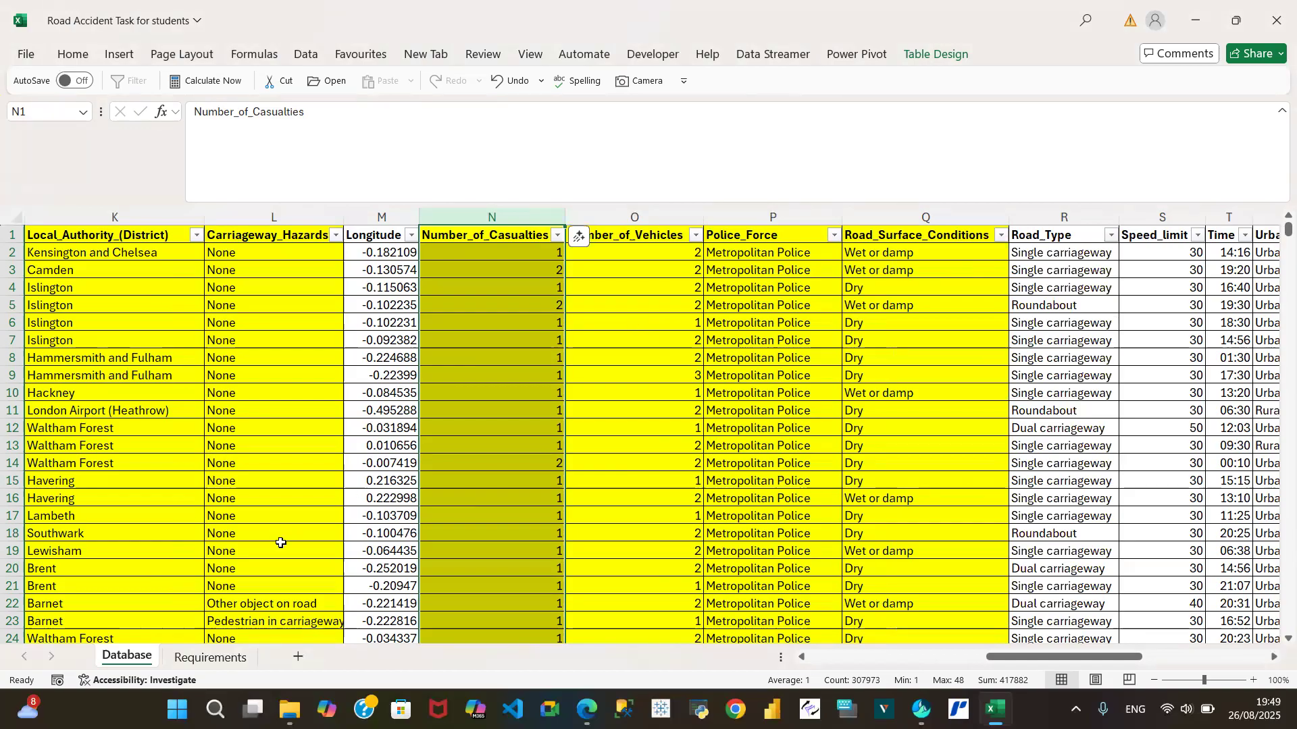
Reread the primary and secondary KPIs on the Requirements sheet, singling out the row on casualties by accident severity and vehicle type
left_click(217, 663)
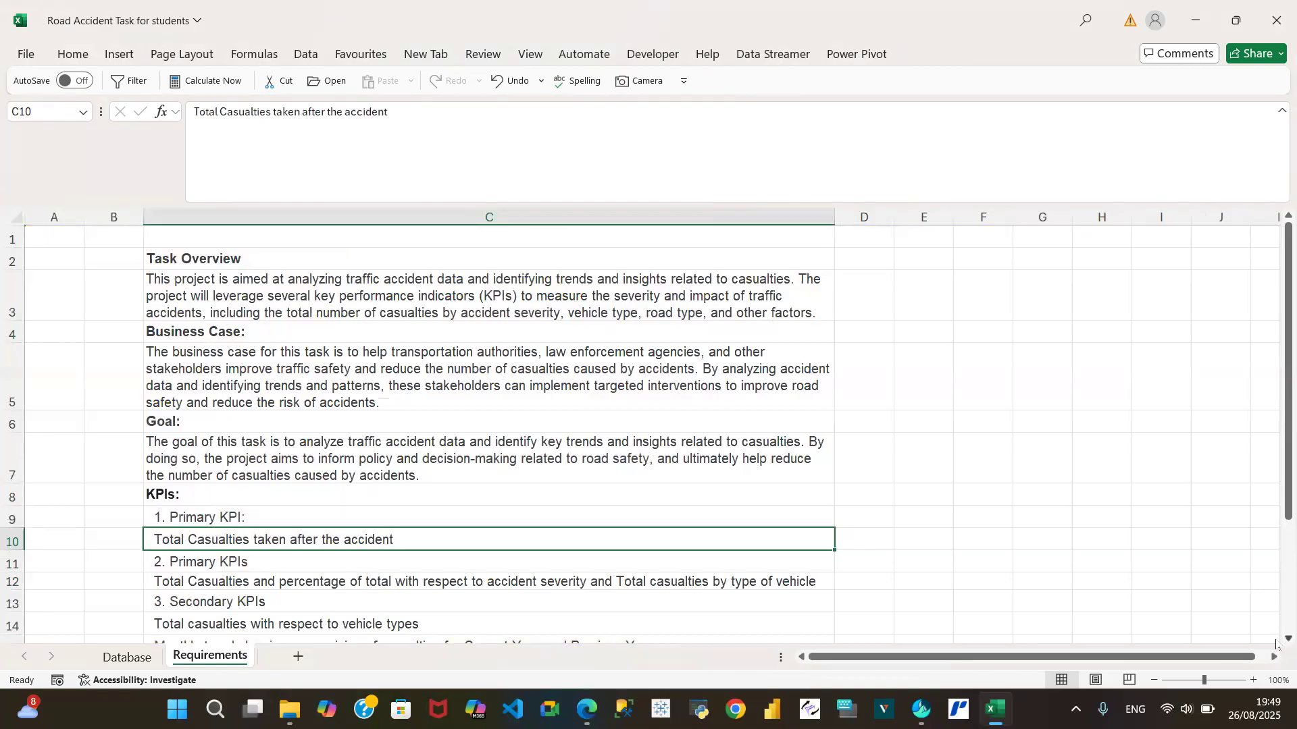
scroll(637, 547, "down", 2)
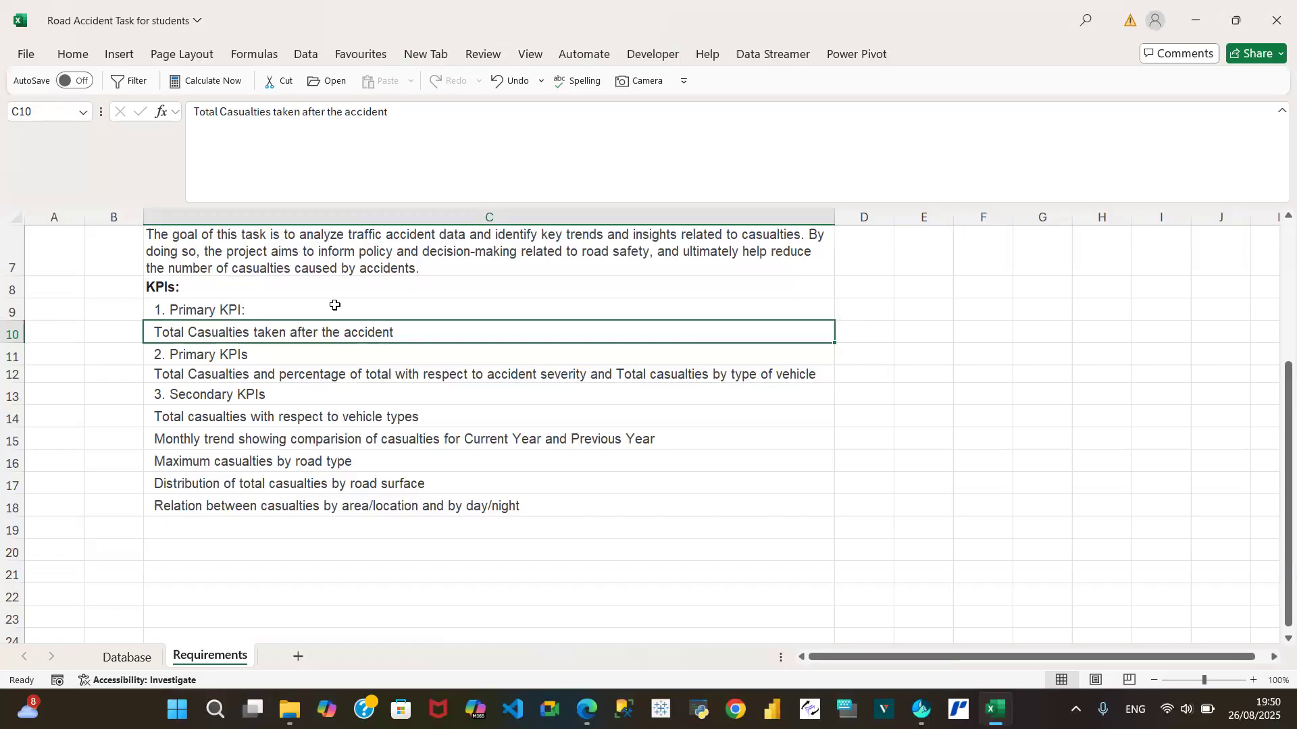
left_click(132, 667)
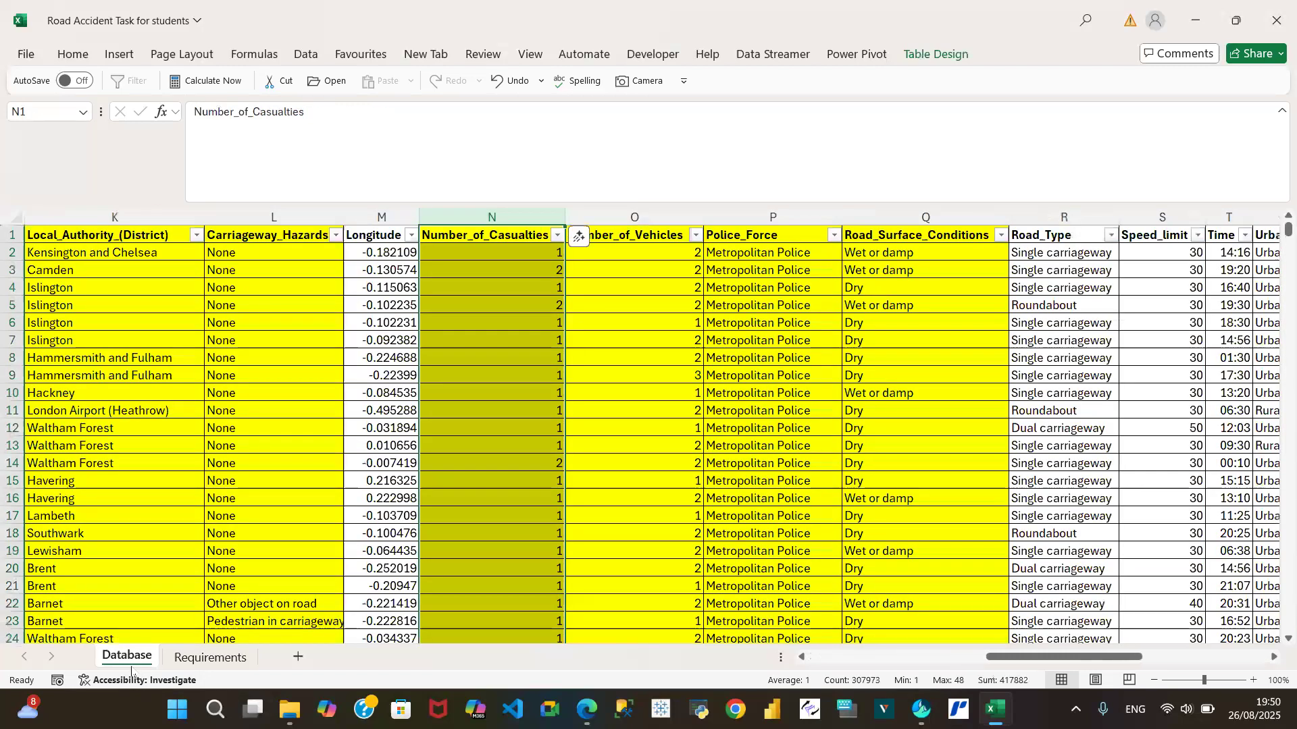
left_click(218, 669)
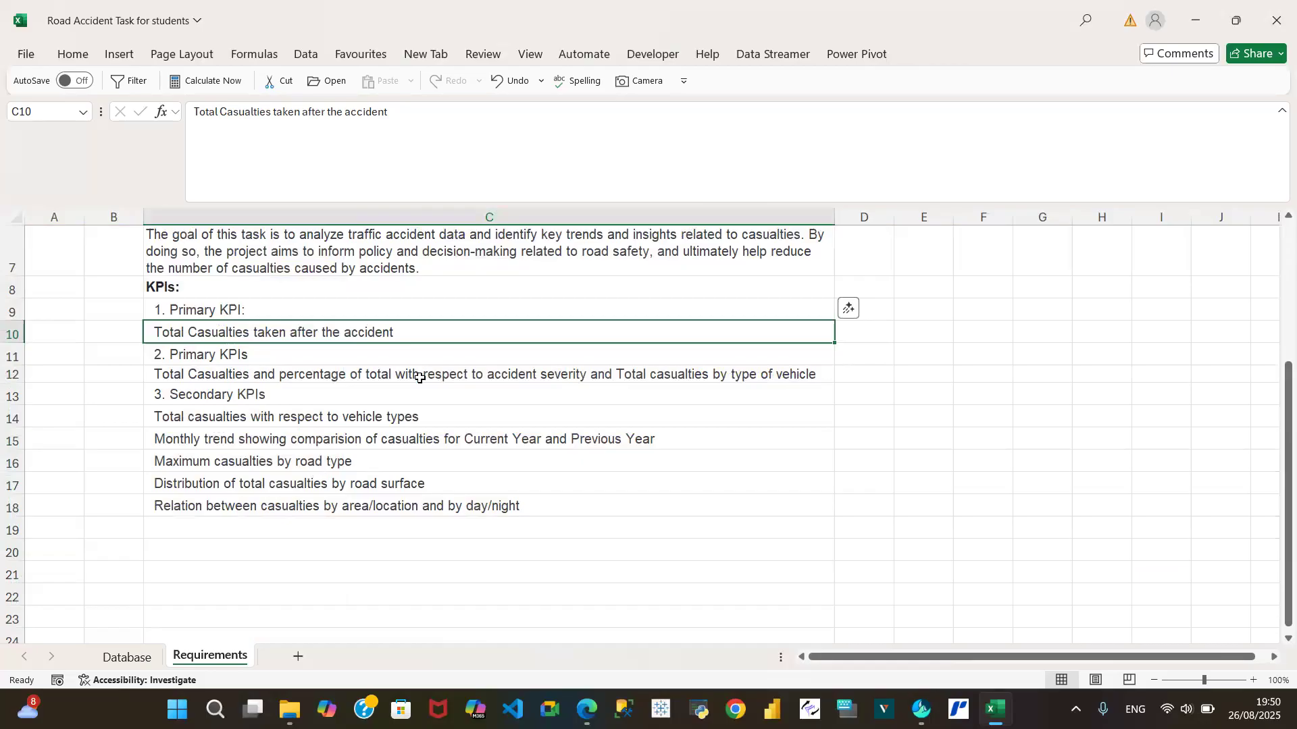
left_click(9, 374)
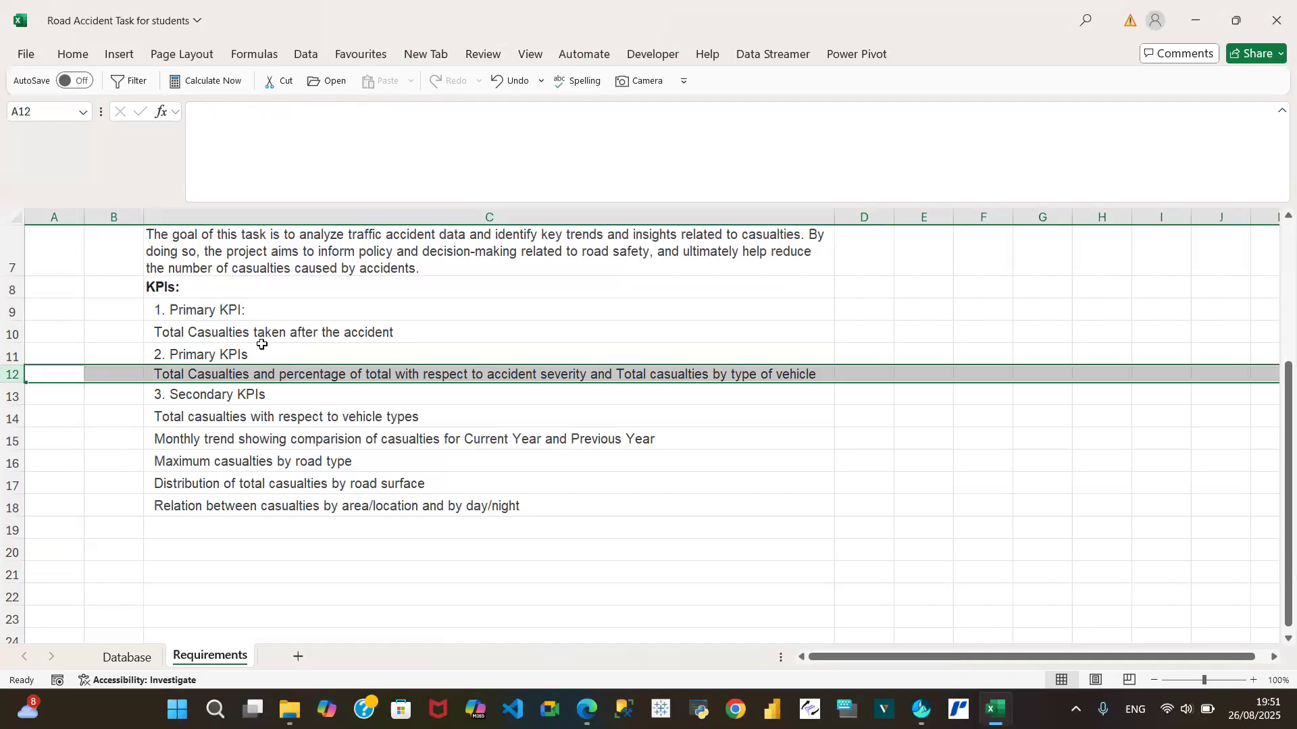
scroll(1258, 230, "up", 1)
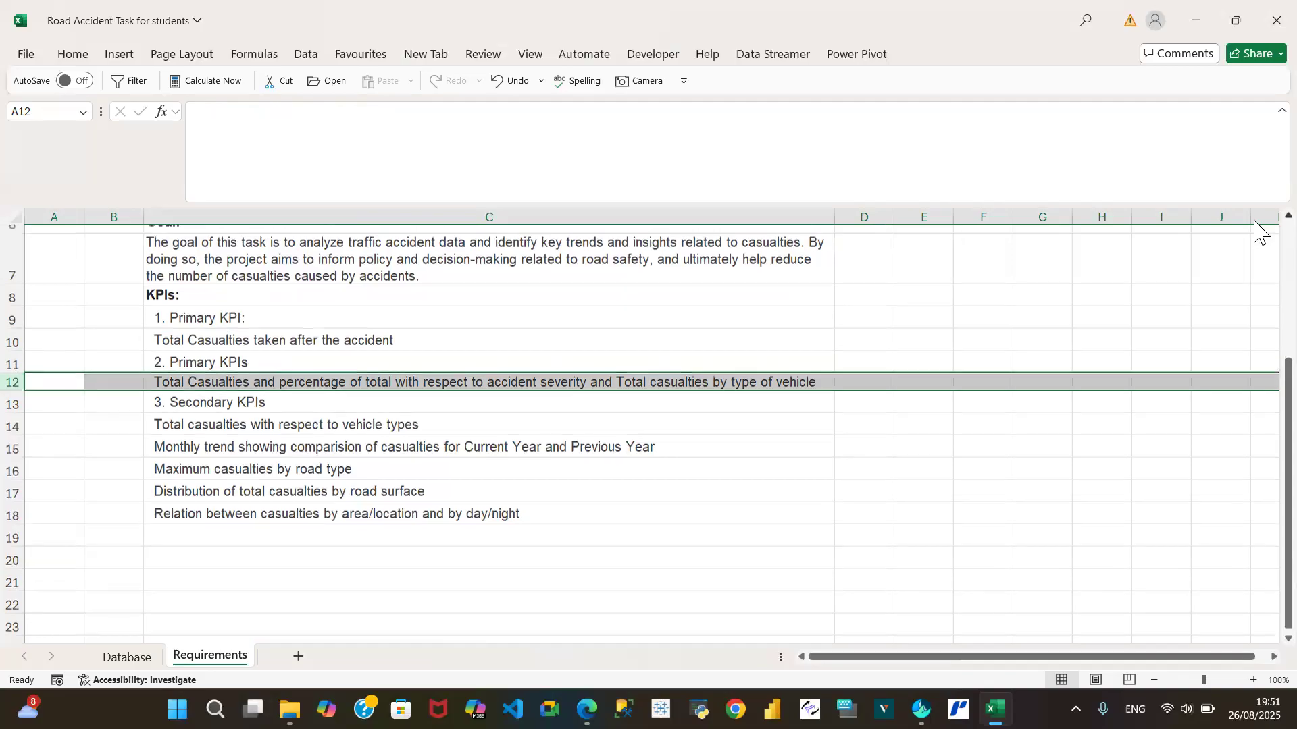
scroll(1258, 230, "up", 4)
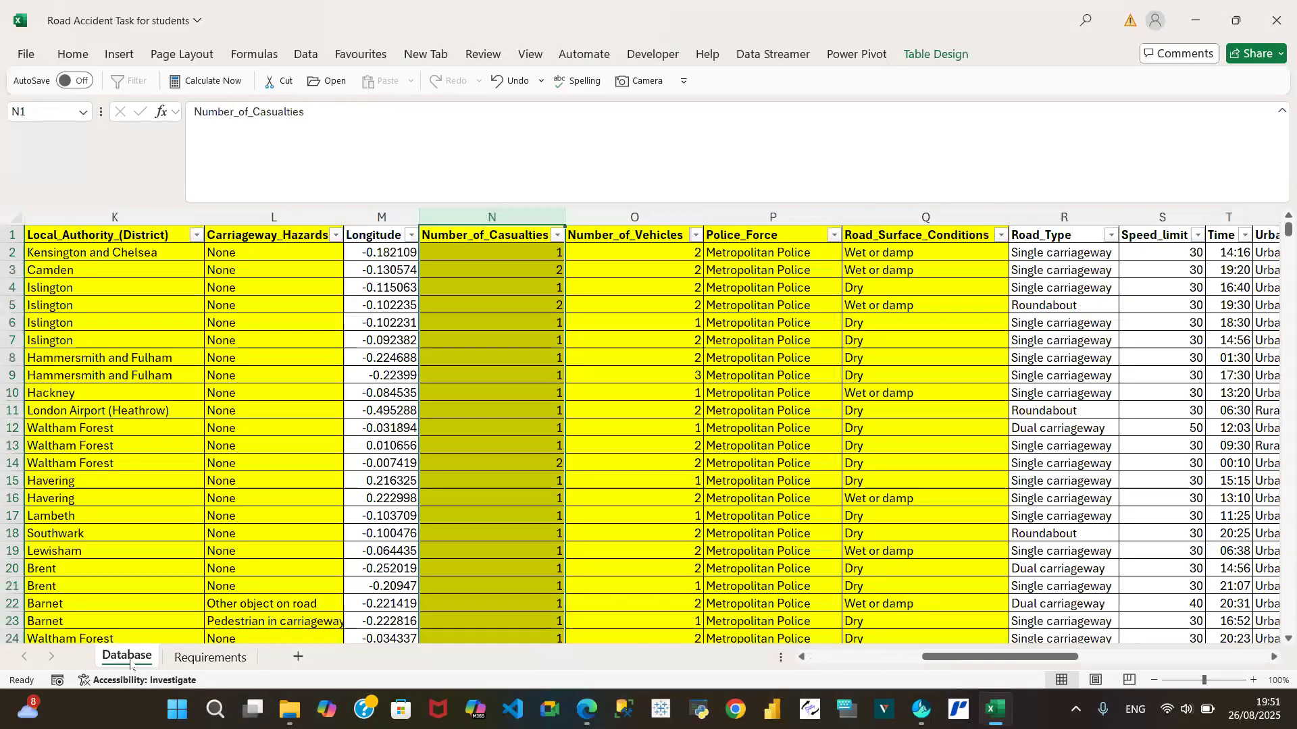
Return to the Database sheet and select the whole Accident Date column for inspection
left_click(127, 657)
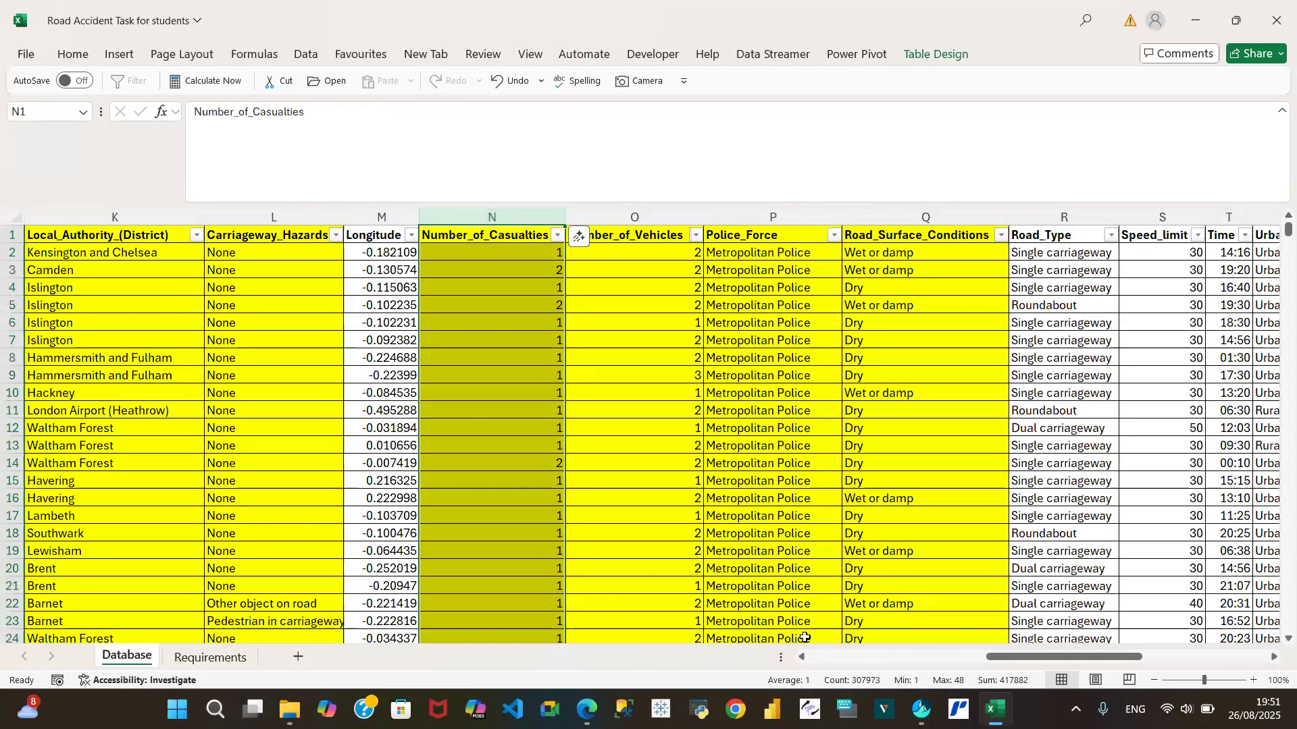
left_click(823, 656)
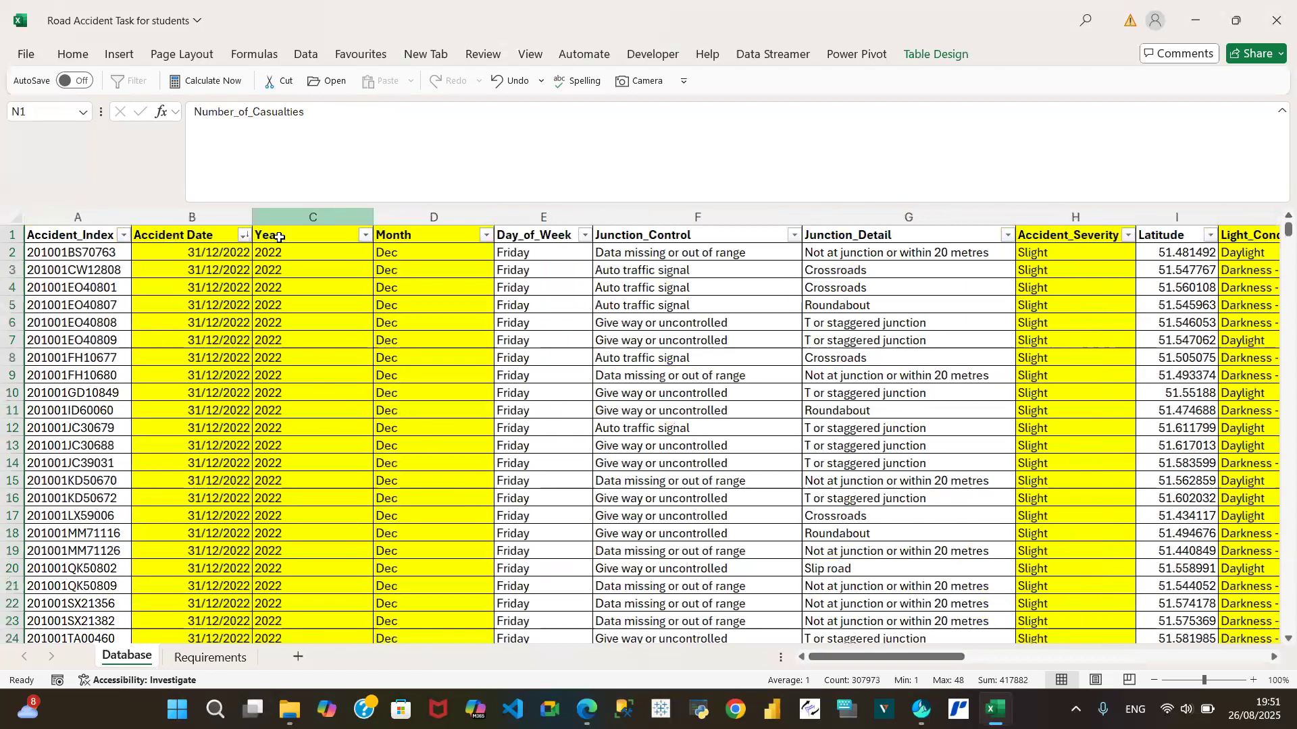
left_click(184, 215)
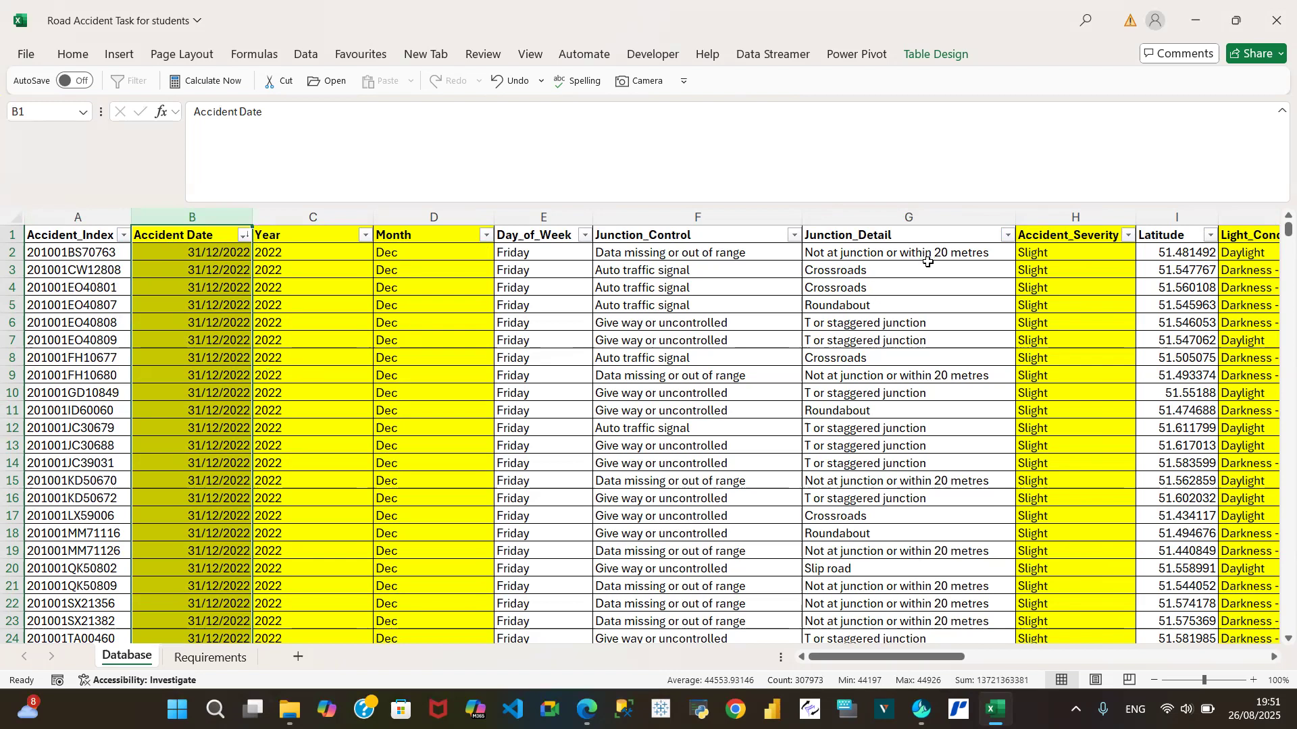
Review the severity categories in the Database table's Accident_Severity column without applying a filter
left_click(1271, 661)
left_click(1272, 660)
left_click(1272, 660)
left_click(1273, 659)
left_click(1273, 660)
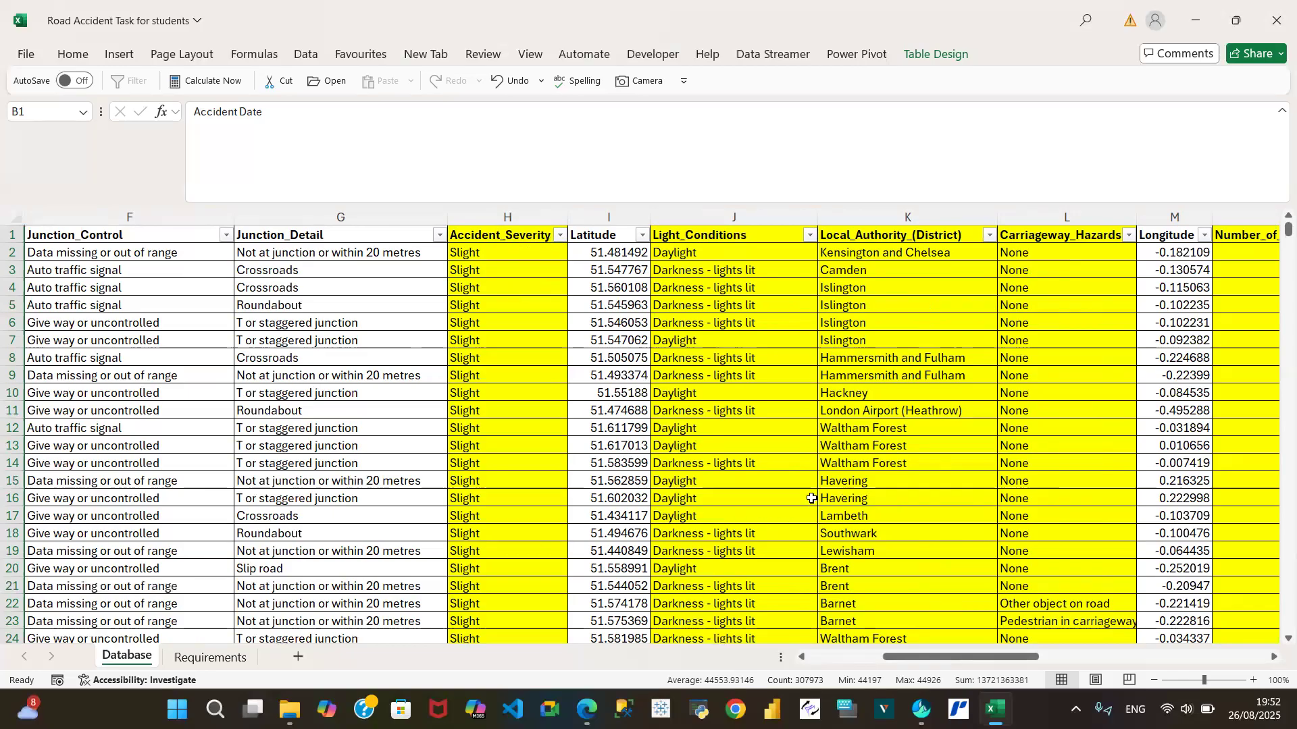
left_click(505, 255)
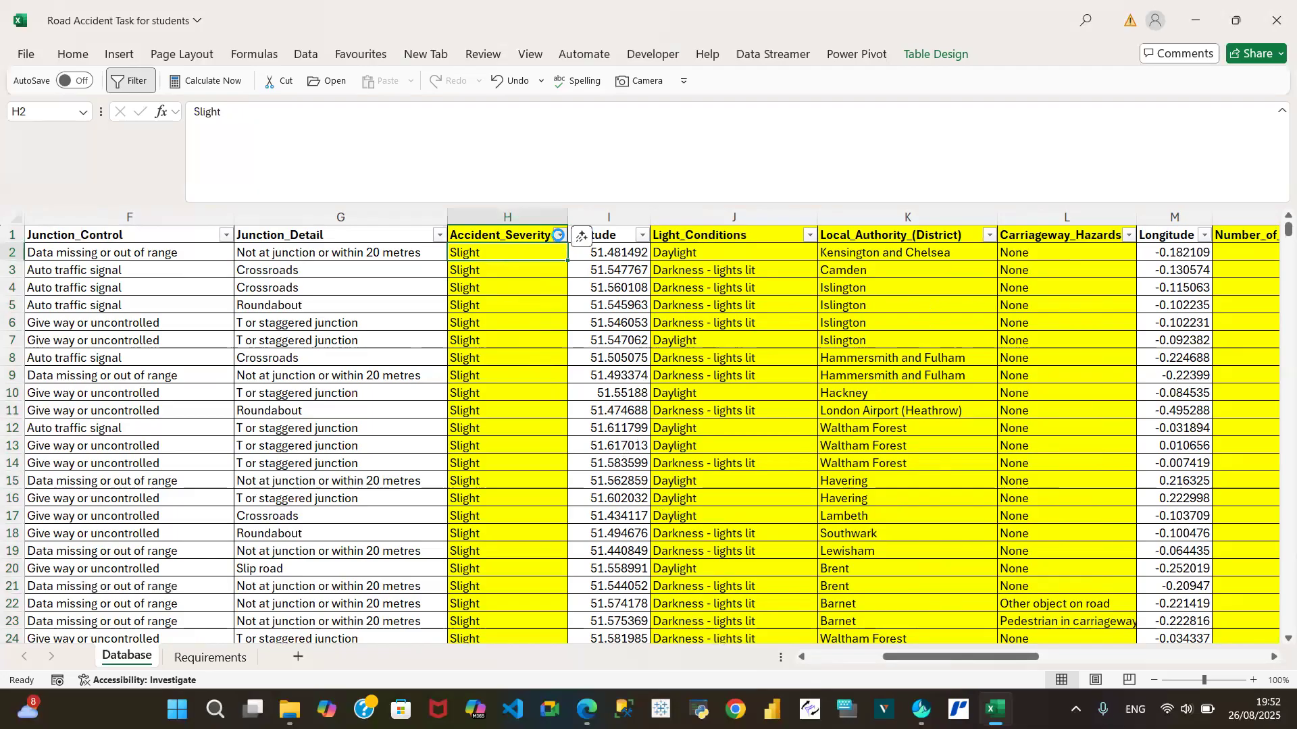
left_click(558, 235)
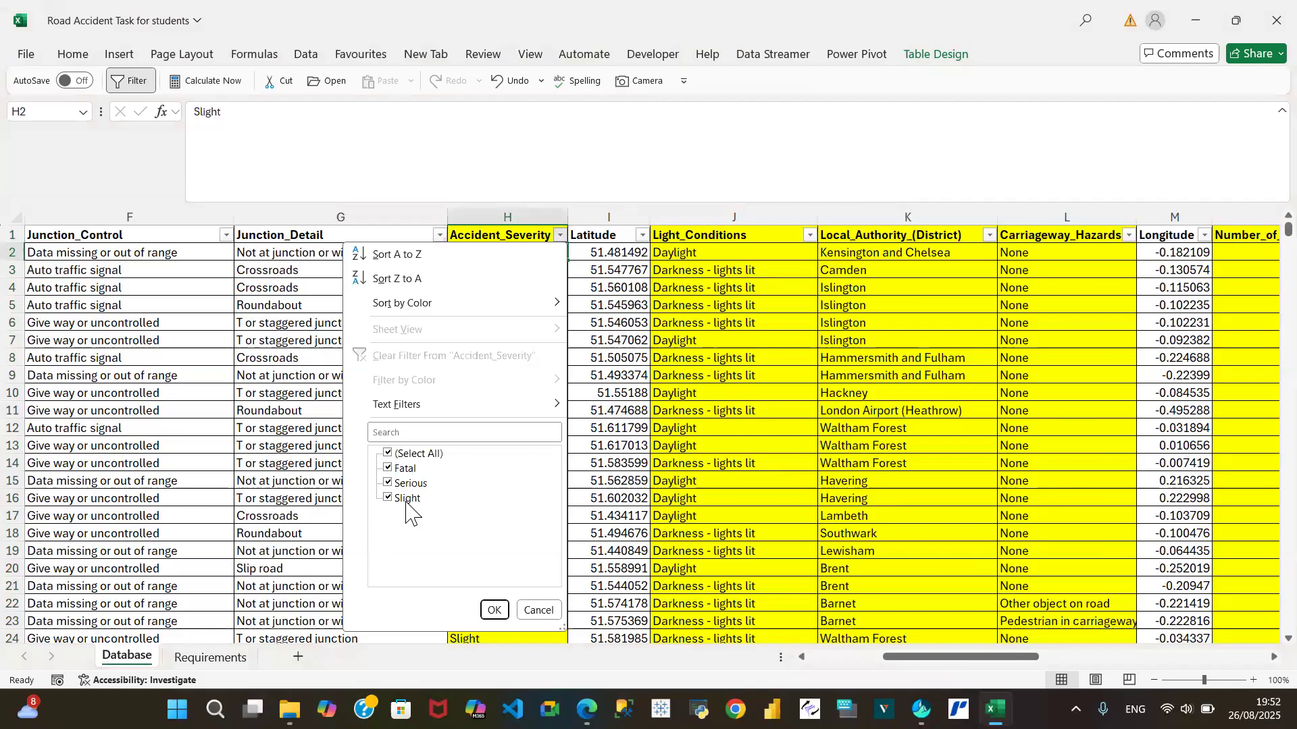
left_click(544, 612)
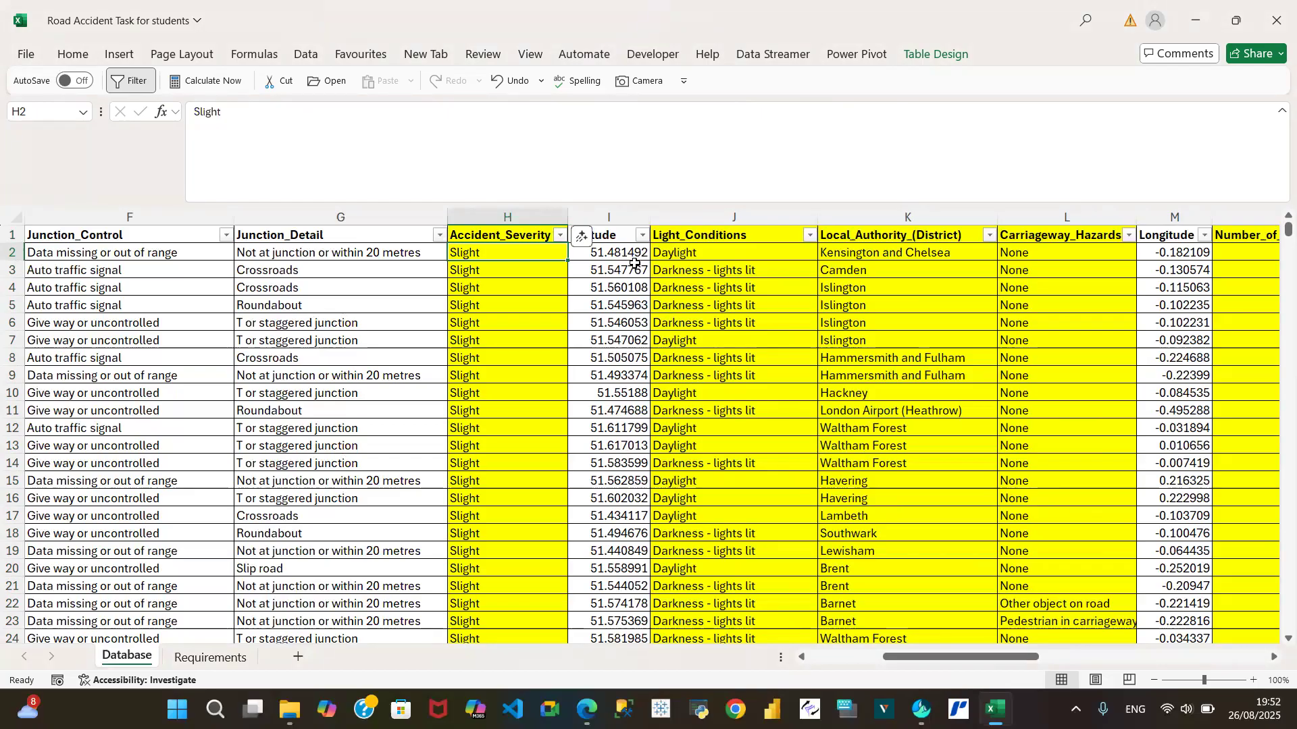
Look through the remaining Database columns up to Vehicle_Type and compare them with the Requirements sheet, ending on the Database sheet
left_click(1274, 657)
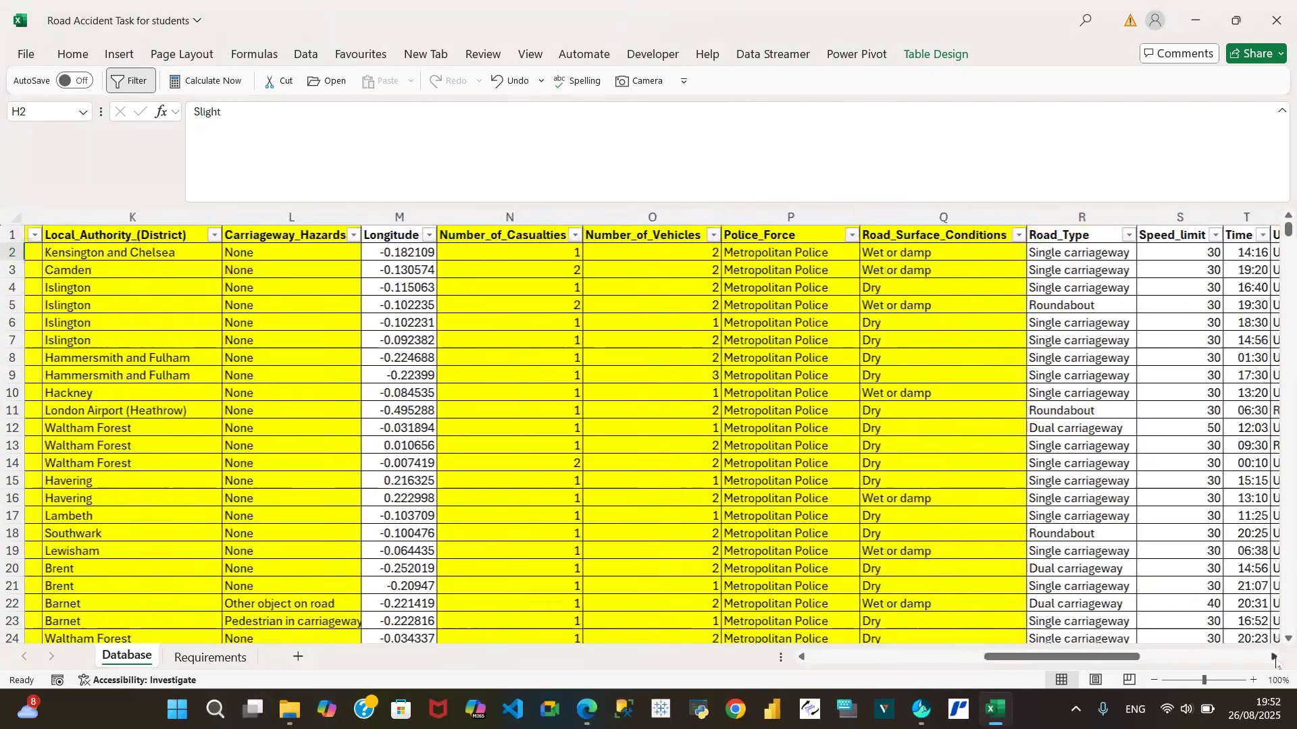
left_click(1274, 658)
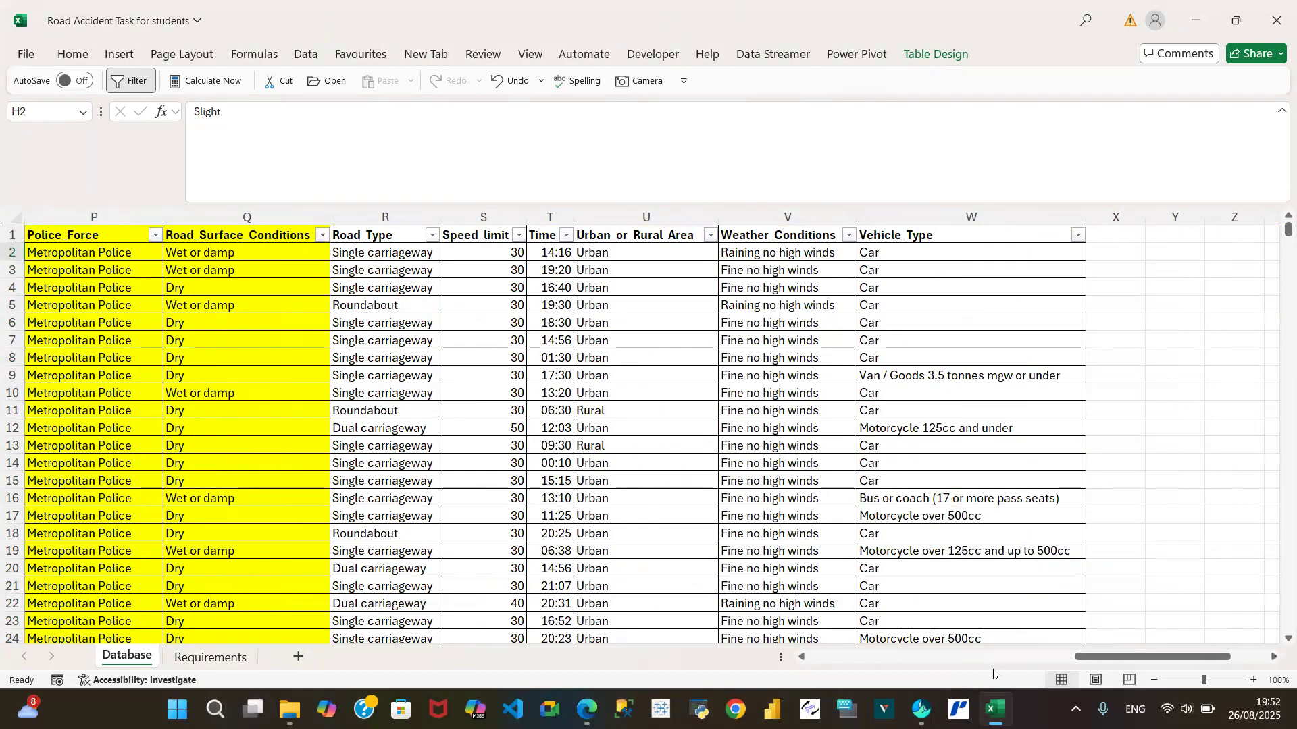
left_click(844, 663)
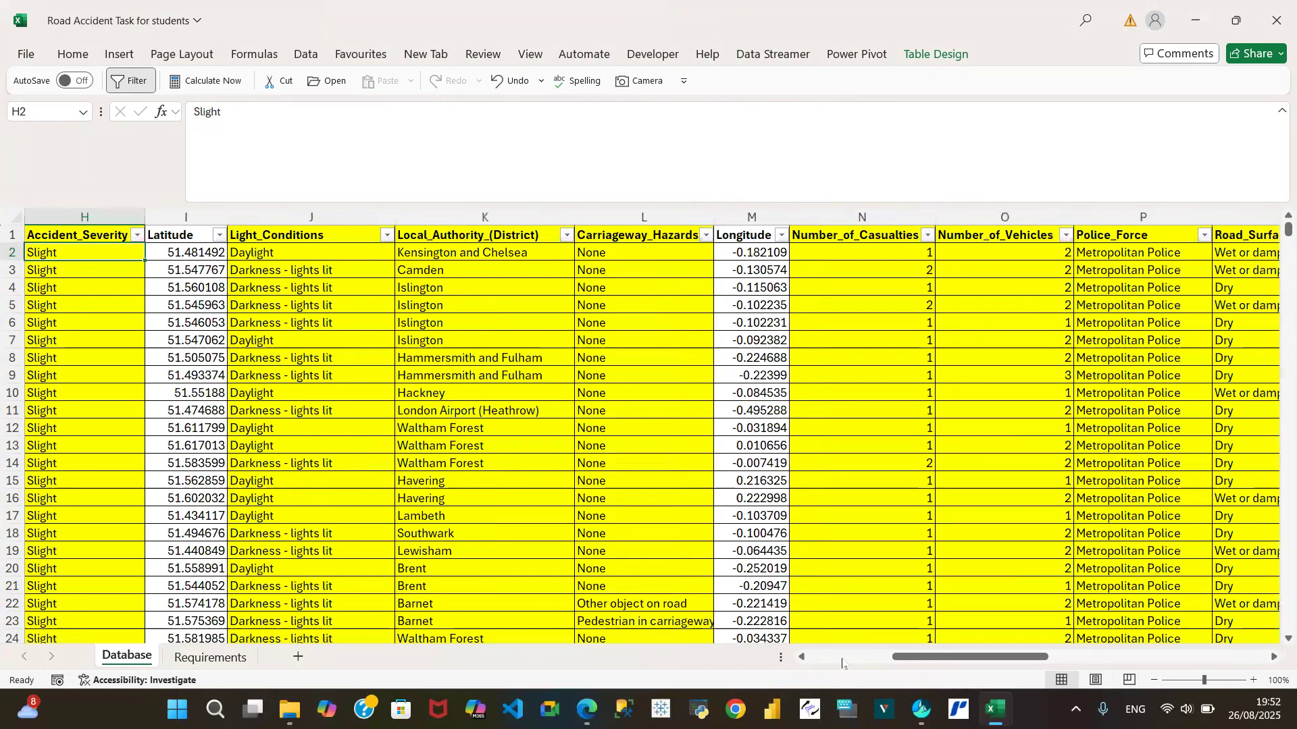
left_click(842, 664)
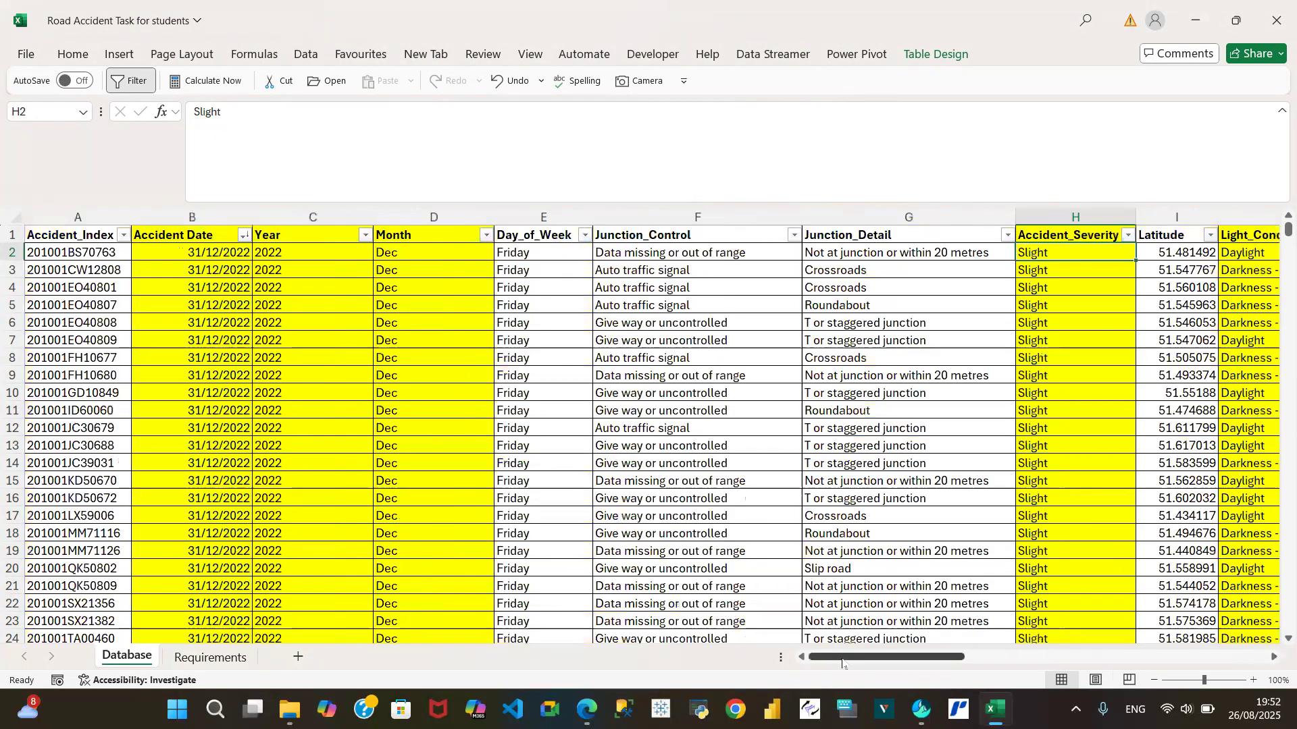
left_click(210, 659)
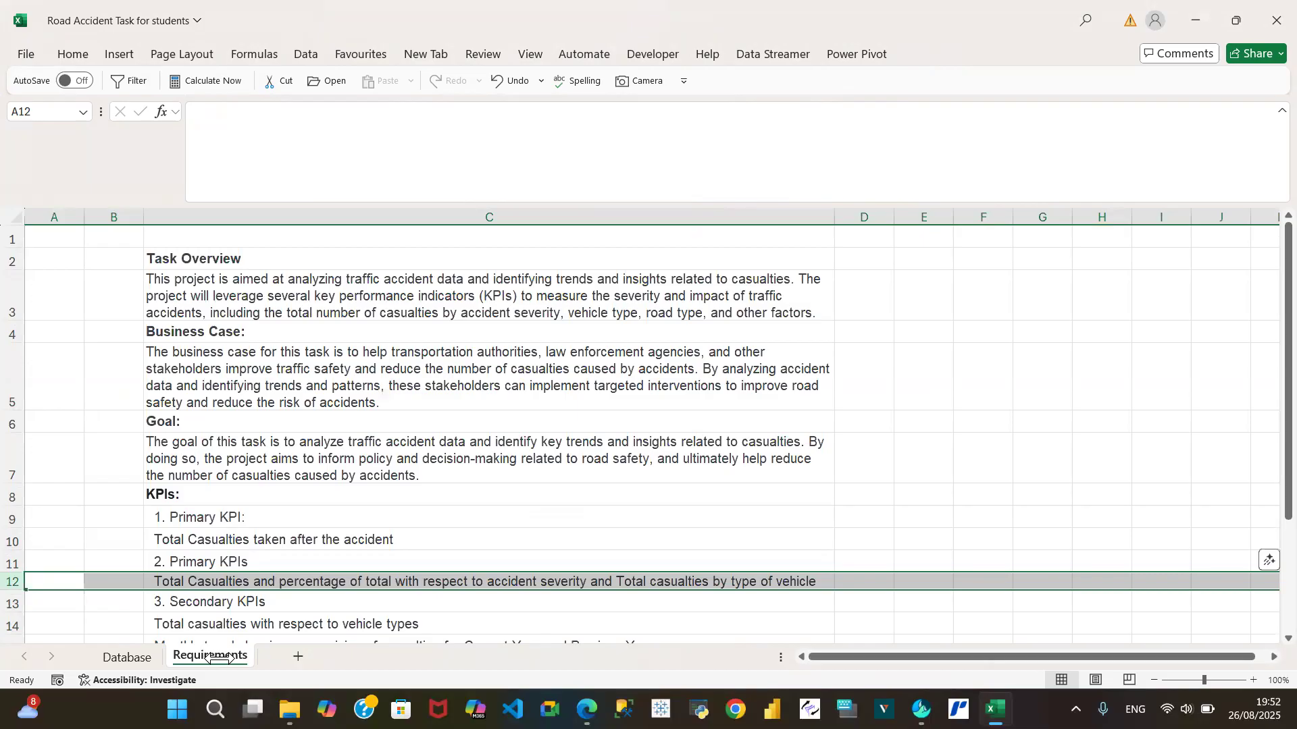
left_click(113, 659)
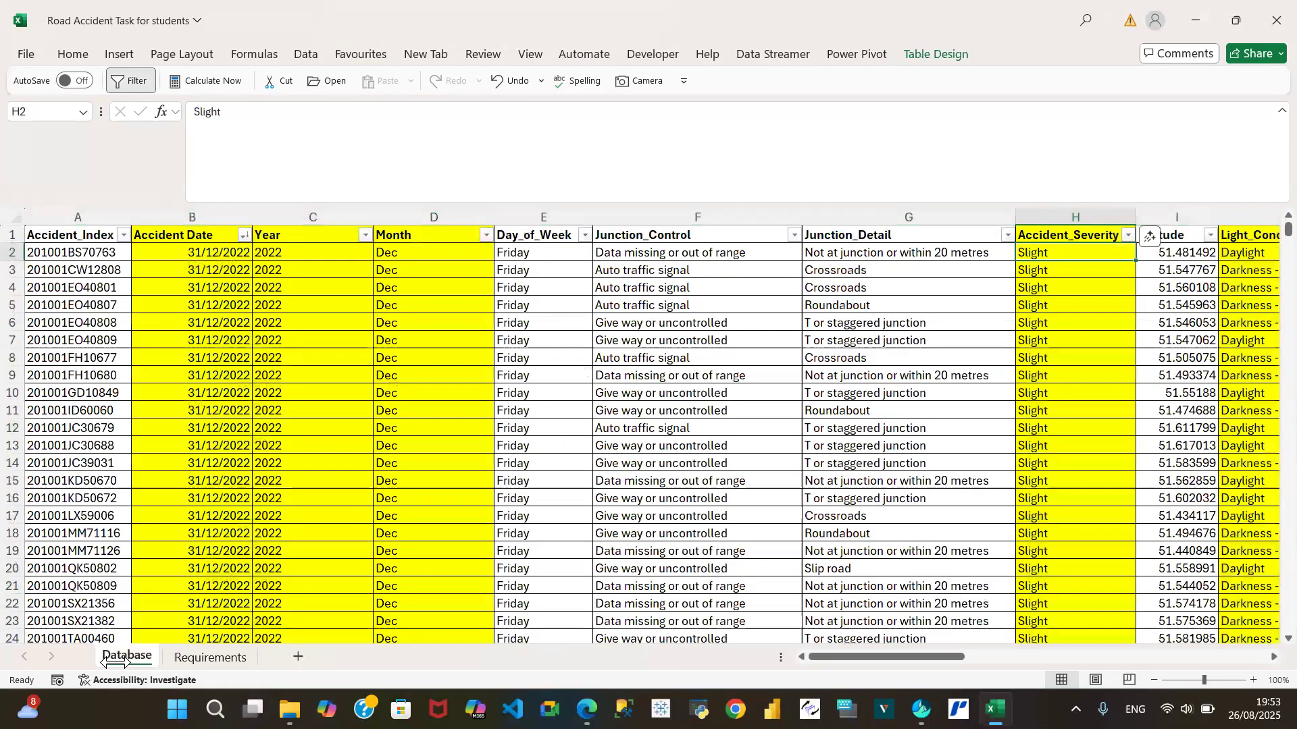
left_click(210, 658)
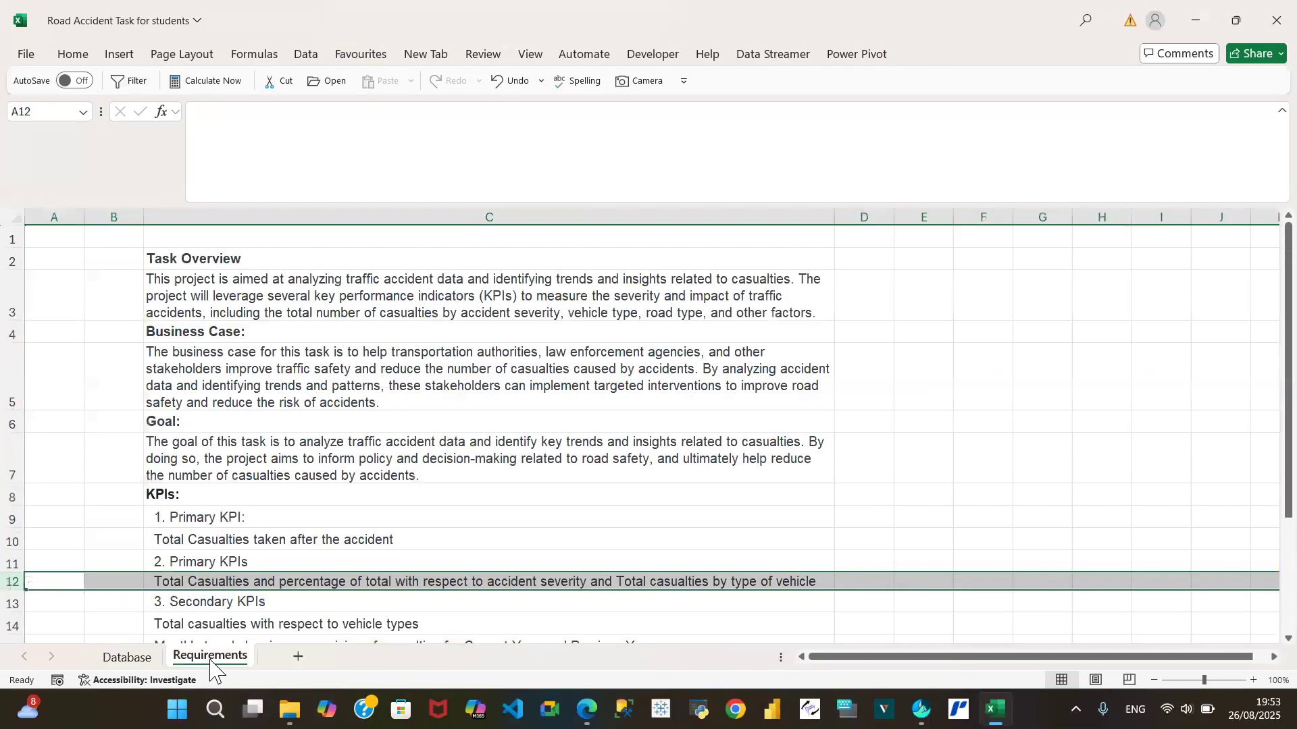
left_click(131, 662)
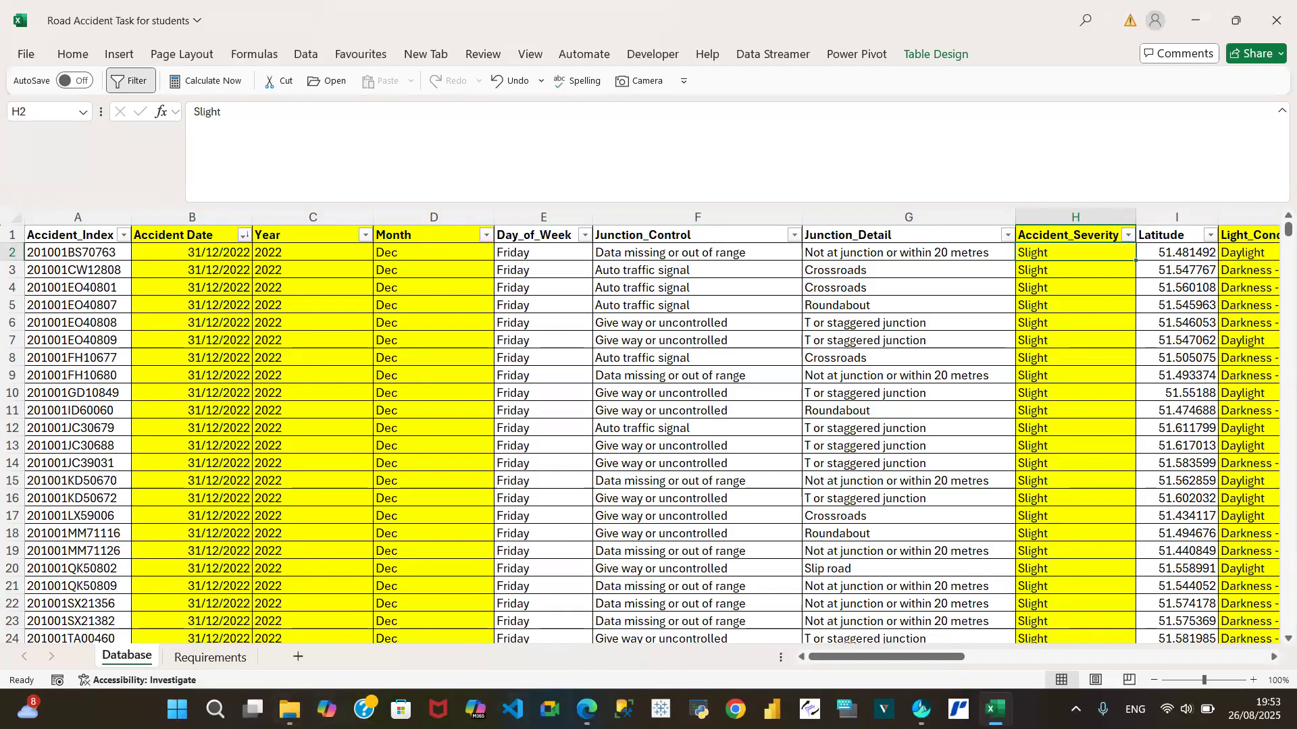
Switch to Power BI Desktop, create a blank report, and dismiss the auto-recovery notice with the option to remove the recovered files
left_click(772, 710)
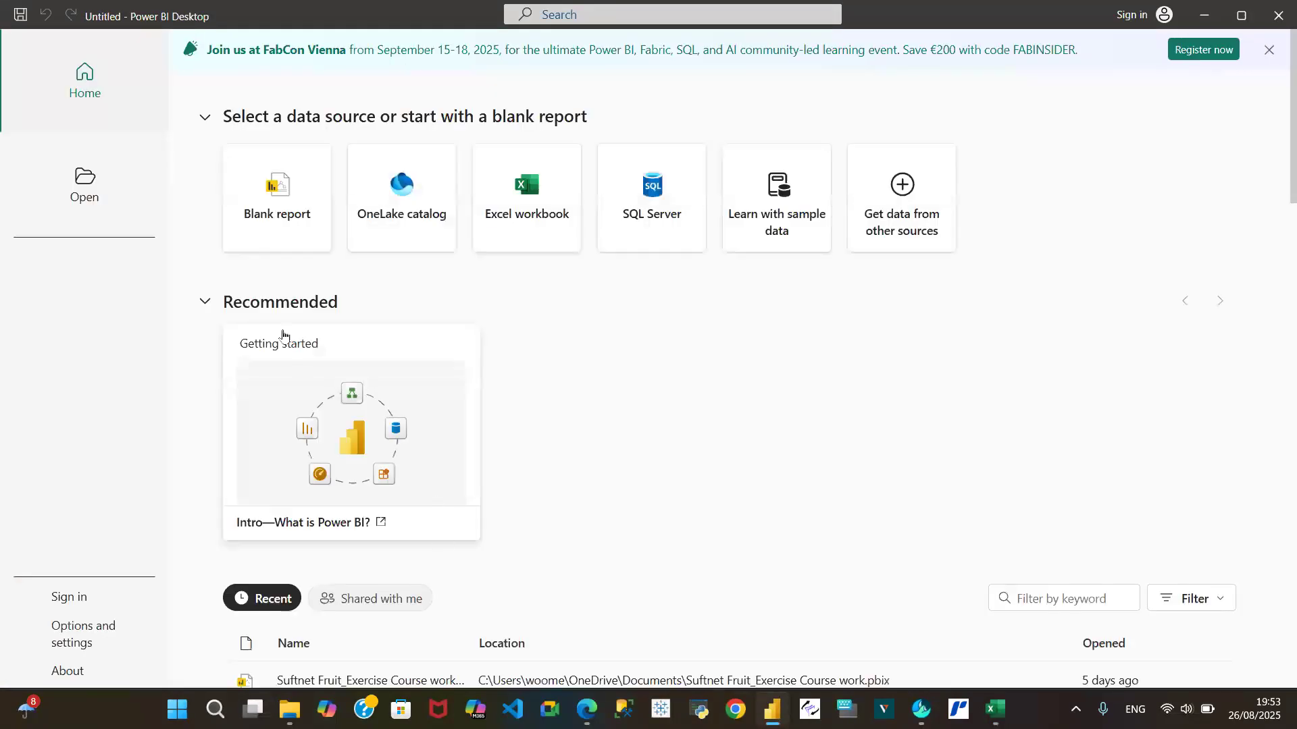
left_click(274, 197)
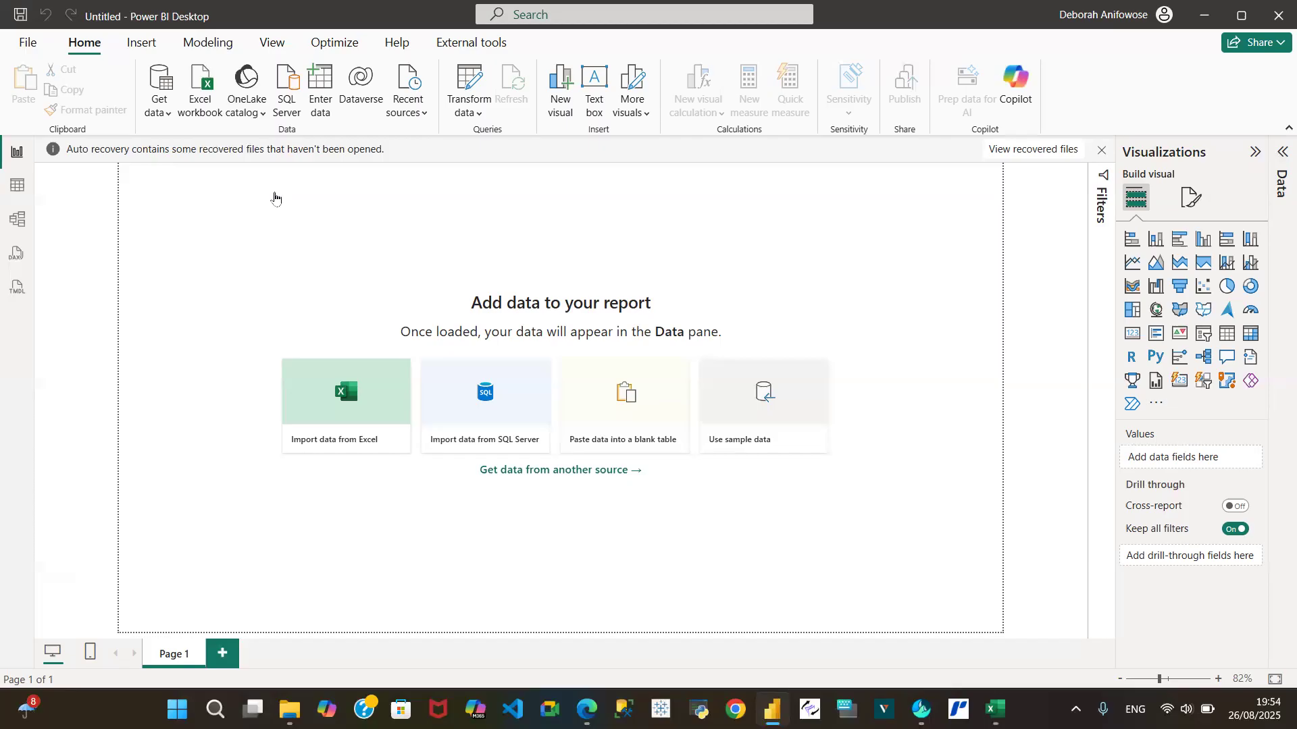
left_click(1102, 151)
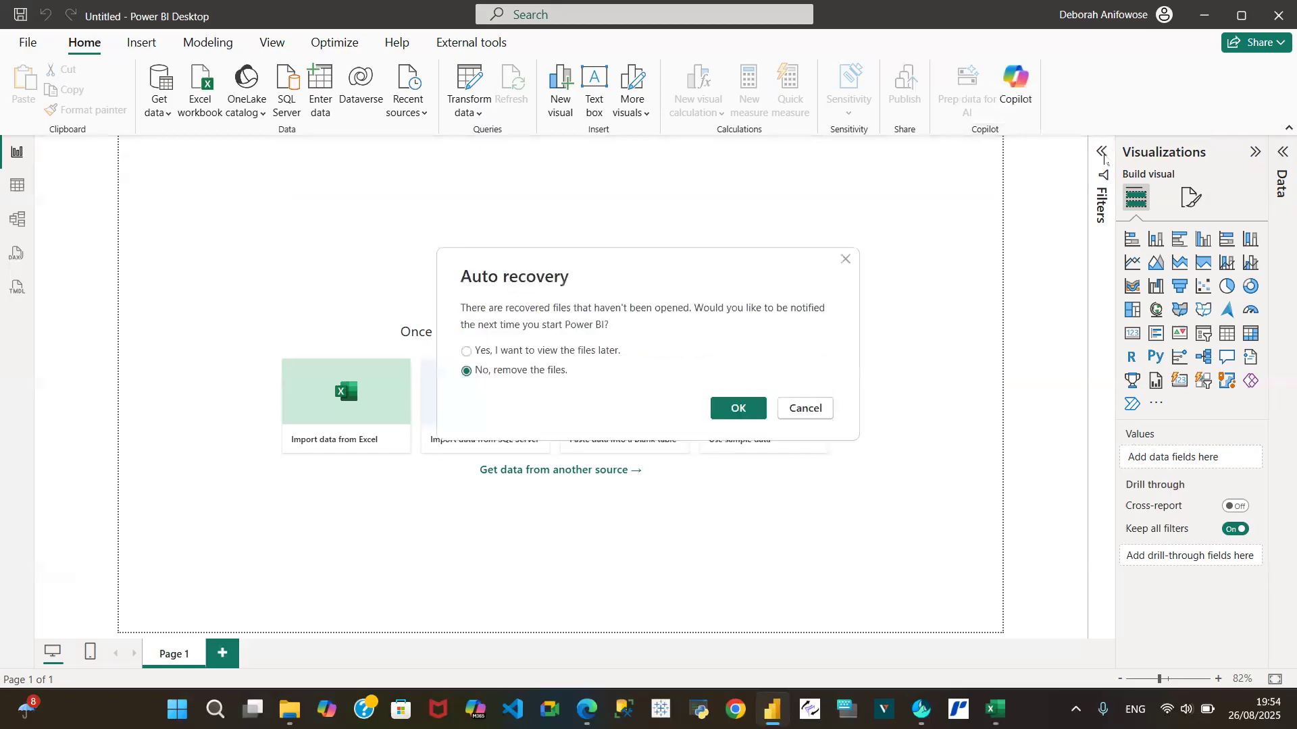
left_click(743, 408)
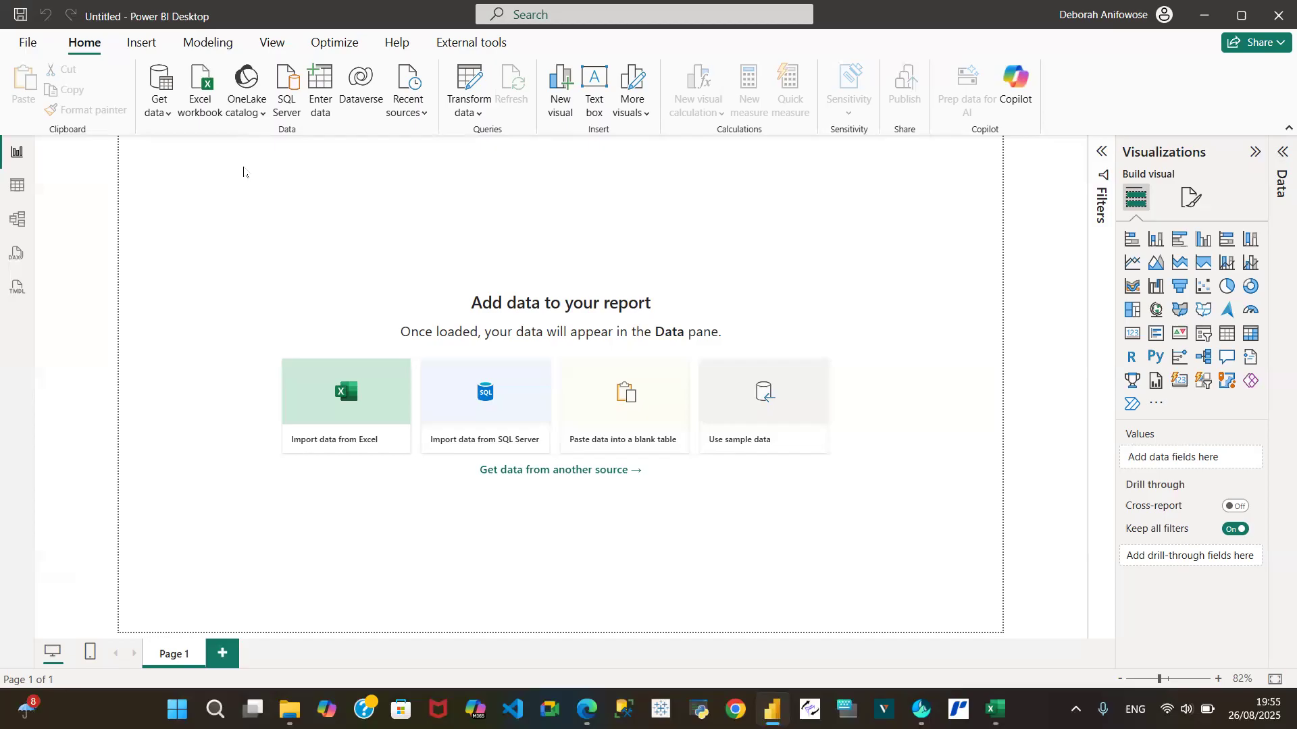
left_click(202, 122)
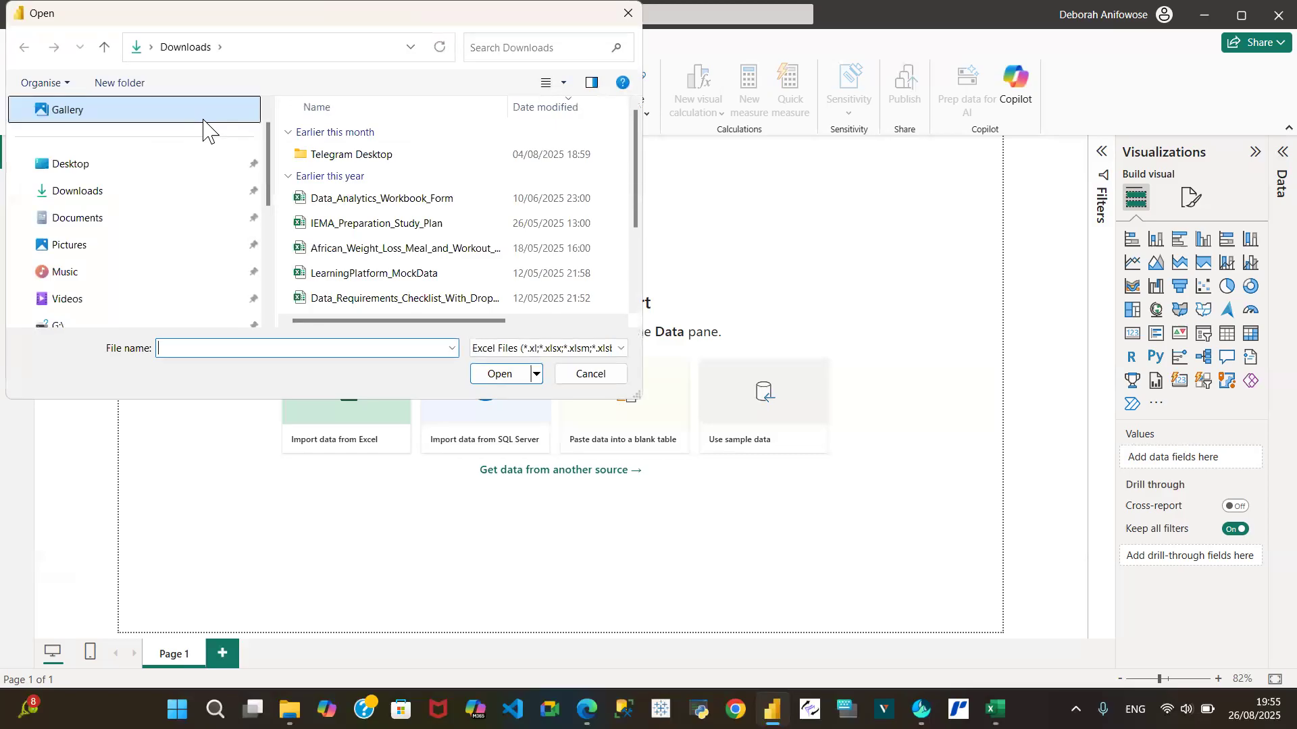
left_click(592, 373)
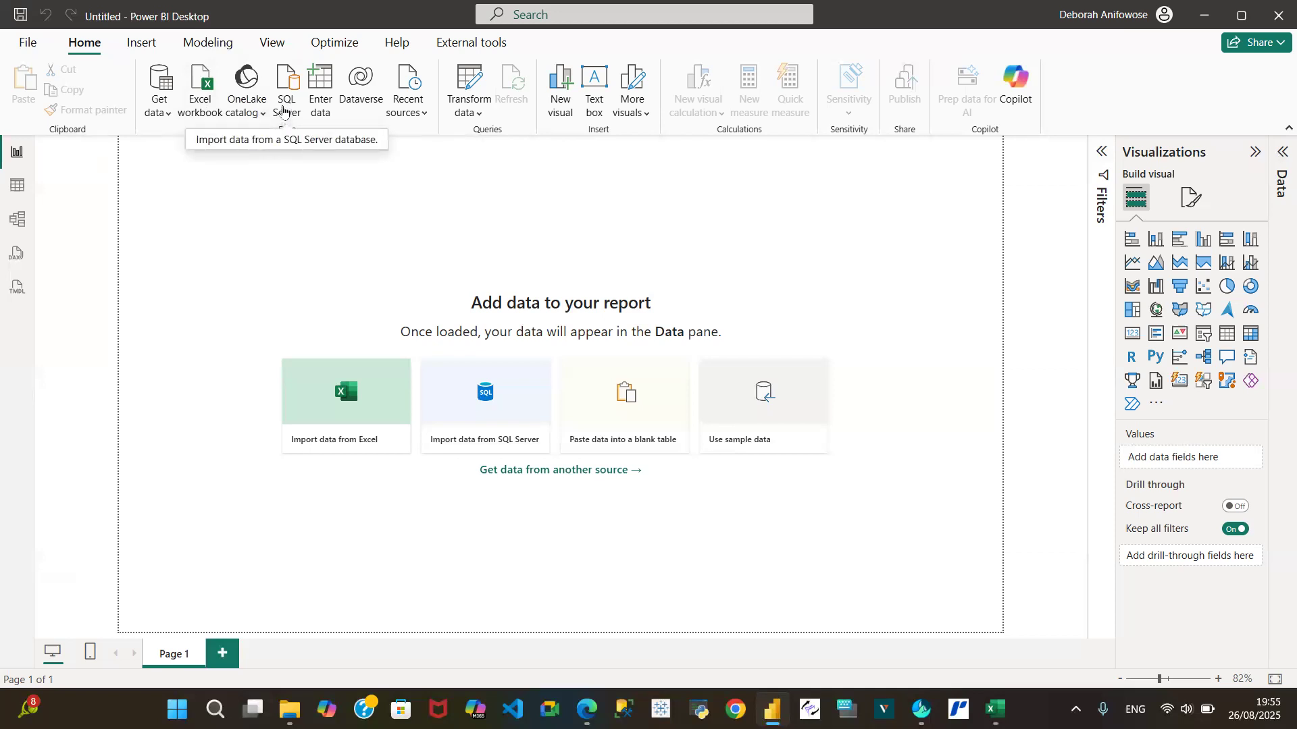
left_click(323, 93)
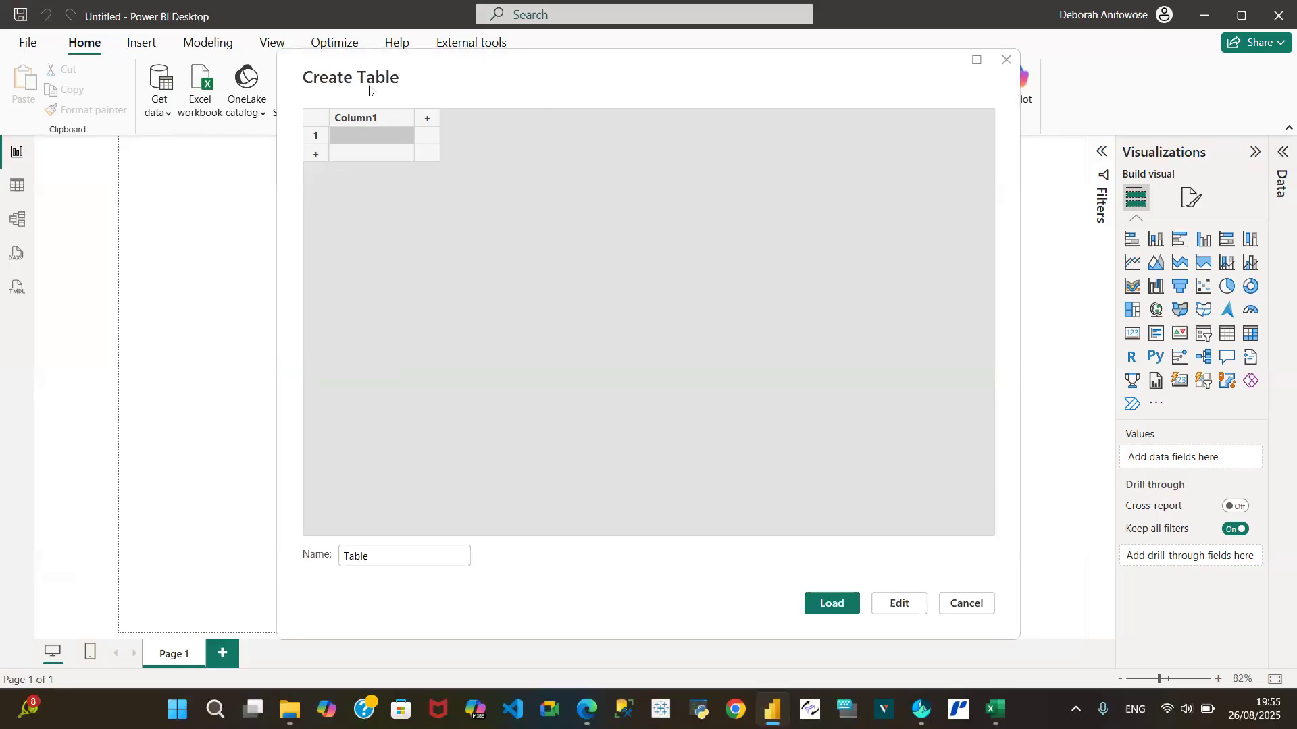
left_click(983, 610)
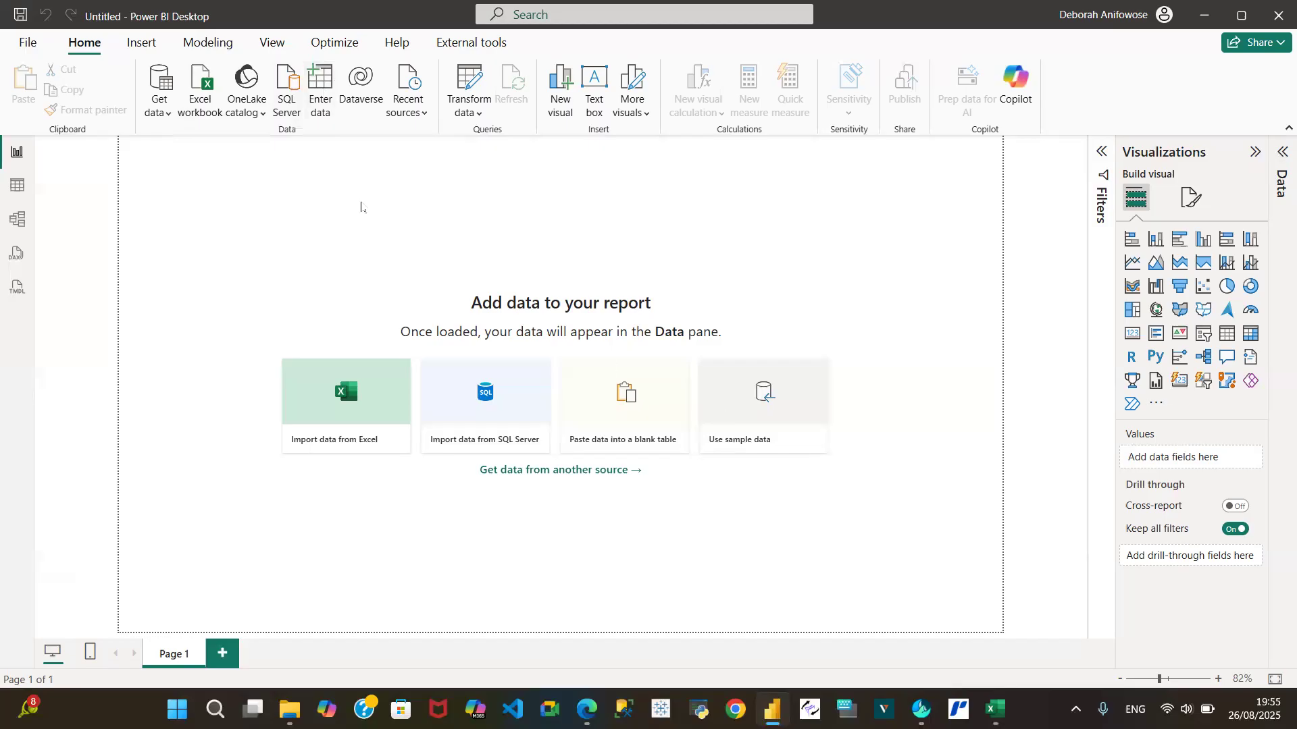
Browse the full list of data connectors and start an Excel Workbook connection
left_click(166, 116)
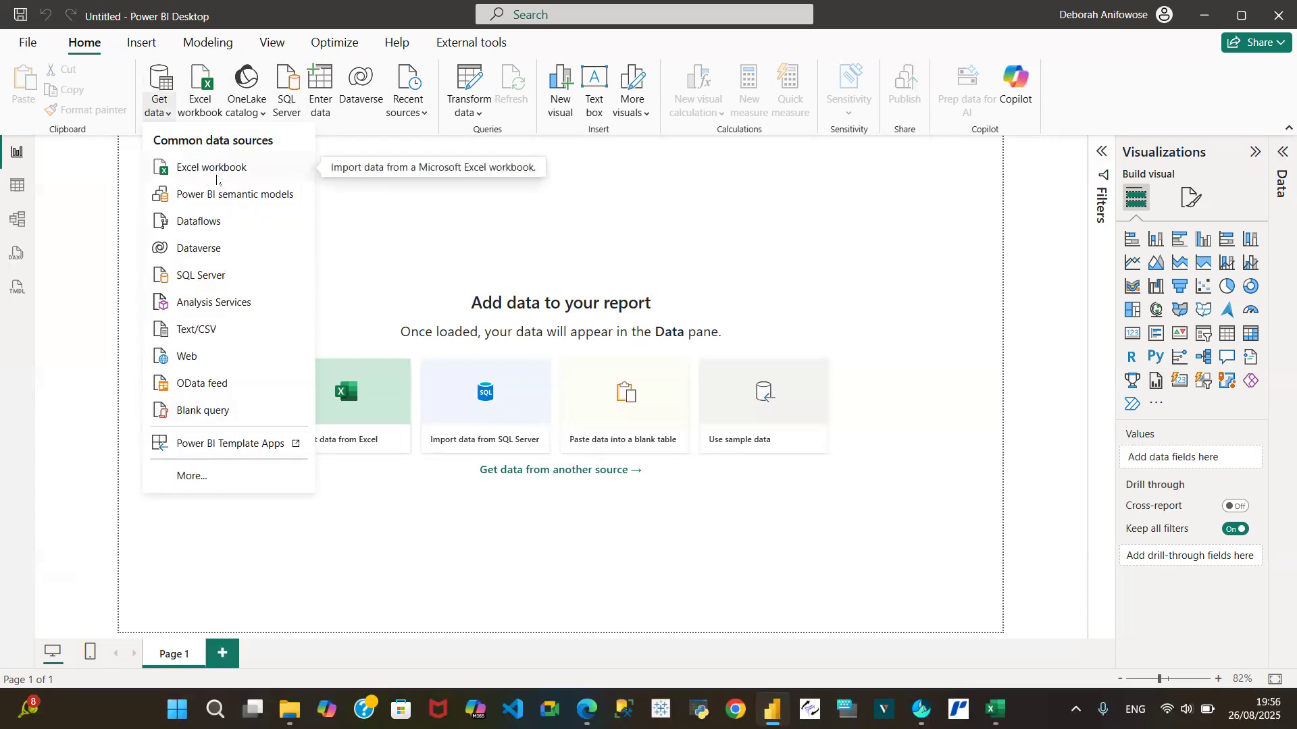
left_click(198, 477)
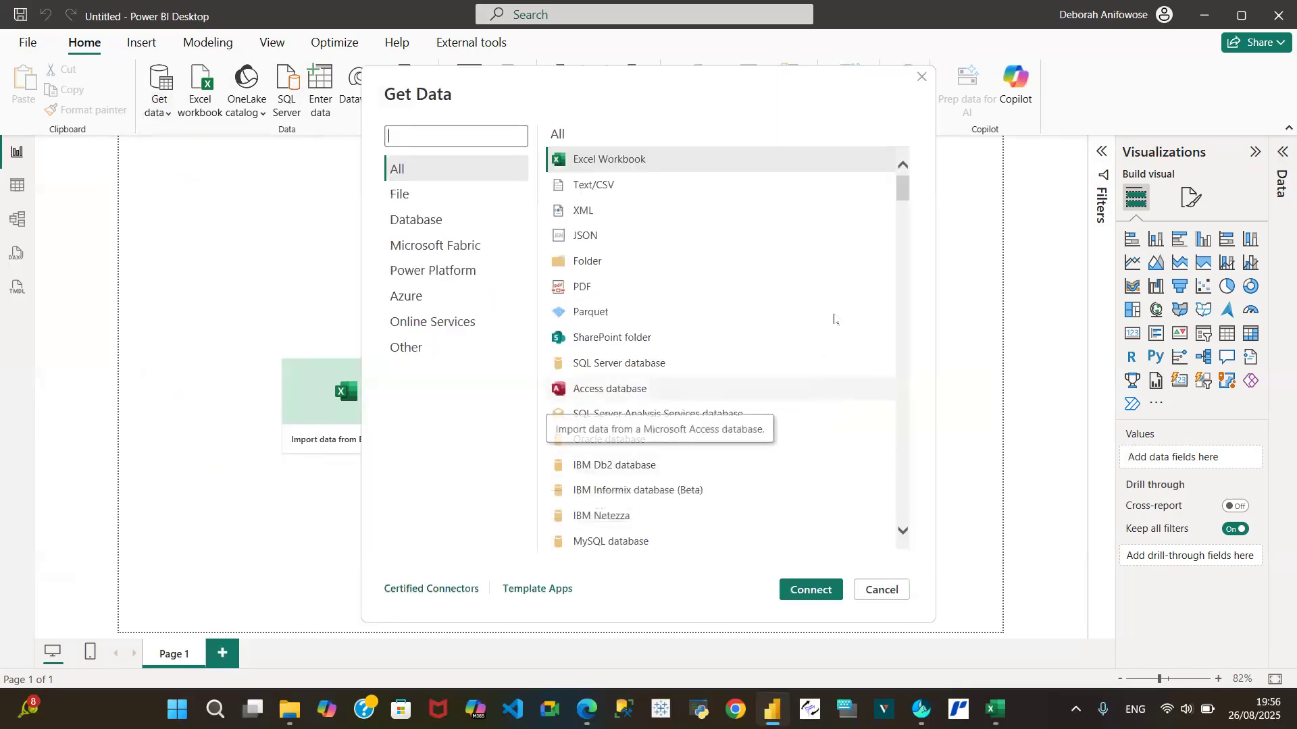
mouse_move(902, 203)
left_mouse_down()
mouse_move(892, 513)
mouse_move(881, 410)
mouse_move(897, 180)
left_mouse_up()
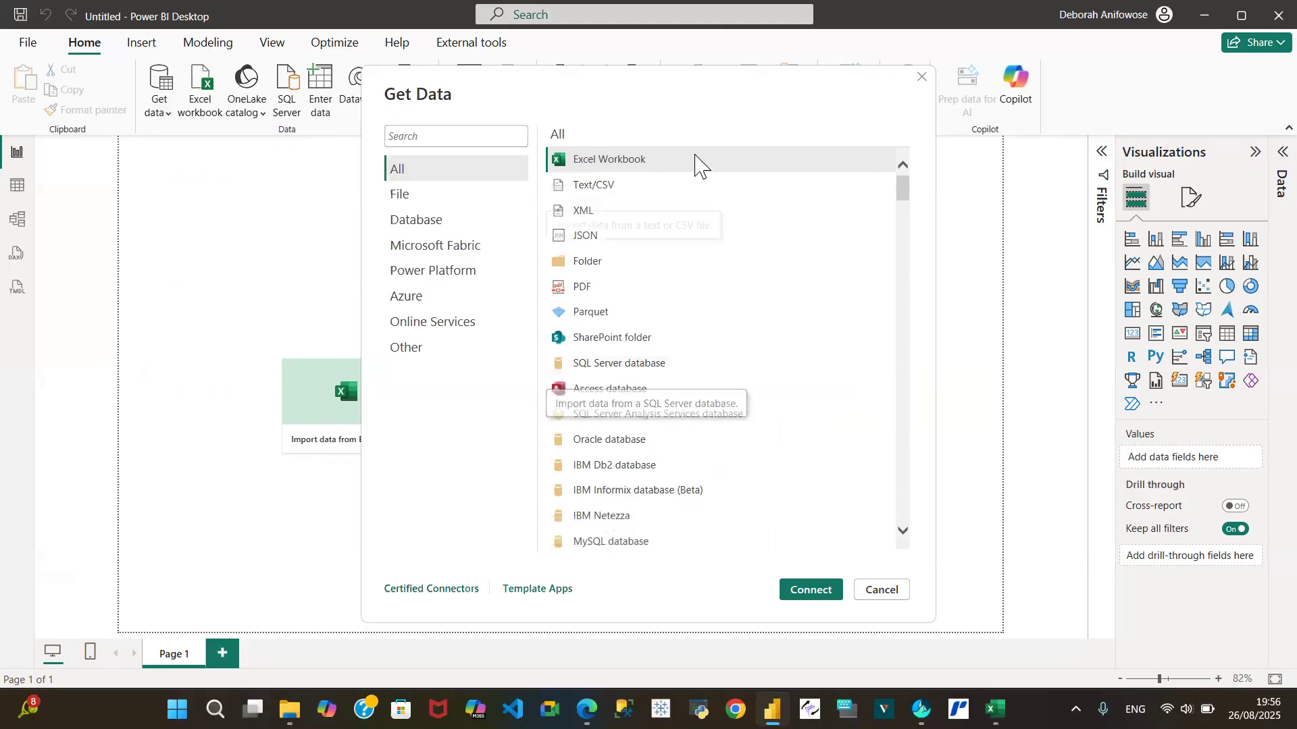
left_click(676, 162)
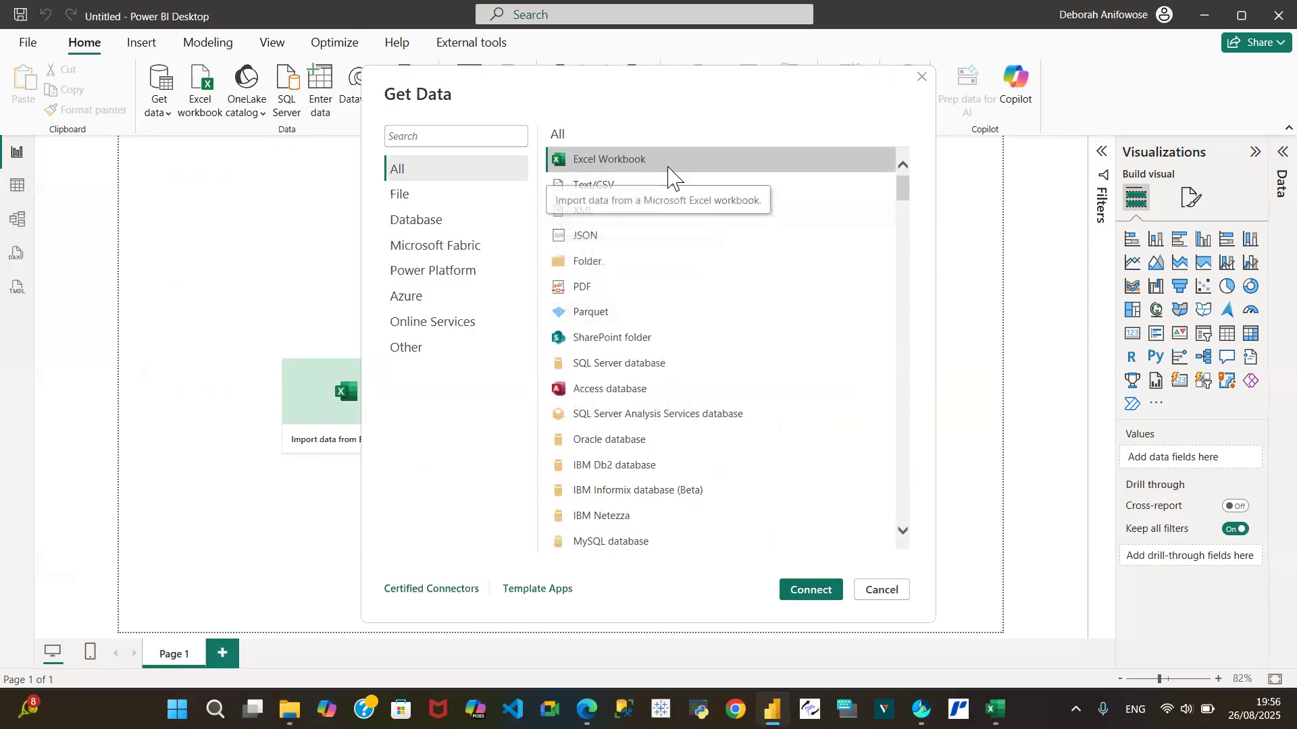
left_click(817, 593)
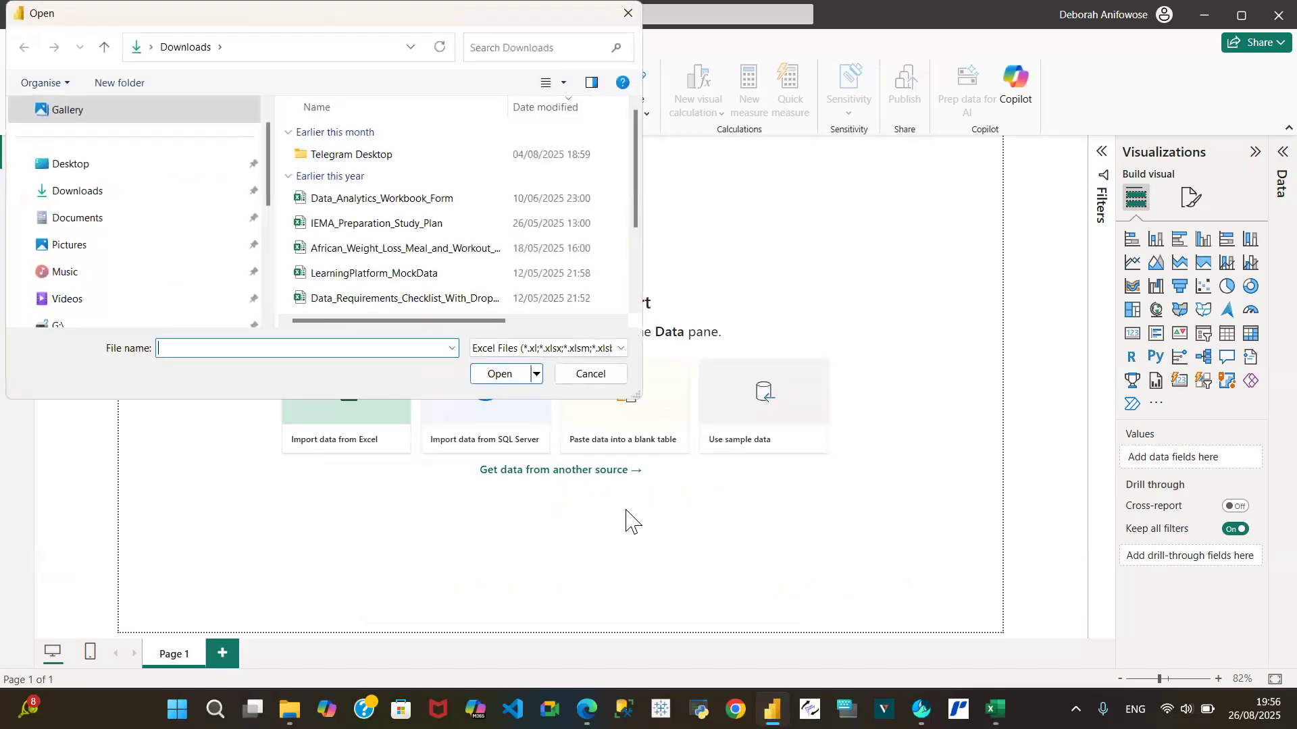
Search Downloads and Documents for "Road", open the Road Accident Data workbook for import, and close its Navigator without loading anything
left_click(536, 49)
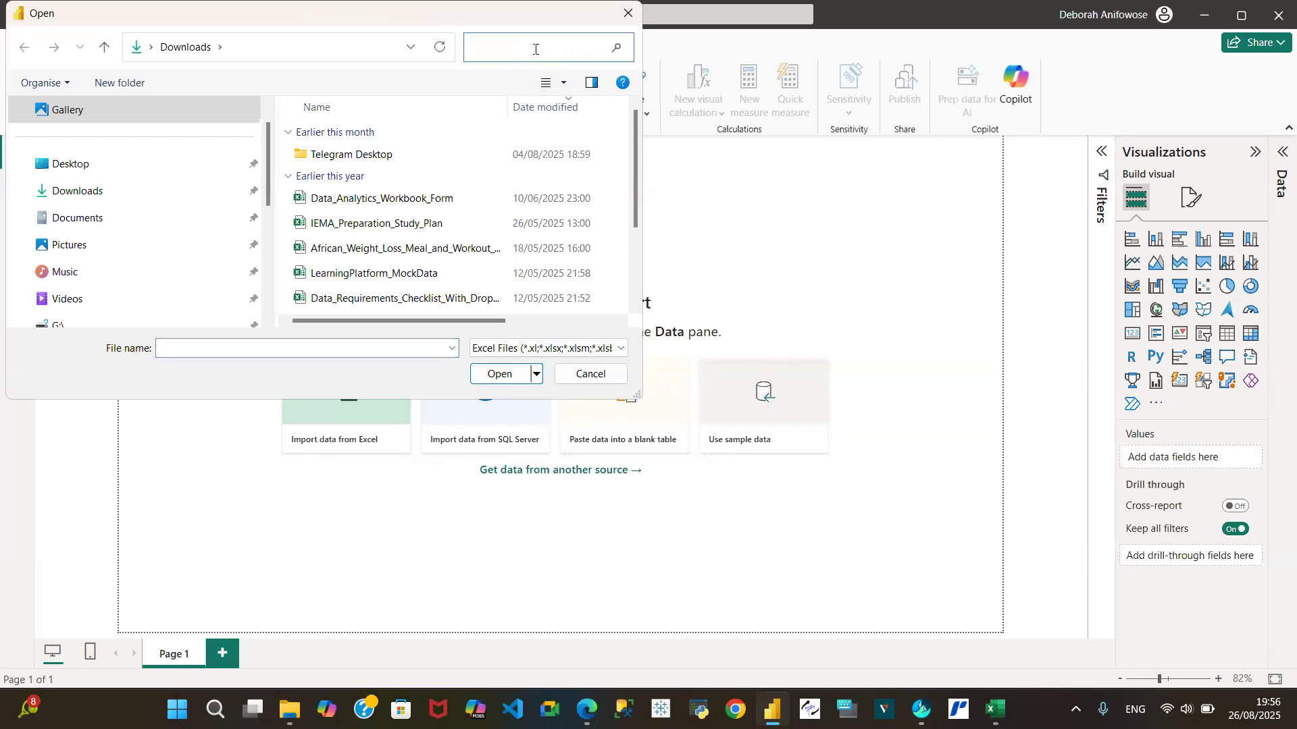
type("Road")
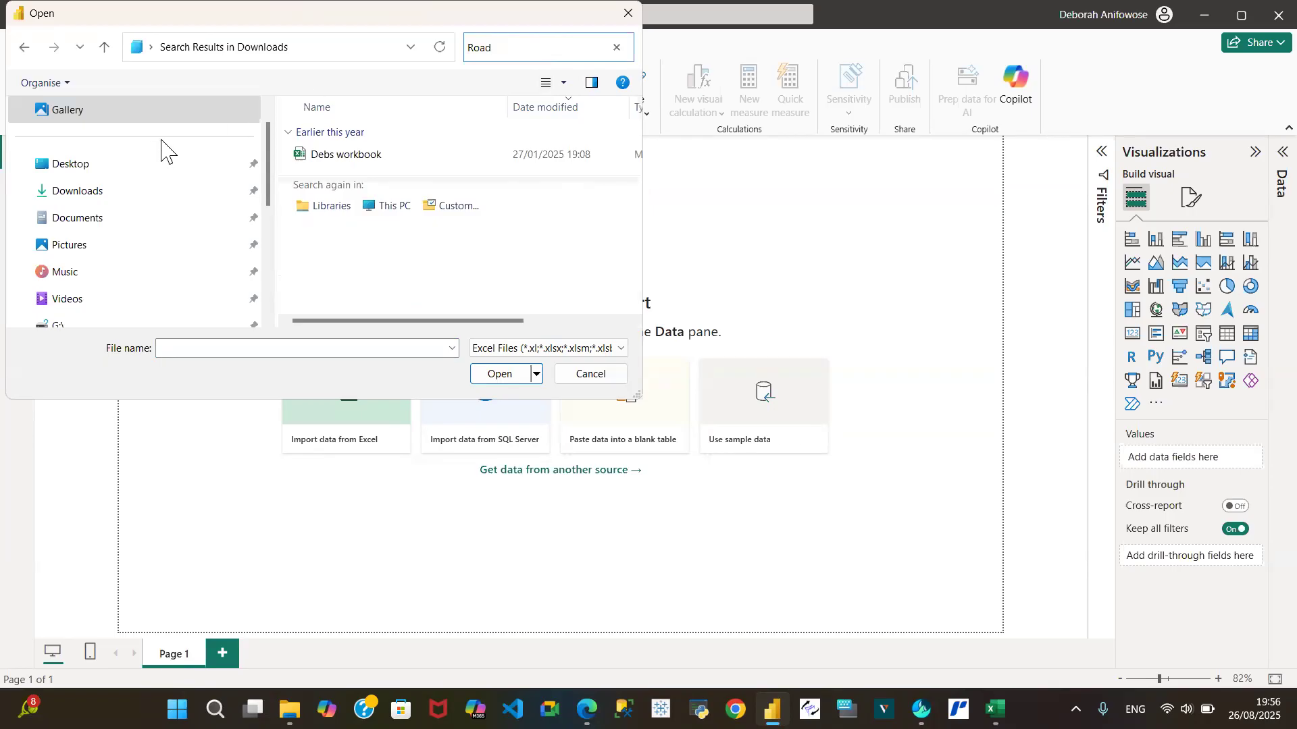
left_click(105, 217)
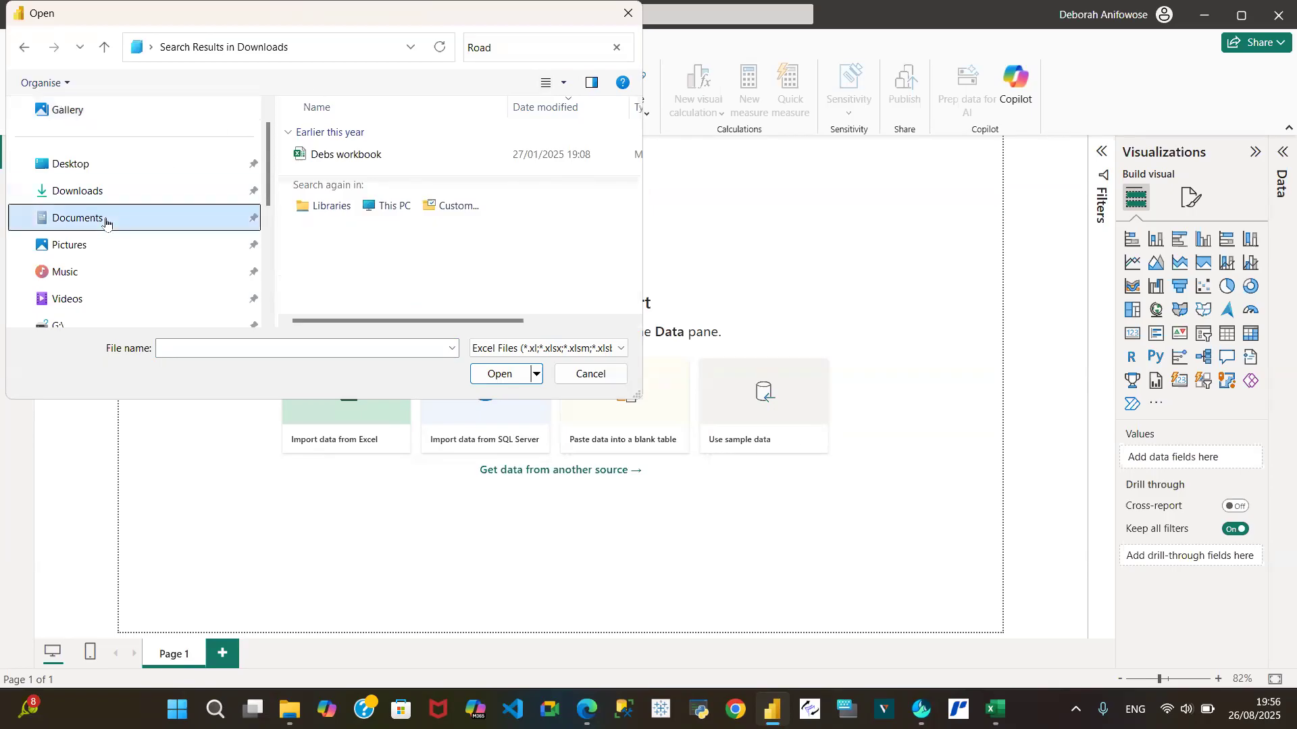
left_click(551, 49)
type("Road")
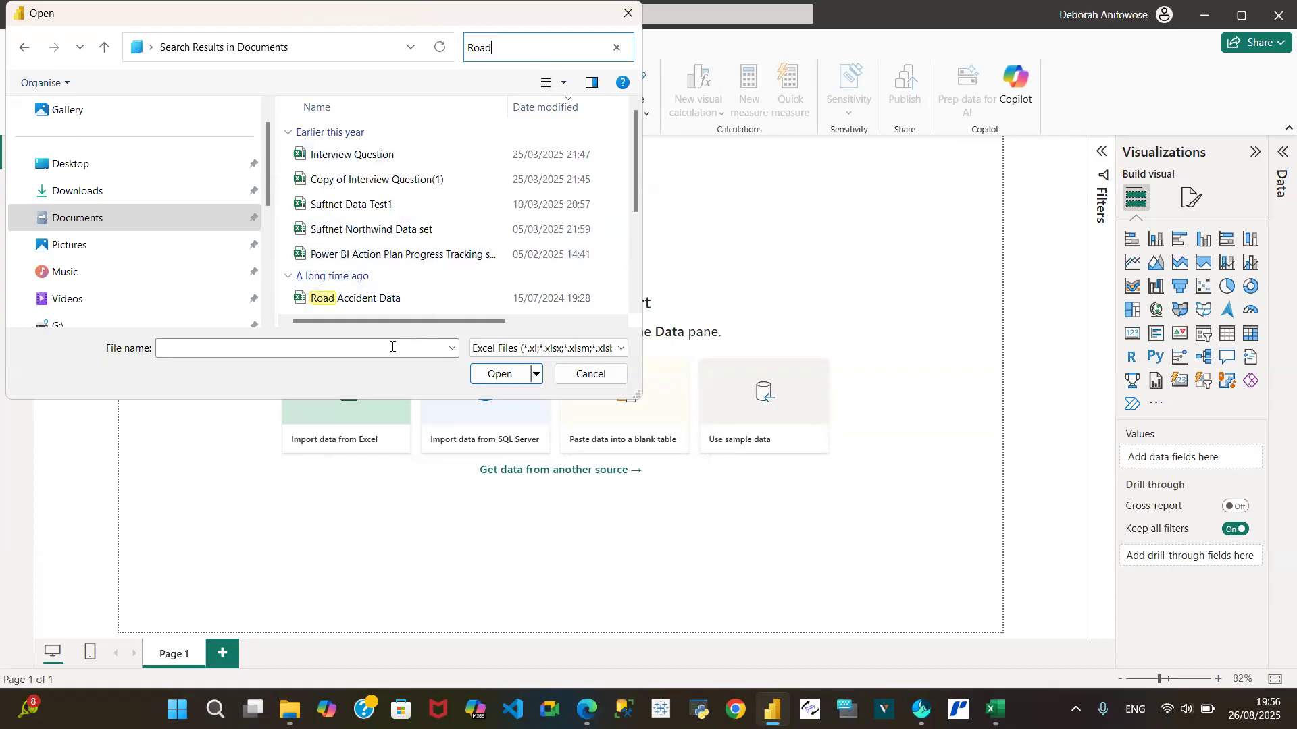
left_click(452, 301)
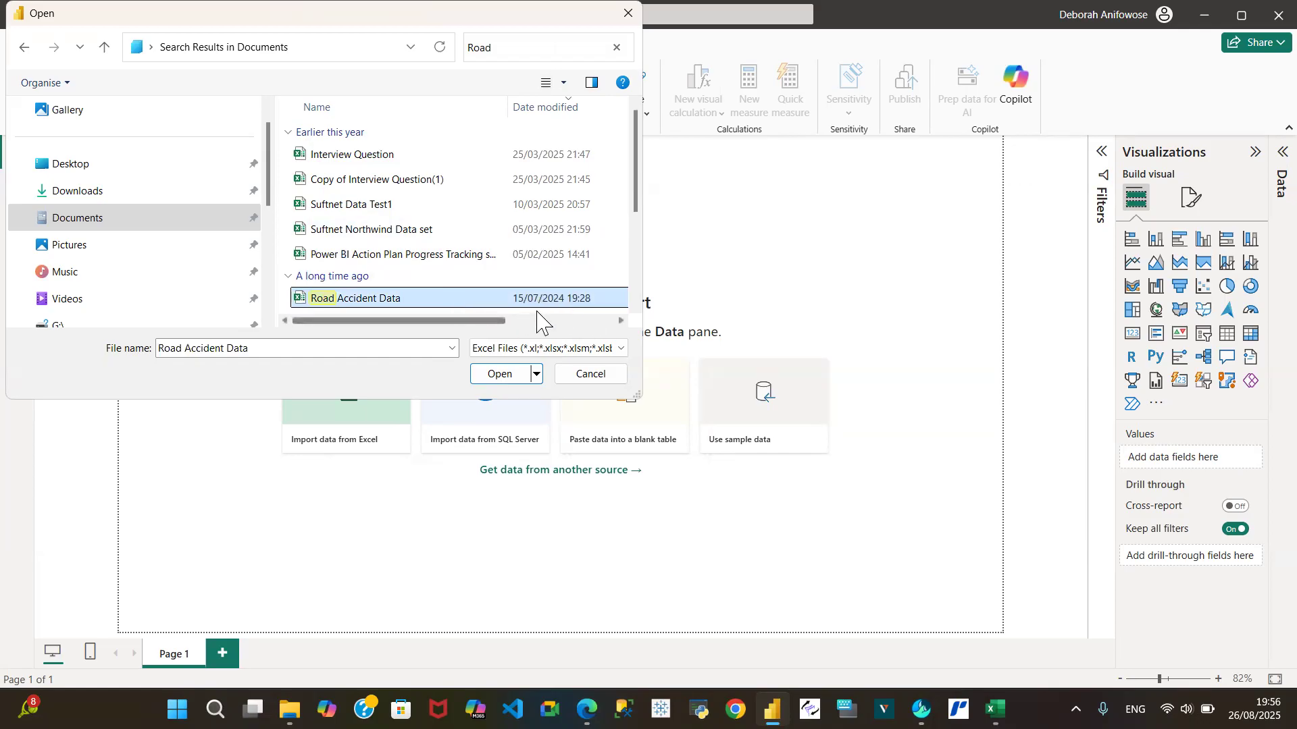
left_click(503, 381)
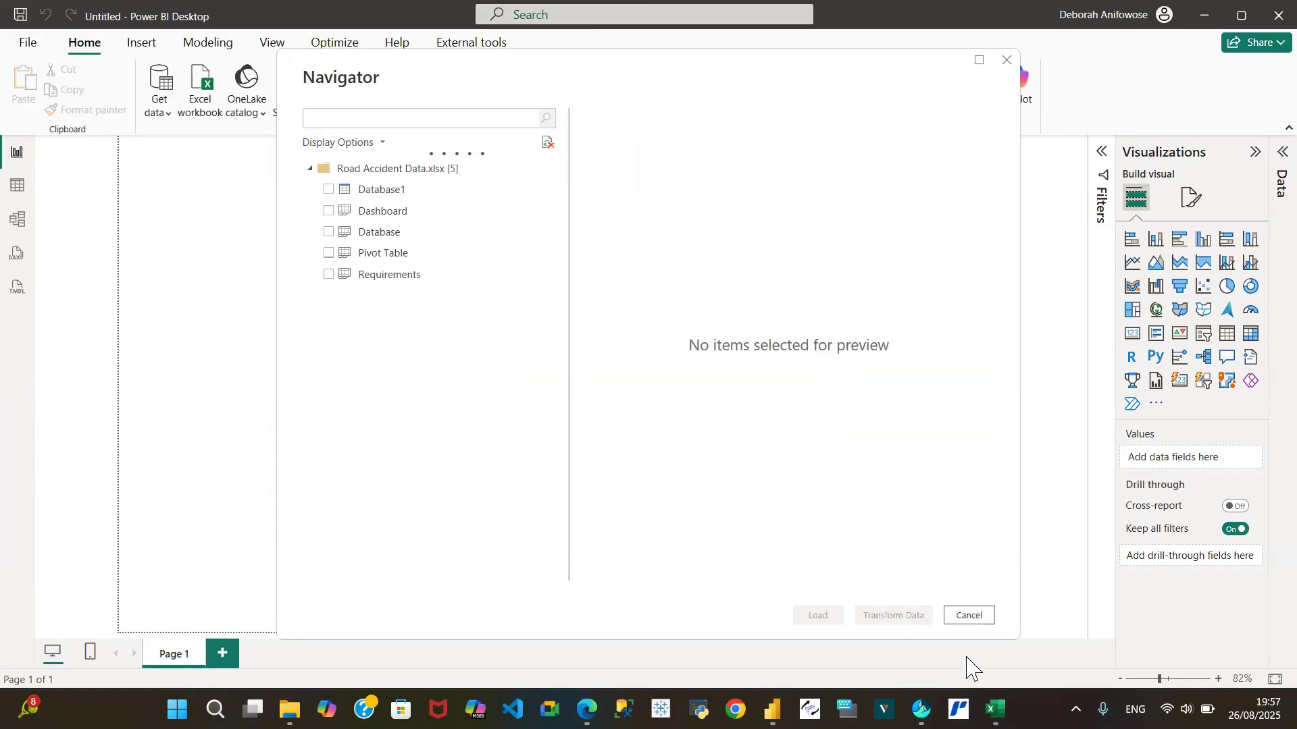
mouse_move(997, 711)
left_click(1007, 60)
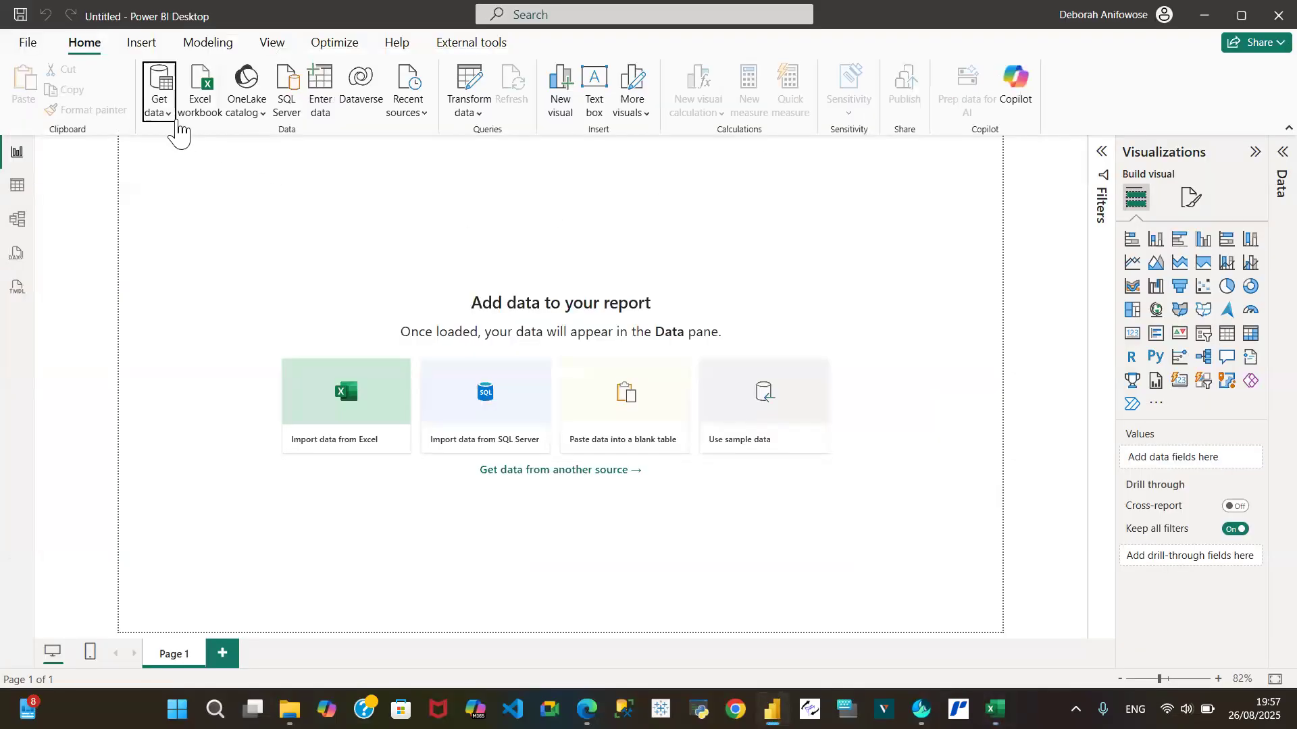
Connect to the Excel workbook Road Accident Task for students, found by searching Documents for "Road Acc"
left_click(164, 111)
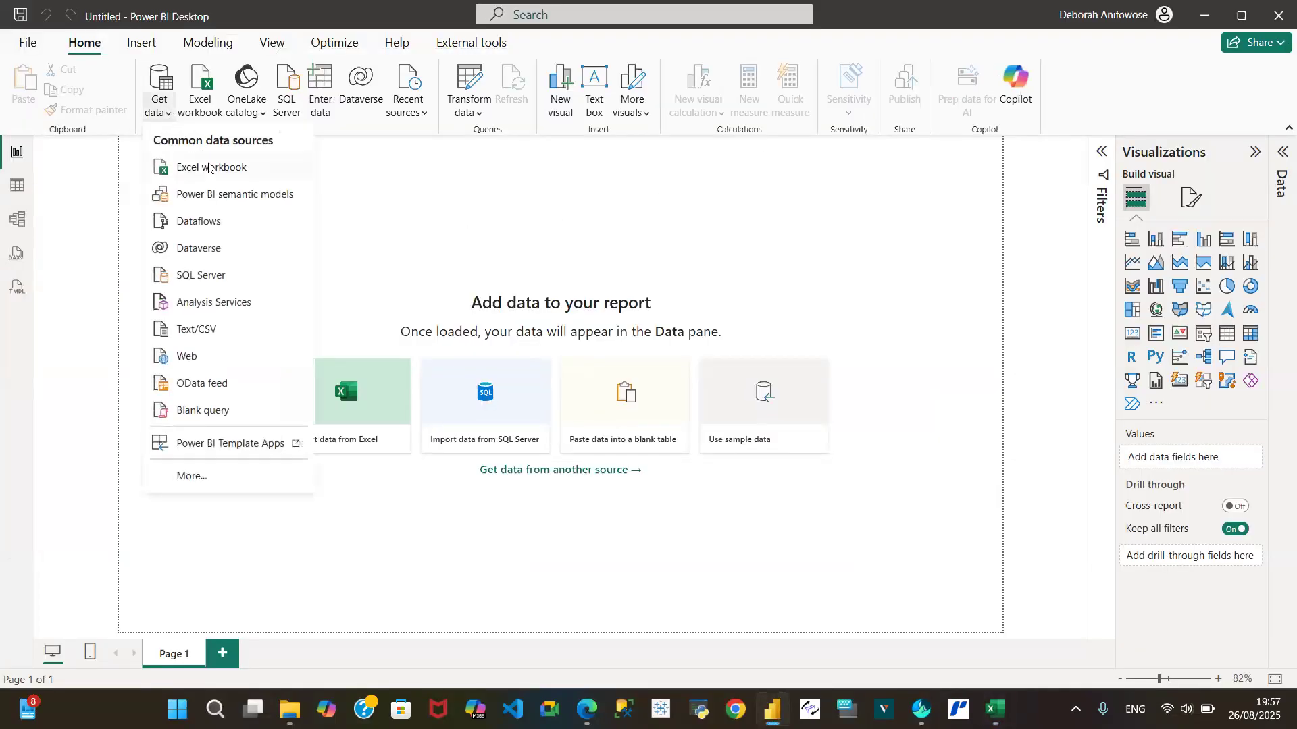
left_click(210, 169)
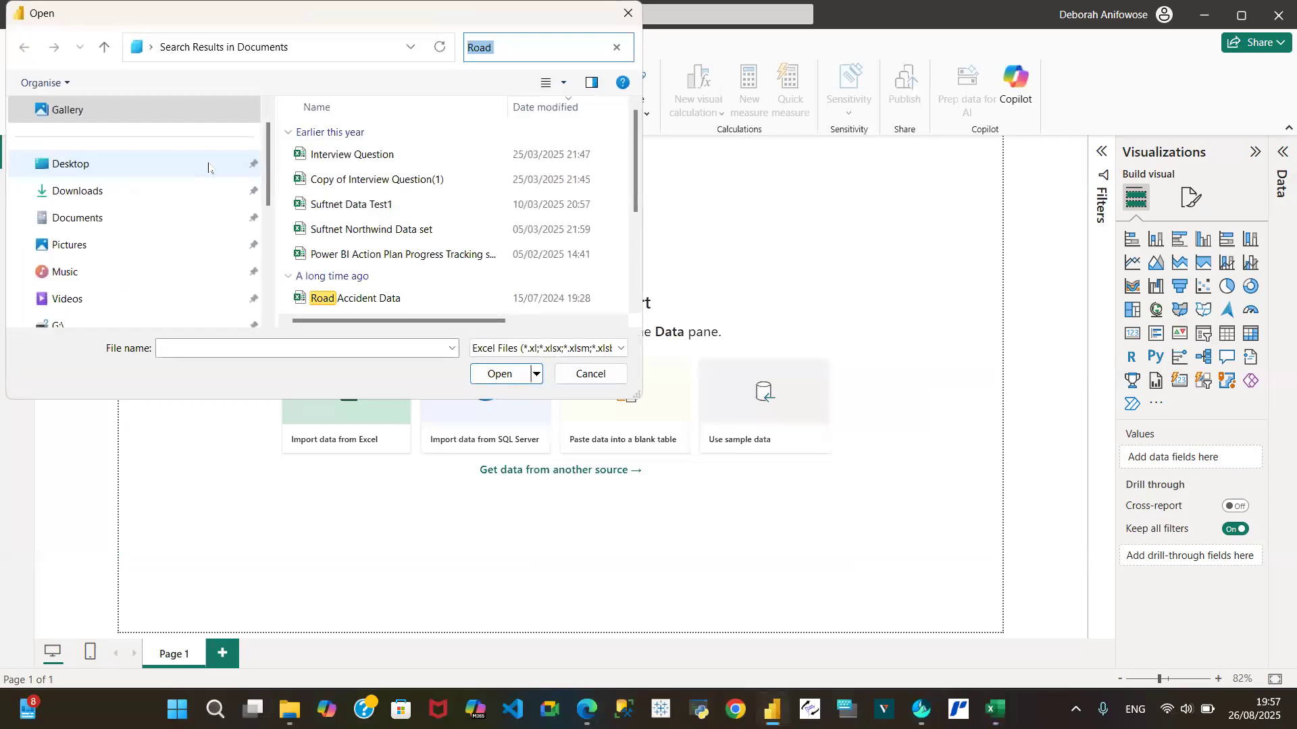
left_click(521, 50)
type("Acc")
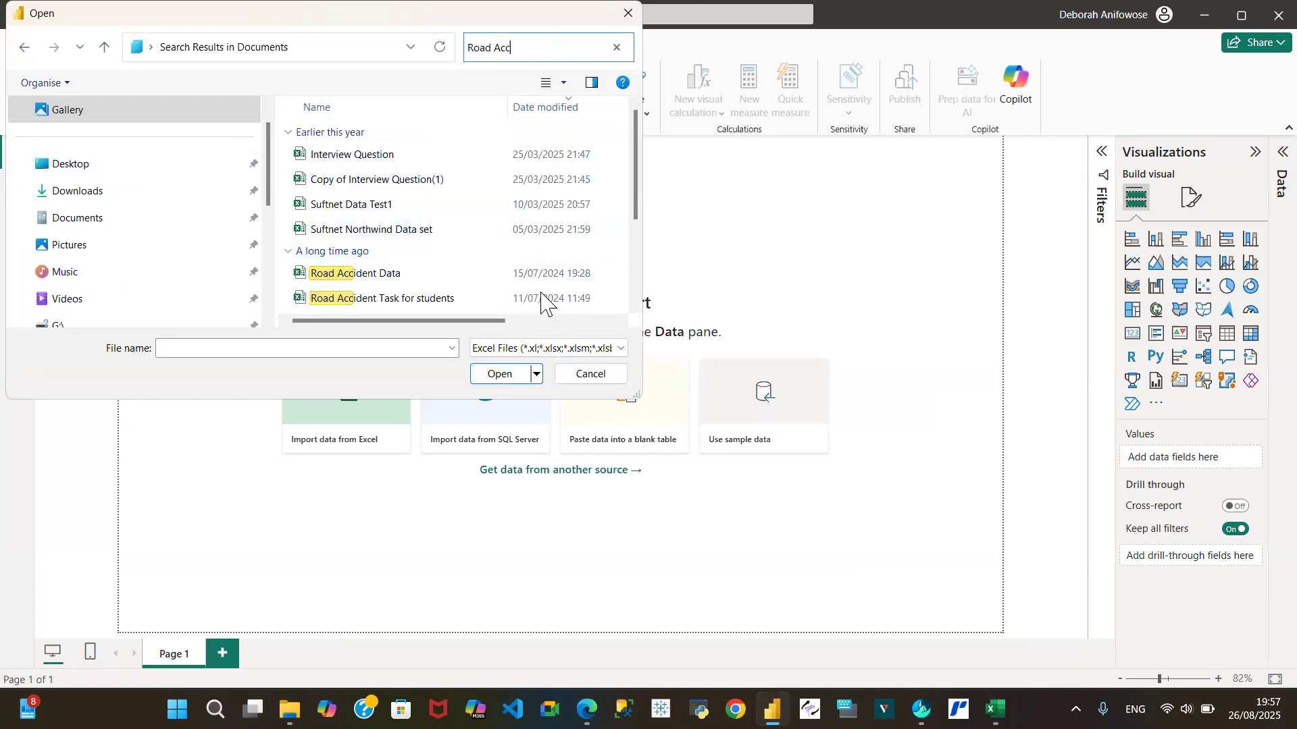
left_click(497, 304)
left_click(503, 374)
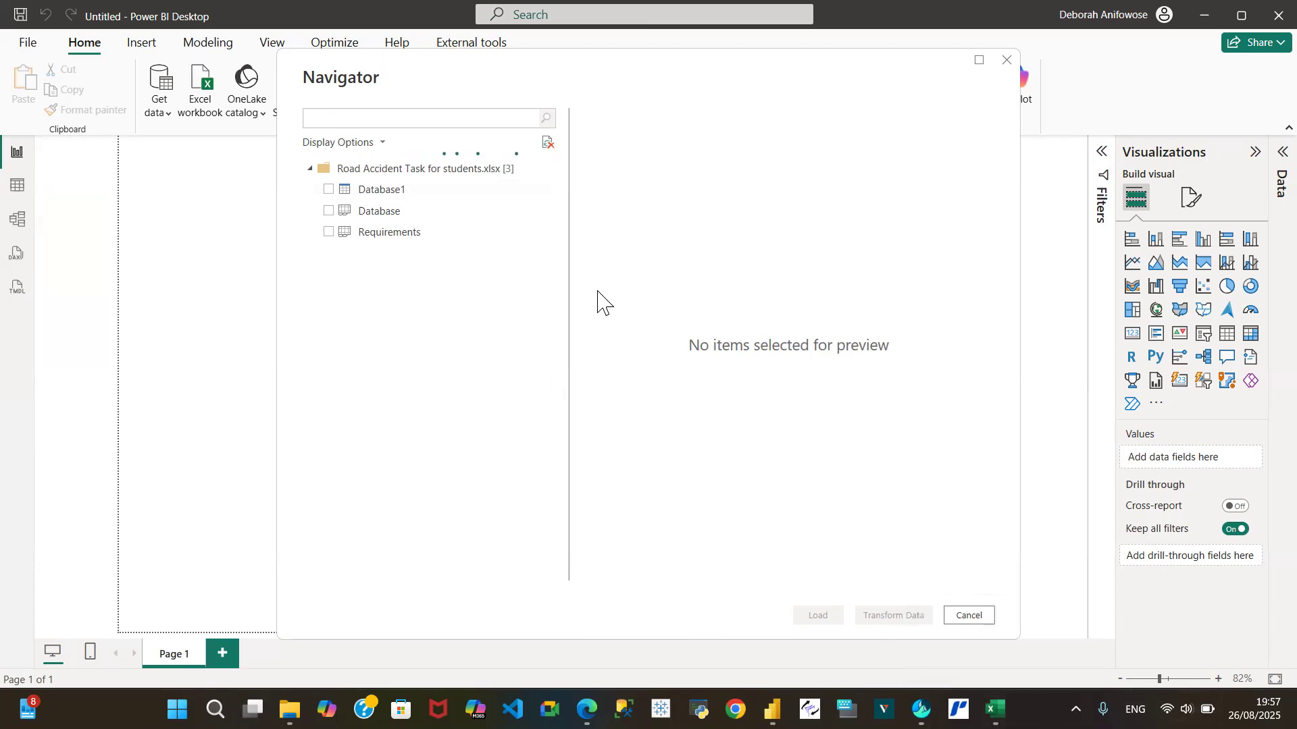
Preview the Database1 table and the Database sheet in the Navigator and compare their contents
left_click(397, 195)
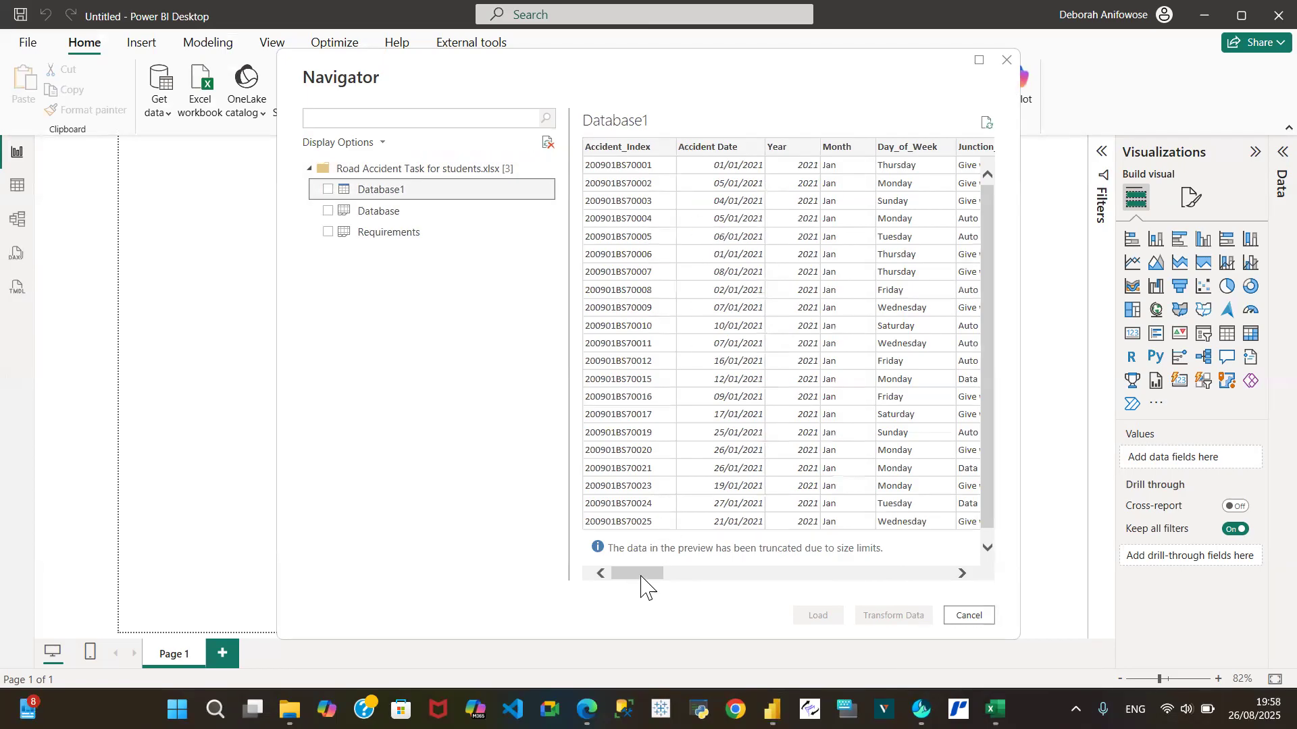
left_click_drag(640, 580, 661, 636)
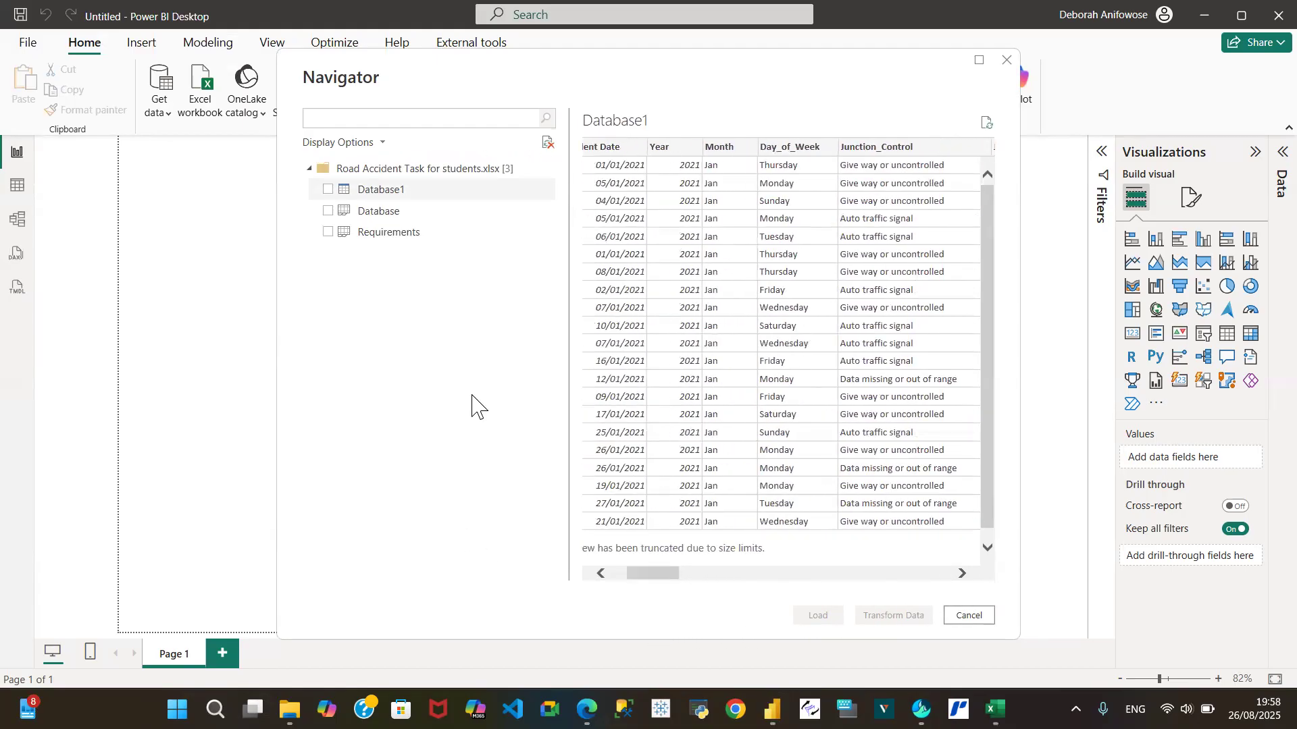
left_click(390, 213)
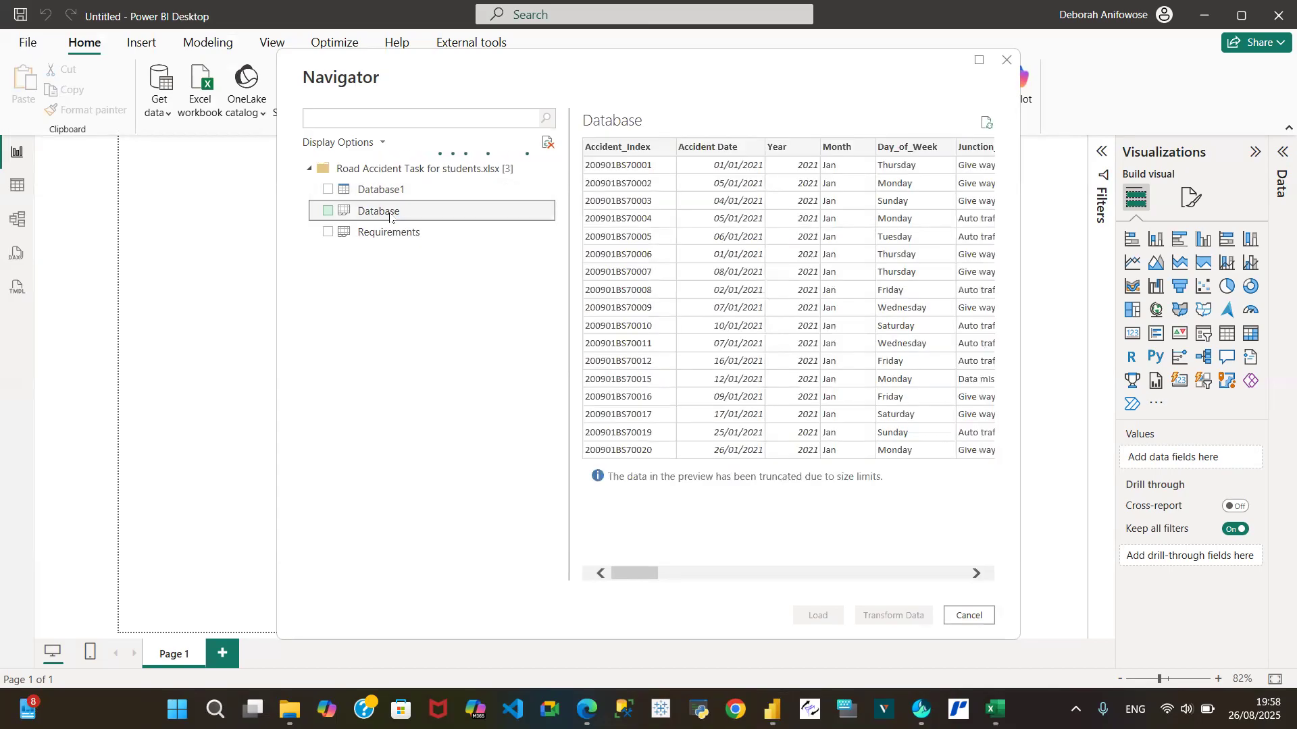
left_click(376, 195)
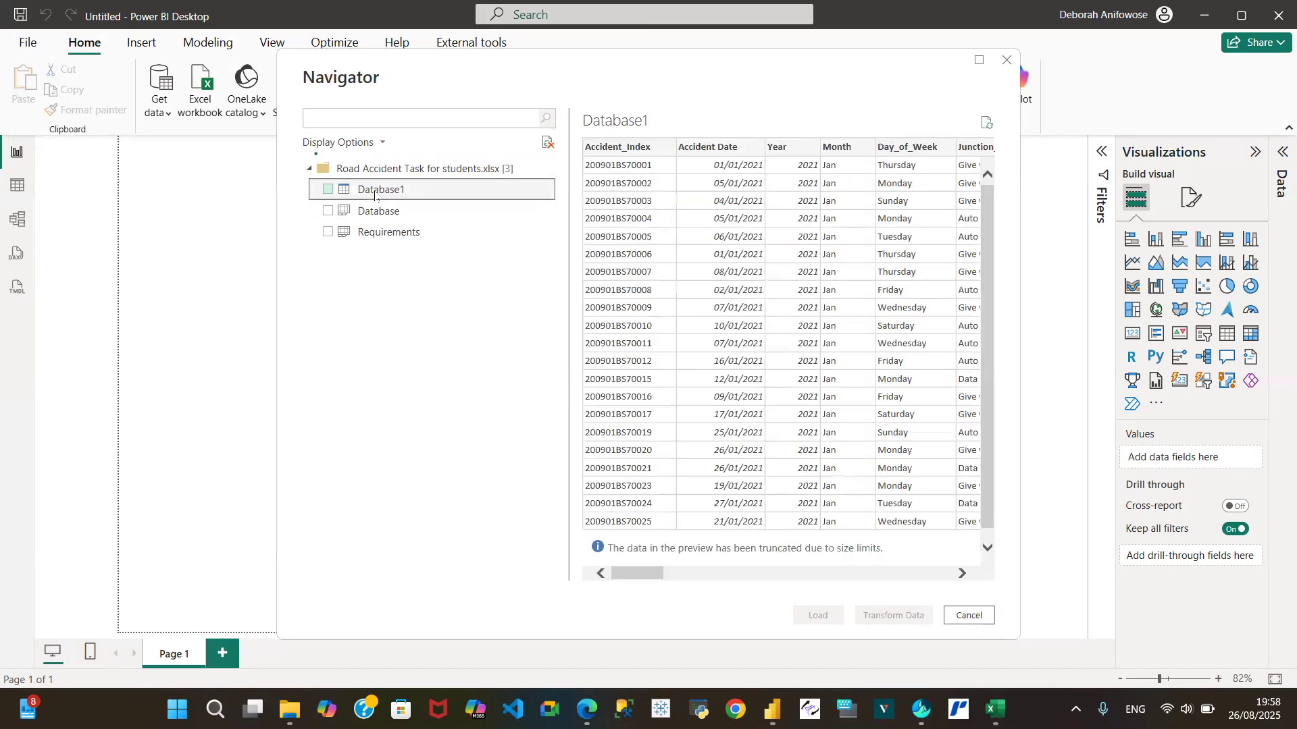
left_click(379, 212)
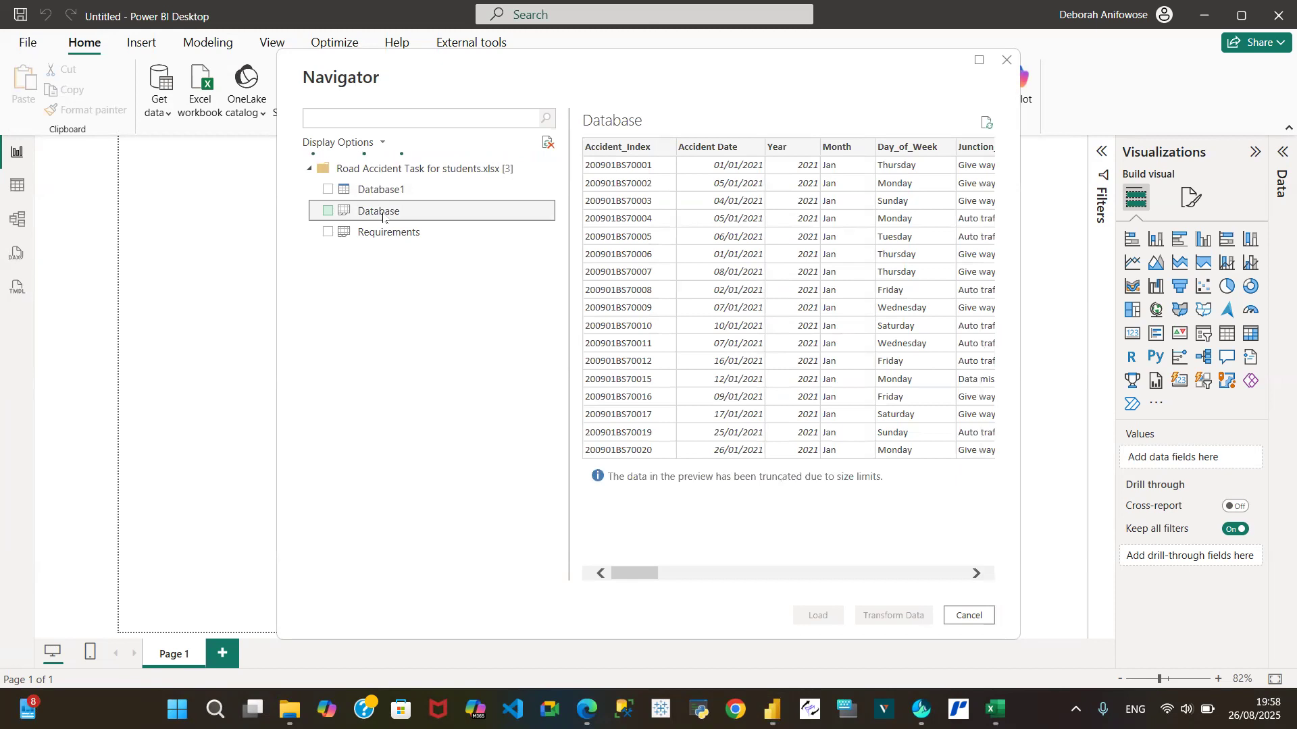
left_click(386, 194)
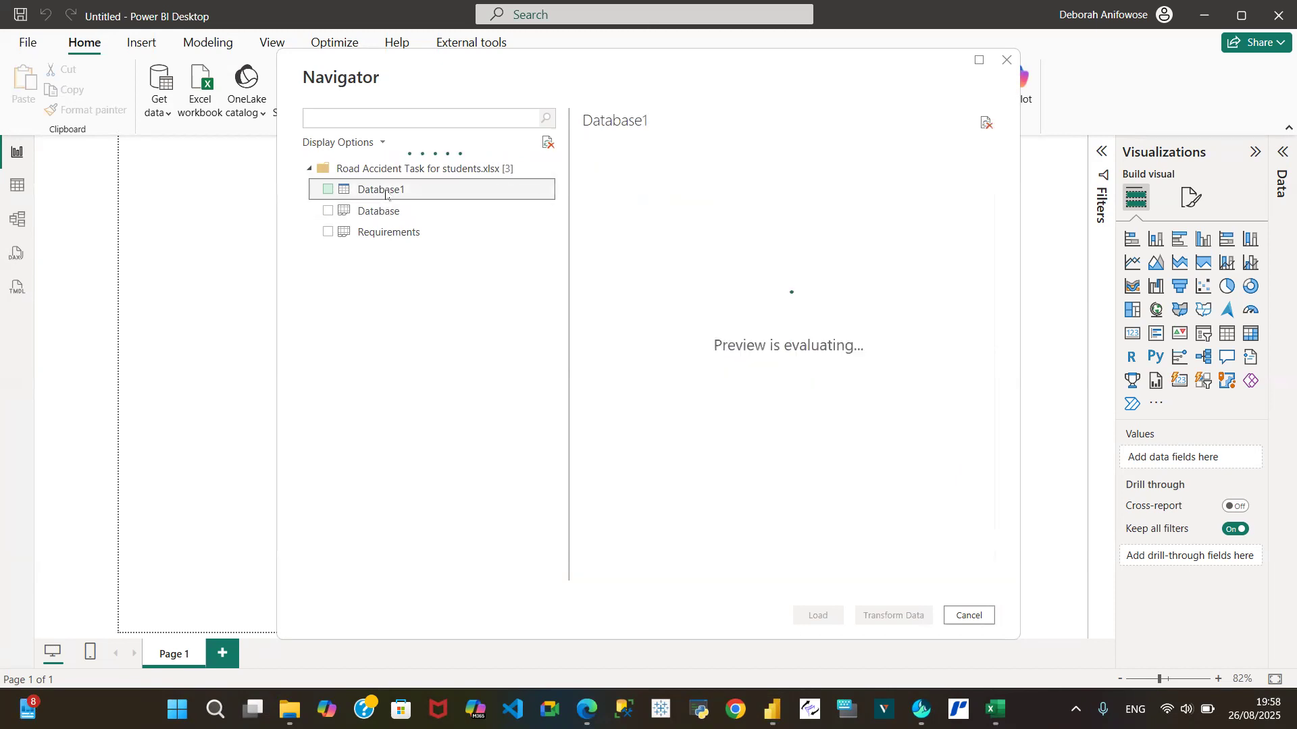
Include the Database1 table and the Requirements sheet in the import and open them in Power Query Editor for transformation
left_click(327, 190)
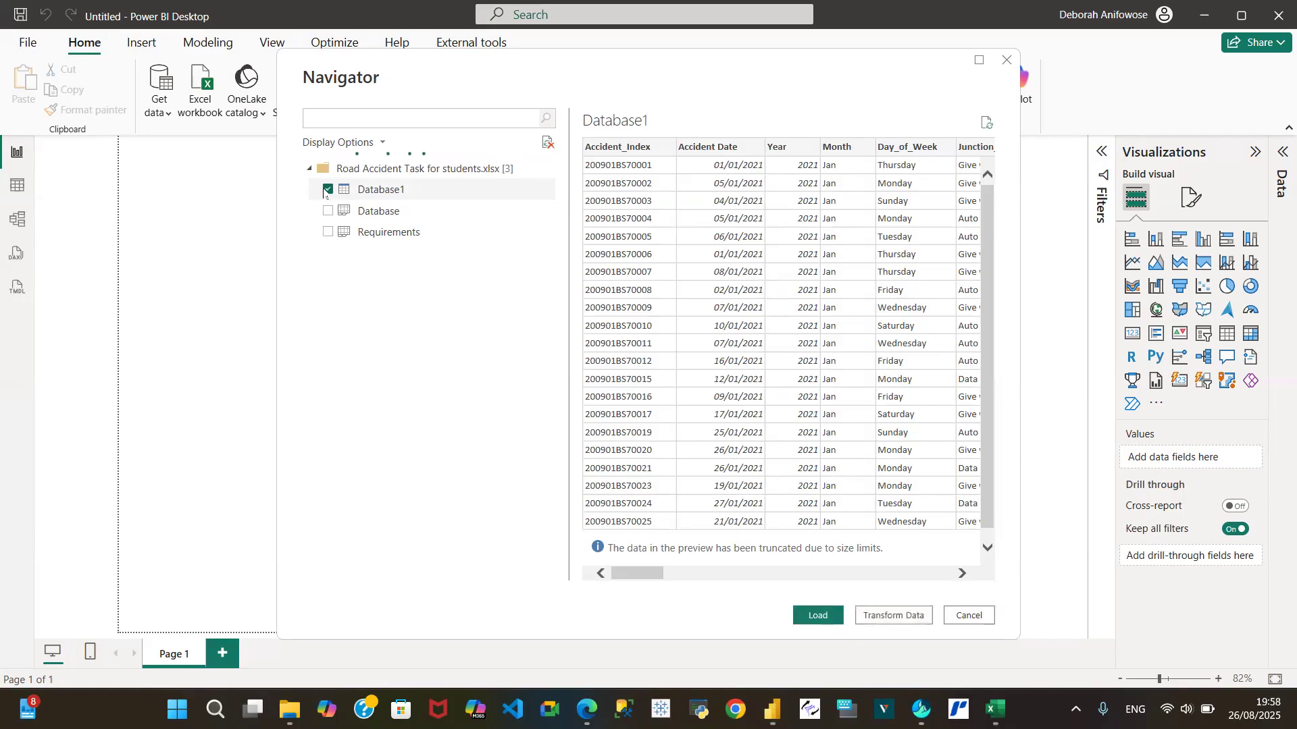
left_click(387, 237)
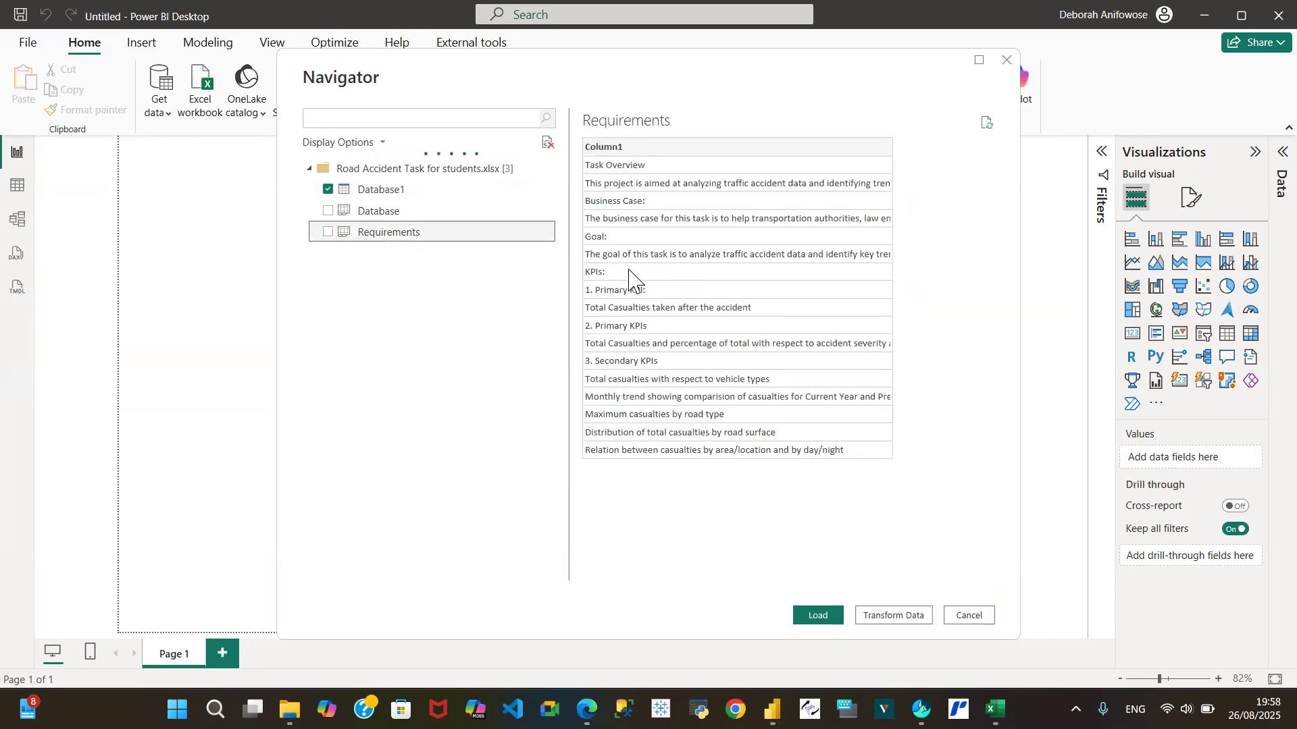
left_click(327, 234)
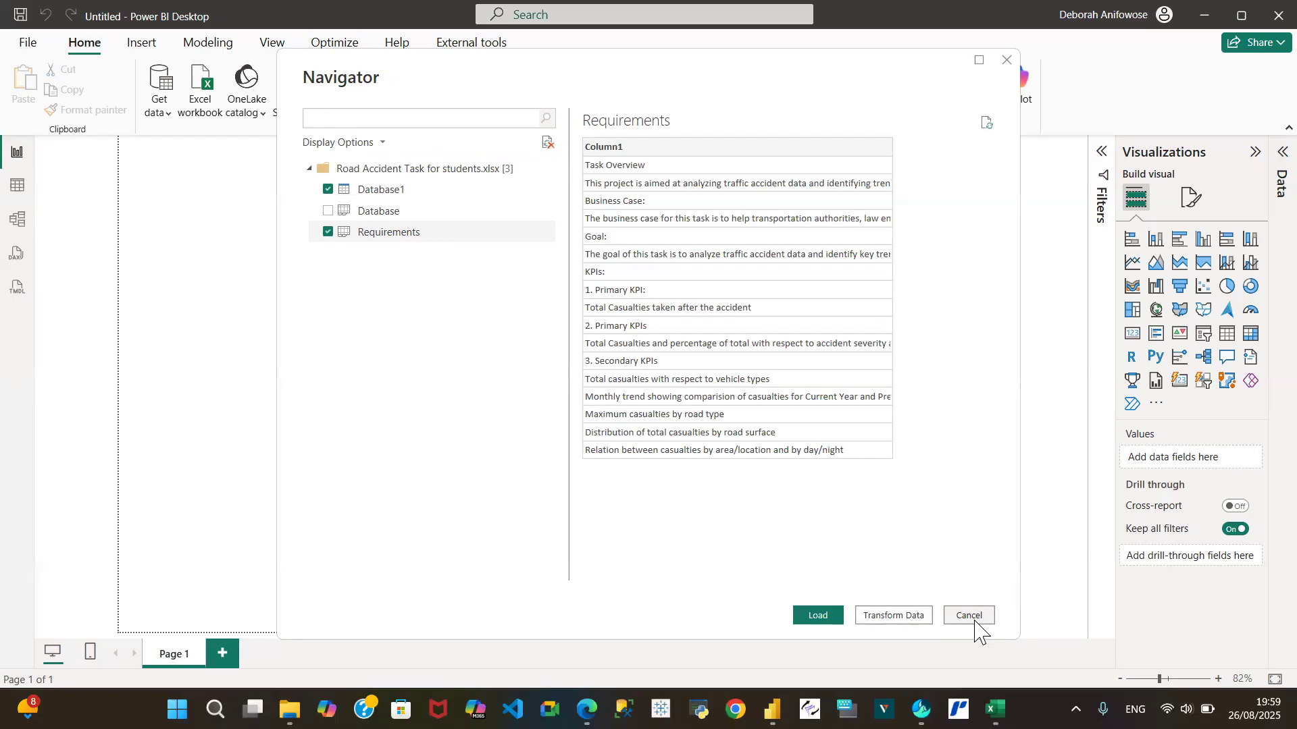
left_click(900, 618)
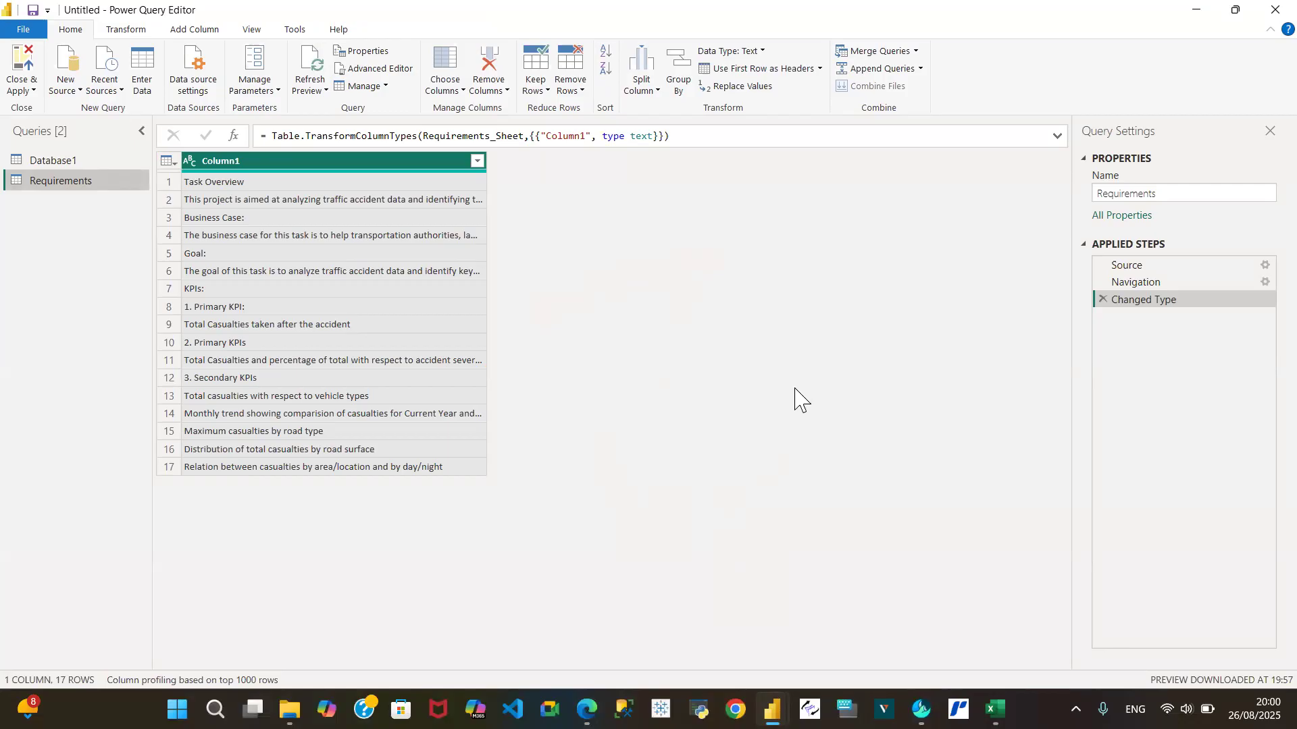
Check the report window in Power BI Desktop, return to Power Query Editor, and display the Database1 query
mouse_move(773, 709)
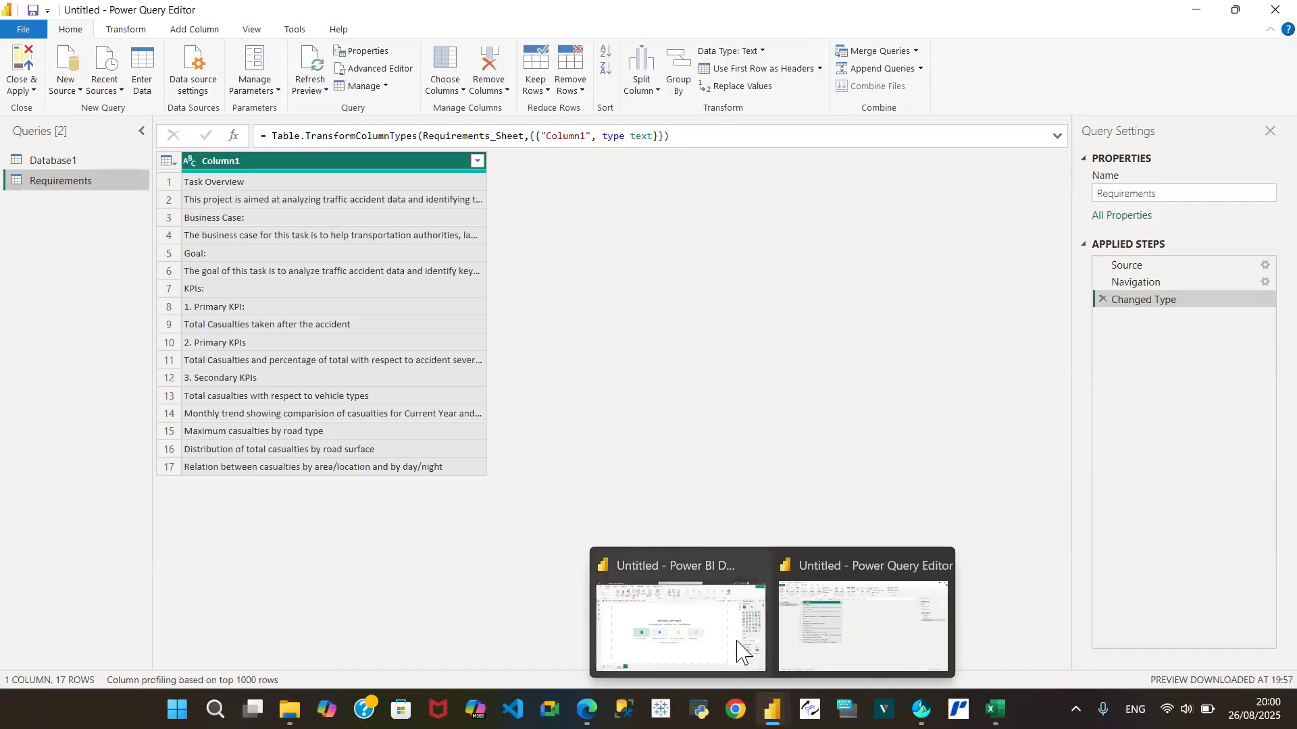
left_click(706, 646)
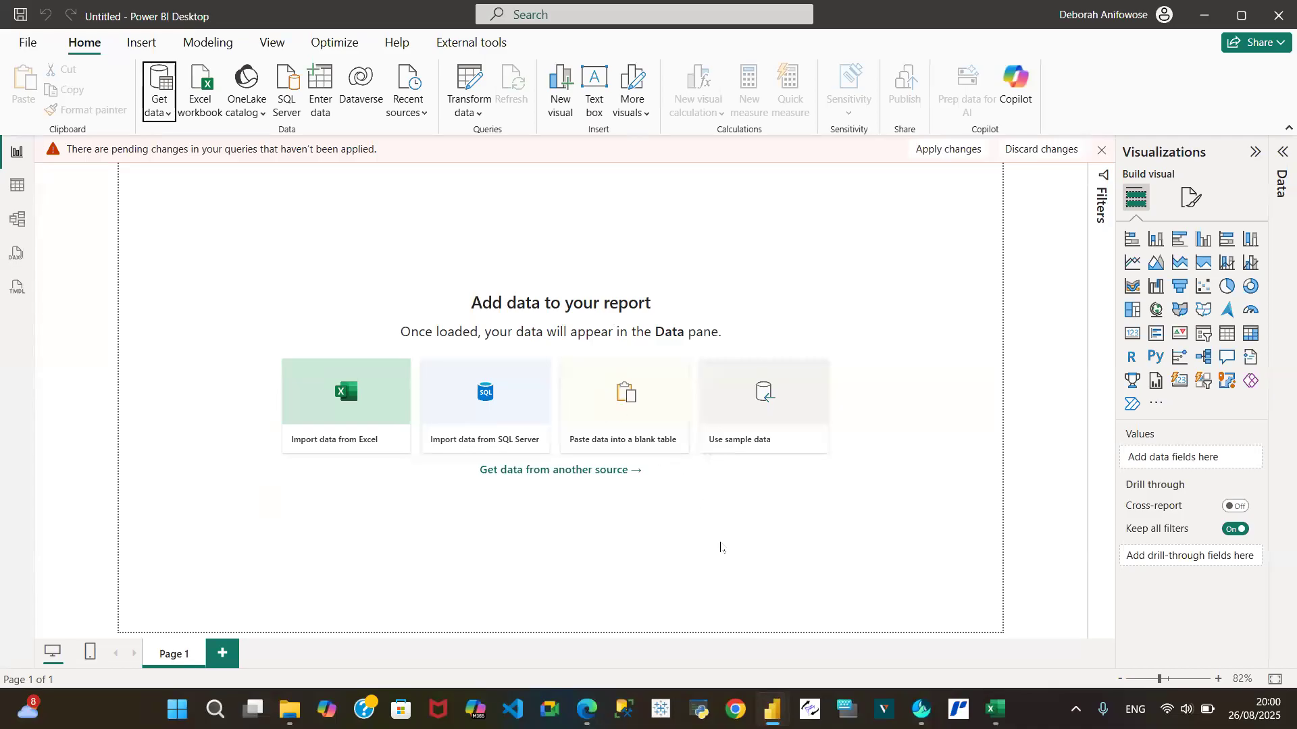
mouse_move(777, 708)
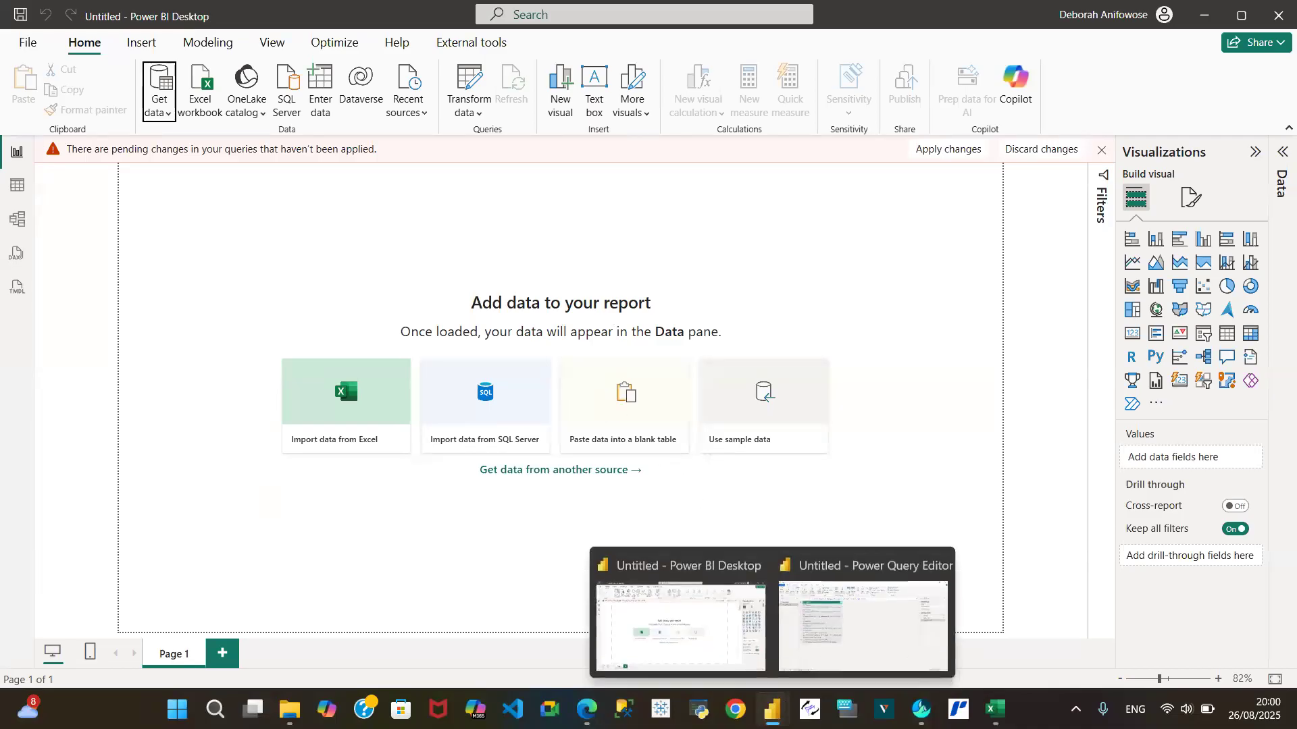
left_click(823, 654)
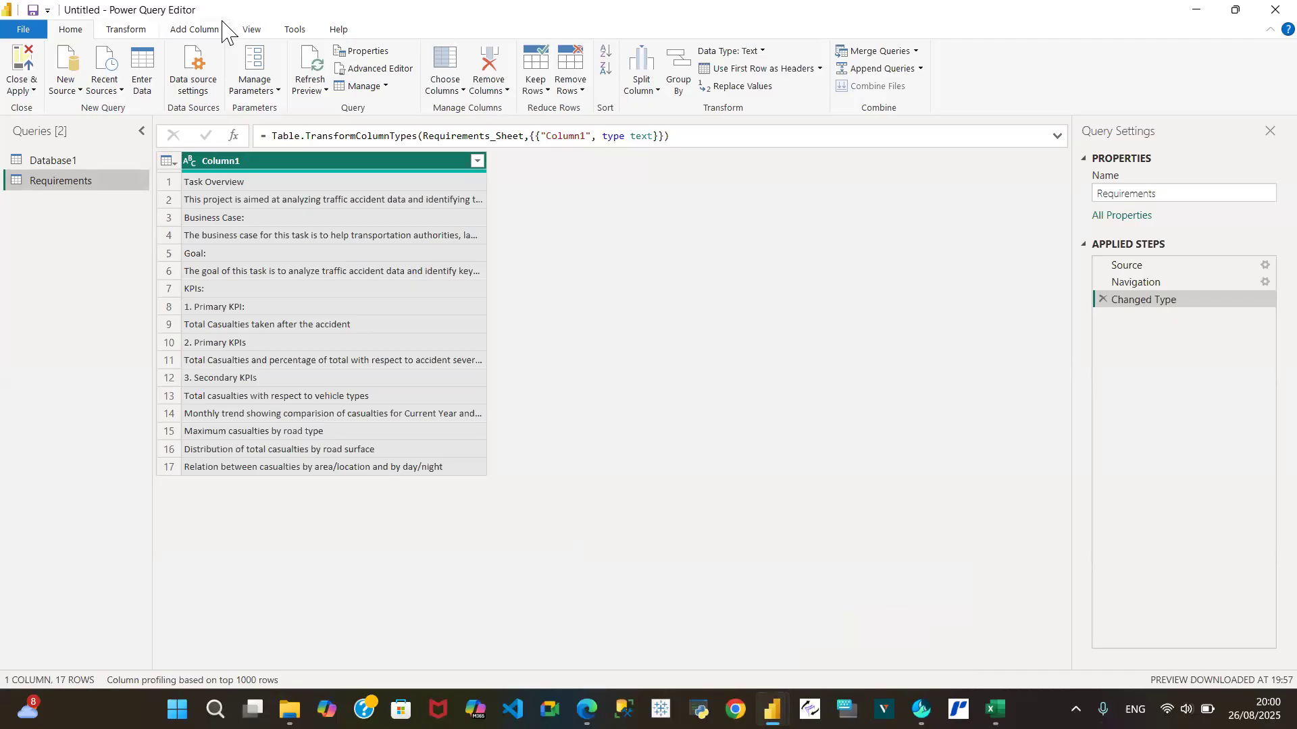
left_click(92, 161)
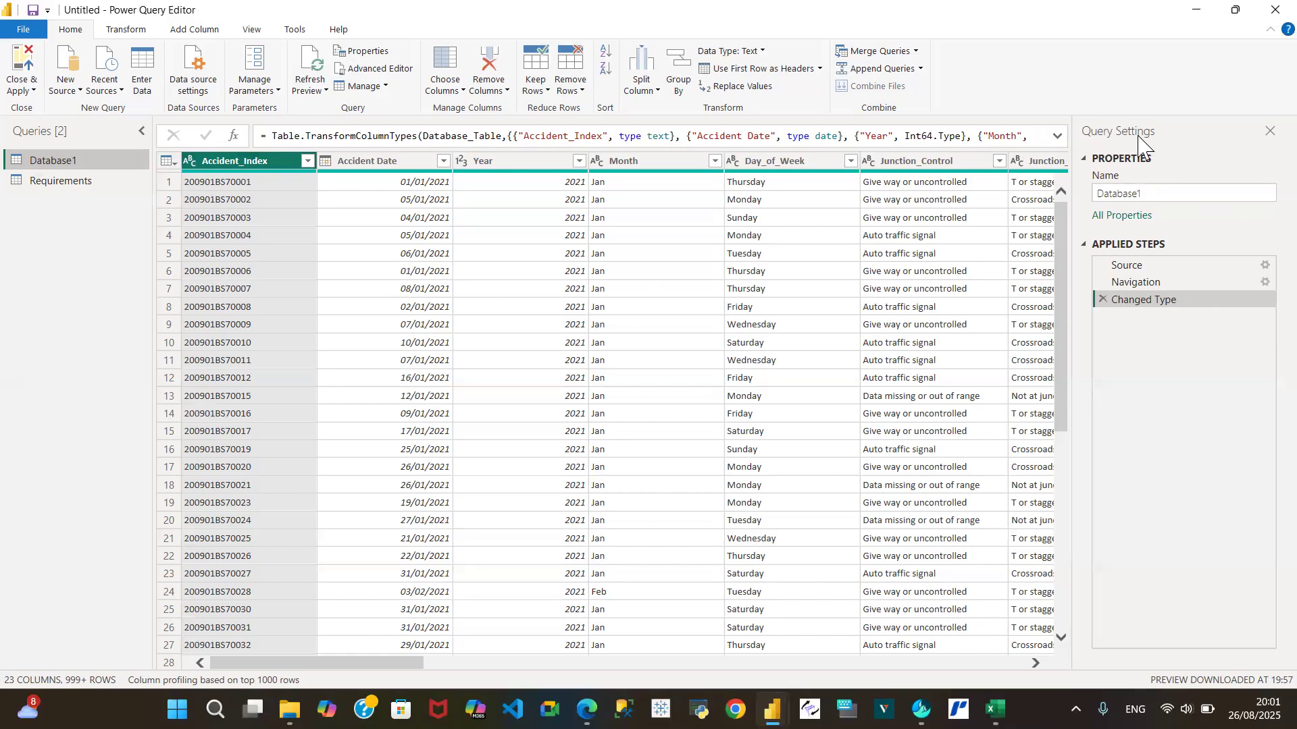
Rename the Database1 query as Road Accident Data
left_click(1149, 193)
left_click(1149, 193)
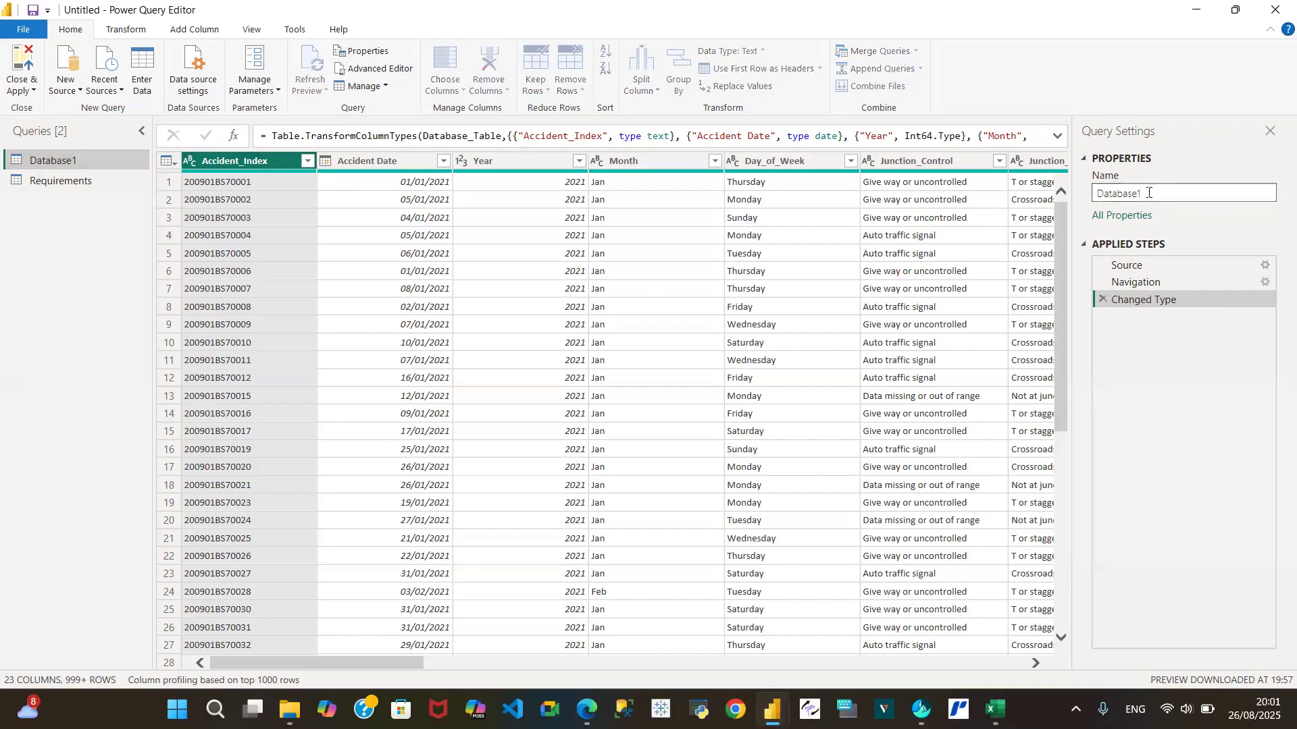
key("ctrl+a")
key("BackSpace")
type("Road Accident Data")
left_click(1226, 231)
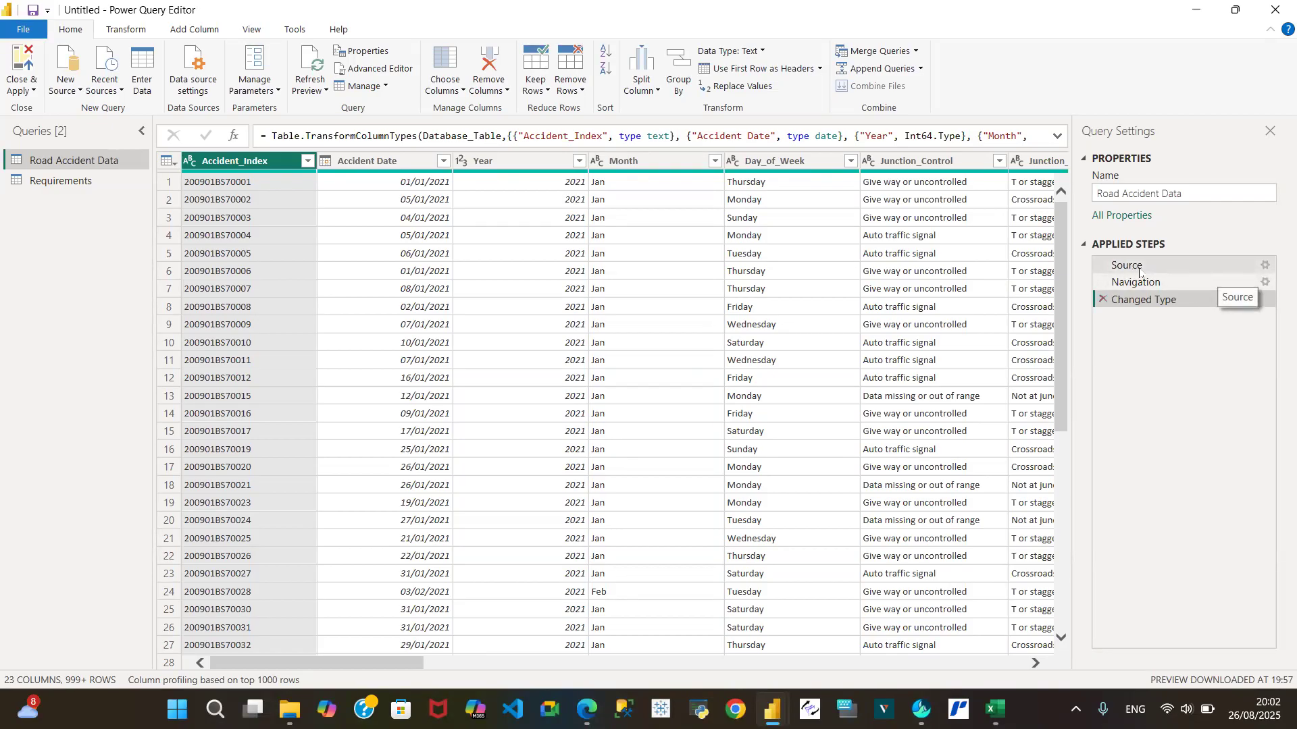
Examine the settings of the Source and Navigation applied steps, closing each without changes, and display the Changed Type step
left_click(1268, 271)
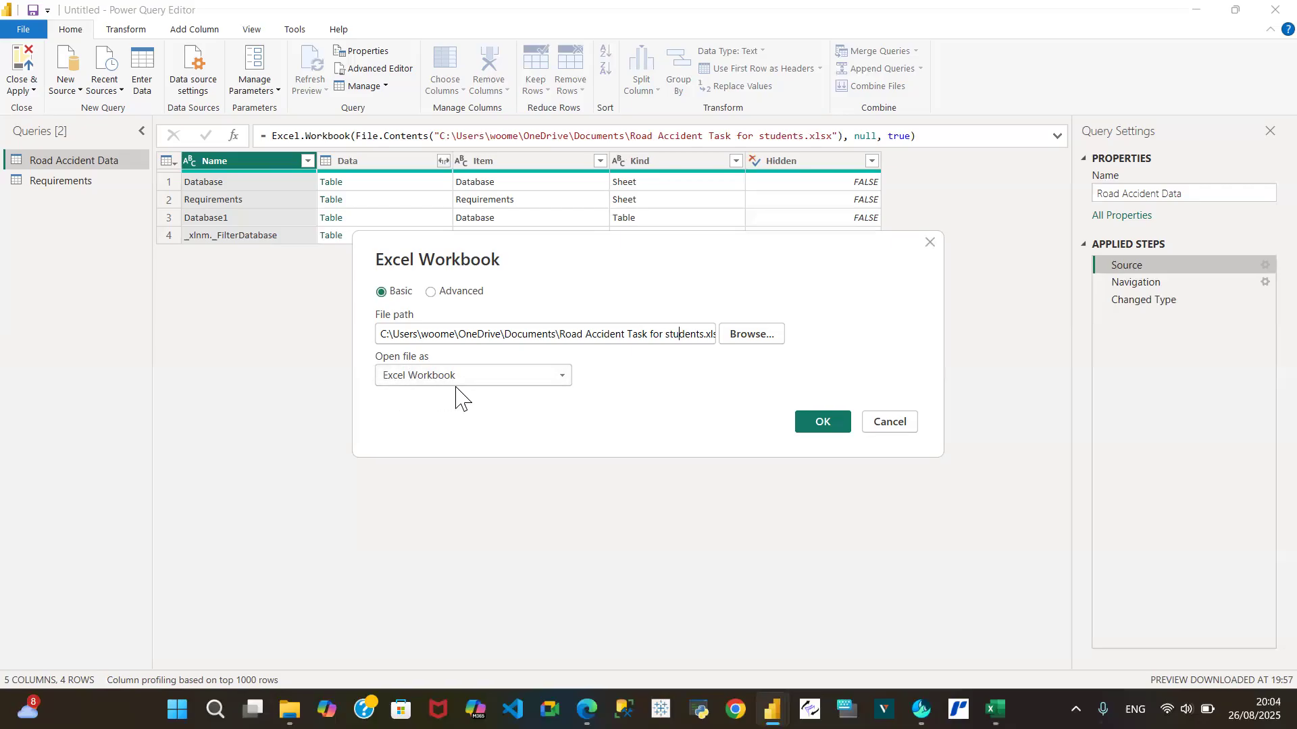
left_click(892, 422)
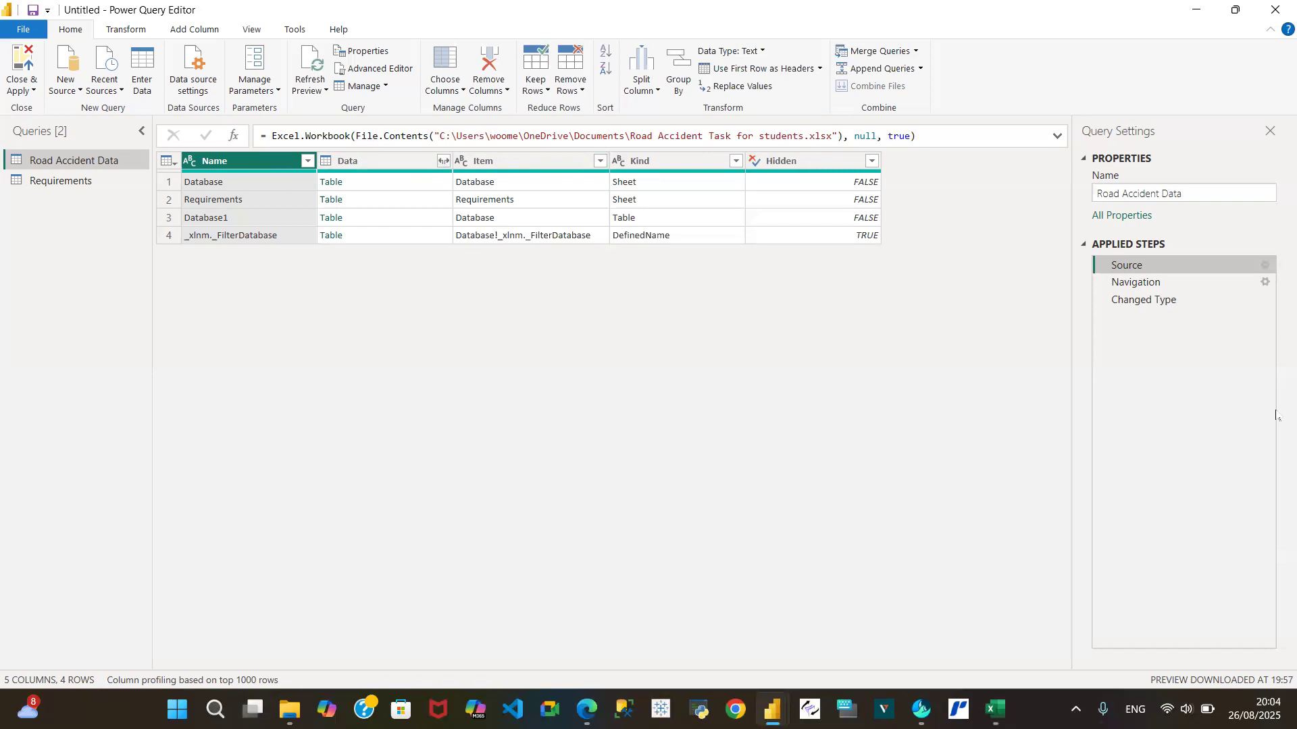
left_click(1212, 289)
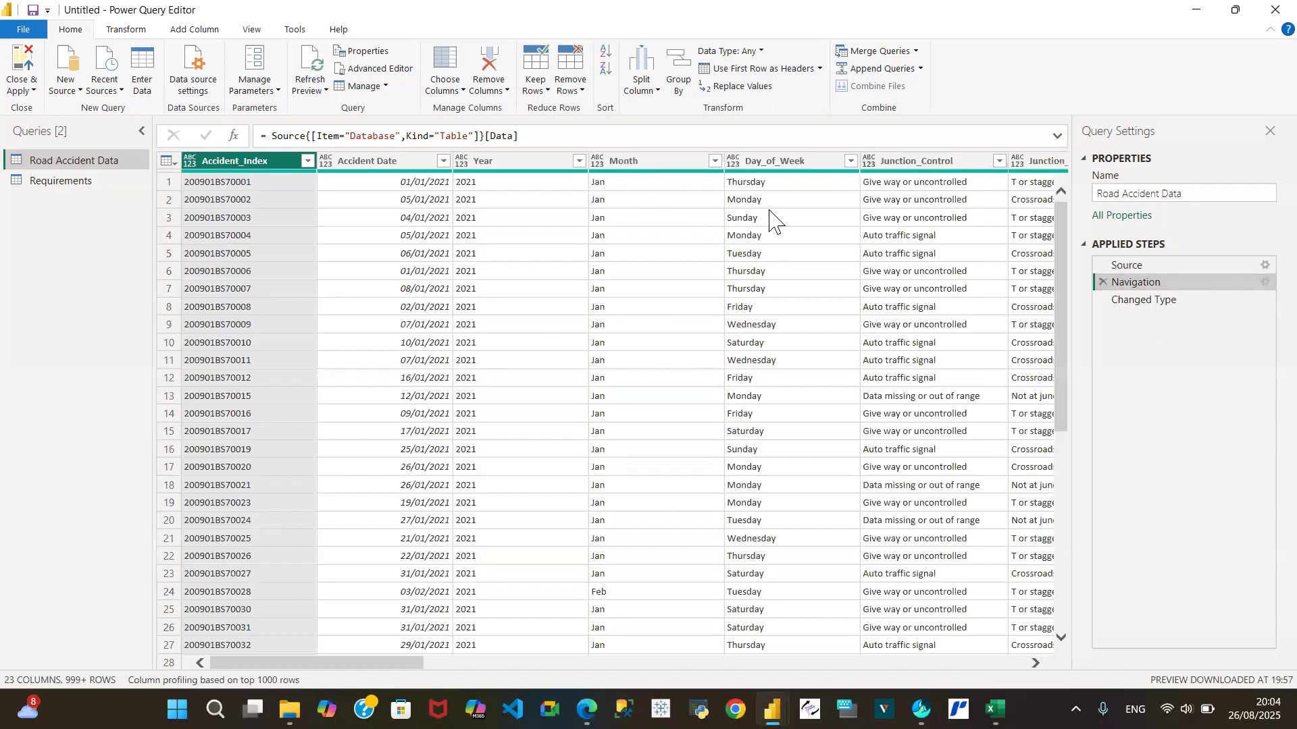
left_click(1262, 283)
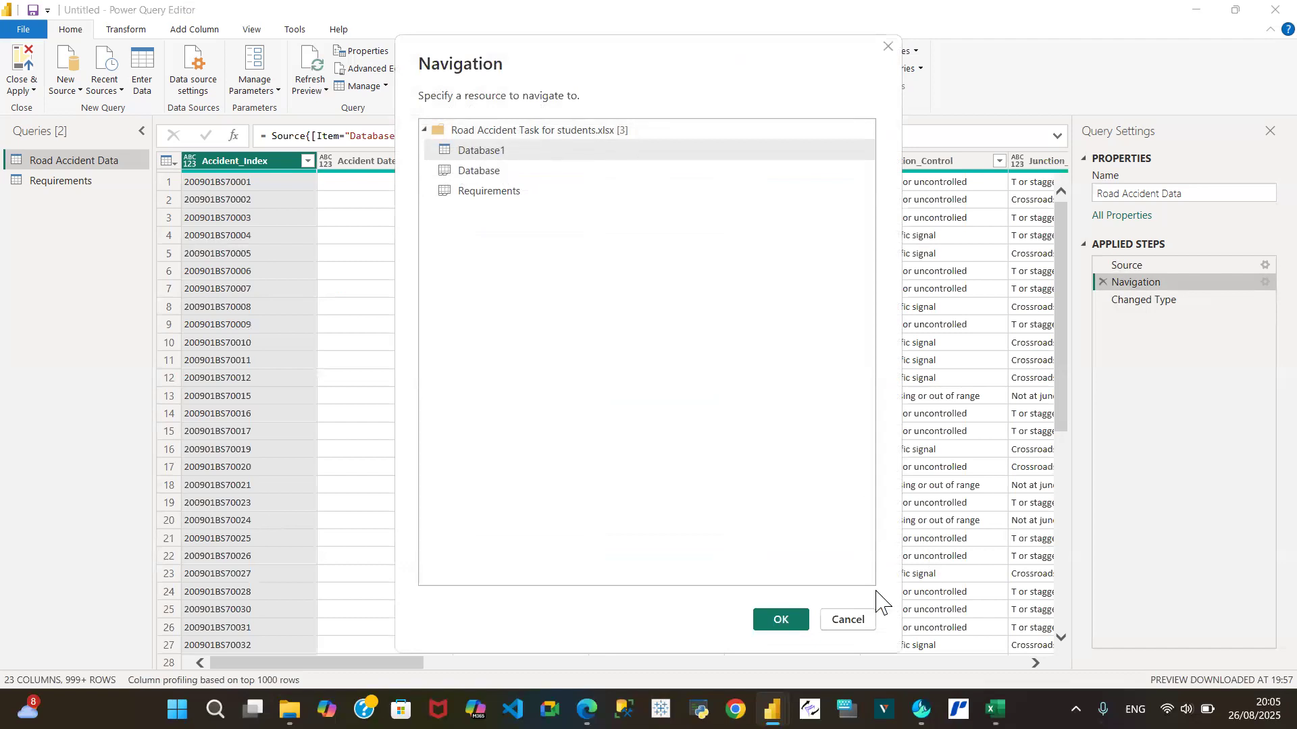
left_click(847, 620)
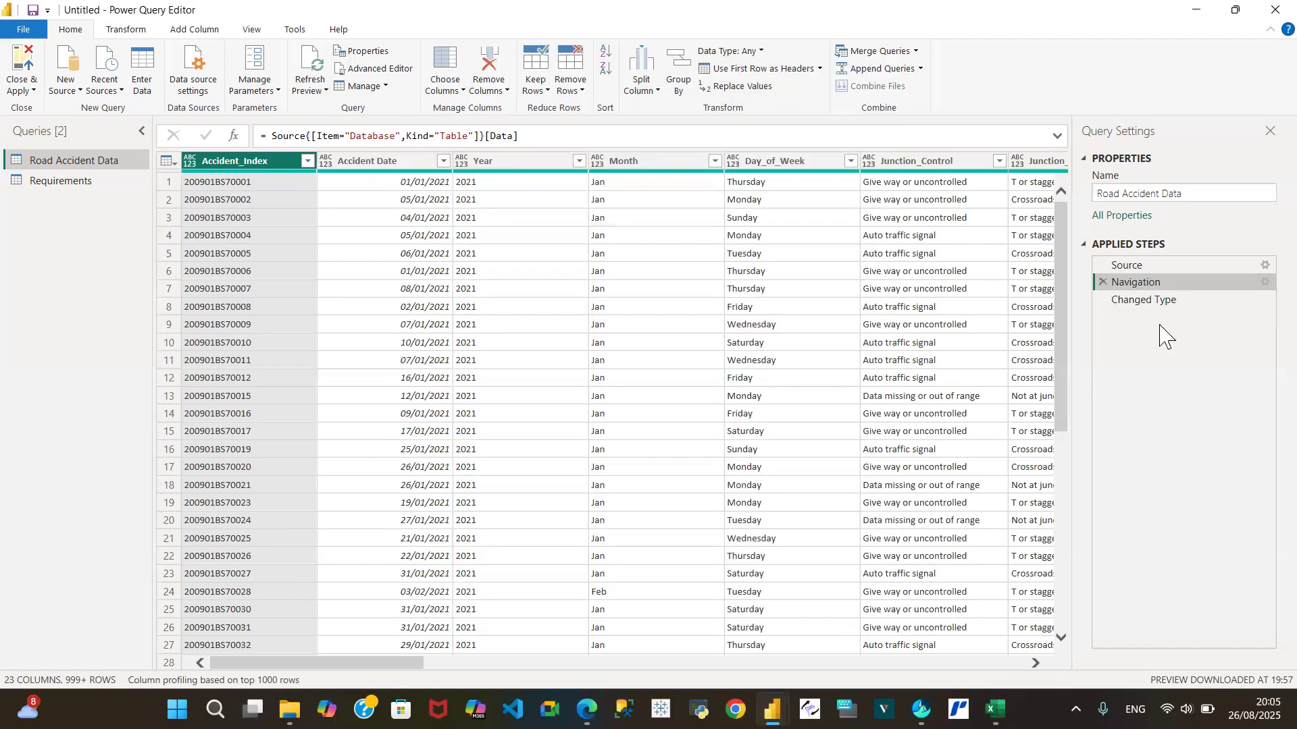
left_click(1141, 300)
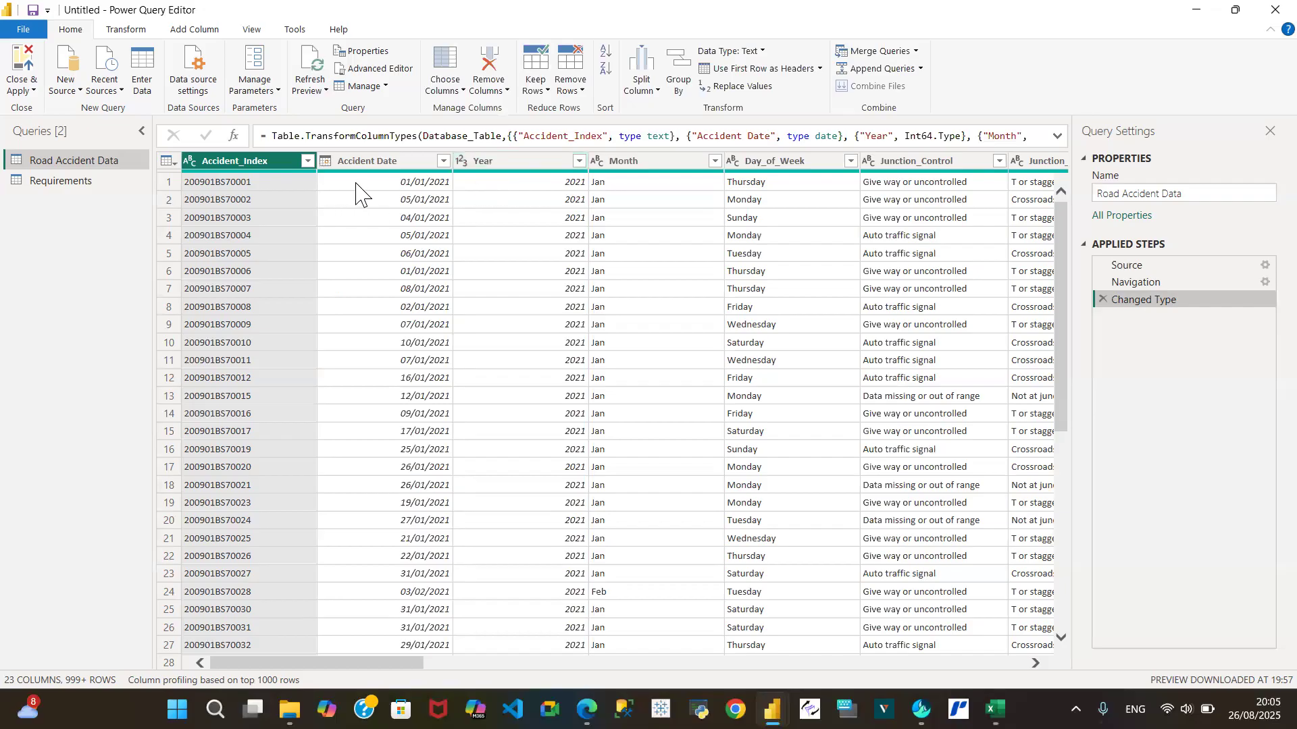
Compare the column types at the Navigation and Changed Type steps, and check the data type options for Accident_Index
left_click(1205, 284)
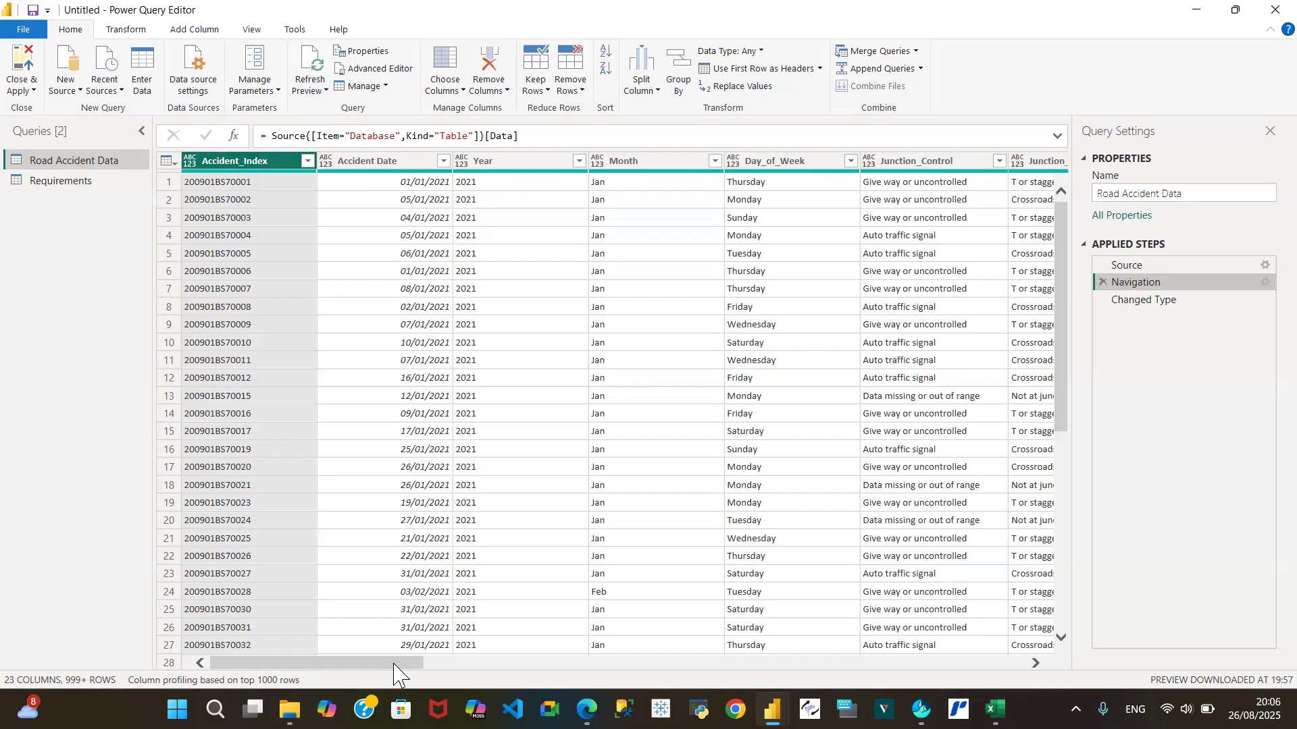
left_click_drag(392, 664, 919, 726)
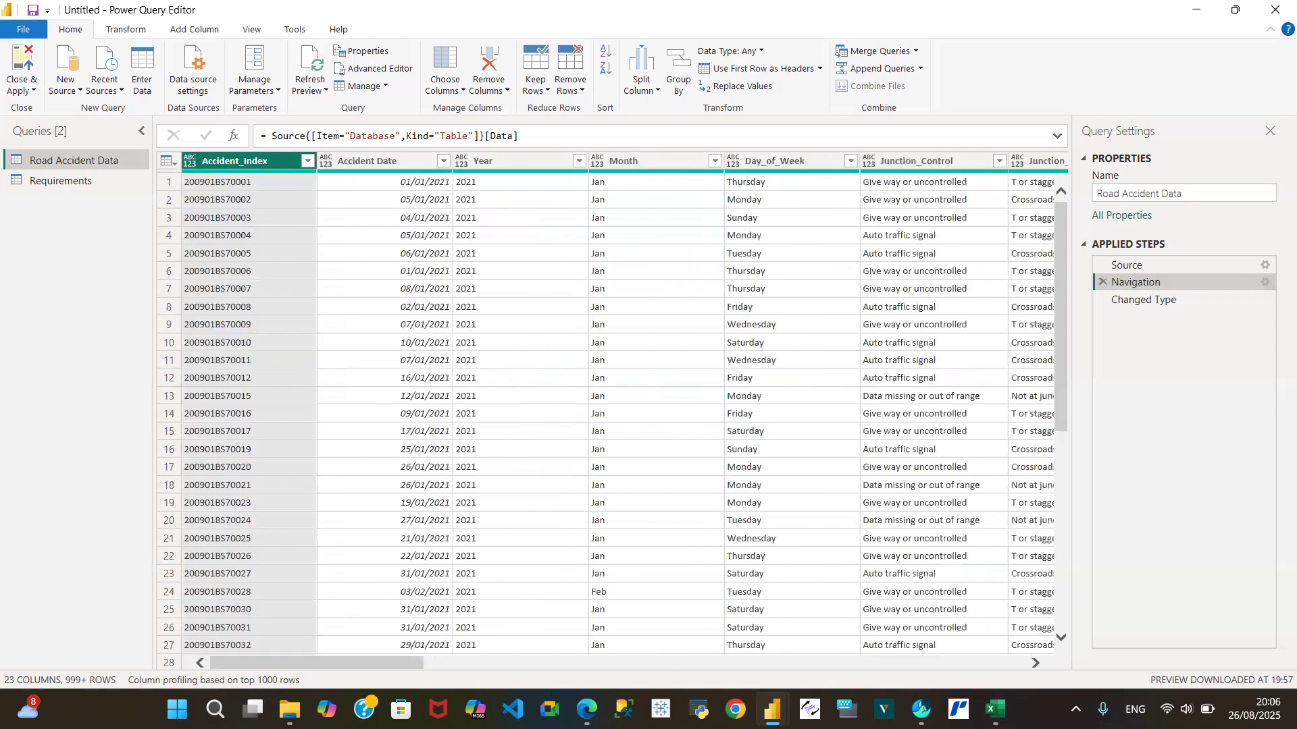
left_click(1160, 301)
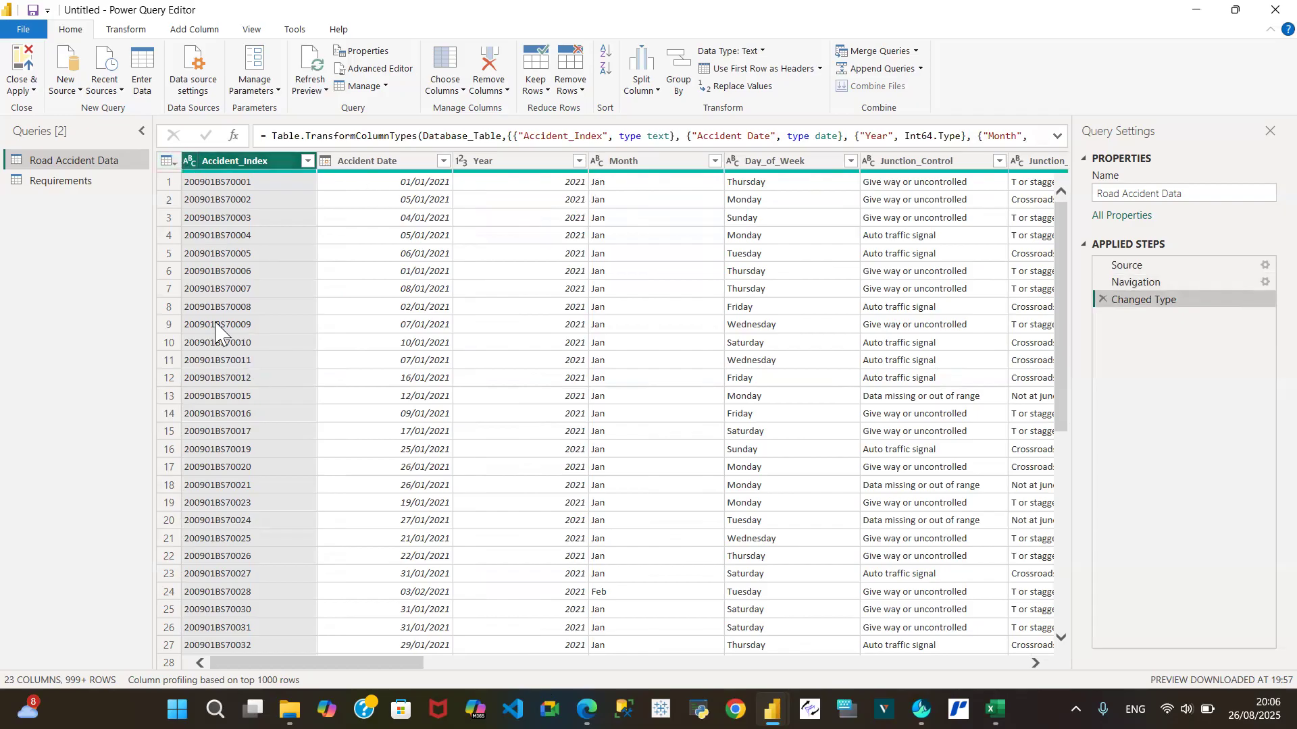
left_click(190, 162)
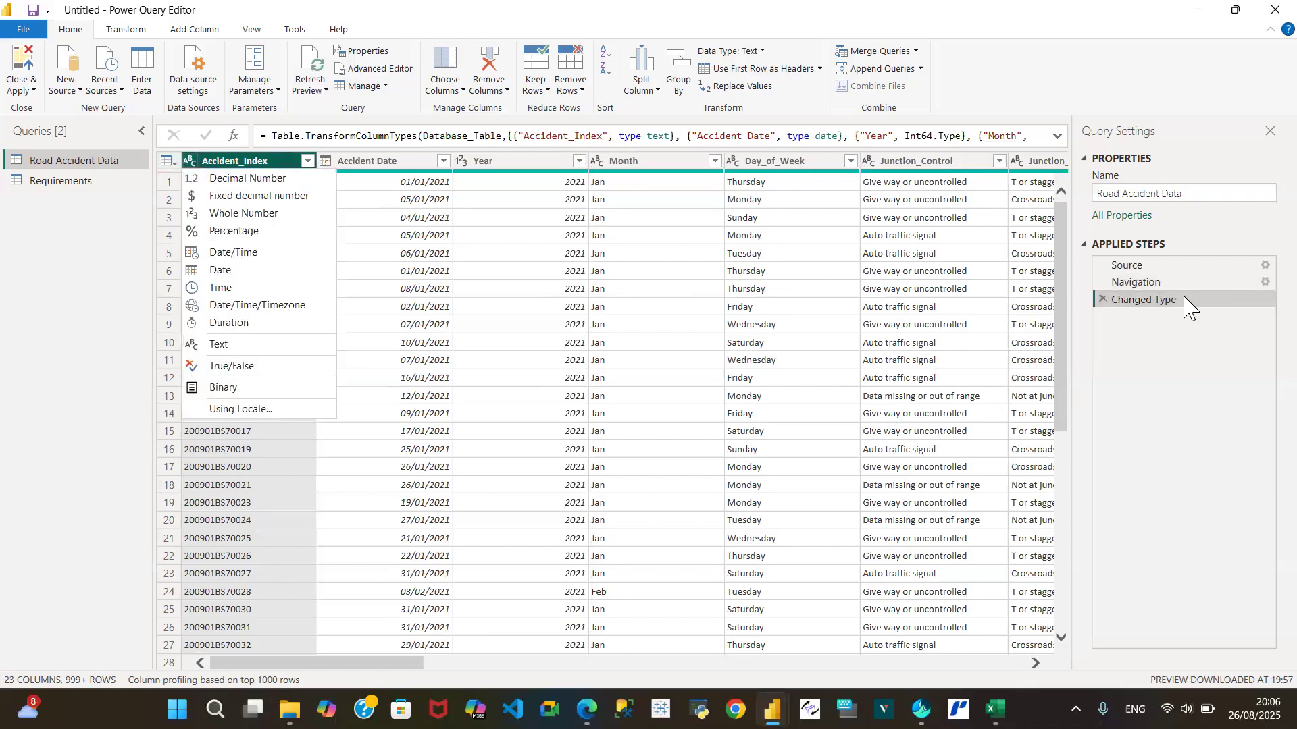
left_click(1175, 352)
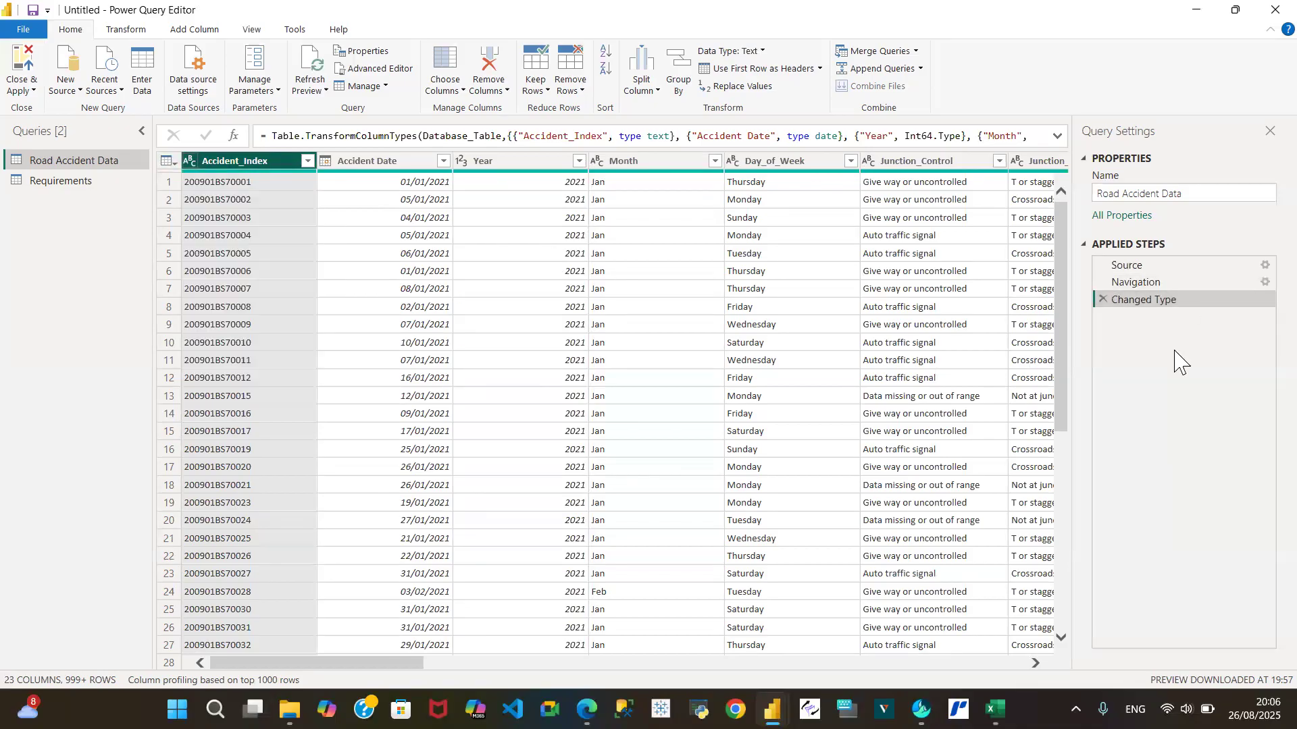
Delete the automatic Changed Type step and set the Accident_Index column's data type to Text
left_click(1103, 299)
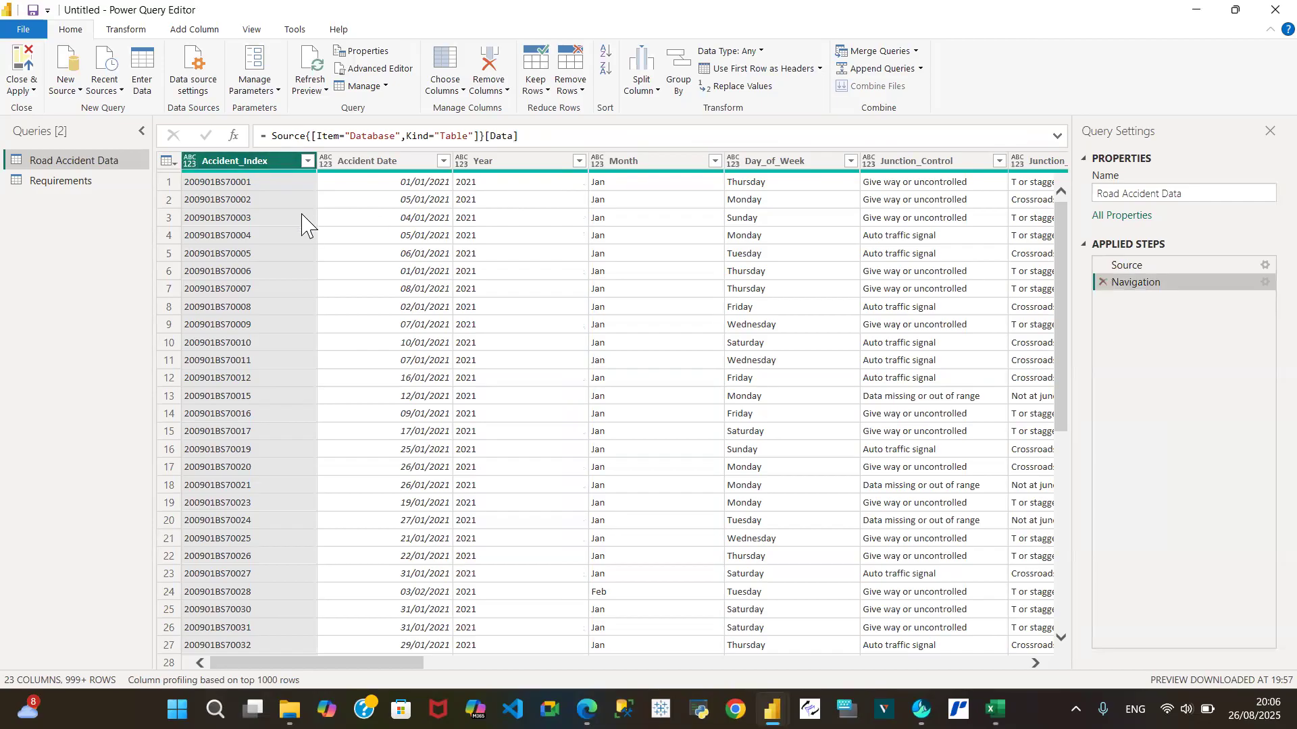
left_click(189, 162)
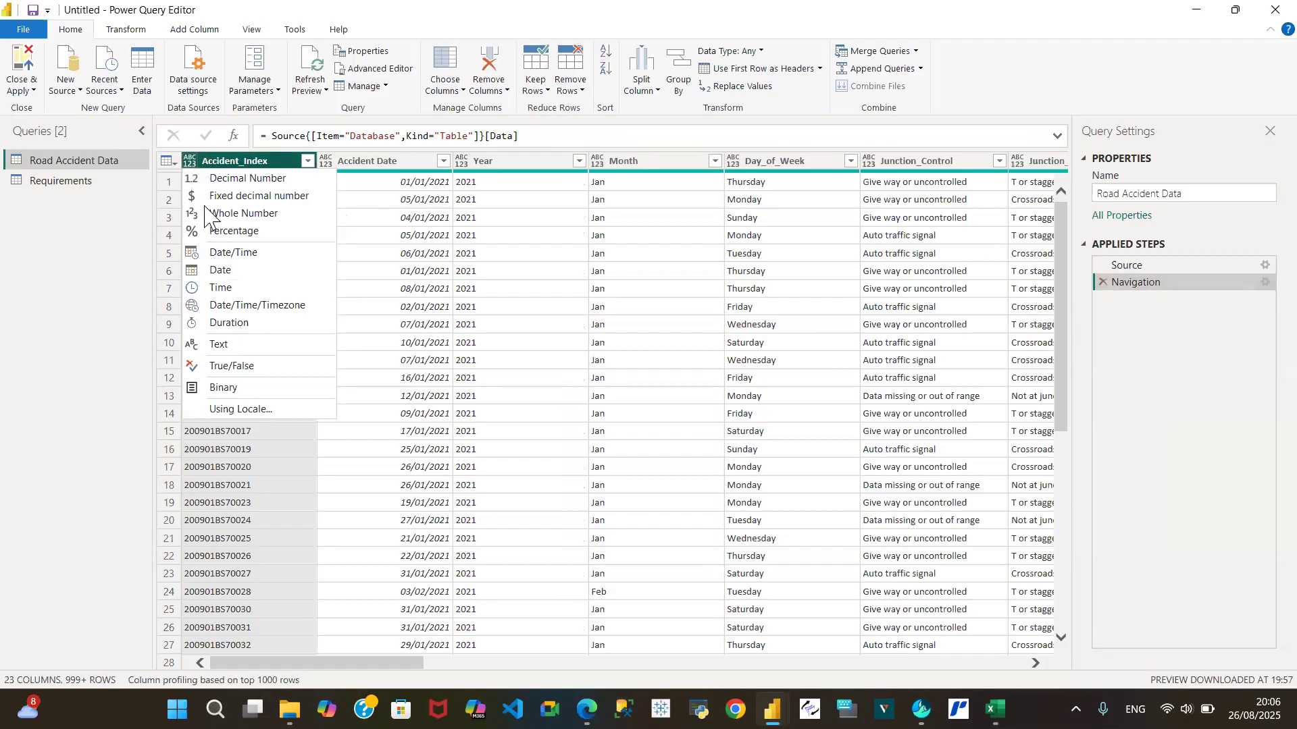
left_click(247, 348)
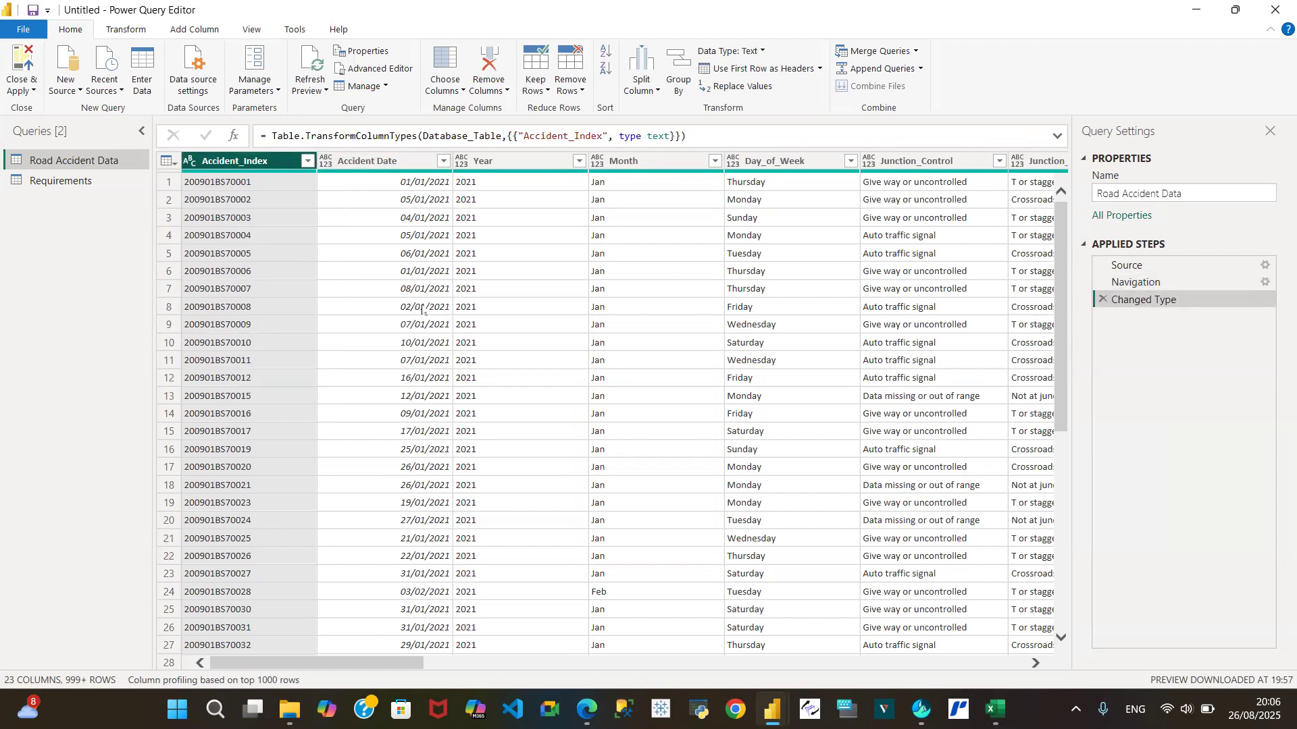
Set the Accident Date column's data type to Date and the Year column's data type to Whole Number
left_click(325, 164)
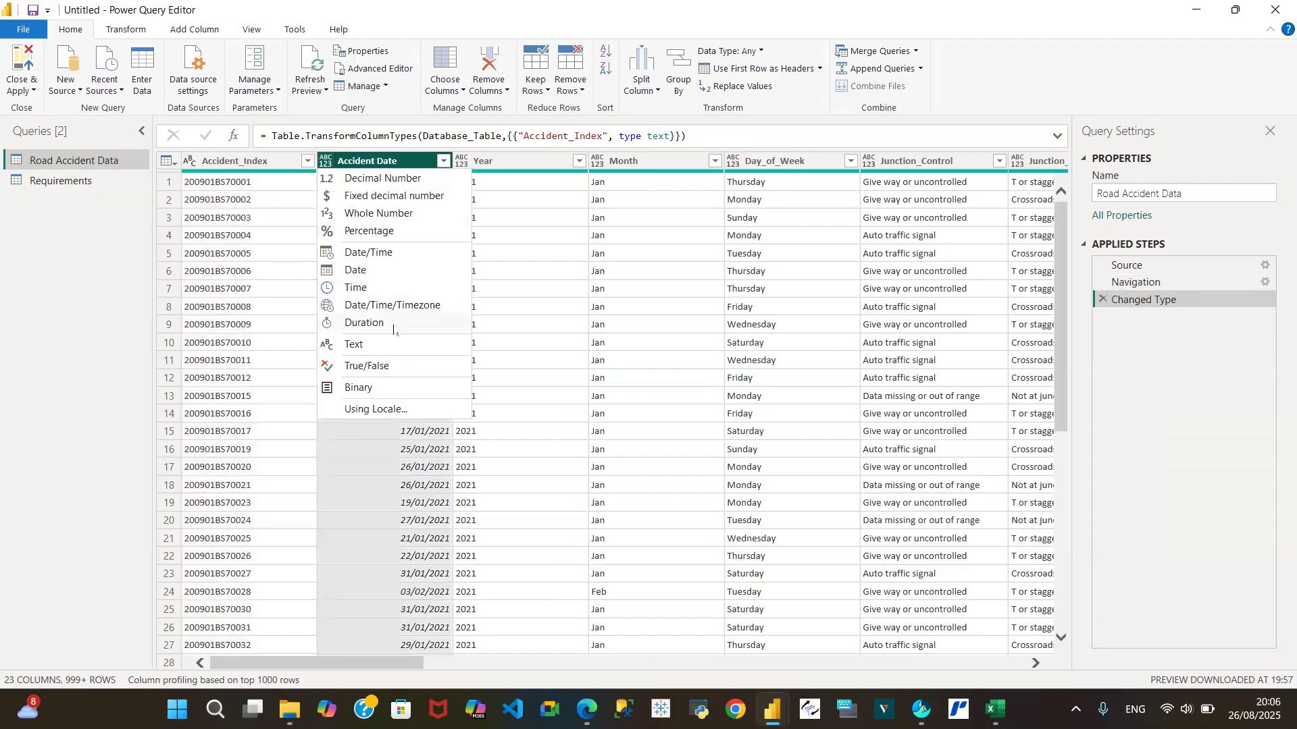
left_click(374, 270)
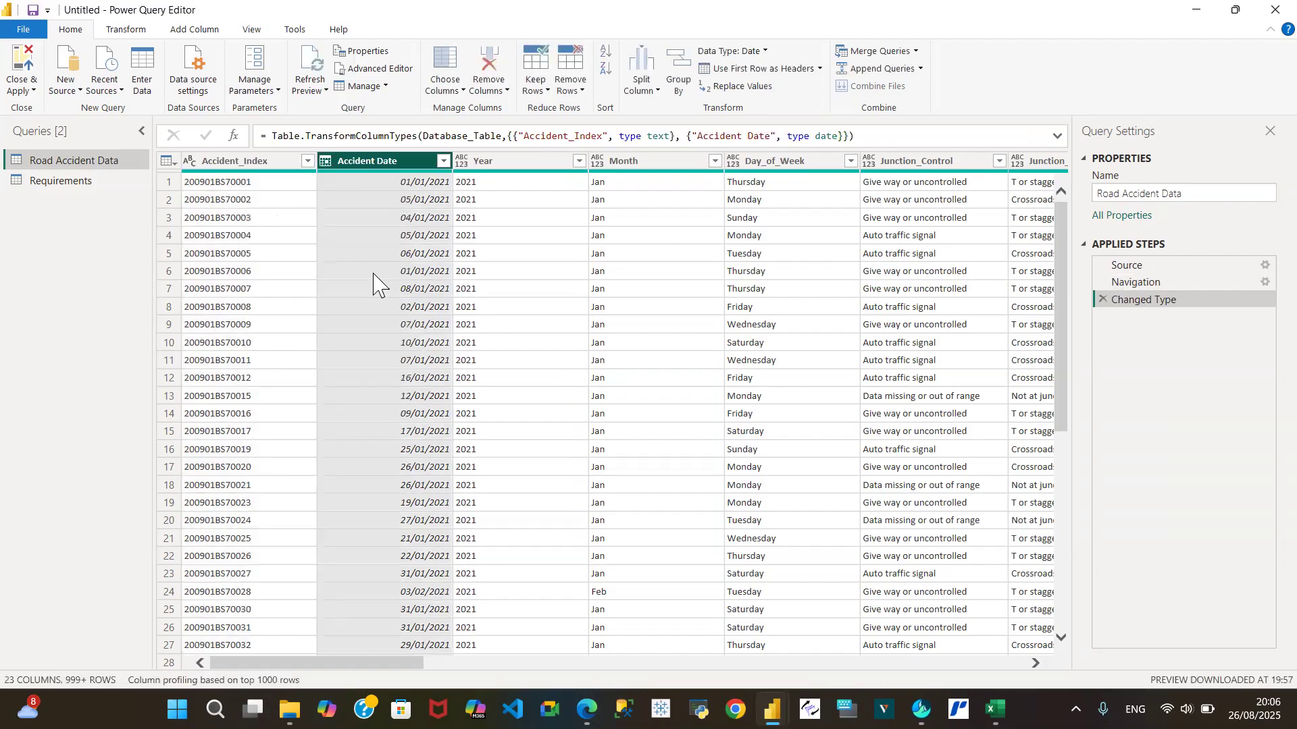
left_click(461, 163)
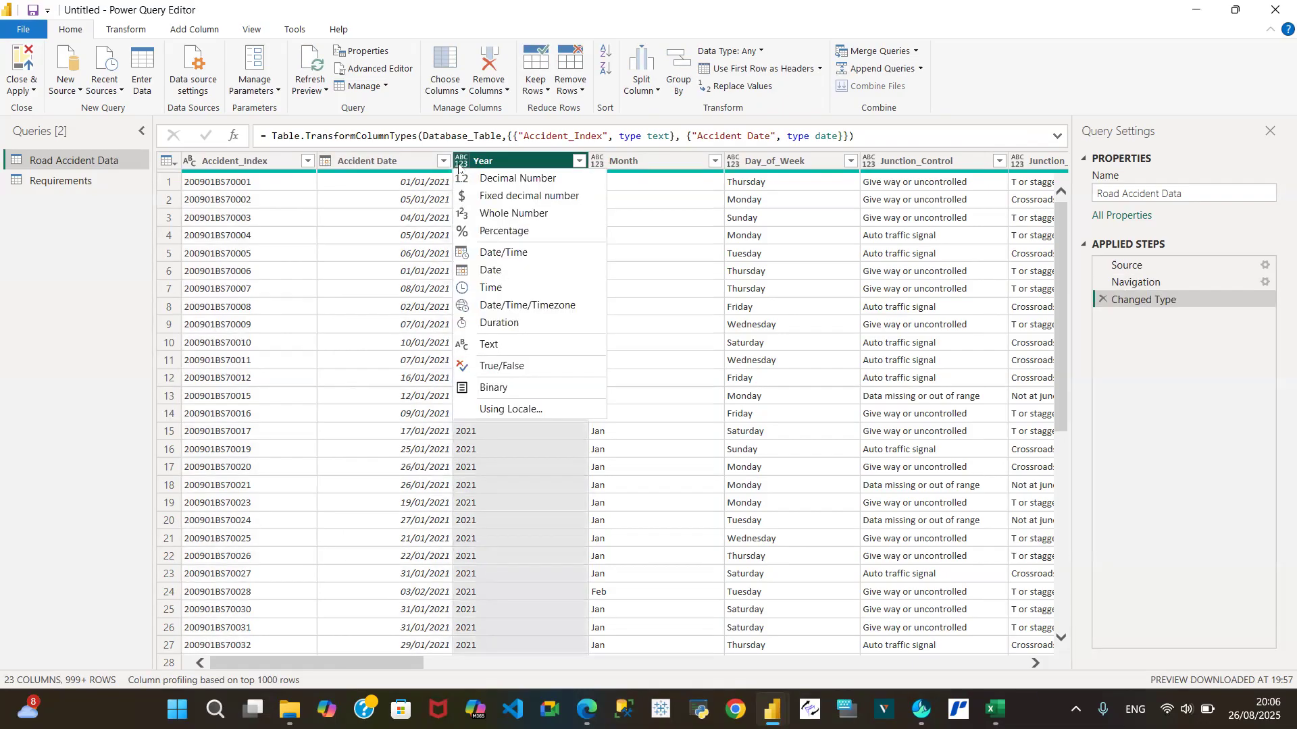
left_click(495, 214)
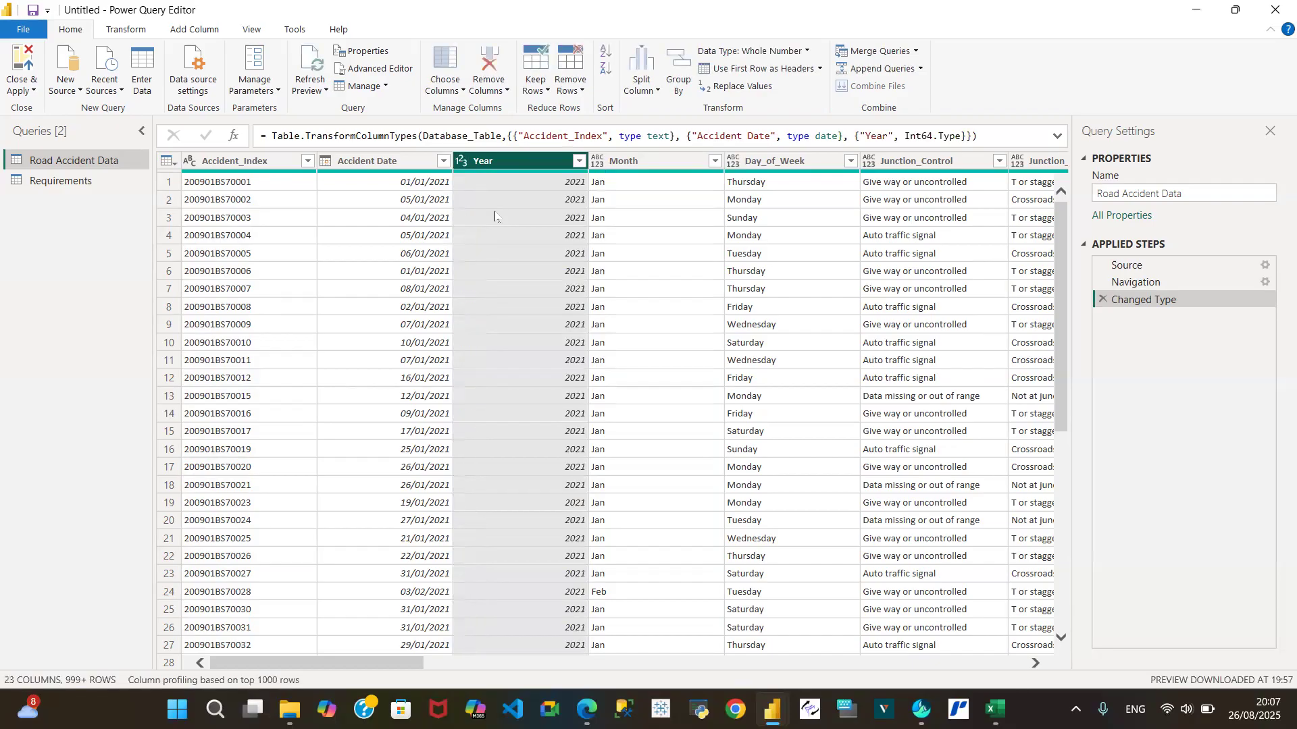
Set the data type of the Month and Day_of_Week columns to Text
left_click(597, 165)
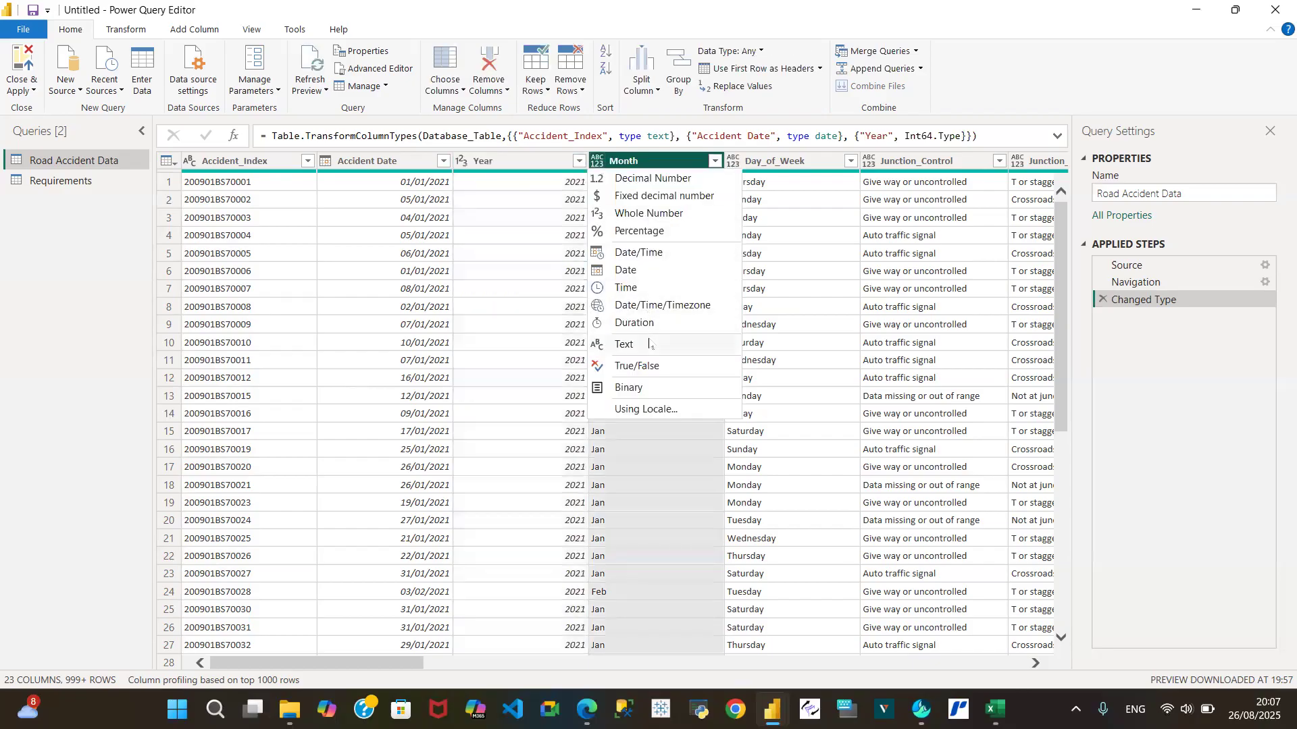
key("Escape")
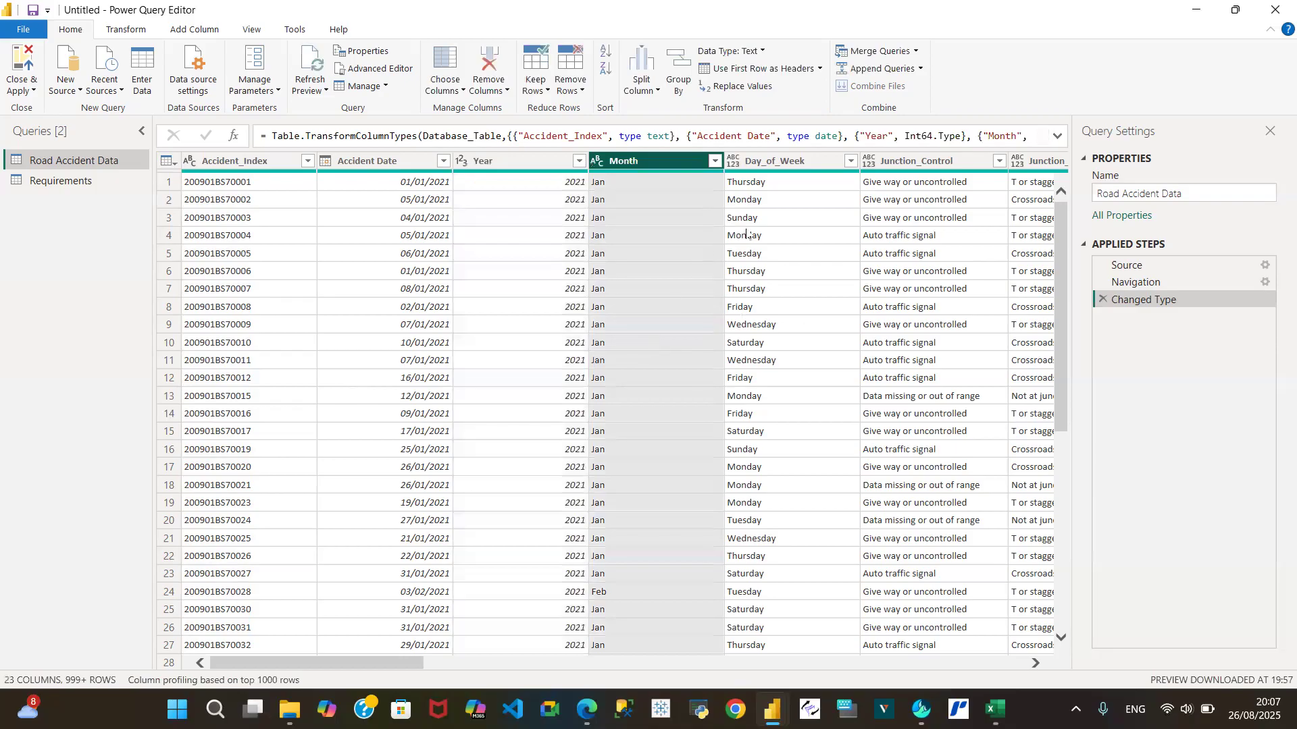
left_click(733, 164)
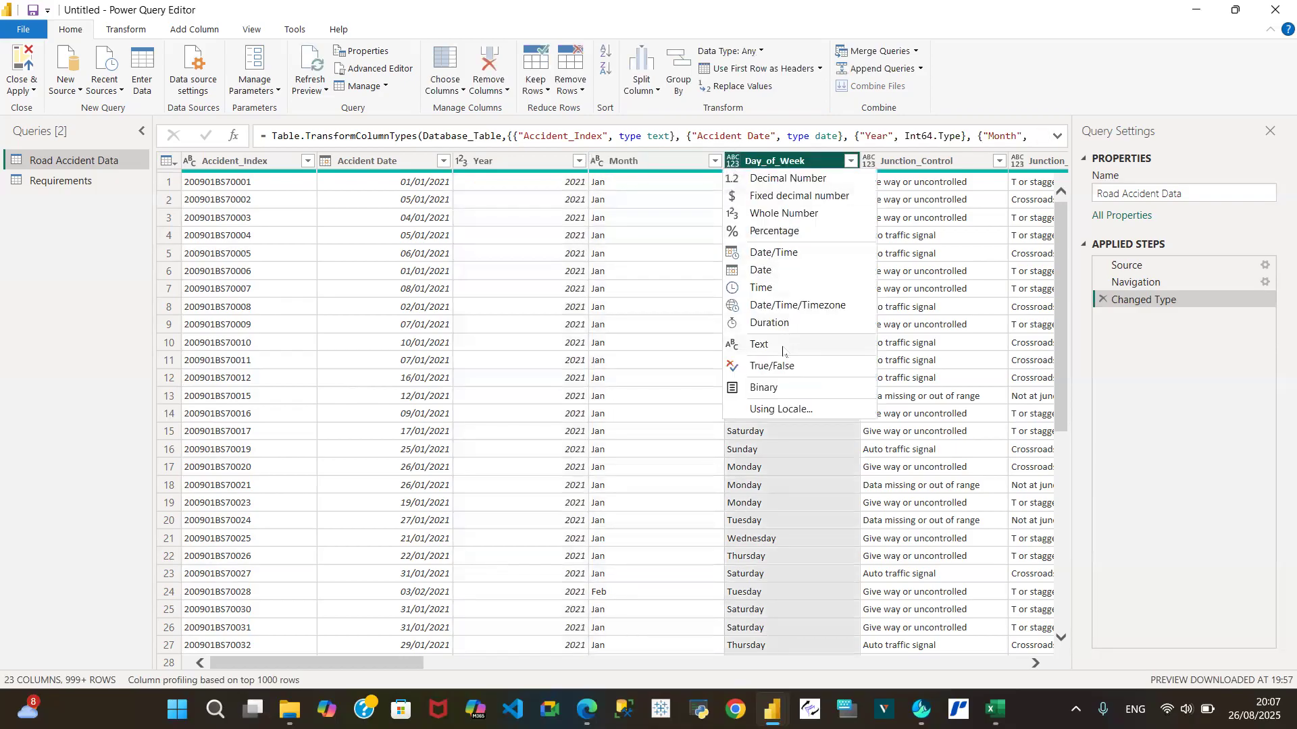
left_click(759, 344)
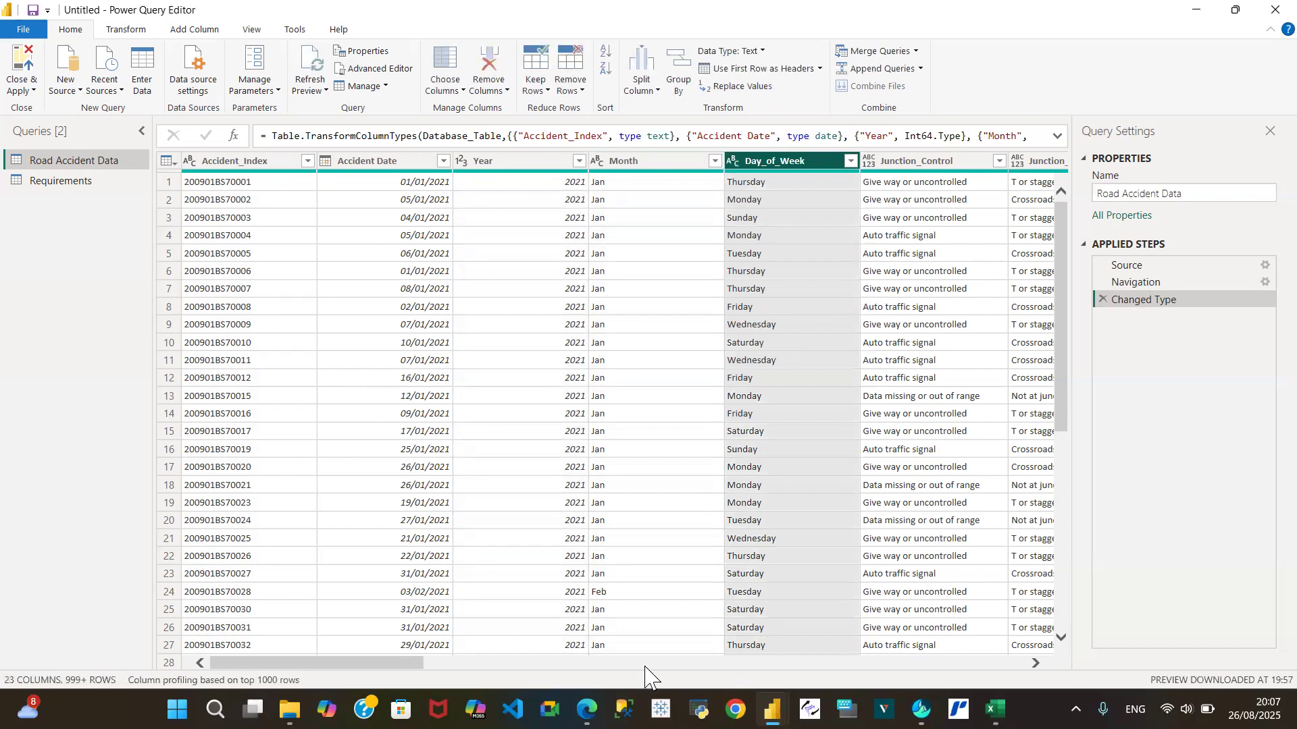
Set the data type of the Junction_Control, Junction_Detail and Accident_Severity columns to Text
left_click_drag(407, 668, 498, 684)
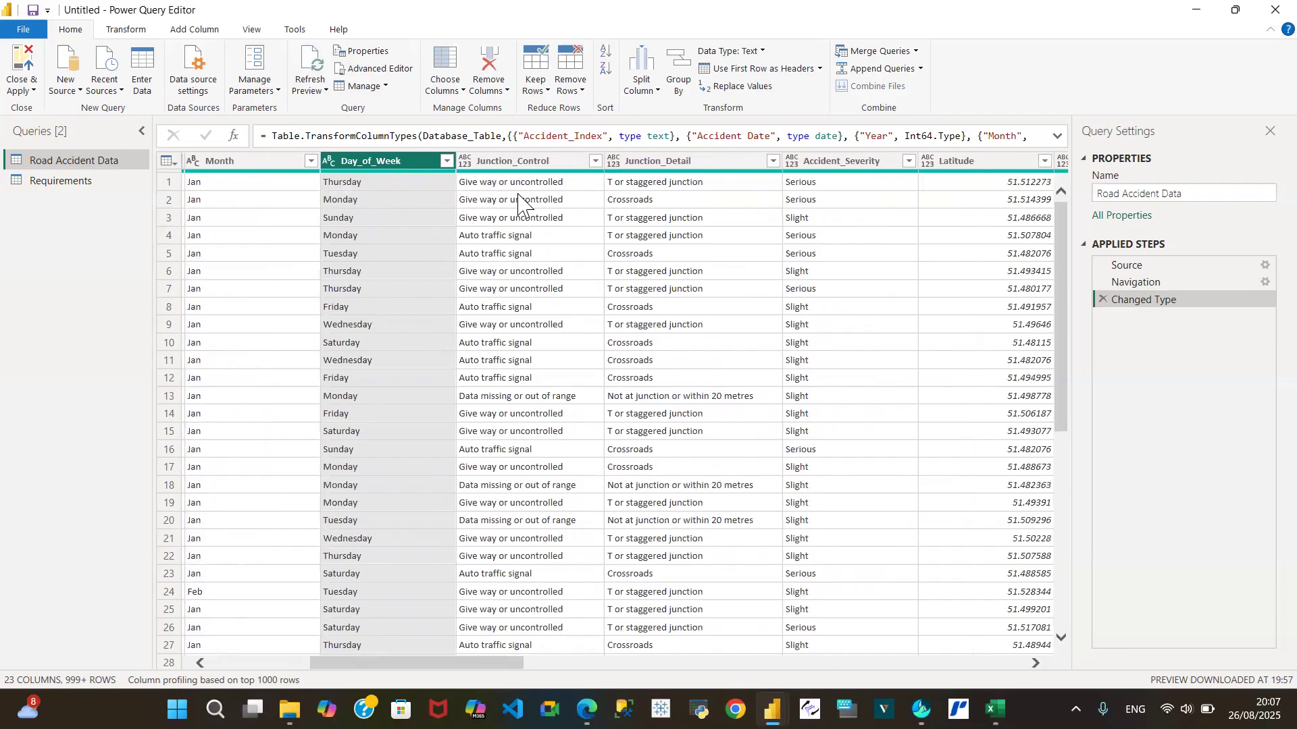
left_click(466, 164)
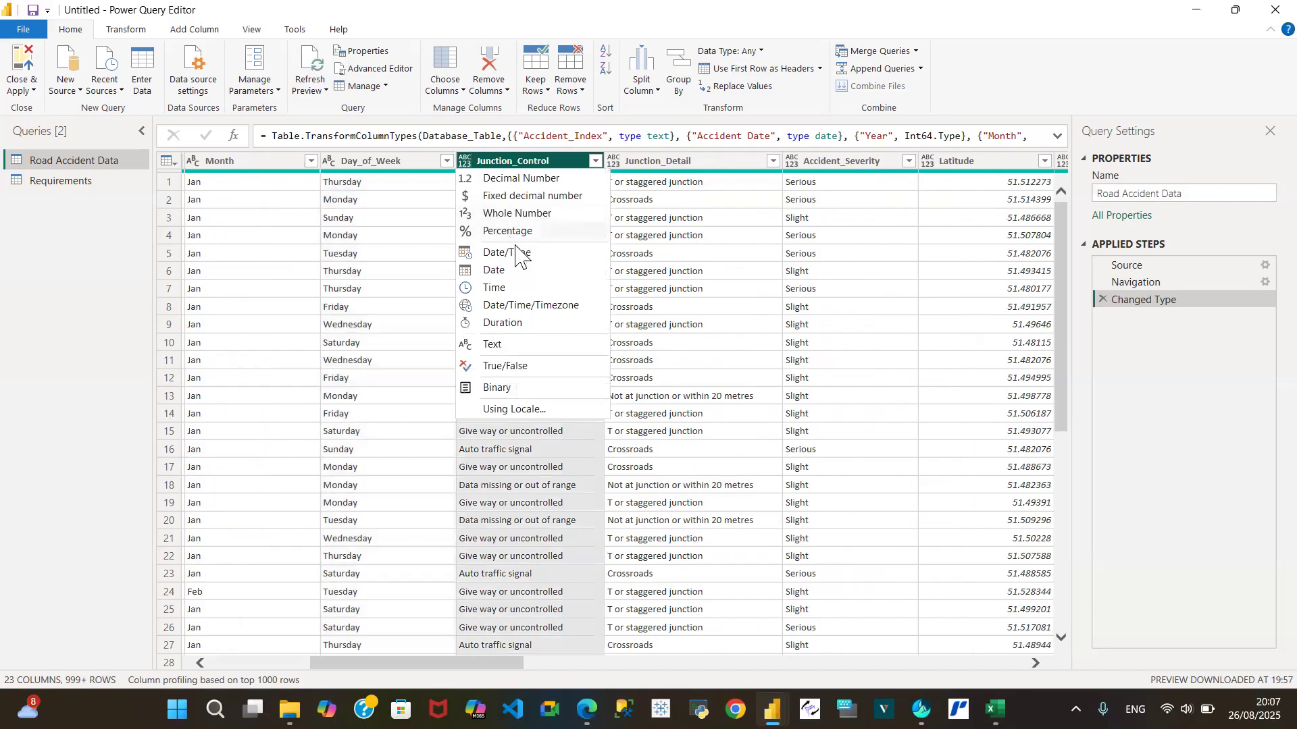
left_click(530, 351)
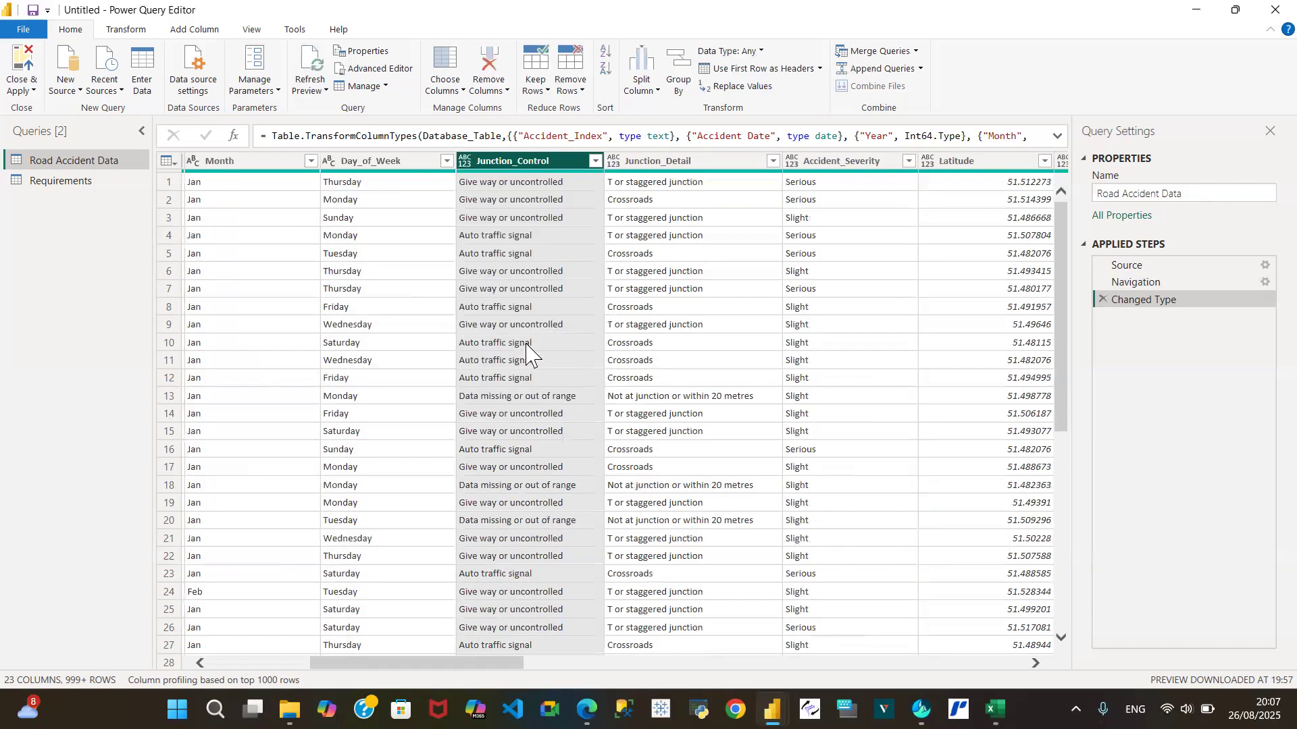
left_click(616, 163)
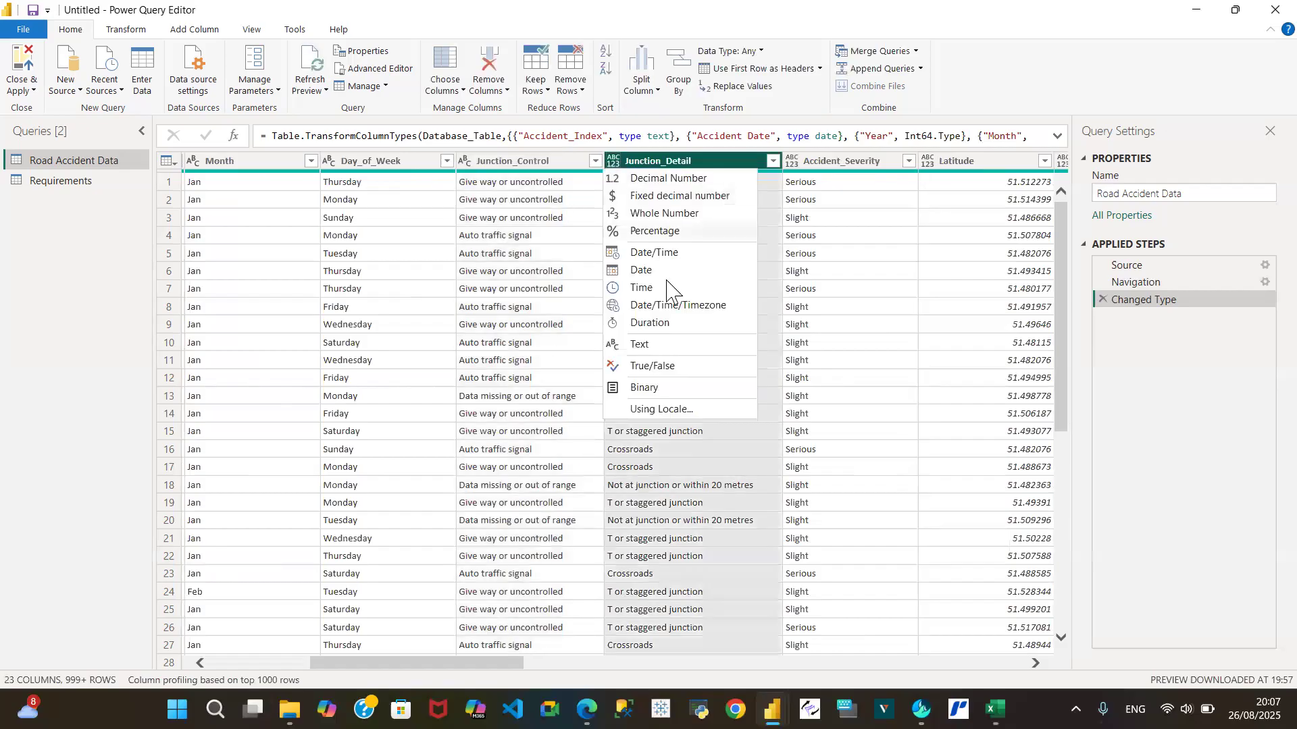
left_click(681, 346)
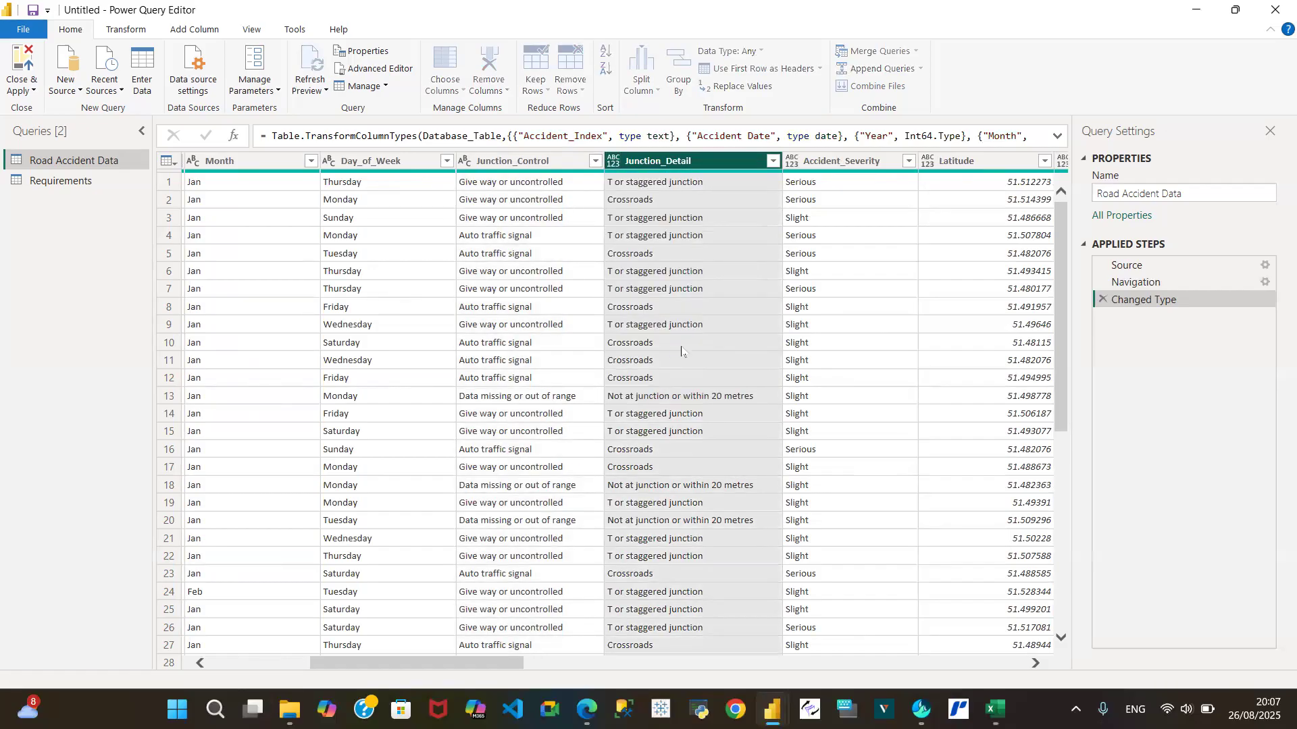
left_click(792, 162)
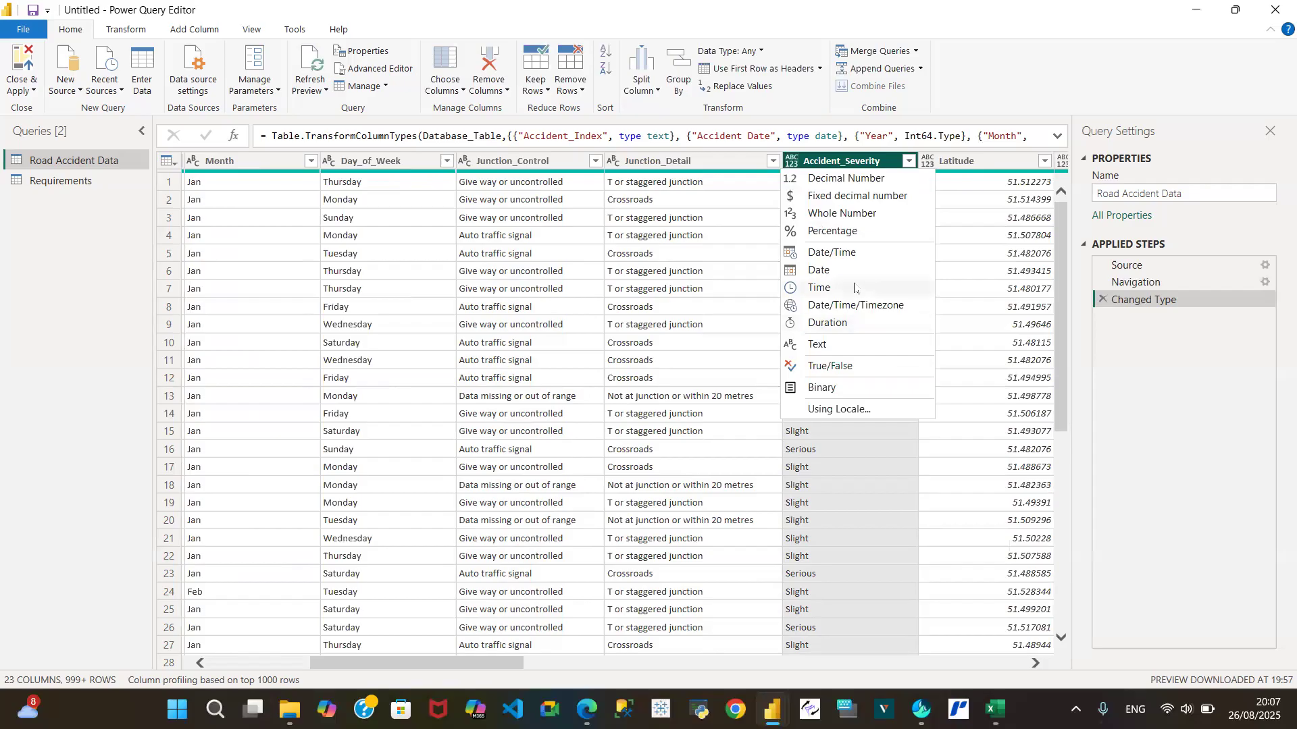
left_click(851, 344)
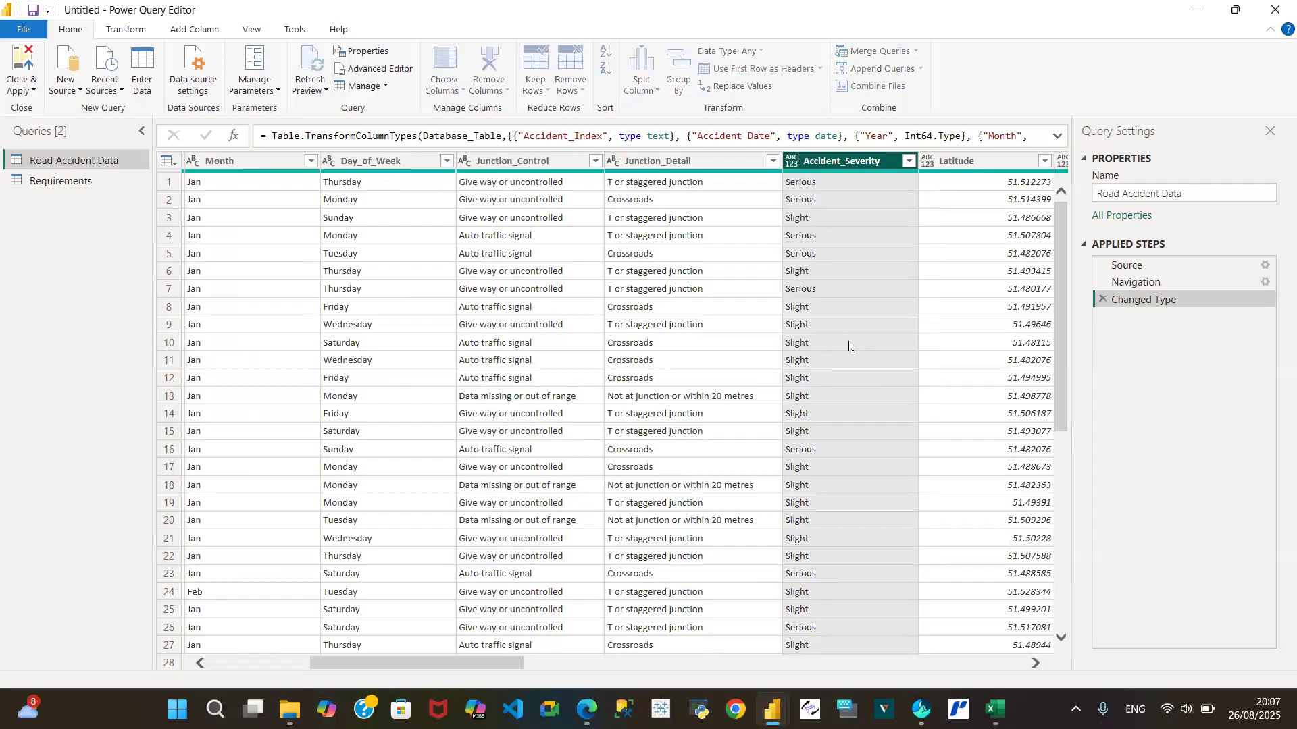
left_click(1033, 665)
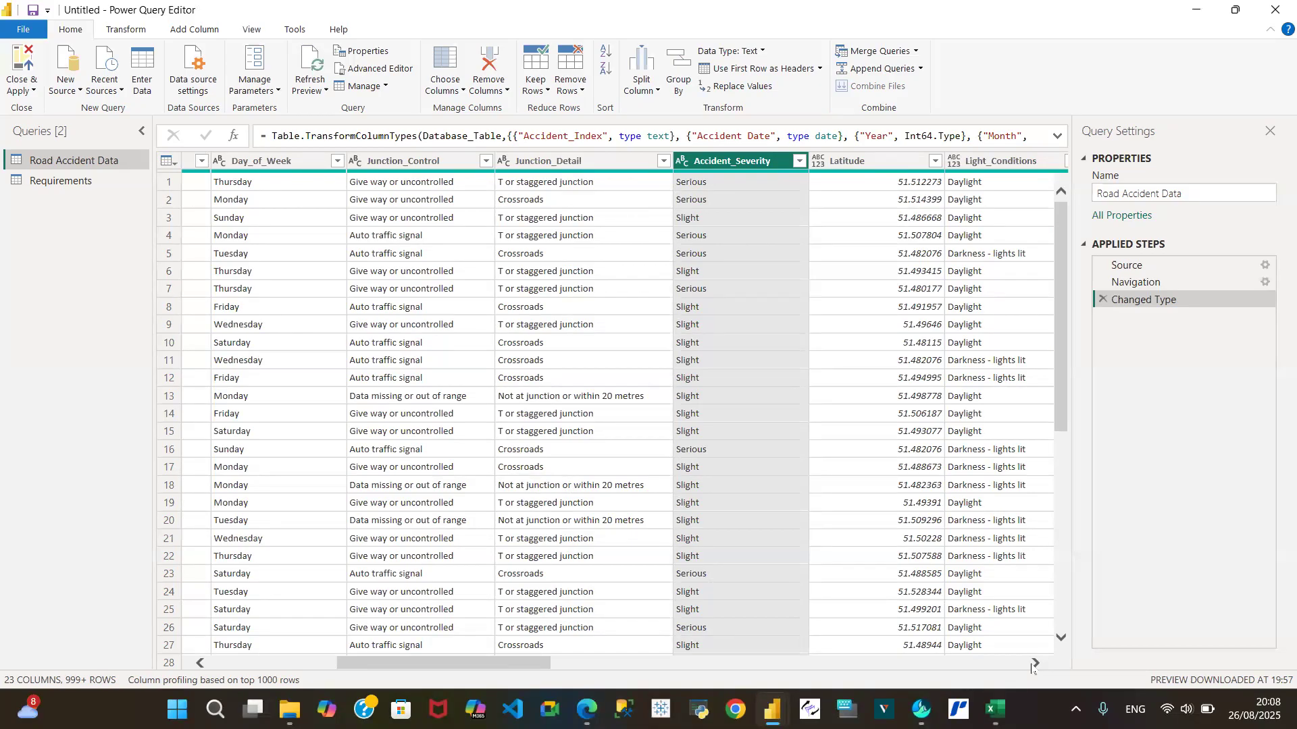
left_click(818, 162)
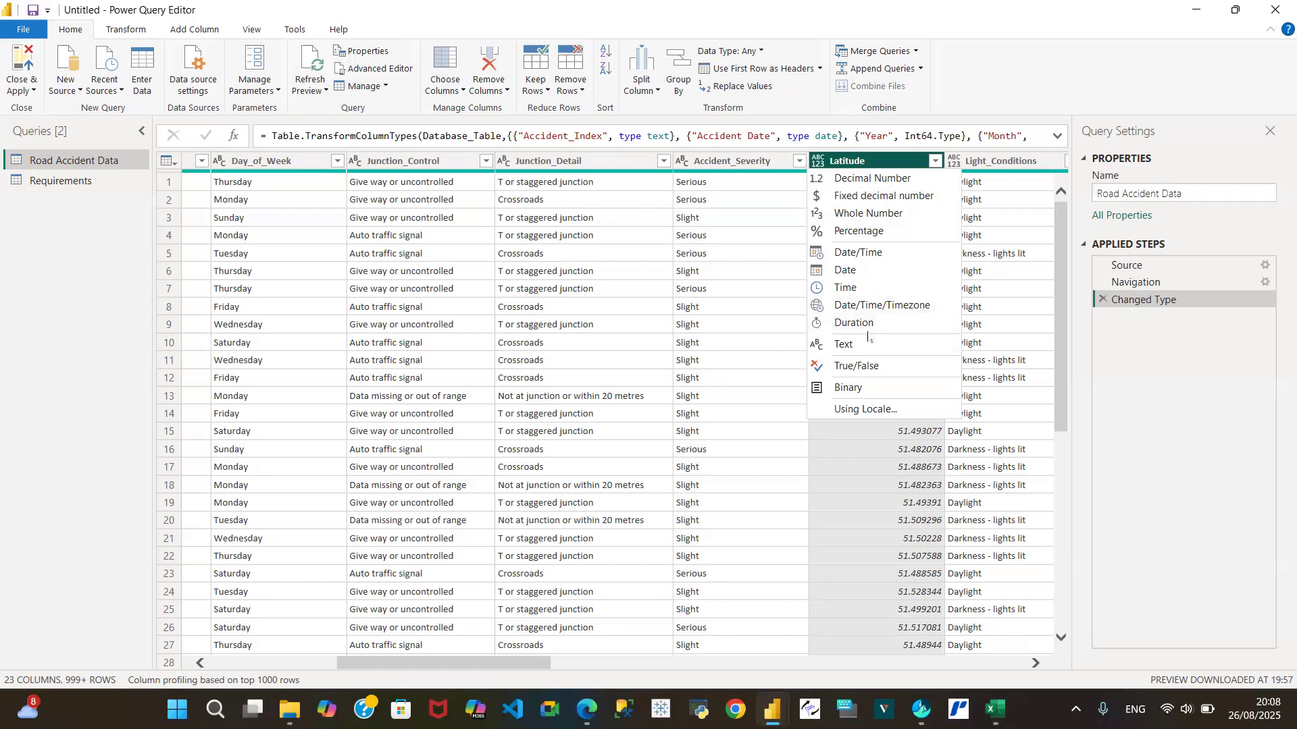
left_click(860, 414)
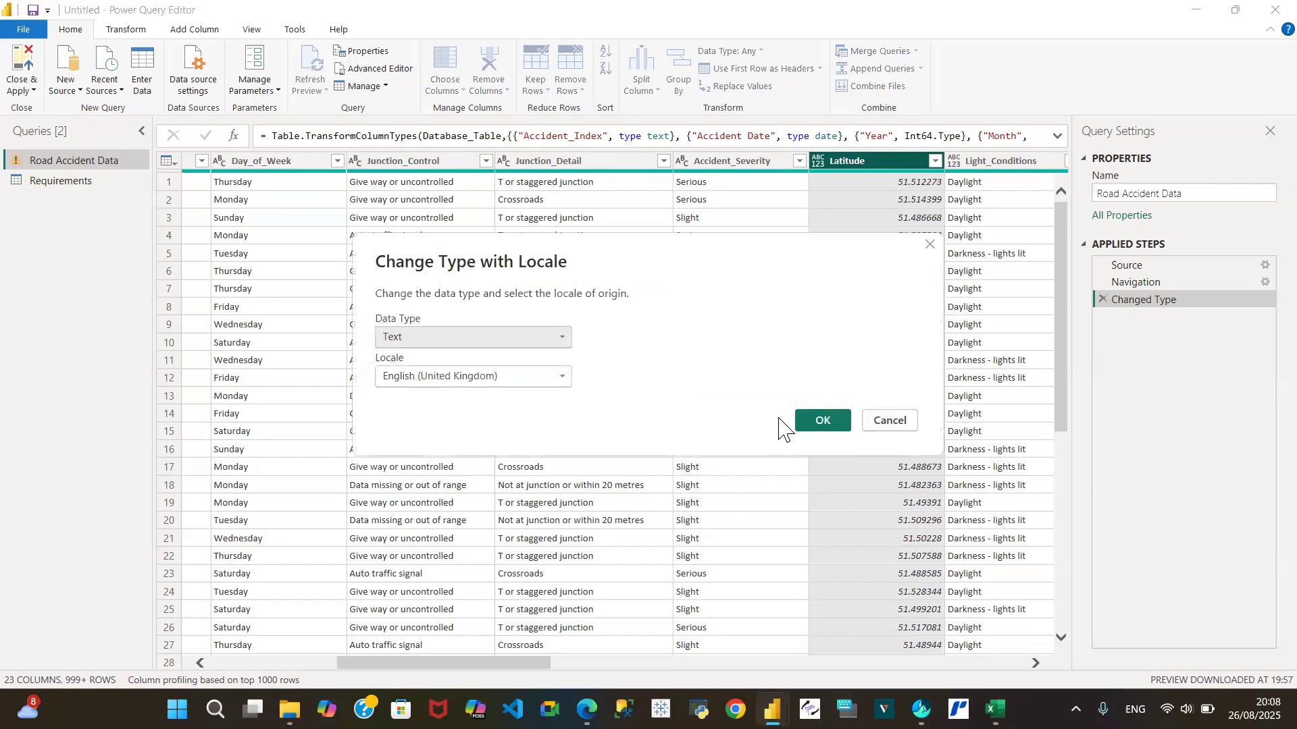
left_click(560, 337)
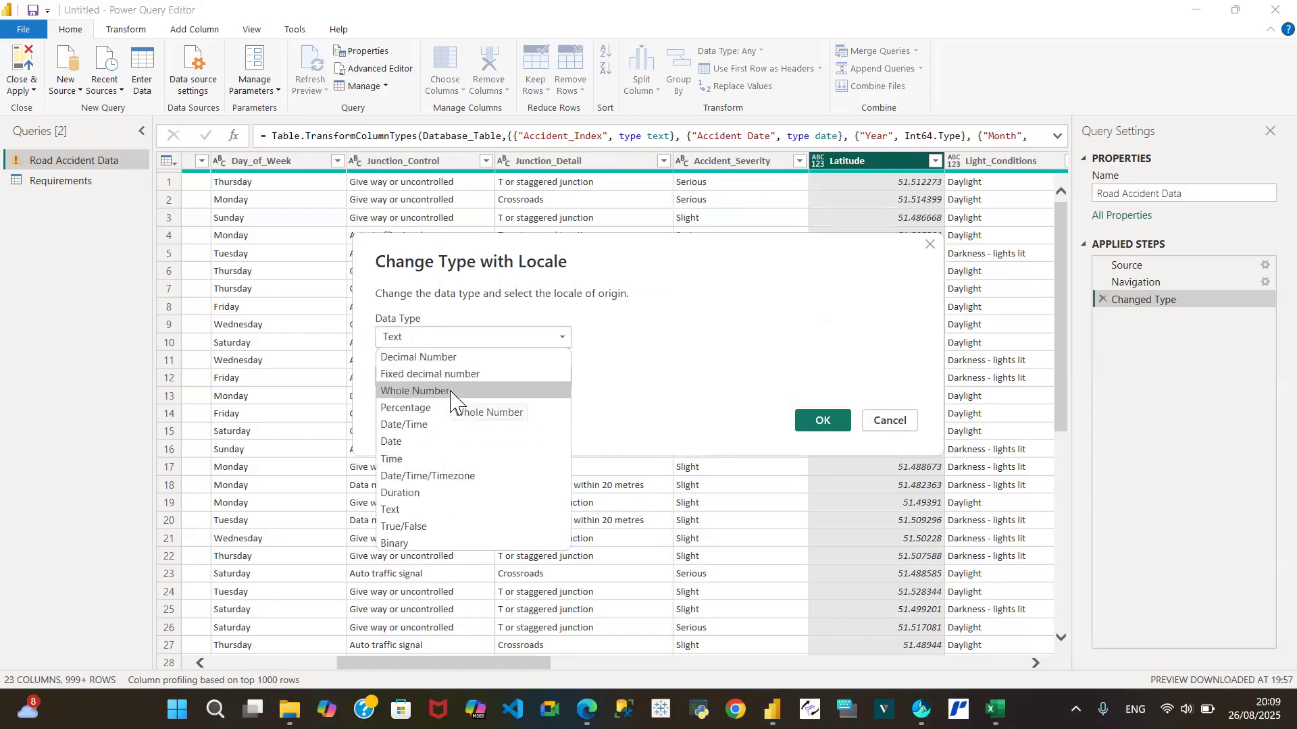
left_click(127, 430)
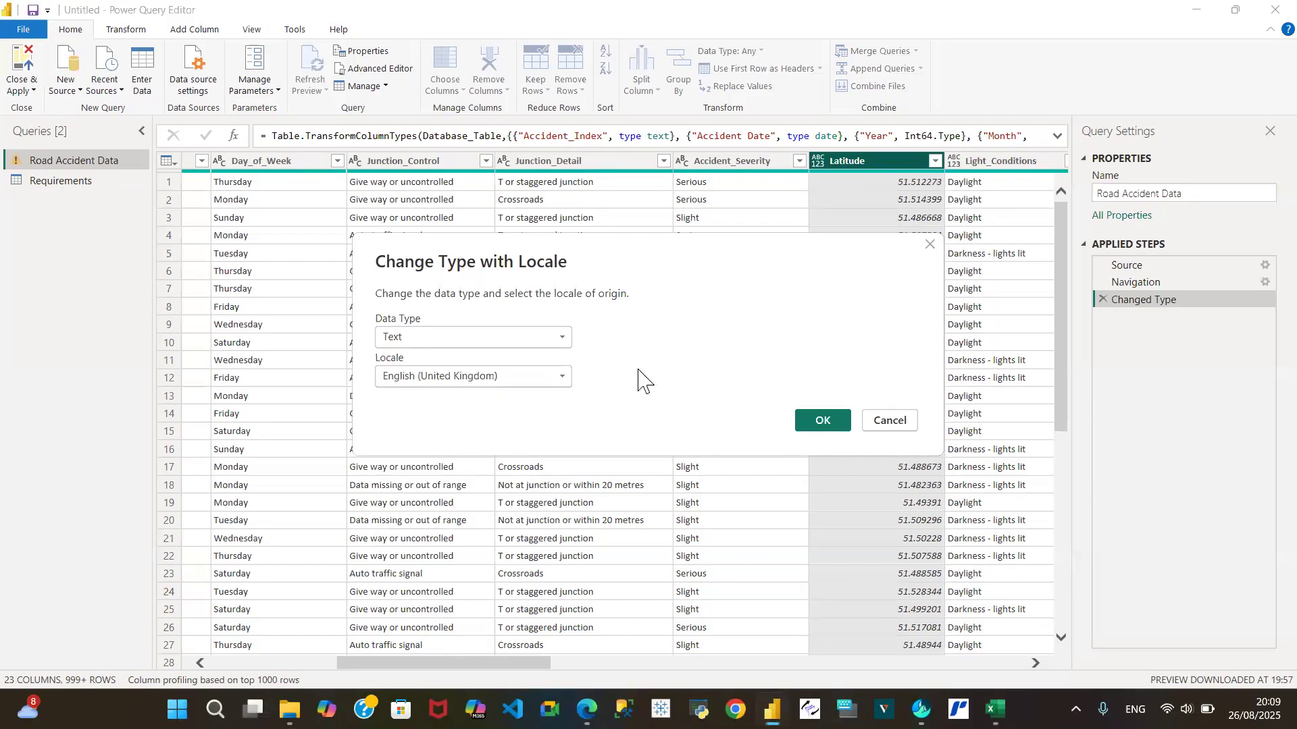
left_click(899, 431)
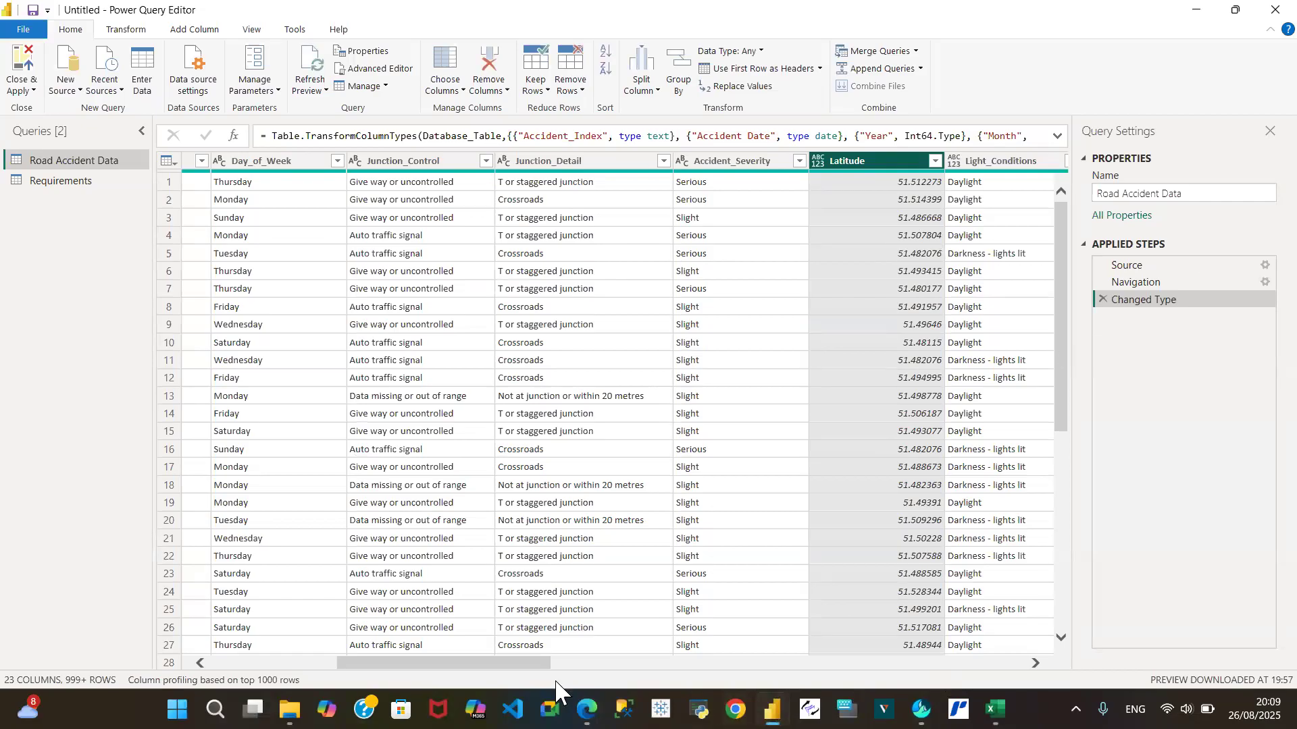
Set the Latitude column's data type to Decimal Number
left_click_drag(530, 666, 621, 672)
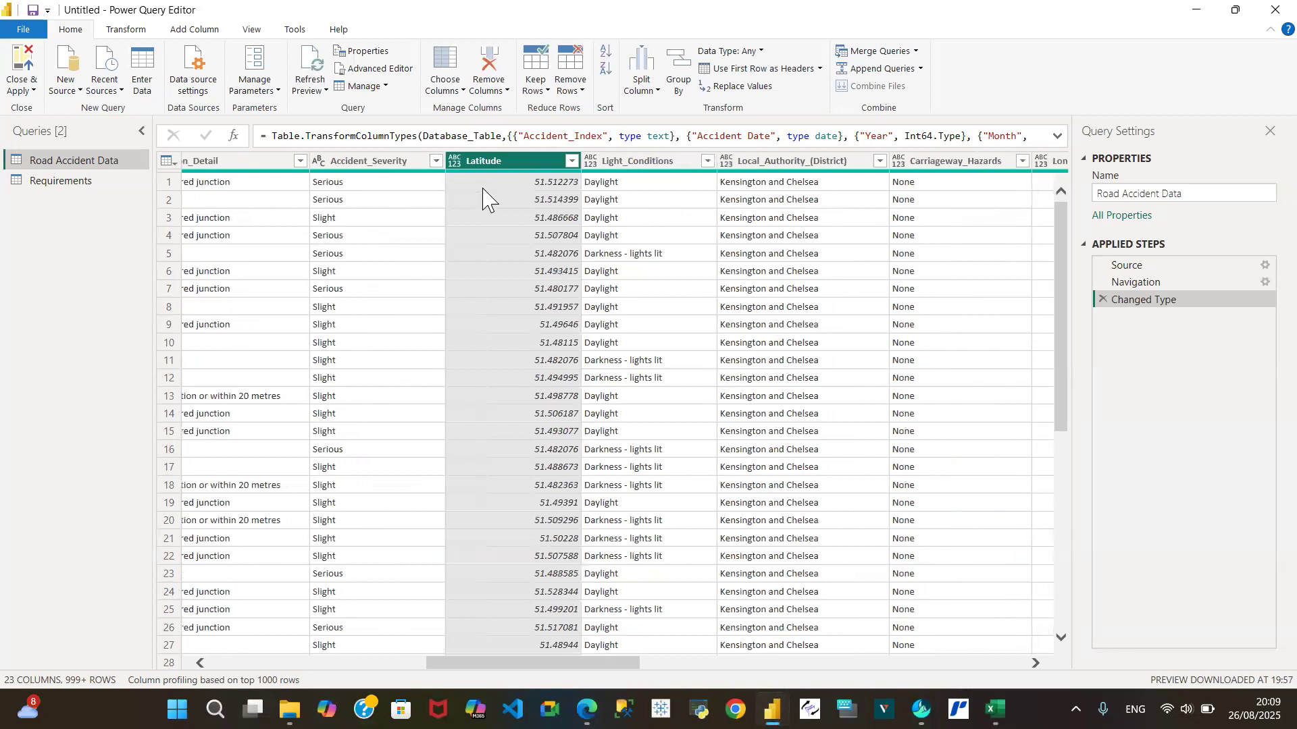
left_click(454, 162)
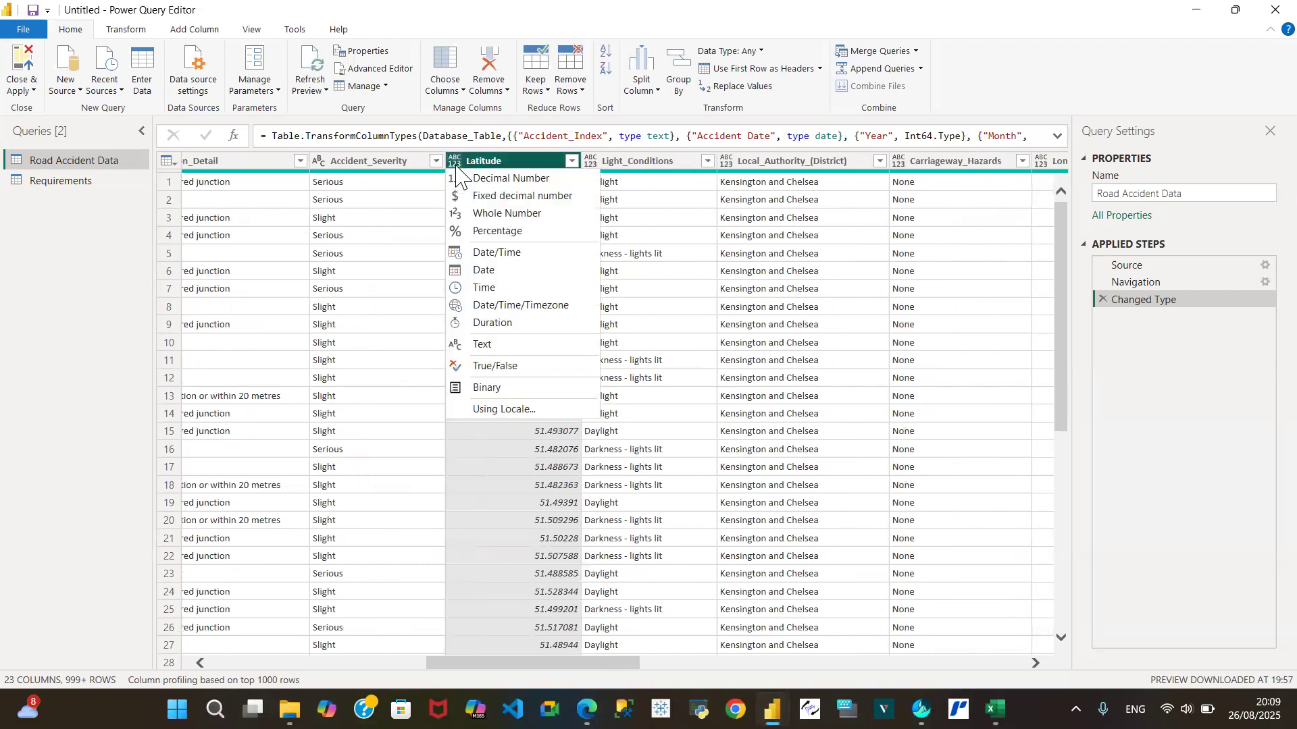
left_click(499, 178)
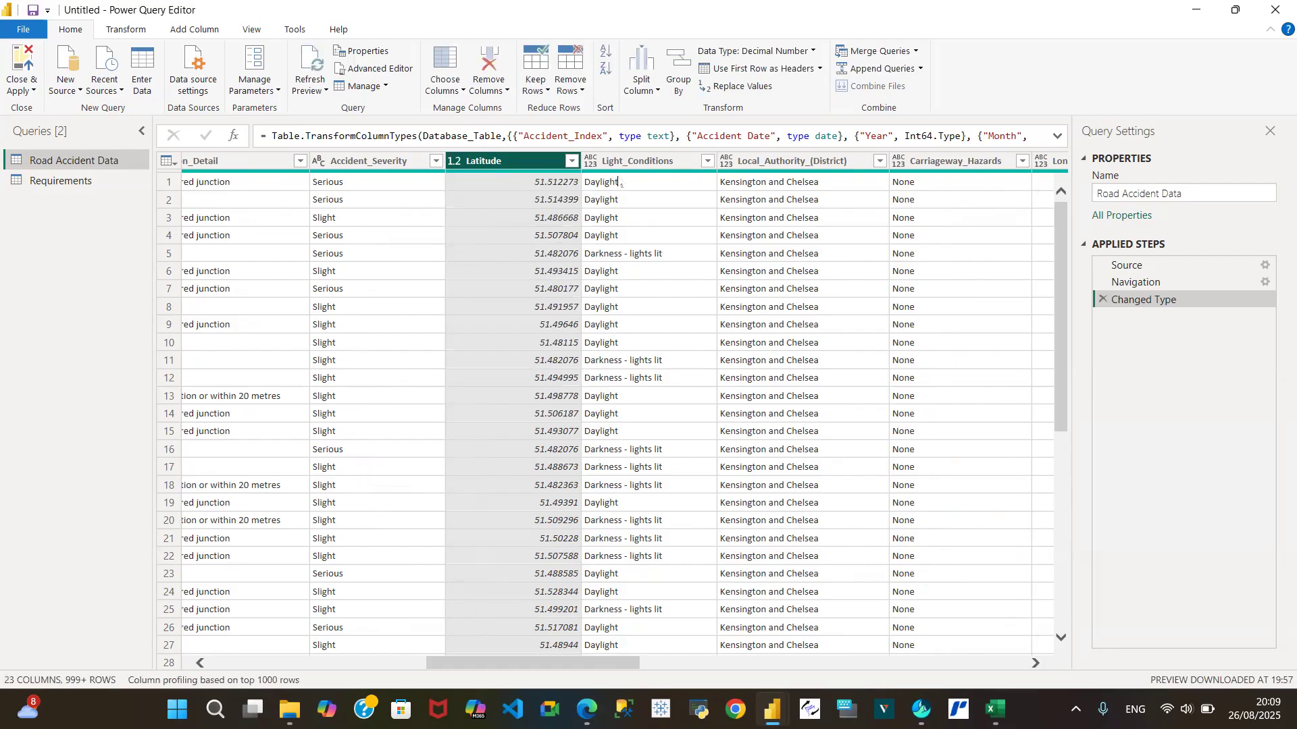
Set the data type of the Light_Conditions and Local_Authority_(District) columns to Text
left_click(592, 164)
left_click(591, 162)
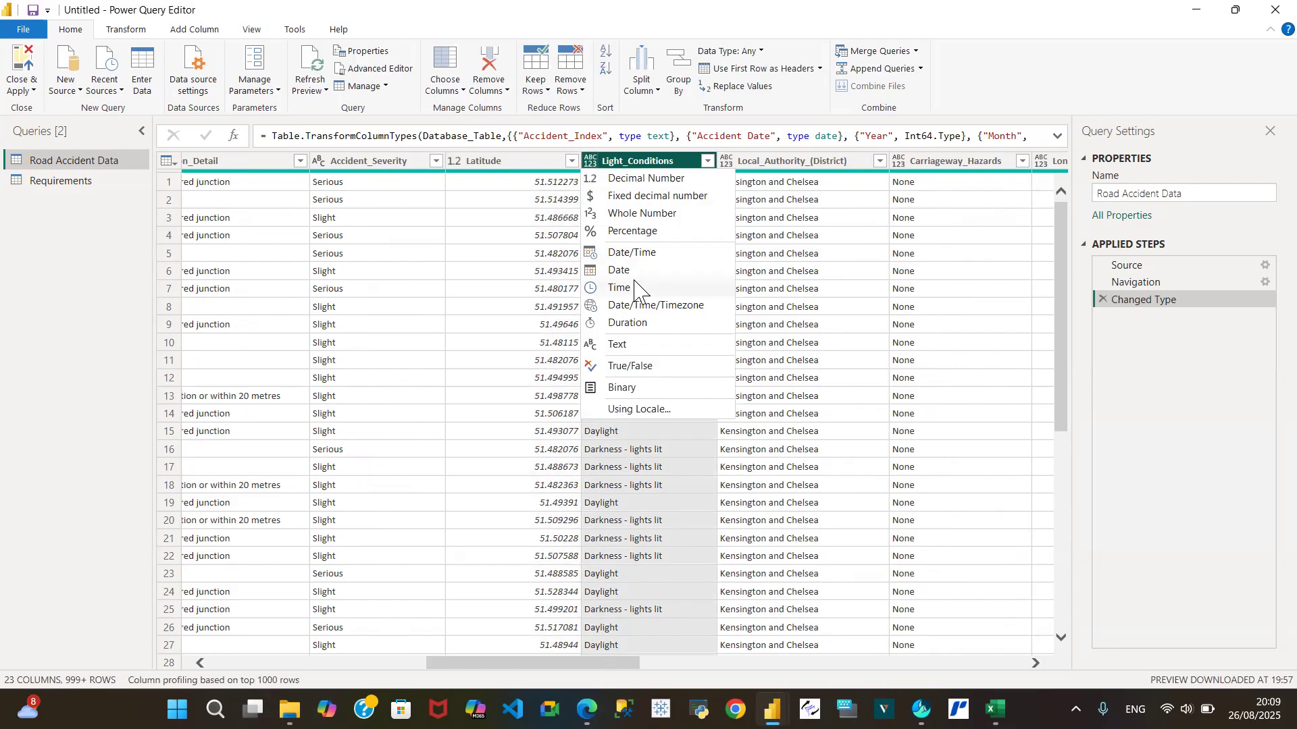
left_click(623, 343)
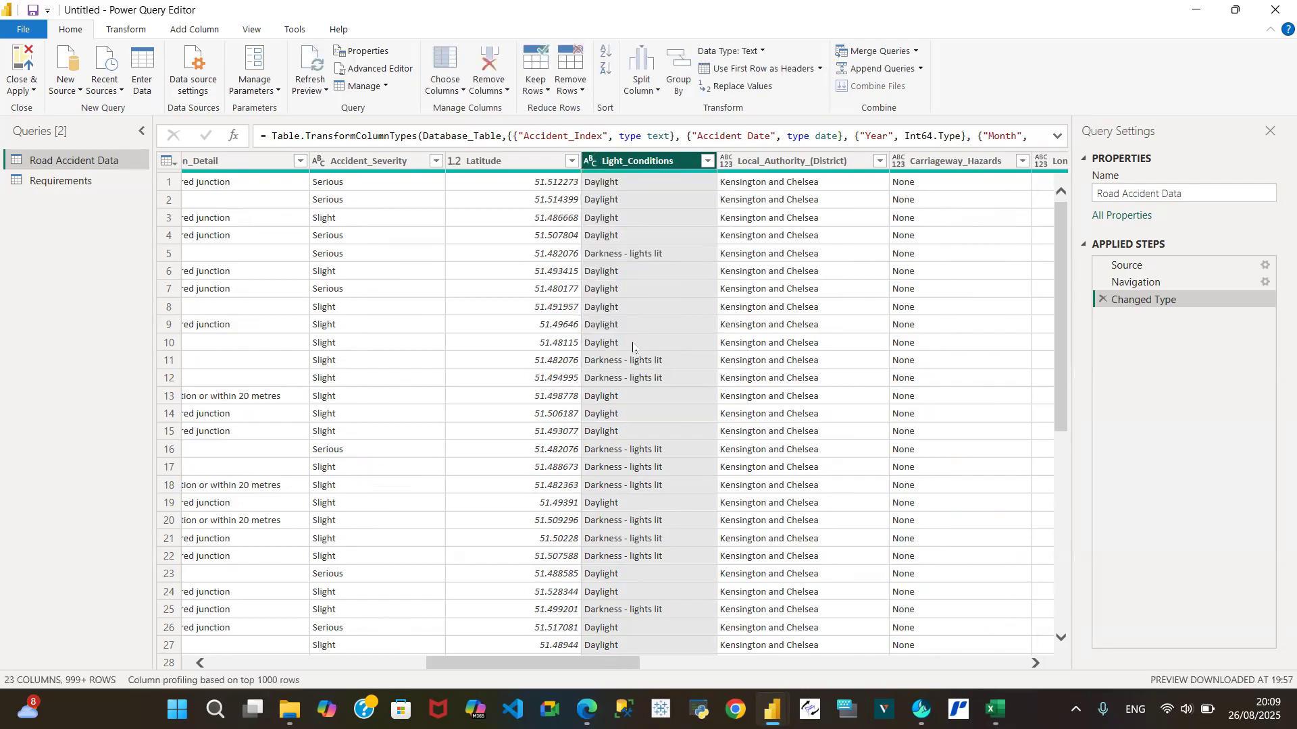
left_click(727, 162)
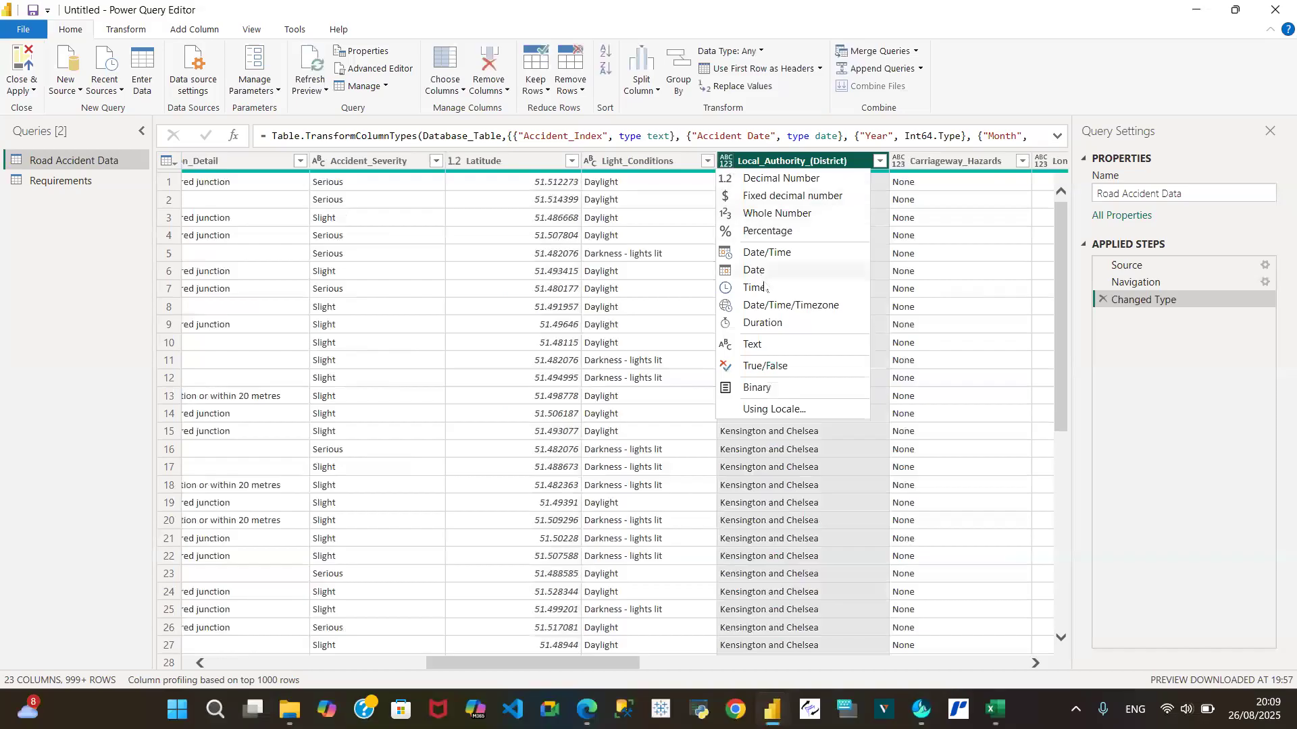
left_click(775, 343)
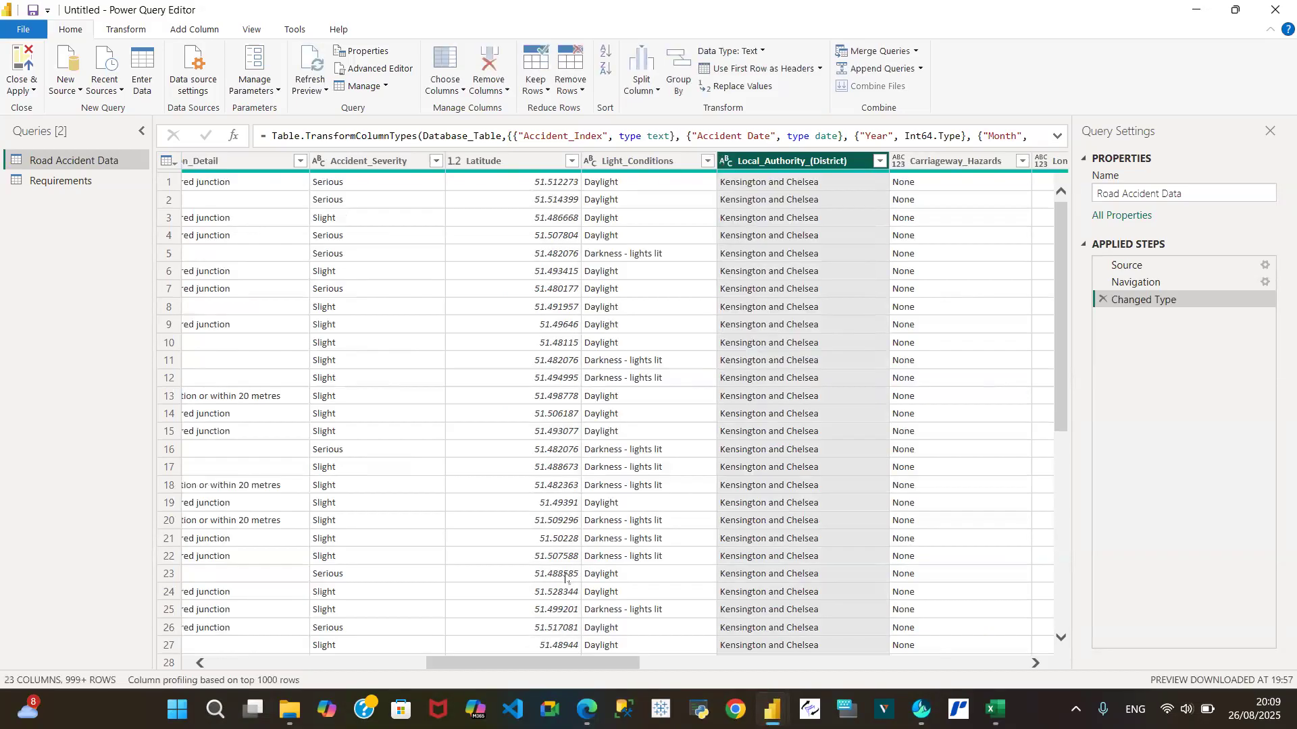
Set the Carriageway_Hazards column's data type to Text and the Longitude column's data type to Decimal Number
left_click_drag(599, 663, 724, 683)
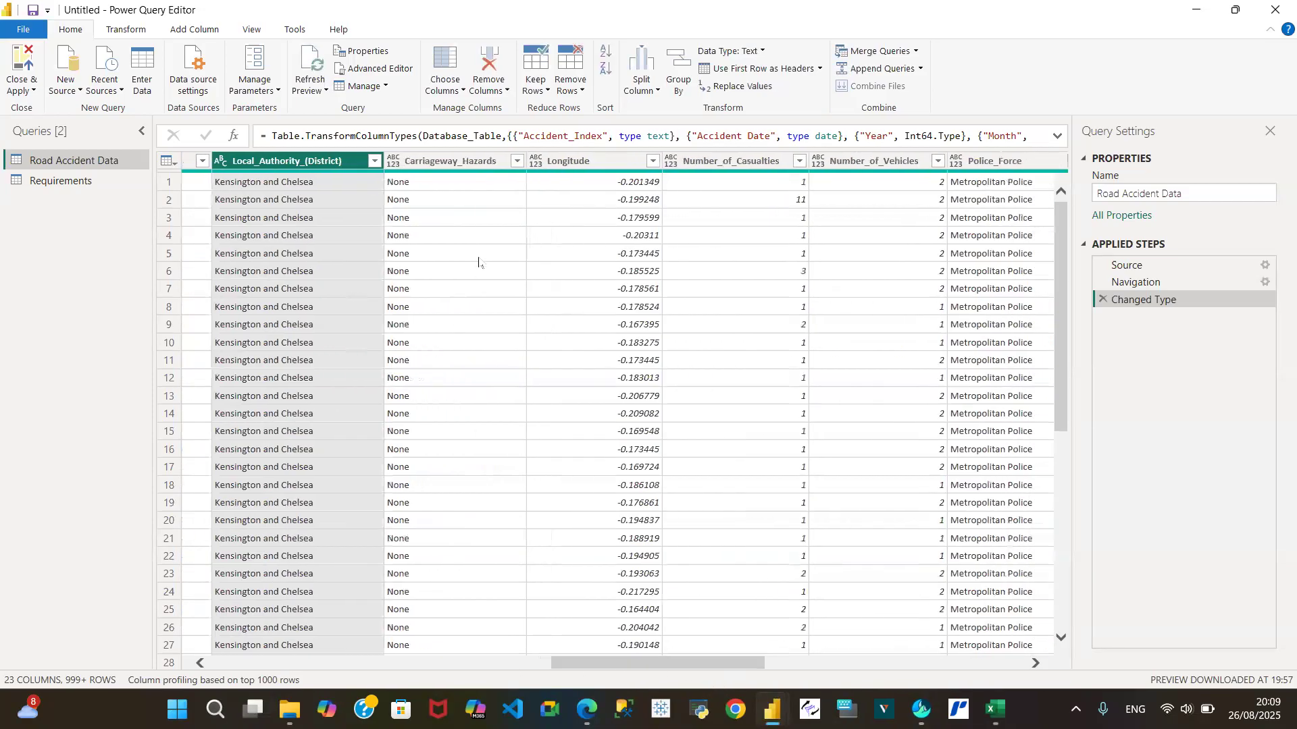
left_click(397, 163)
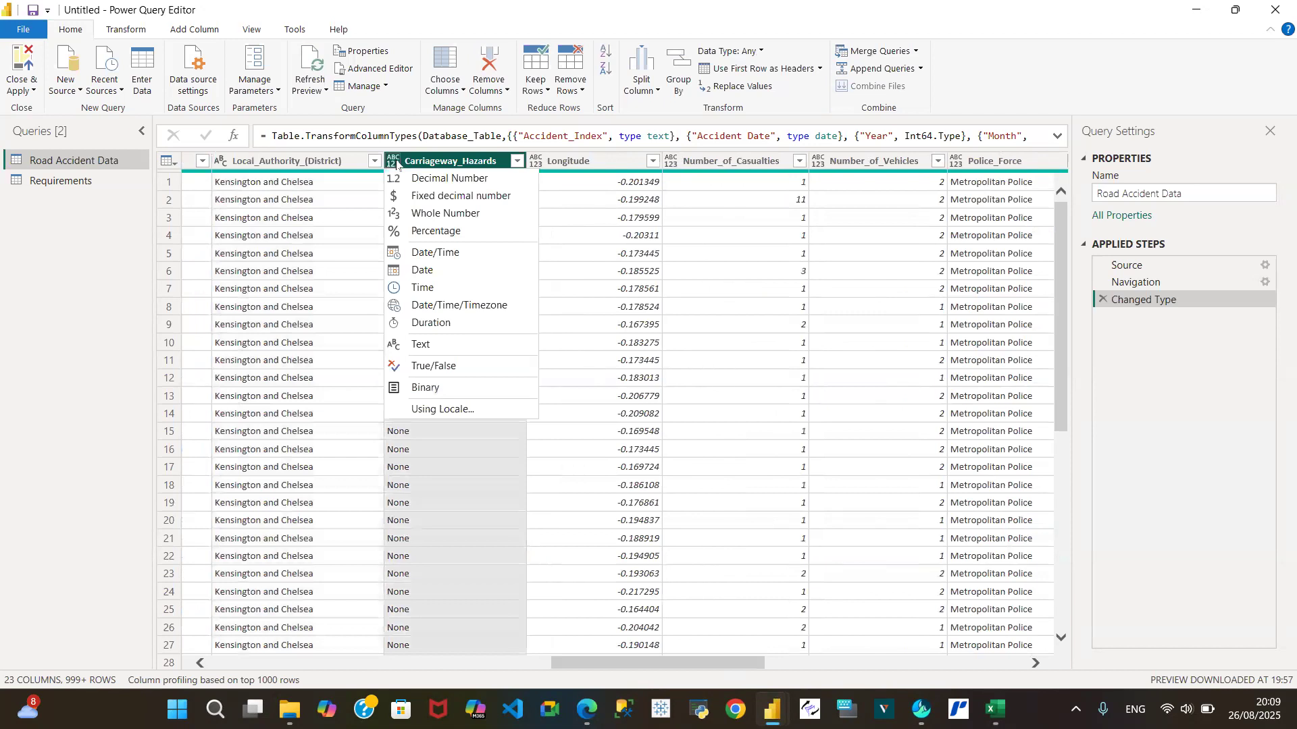
left_click(450, 345)
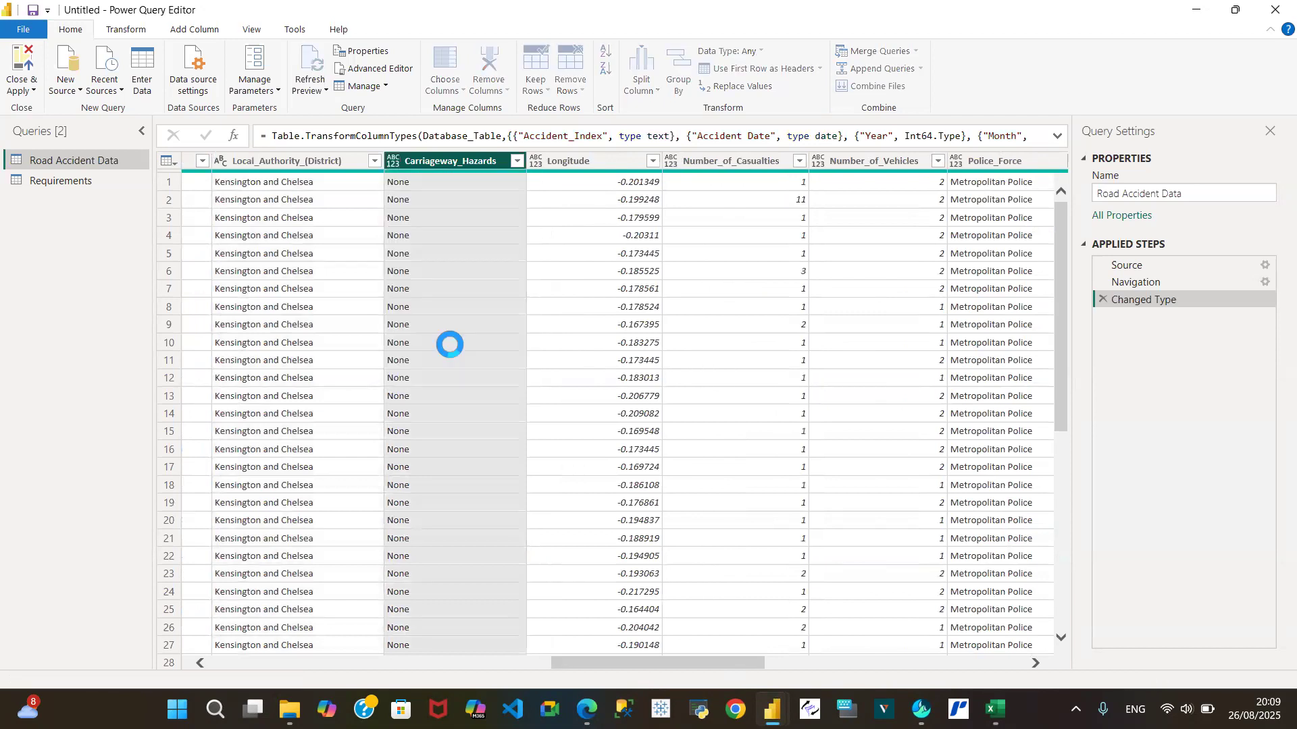
left_click(535, 164)
left_click(585, 184)
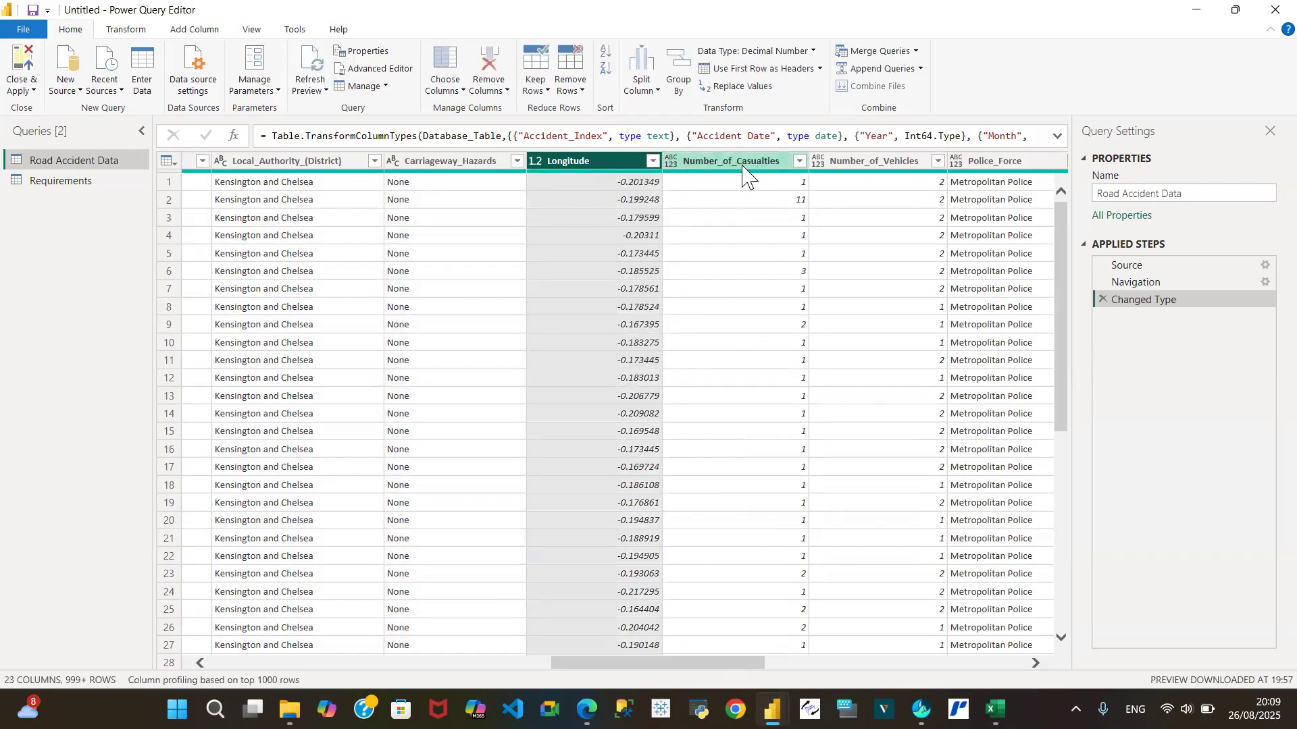
Set the data type of the Number_of_Casualties and Number_of_Vehicles columns to Whole Number
left_click(671, 166)
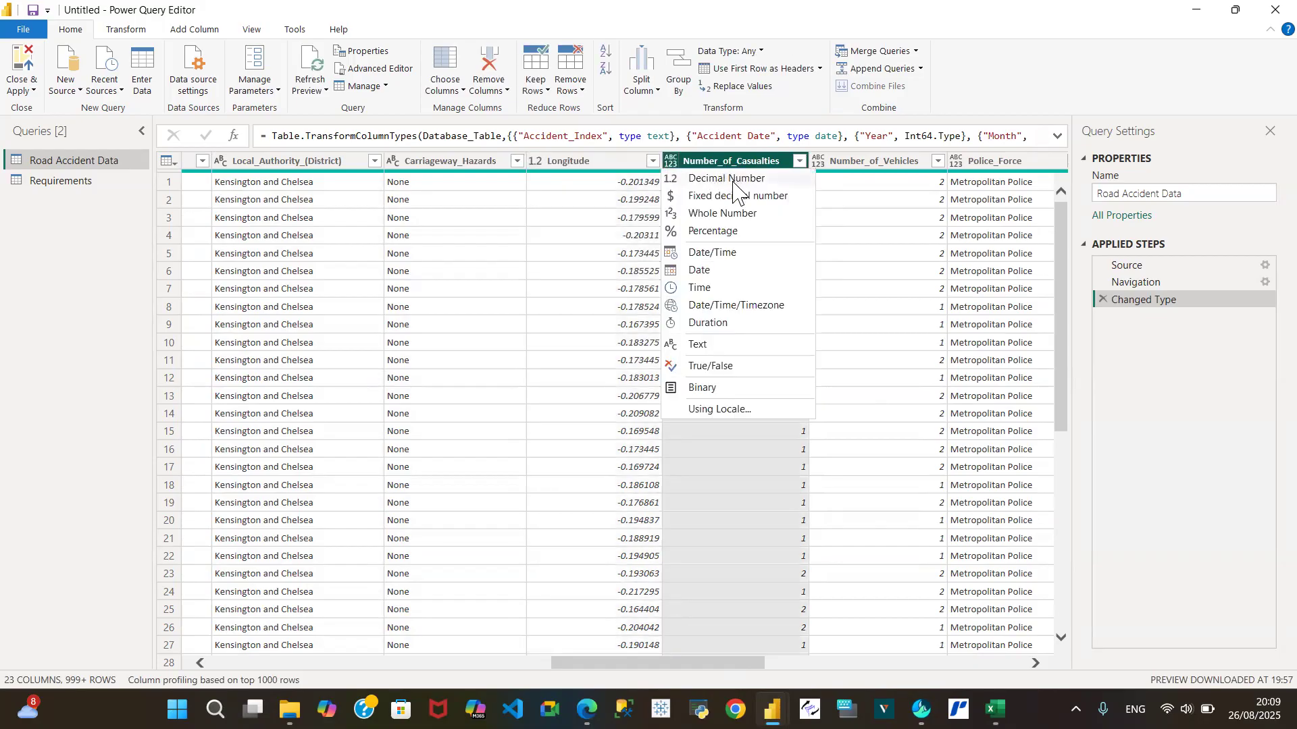
left_click(723, 214)
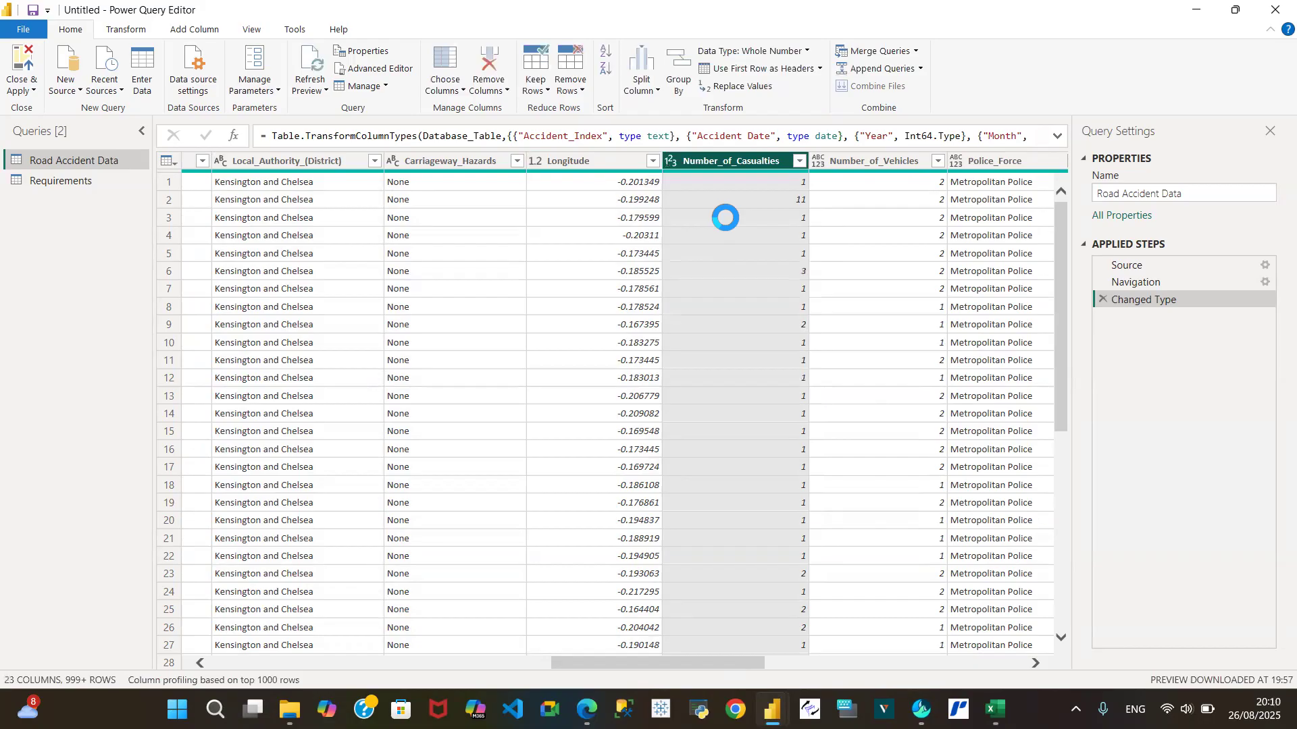
left_click(818, 162)
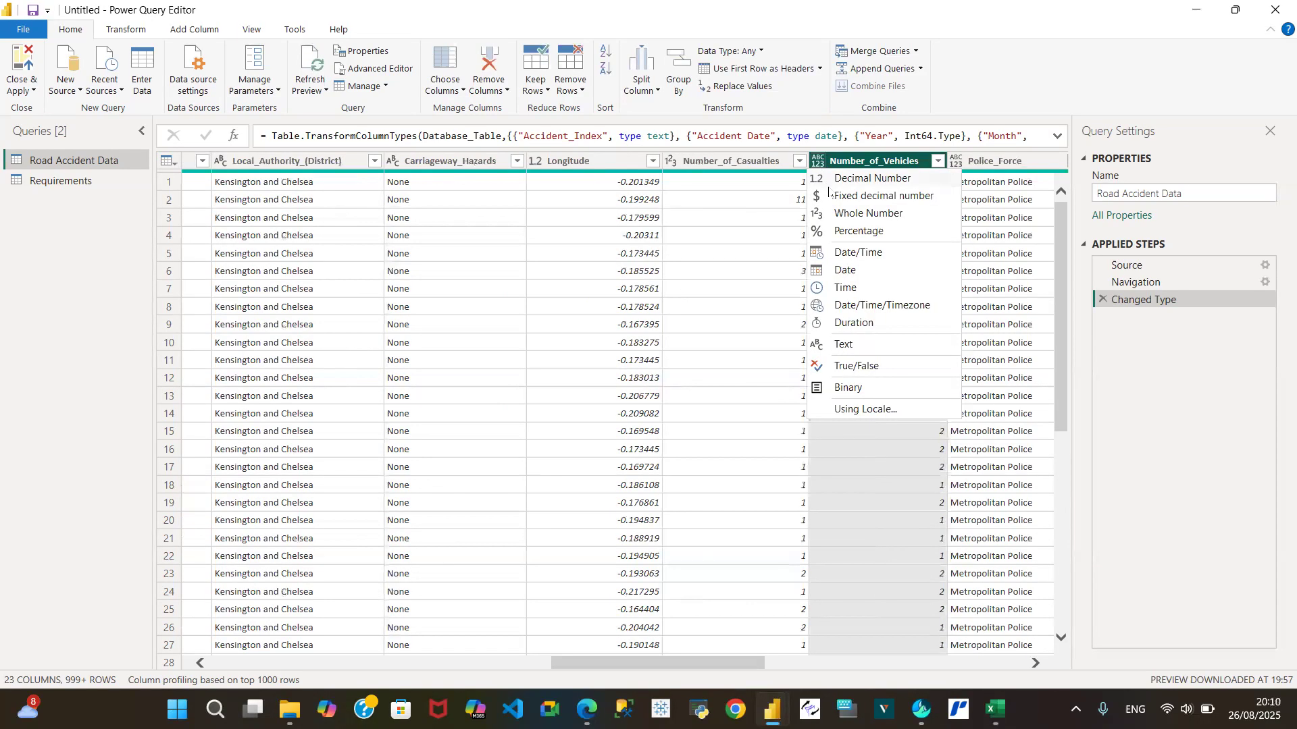
left_click(868, 216)
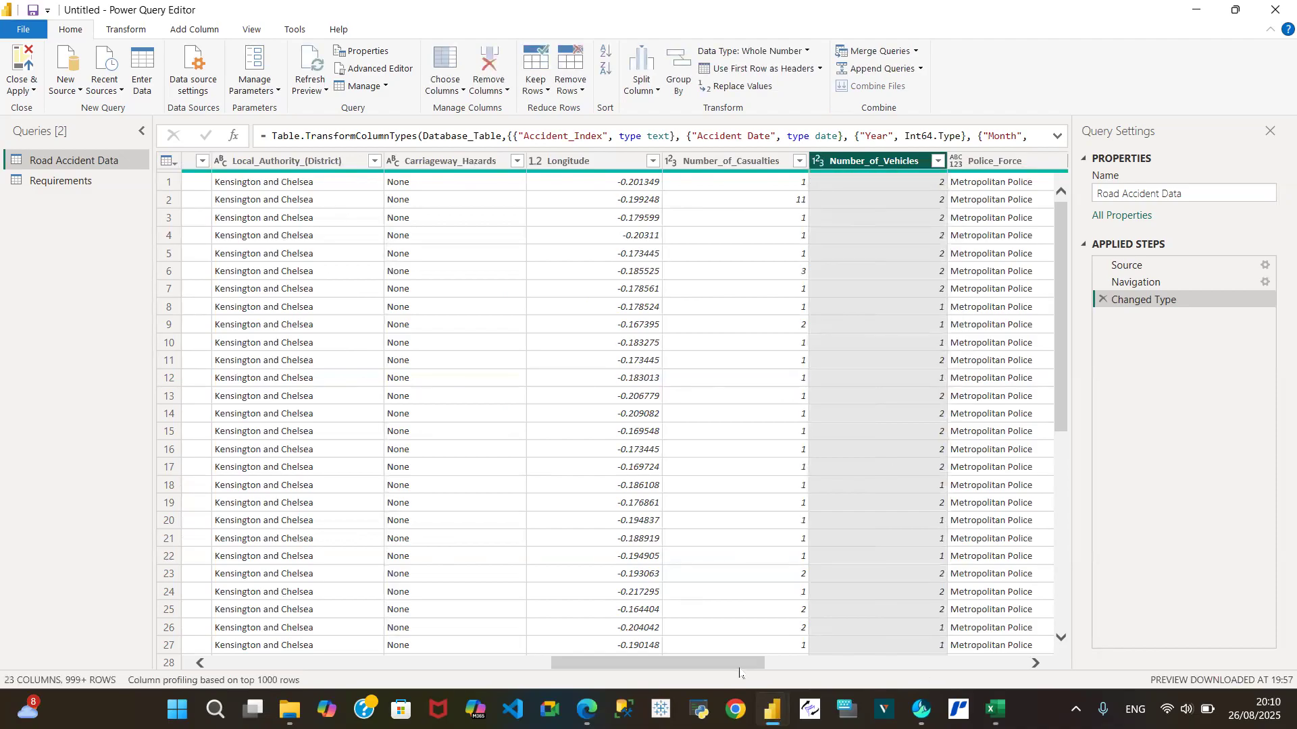
Set the data type of the Police_Force, Road_Surface_Conditions and Road_Type columns to Text
left_click_drag(743, 664, 844, 687)
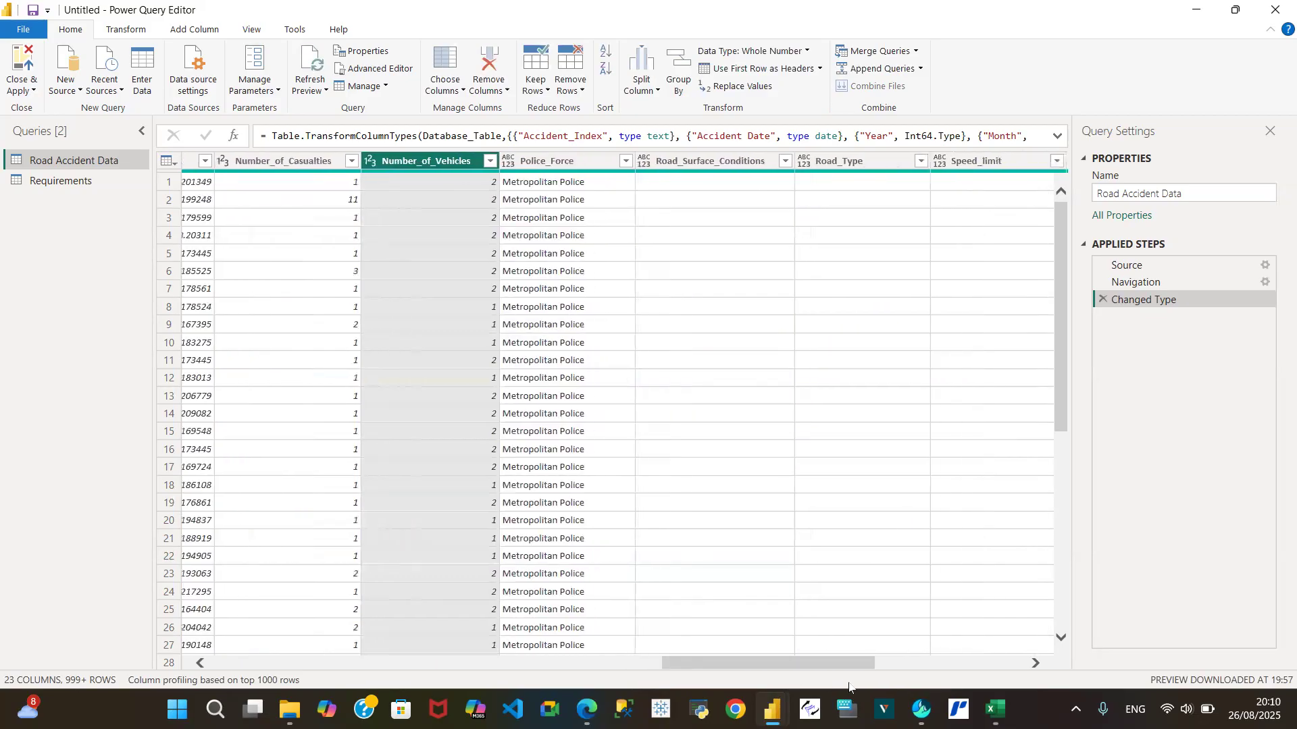
left_click(541, 161)
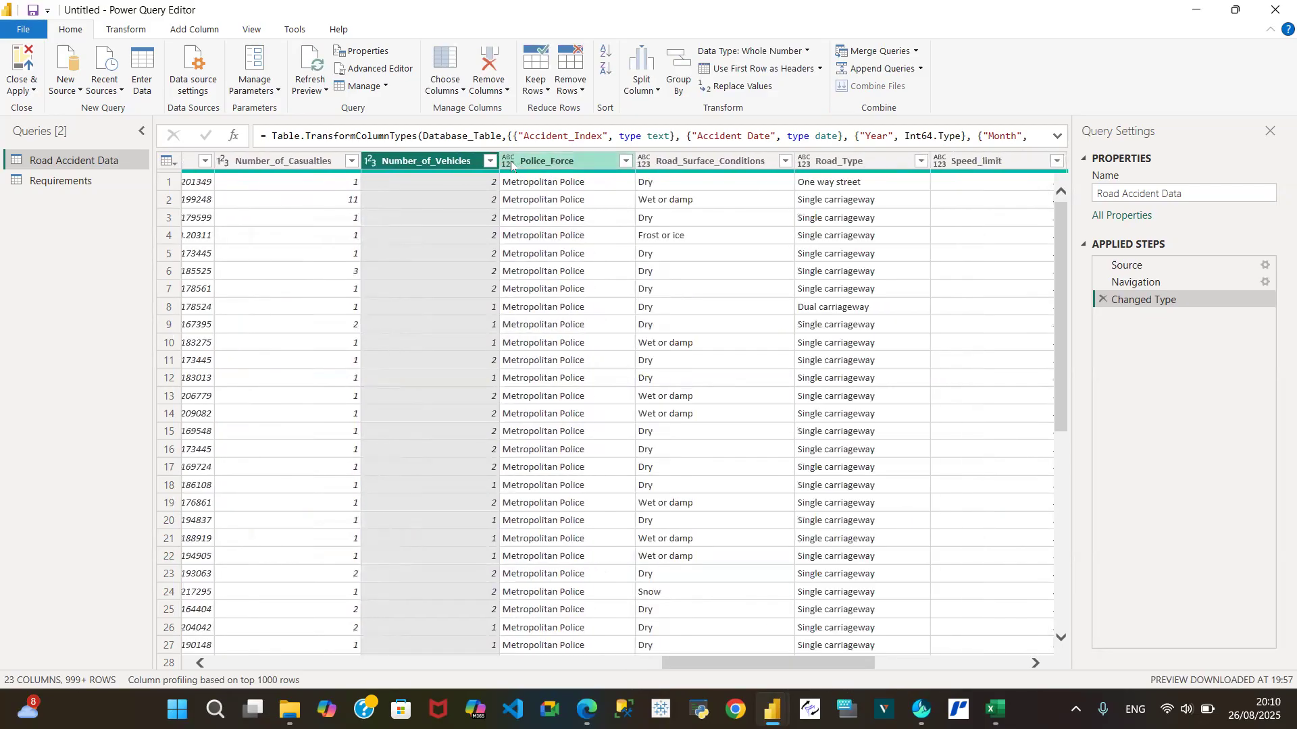
left_click(508, 161)
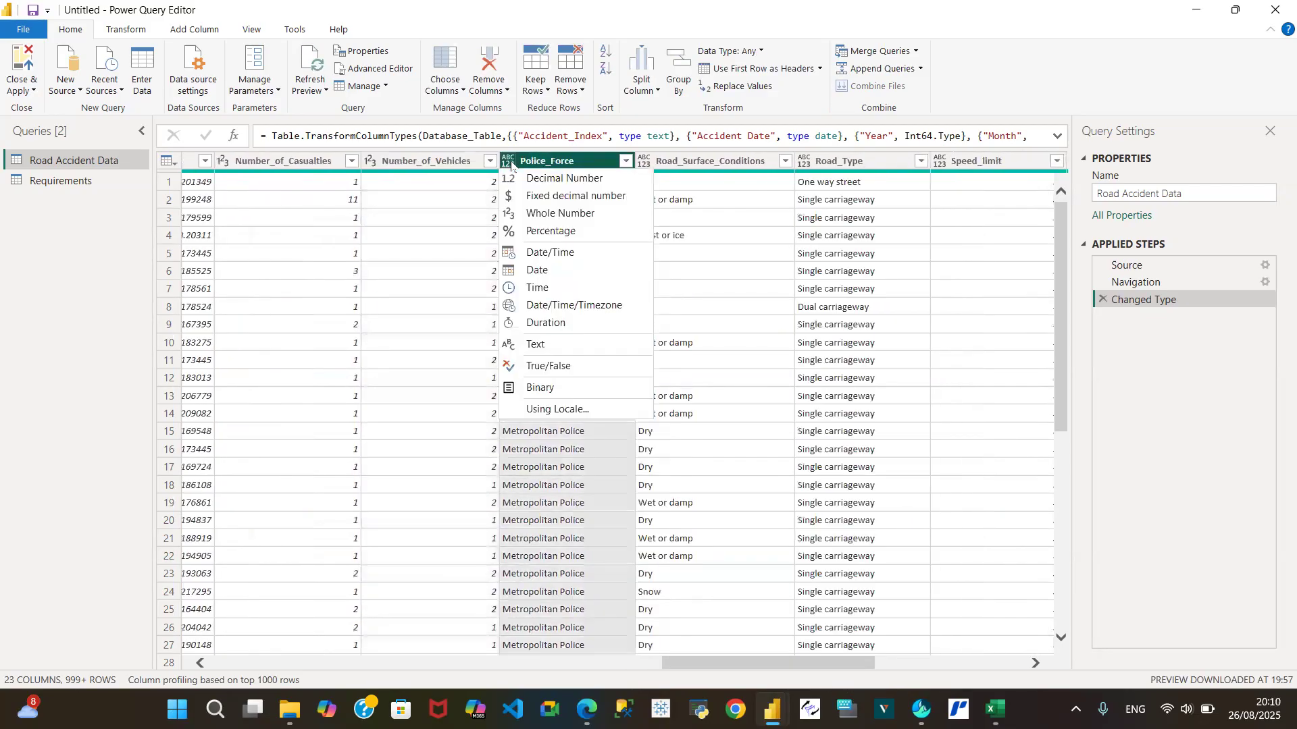
left_click(568, 344)
left_click(644, 162)
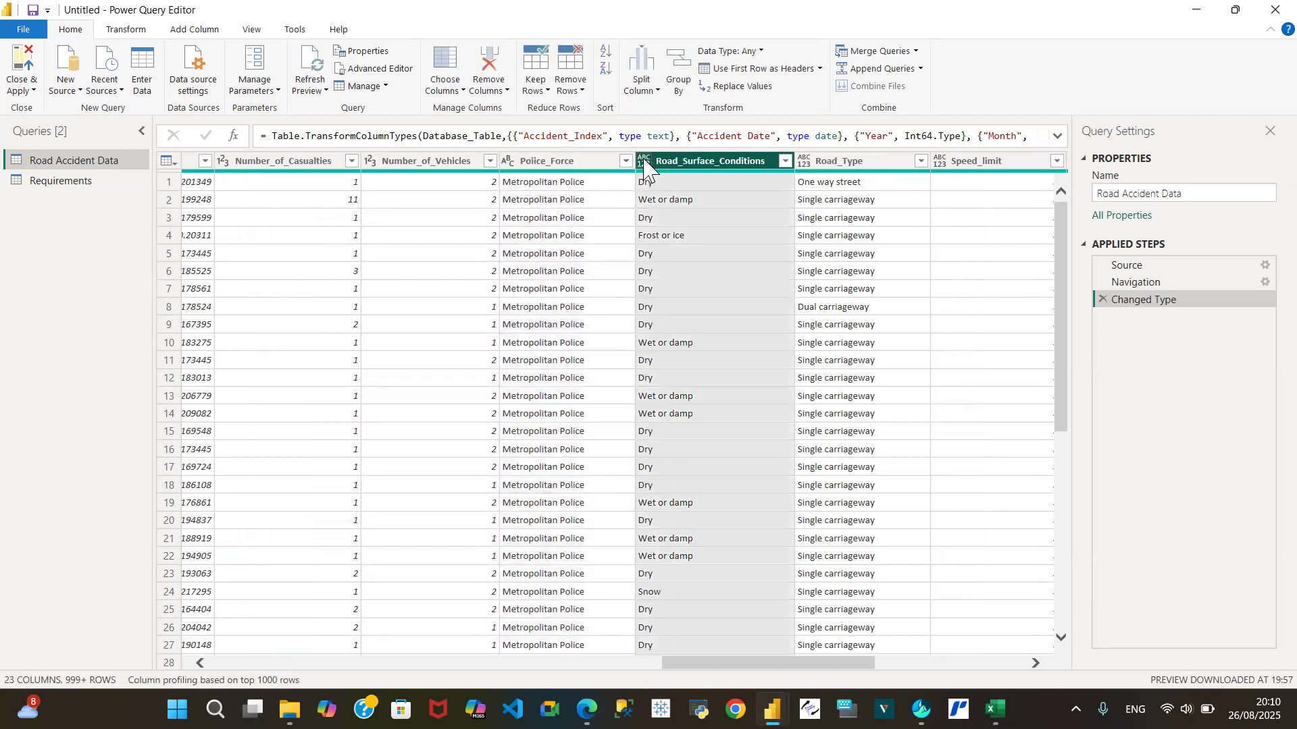
left_click(699, 348)
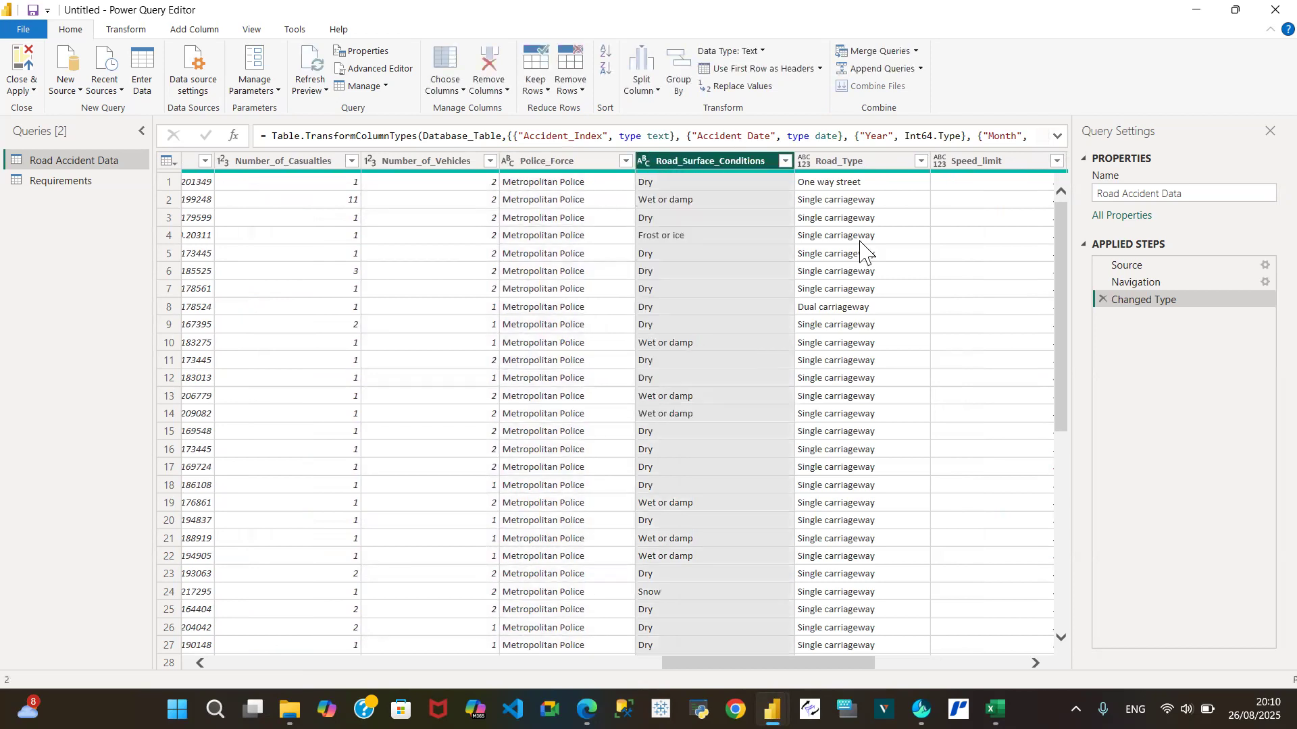
left_click(804, 162)
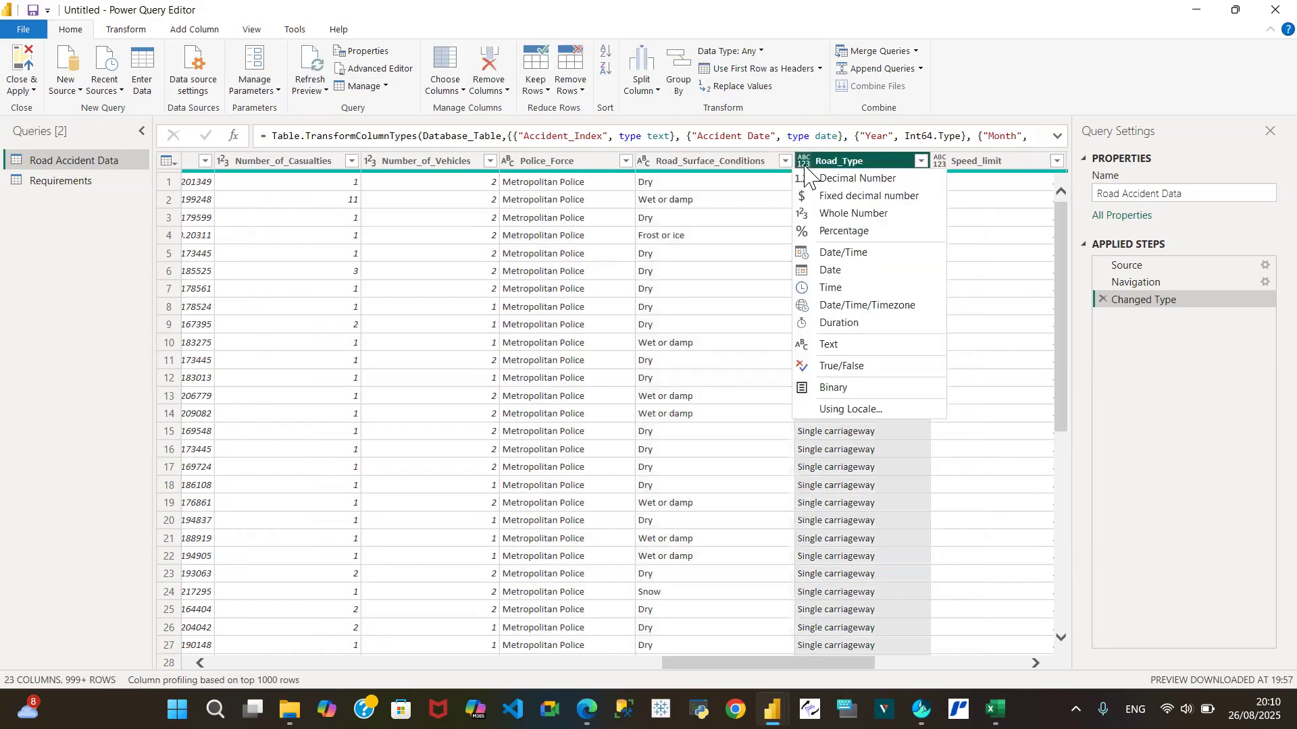
left_click(865, 345)
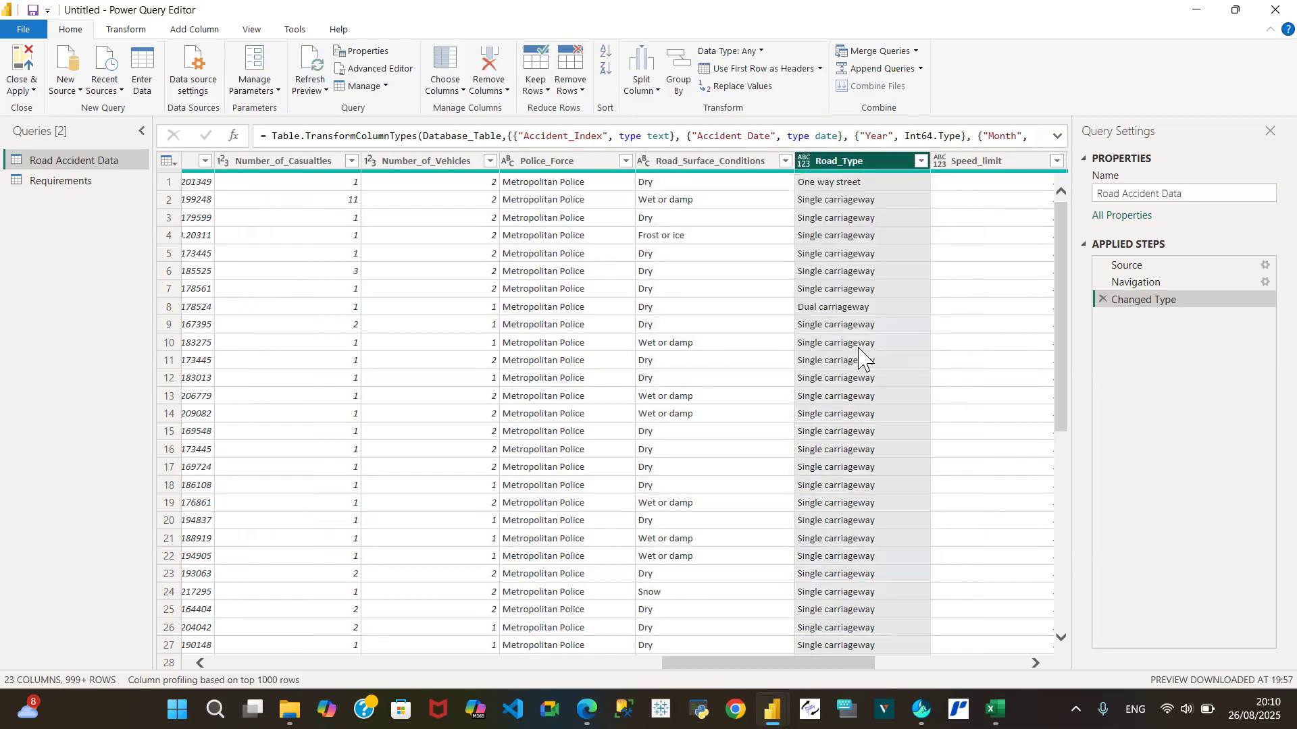
Set the Speed_limit column's data type to Decimal Number and the Time column's data type to Time
left_click(1035, 664)
left_click(1036, 664)
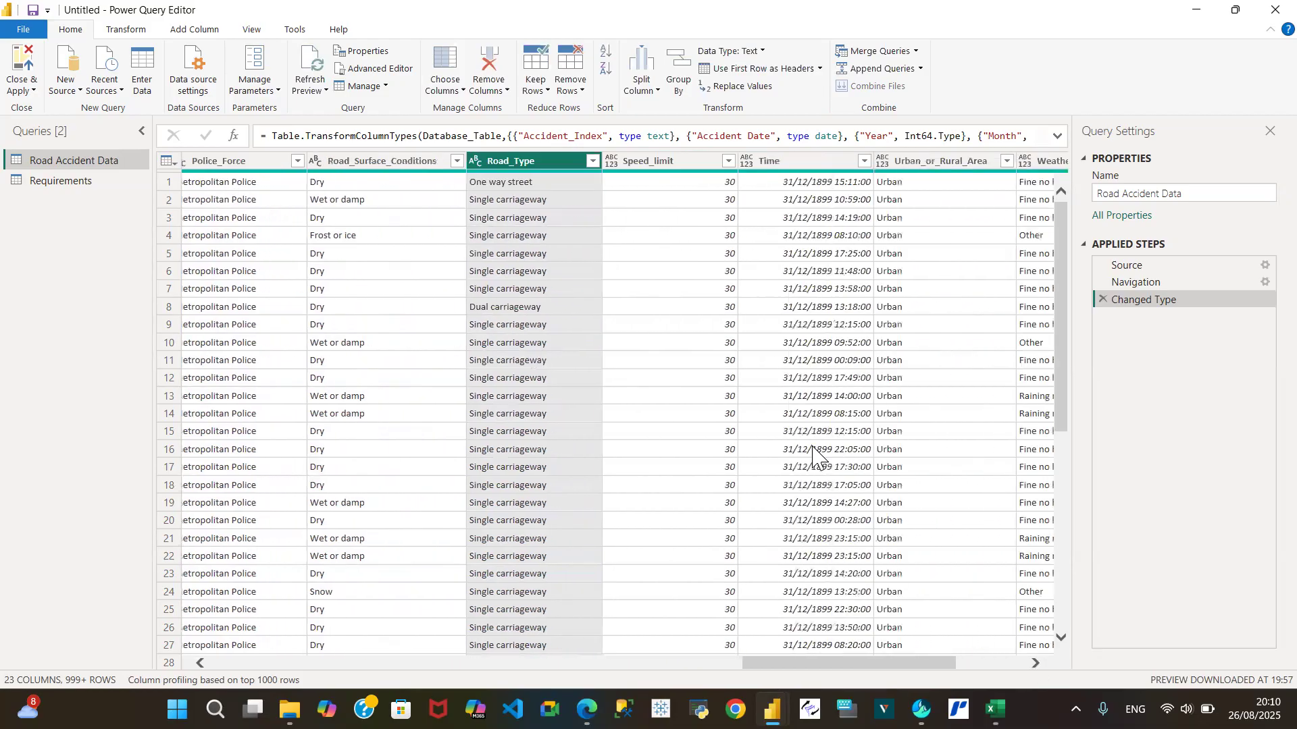
left_click(634, 162)
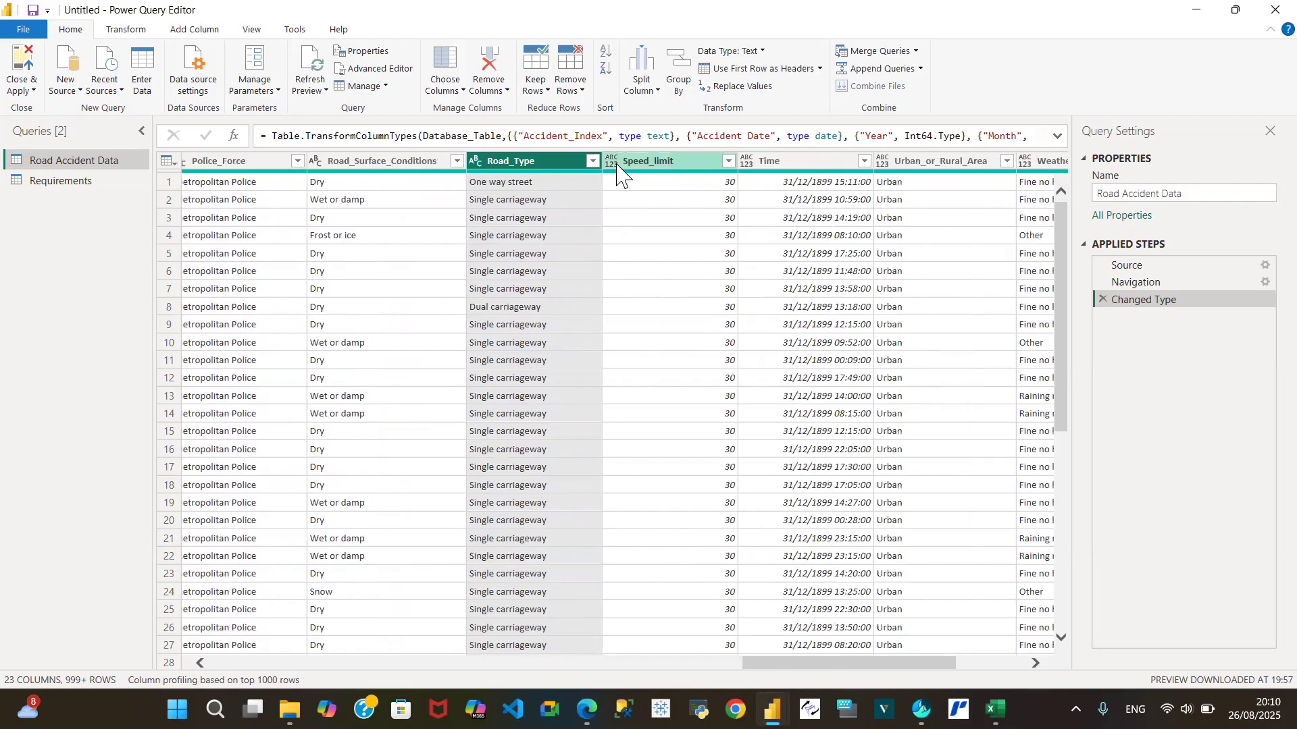
left_click(613, 162)
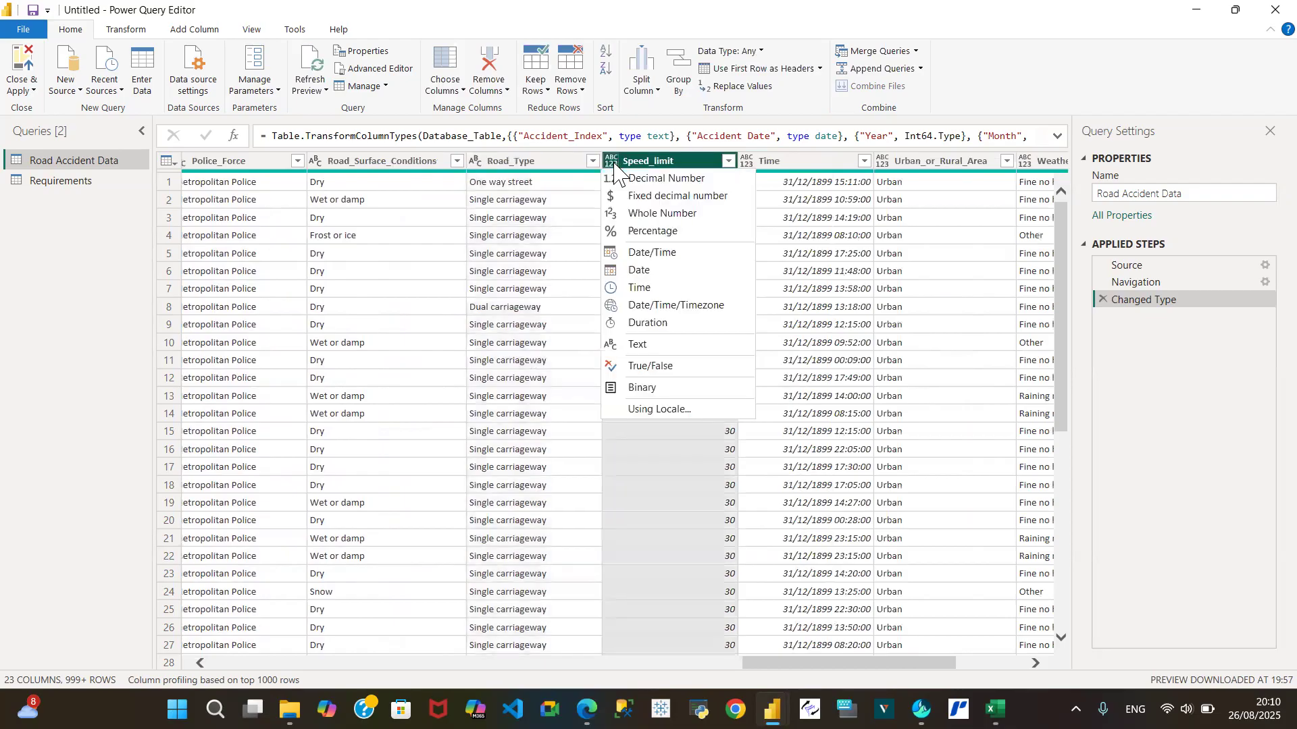
left_click(642, 177)
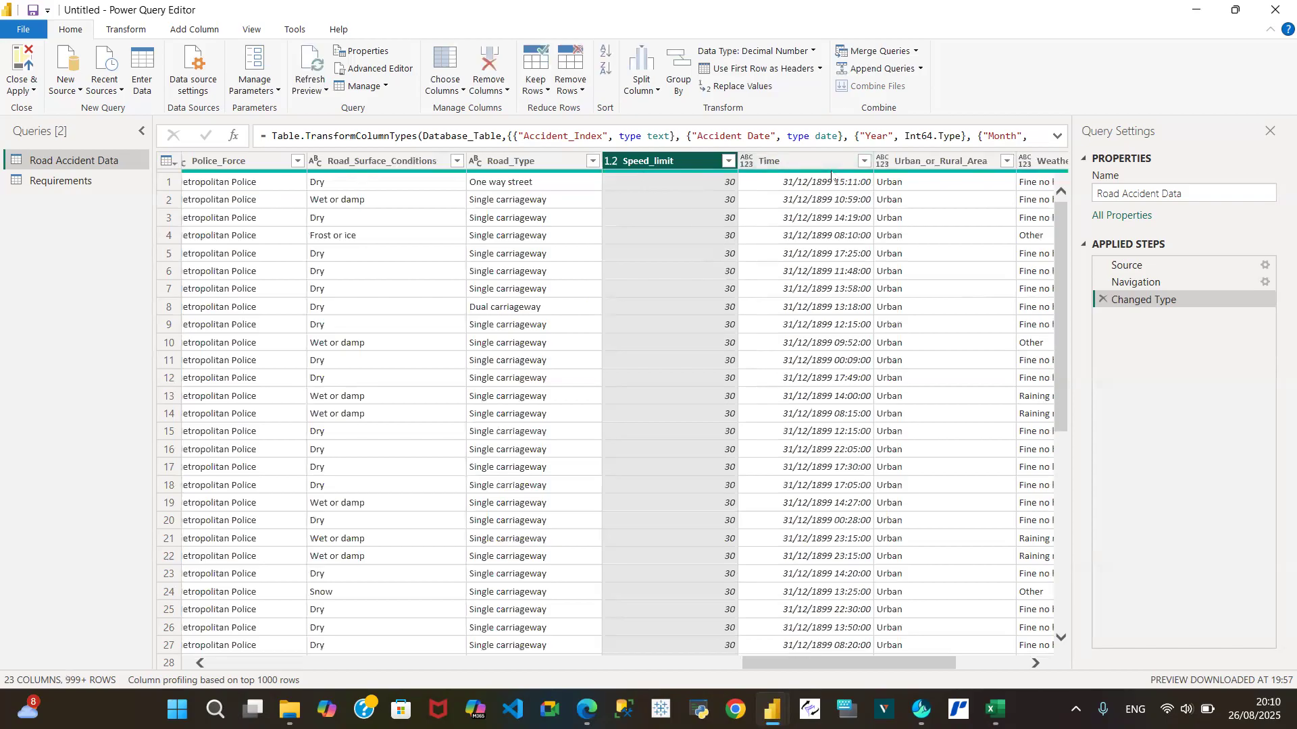
left_click(747, 164)
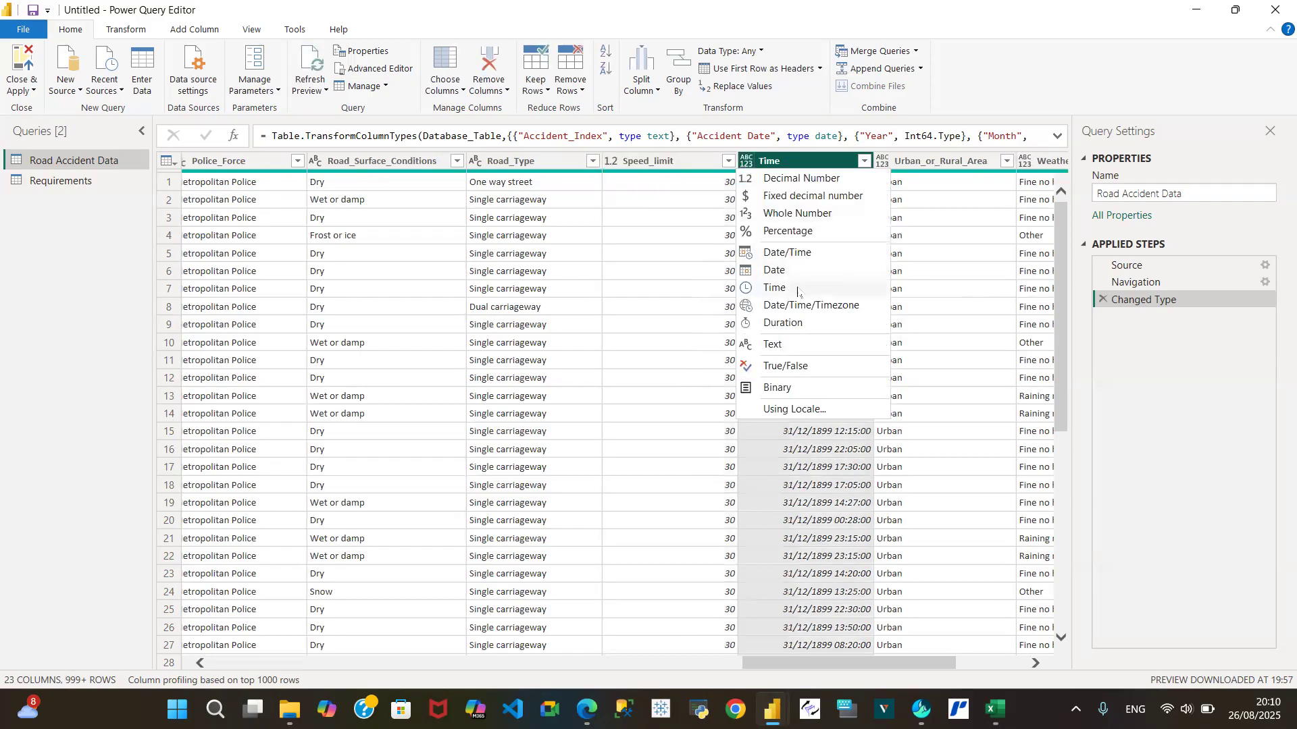
left_click(797, 289)
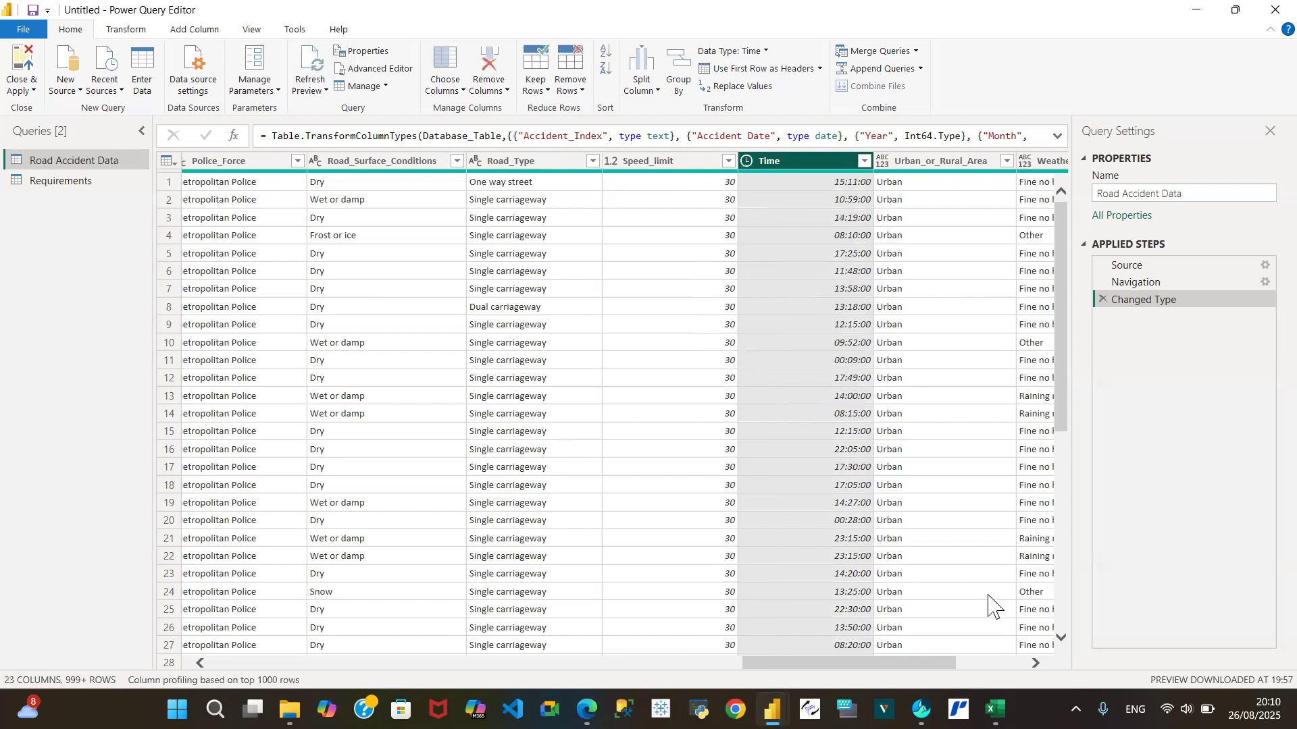
Set the data type of the Urban_or_Rural_Area, Weather_Conditions and Vehicle_Type columns to Text
left_click(1037, 664)
left_click(1037, 663)
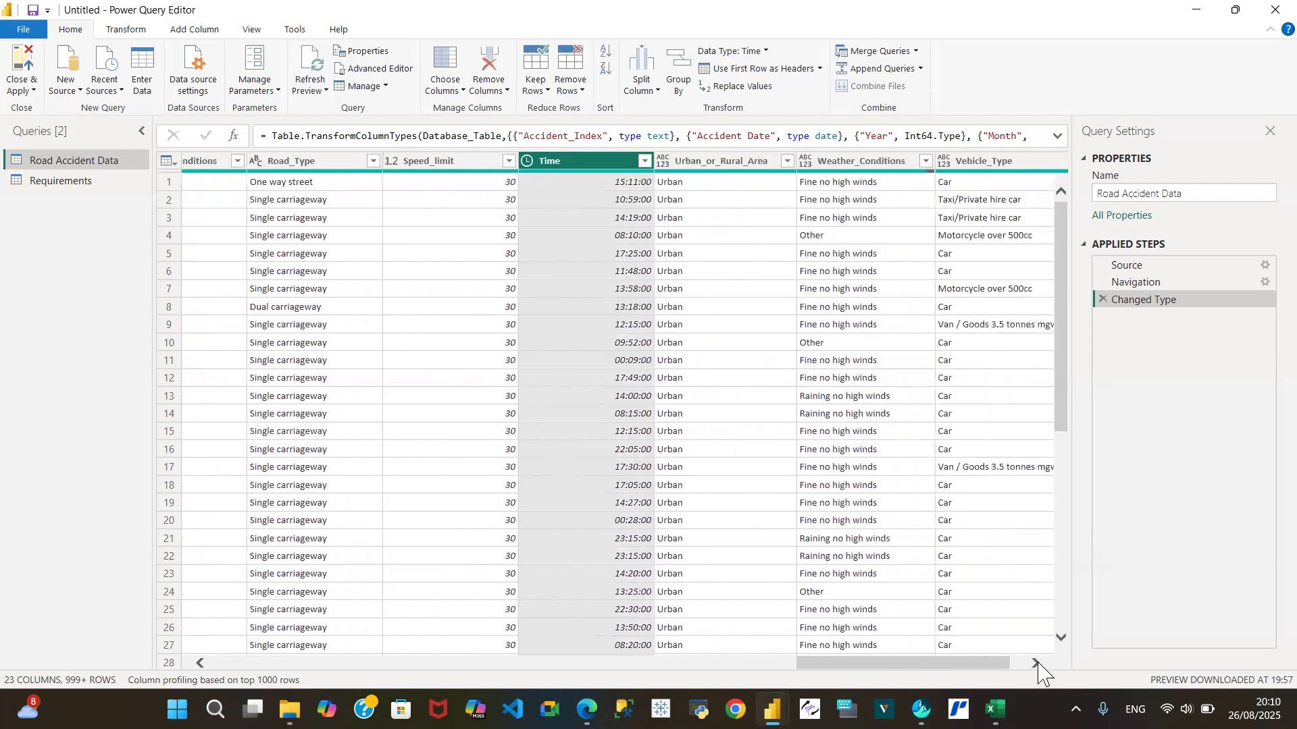
left_click(665, 164)
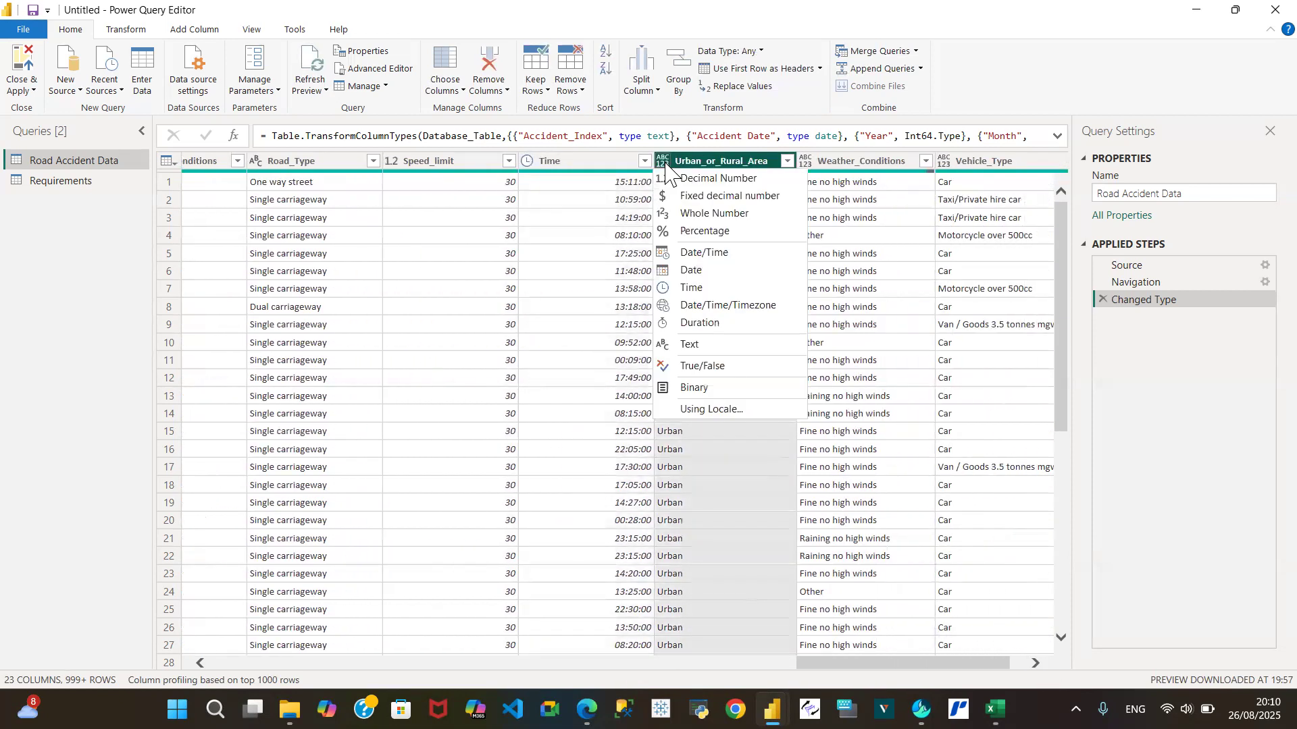
left_click(712, 346)
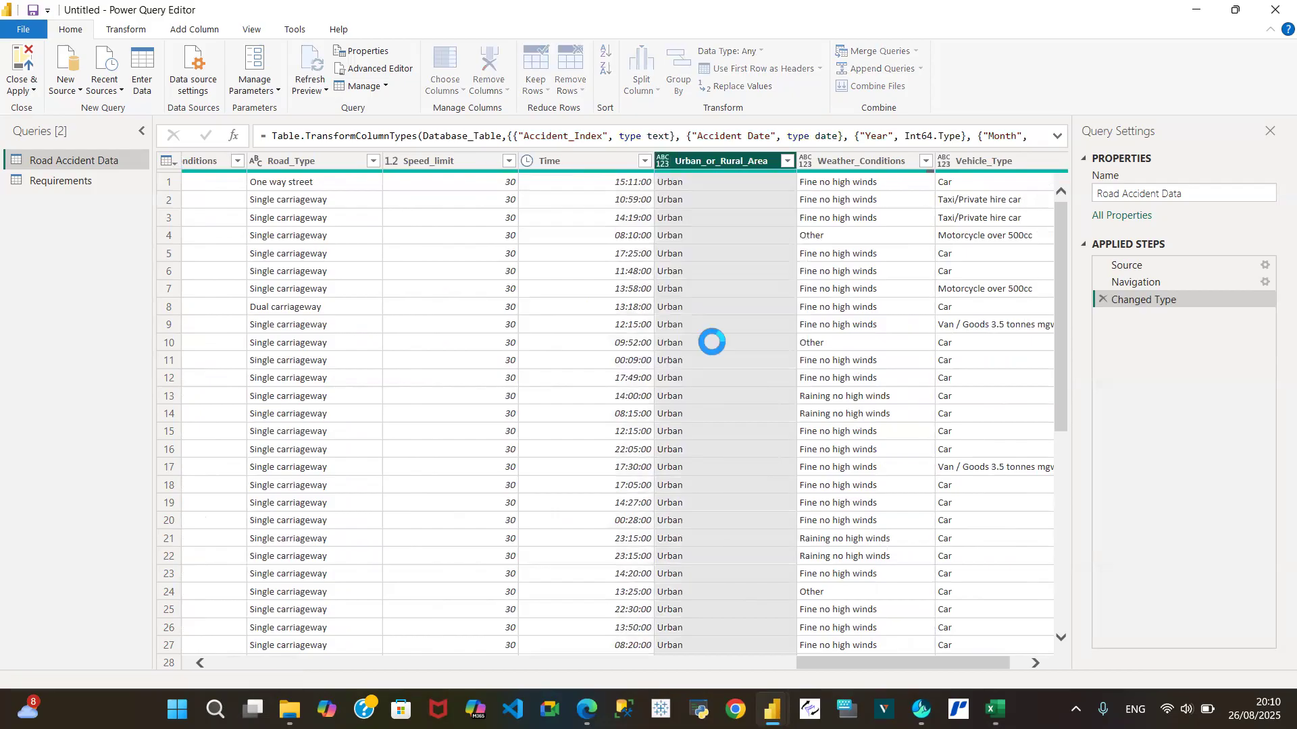
left_click(807, 162)
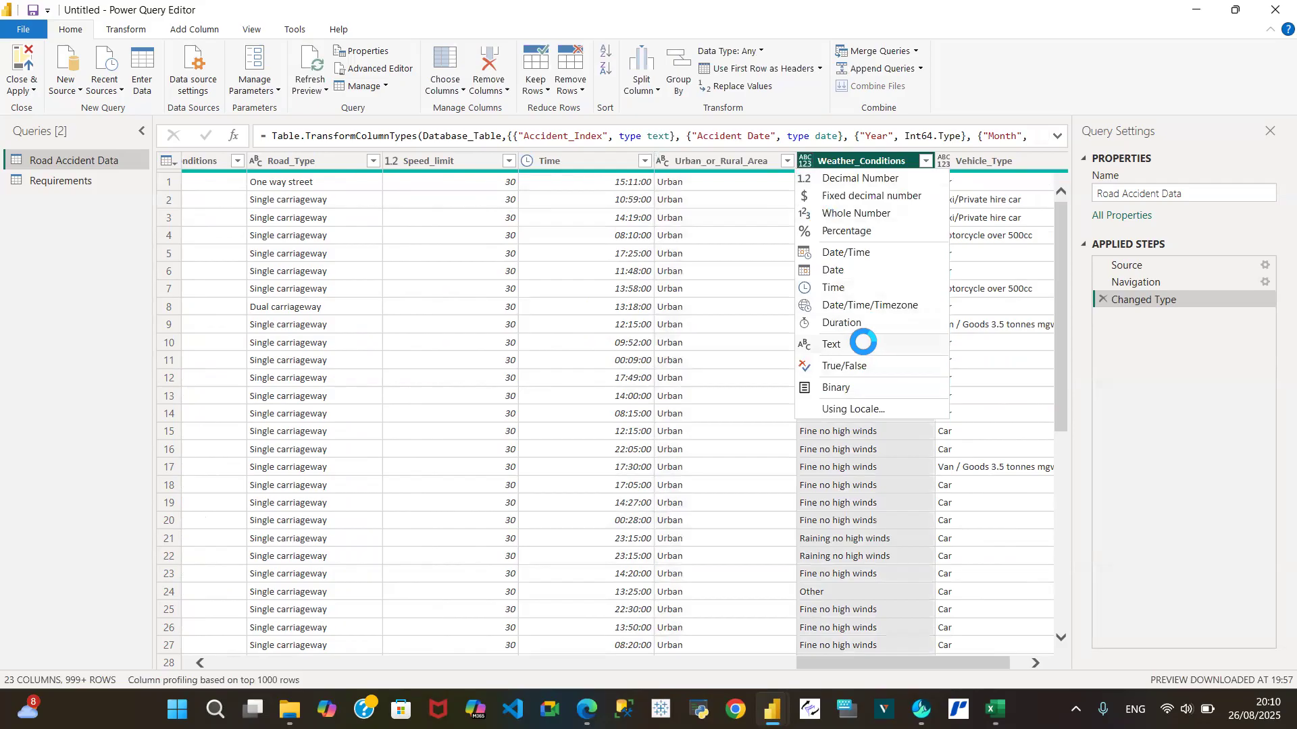
left_click(866, 343)
left_click(943, 164)
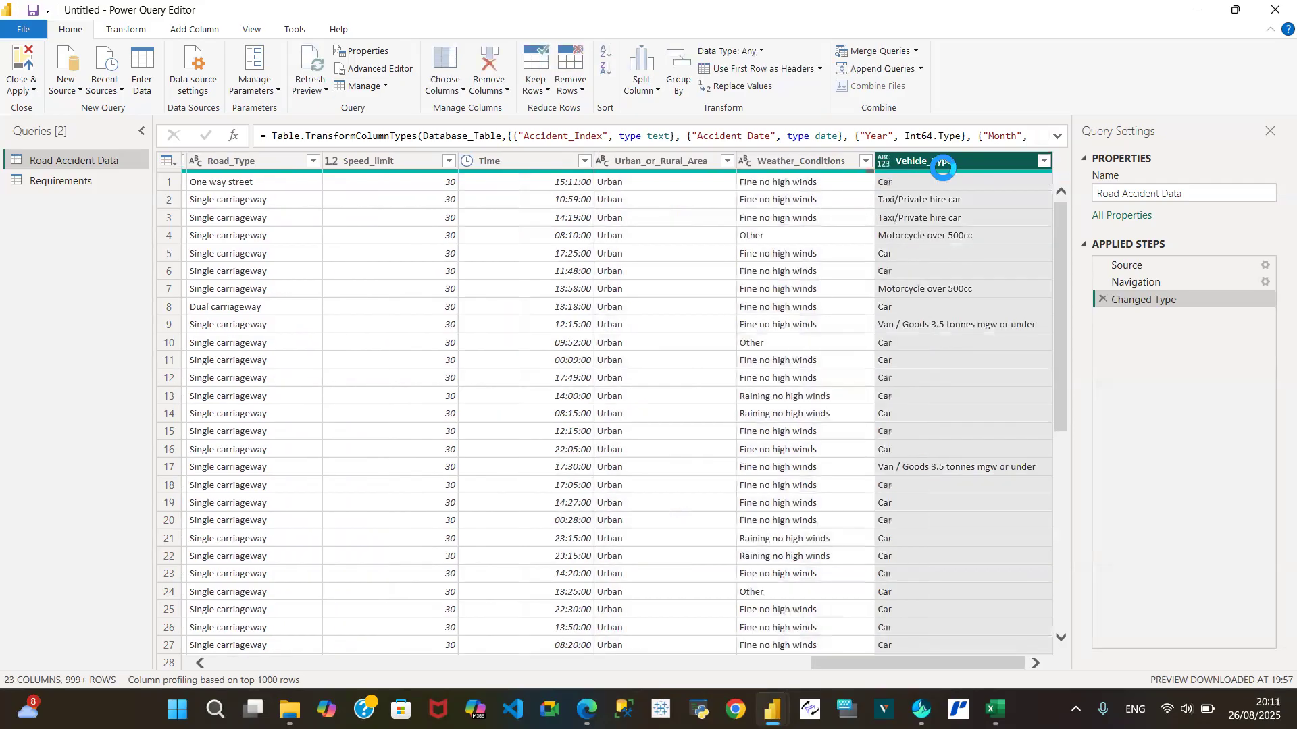
left_click(882, 160)
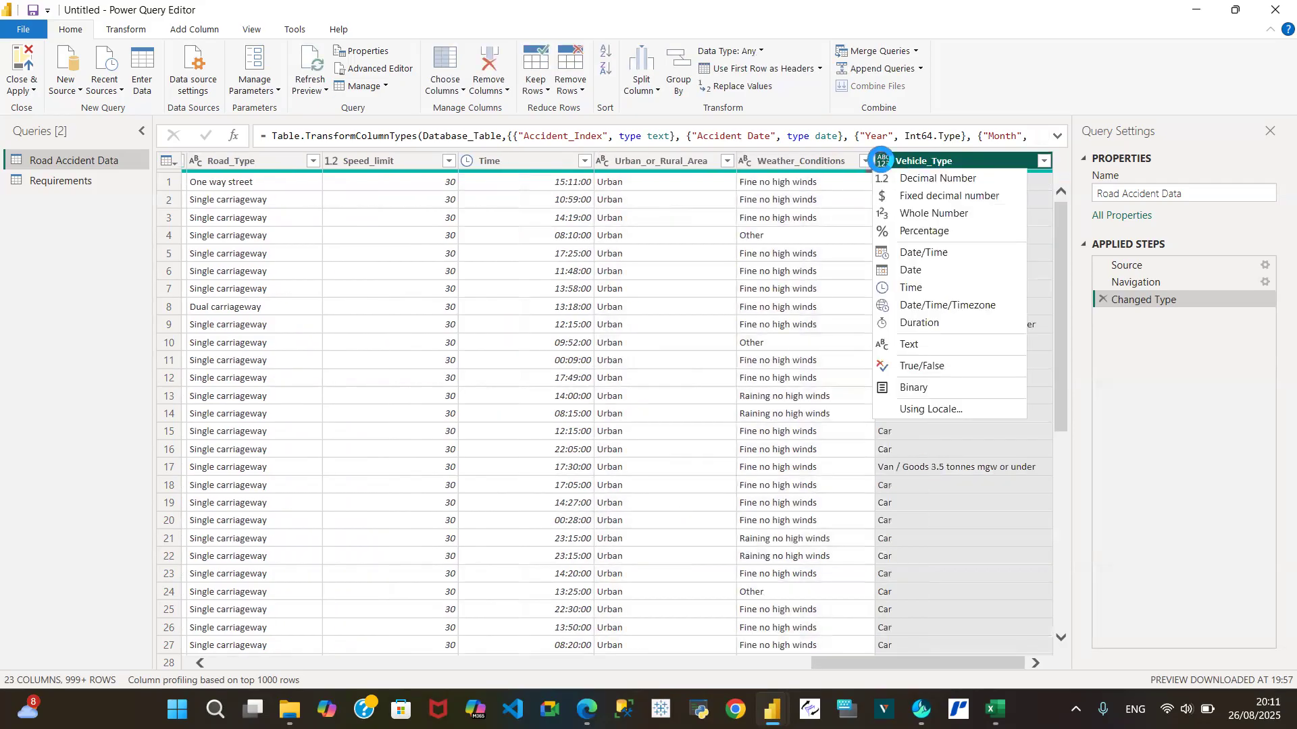
left_click(949, 343)
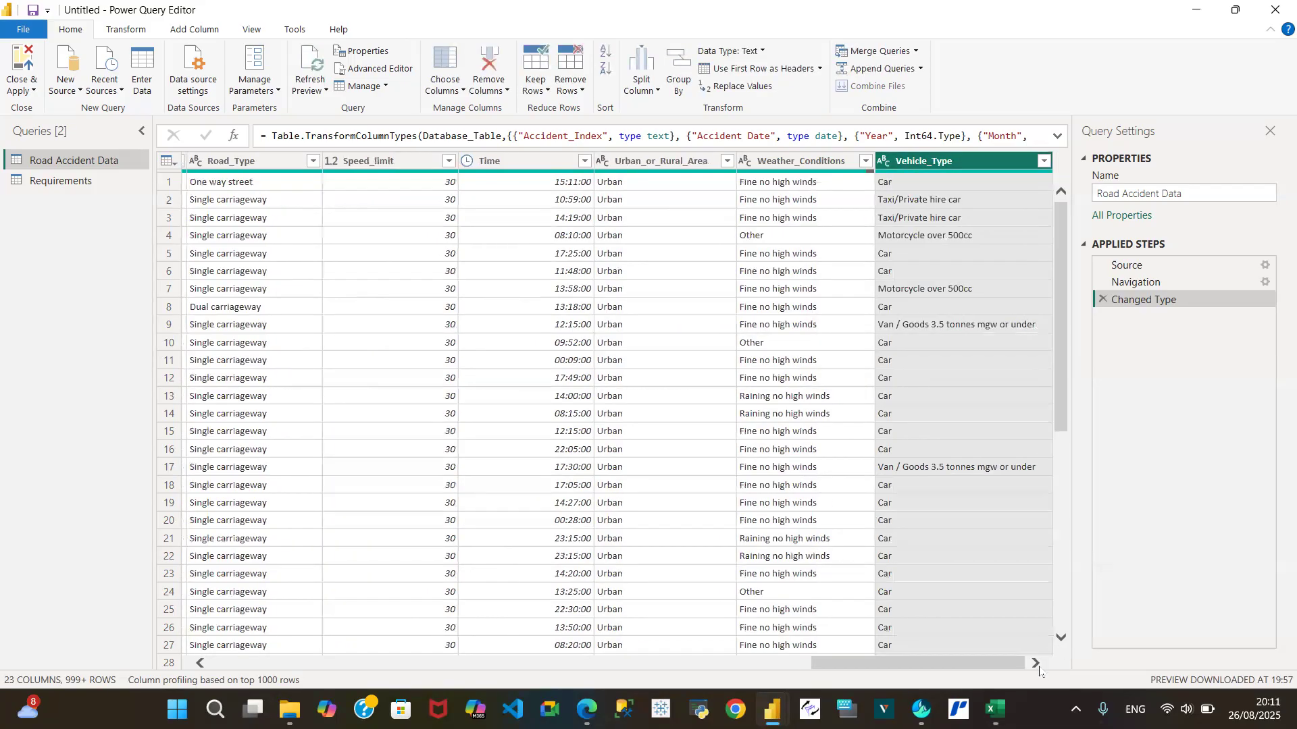
Return to the first columns of the Road Accident Data query, then close Power Query and apply the changes to the report
left_click_drag(885, 663, 283, 663)
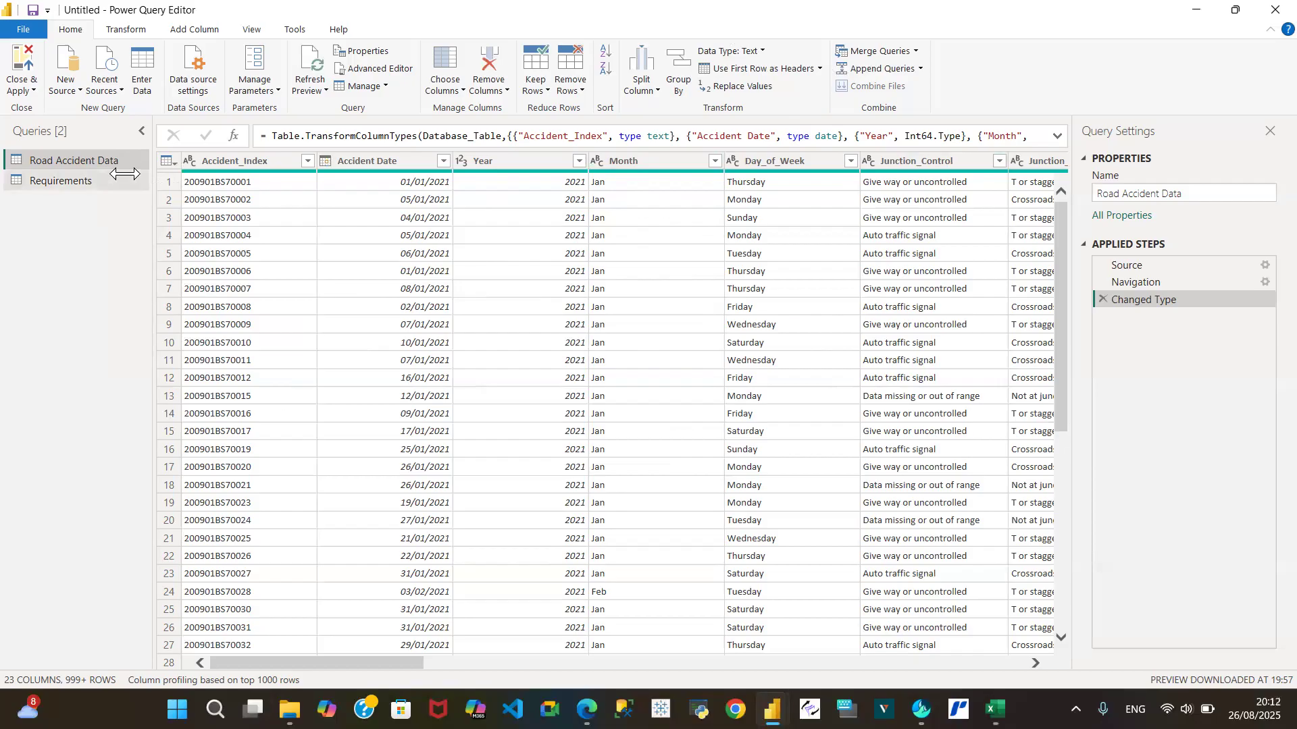
left_click(27, 89)
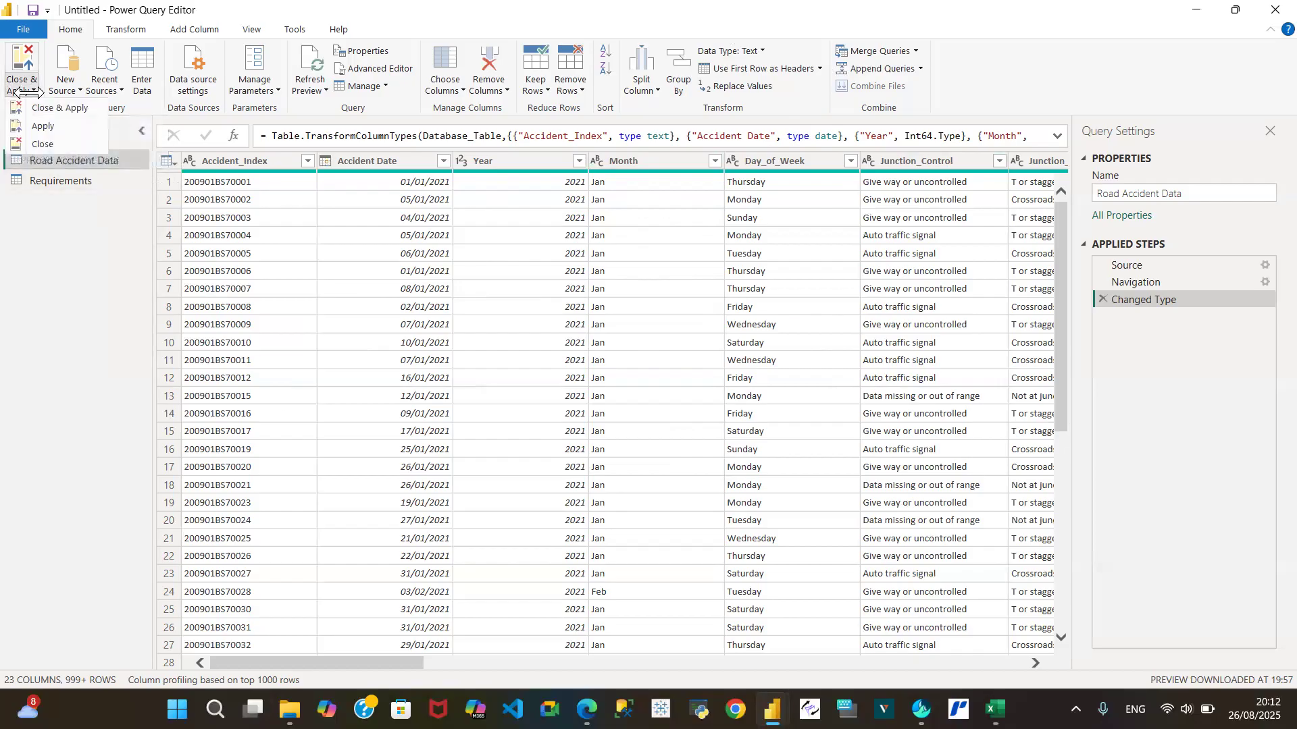
left_click(60, 108)
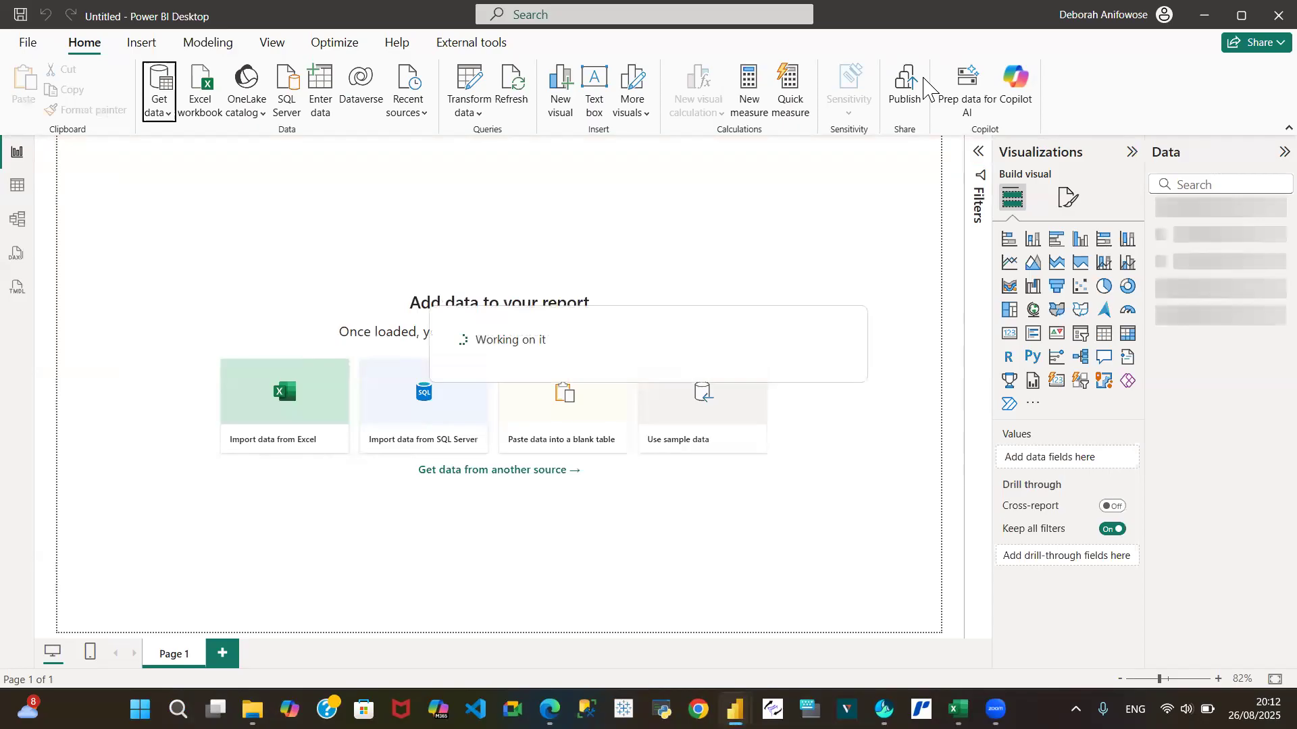
Start saving the report to this device and choose the Documents folder as its location
left_click(34, 52)
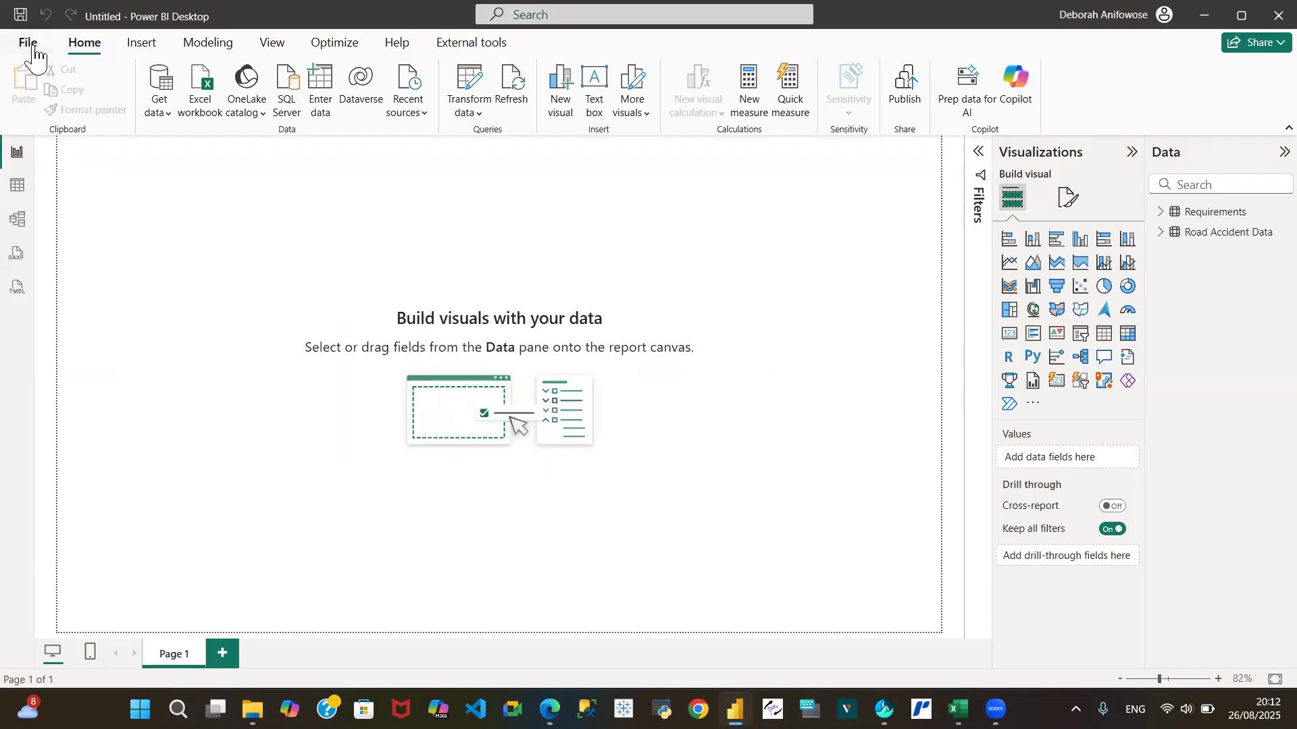
left_click(103, 214)
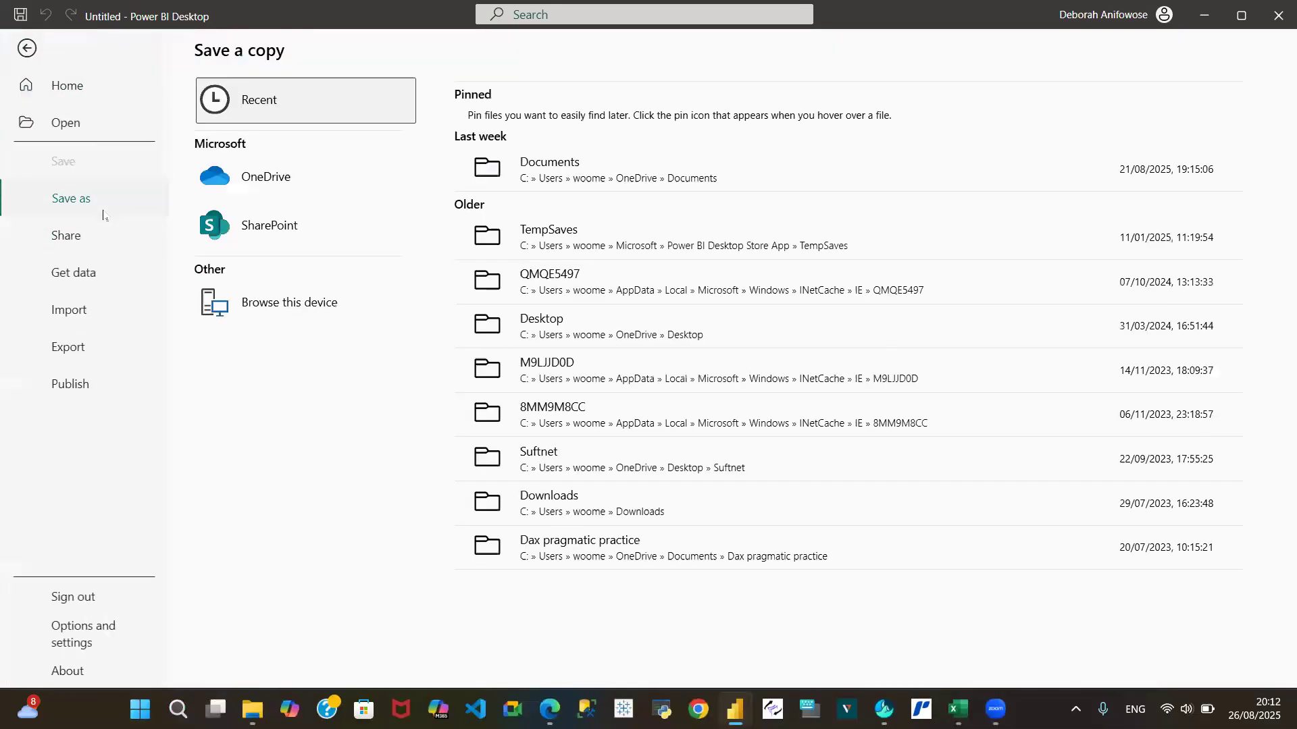
left_click(286, 315)
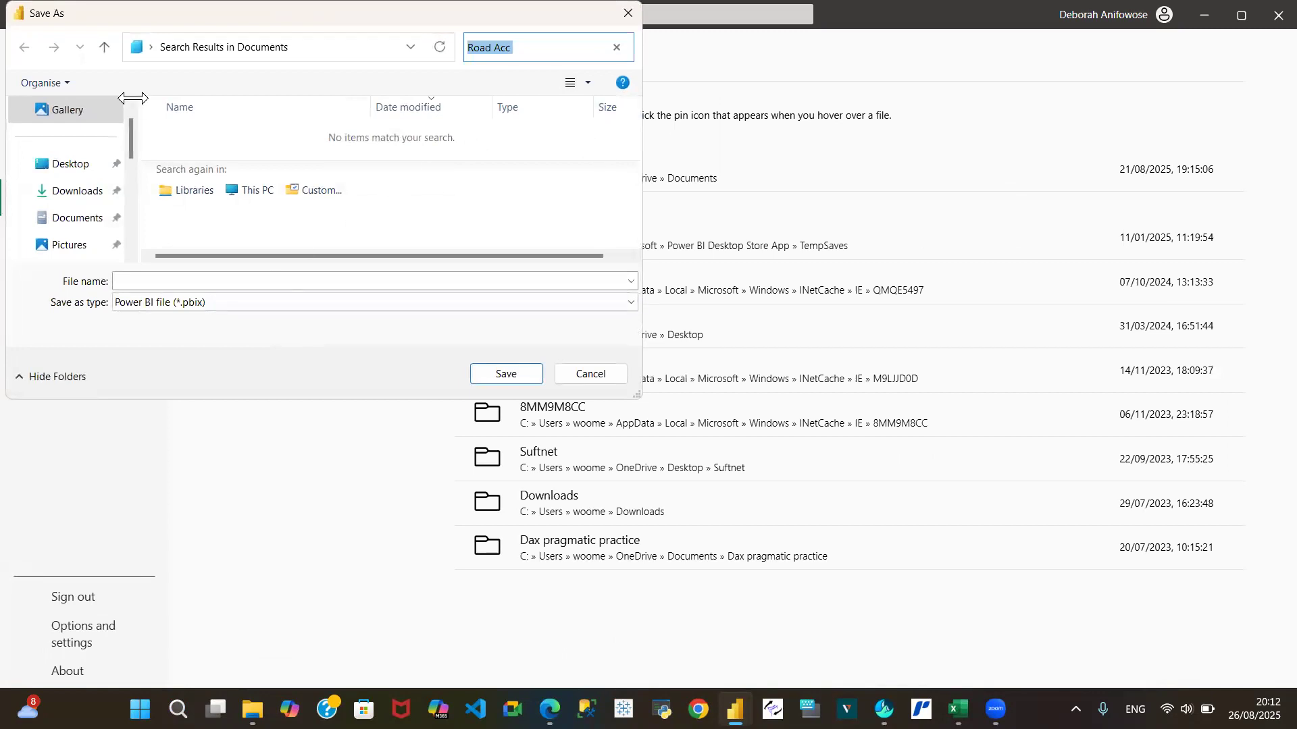
left_click(80, 219)
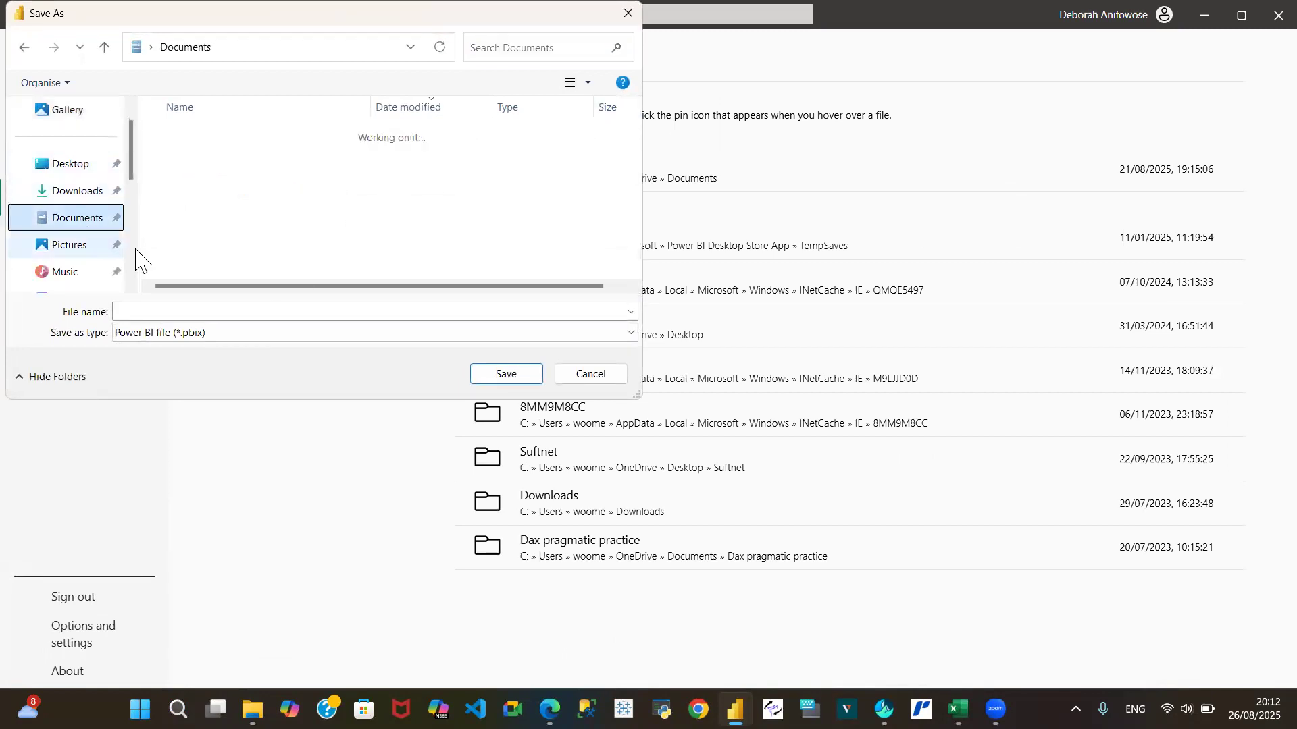
Name the file Road Accident Task PBI and save it as a Power BI file (*.pbix)
left_click(165, 307)
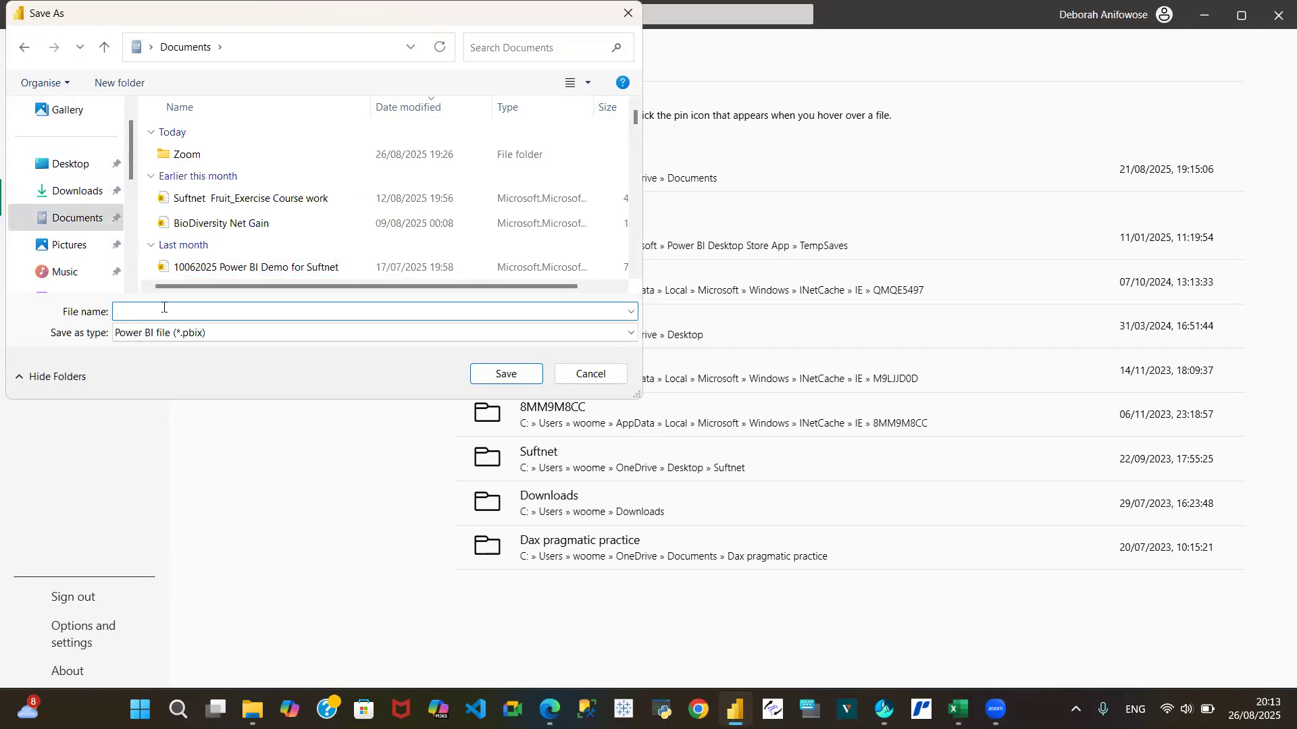
type("R")
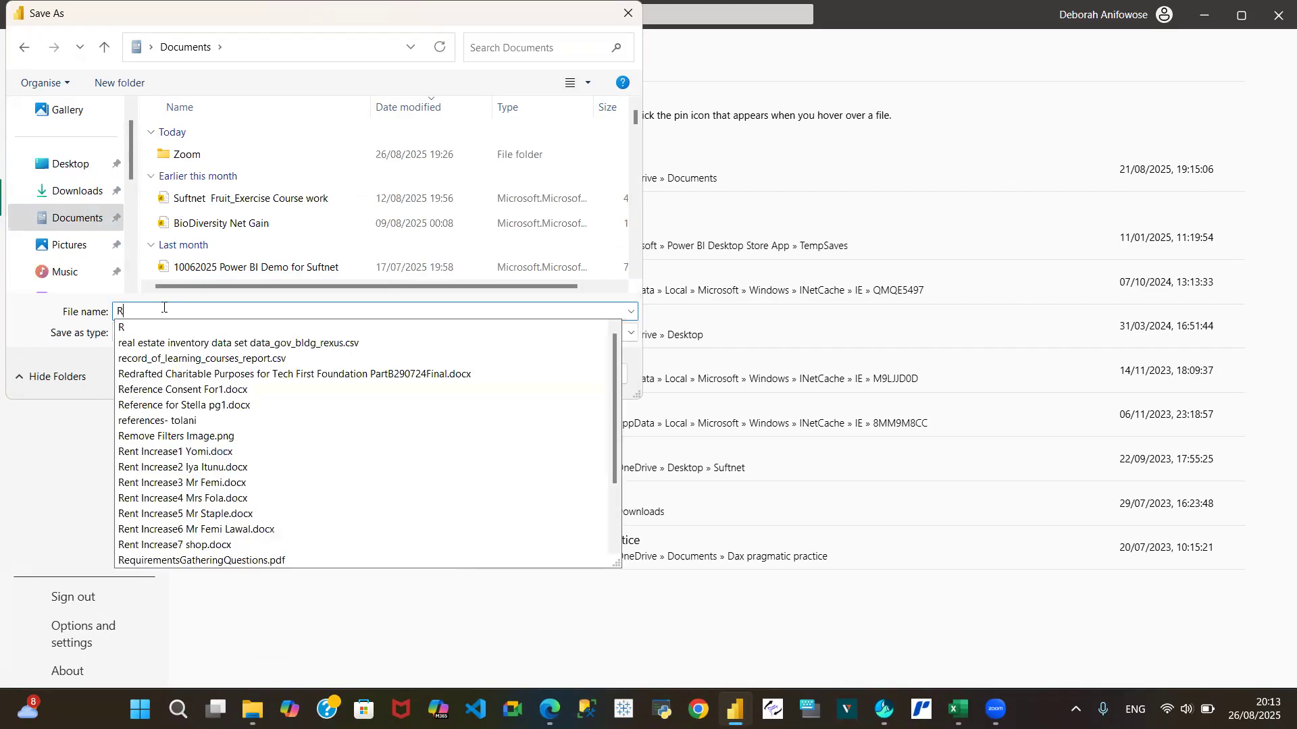
type("oad ")
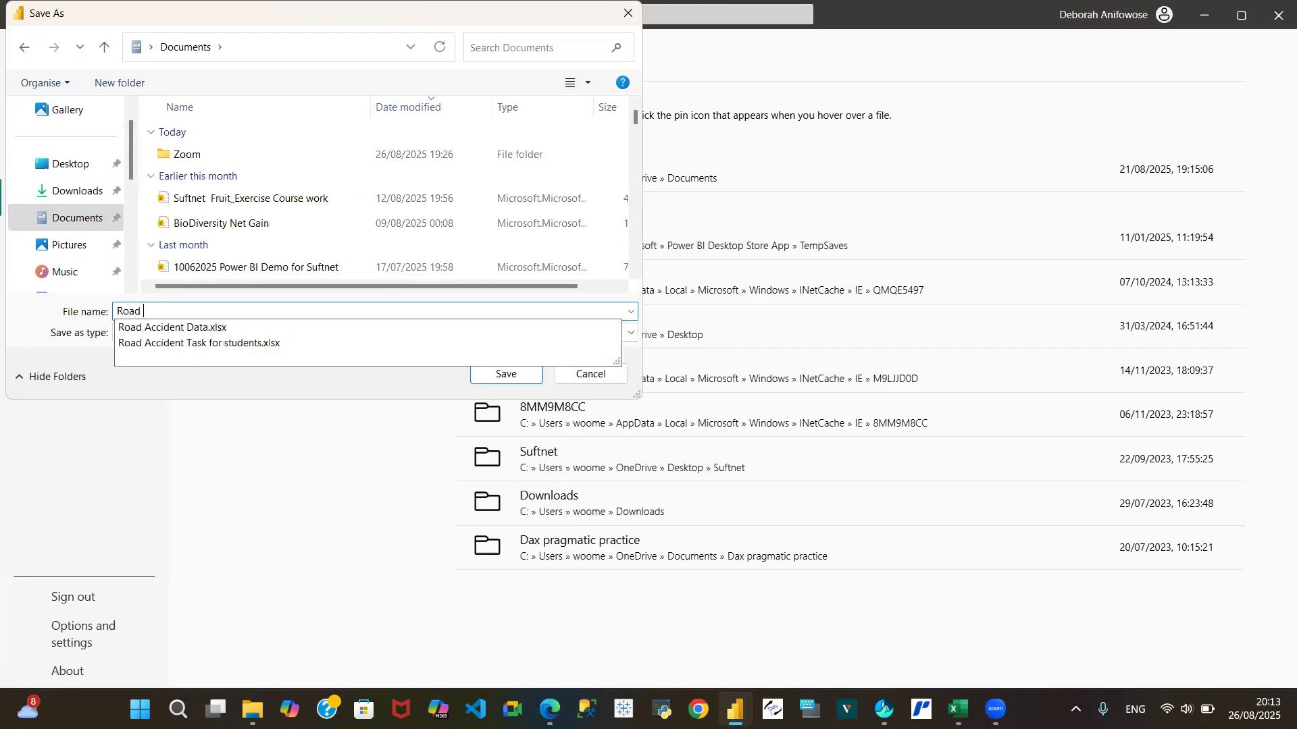
type("Acc")
left_click(217, 328)
left_click(250, 311)
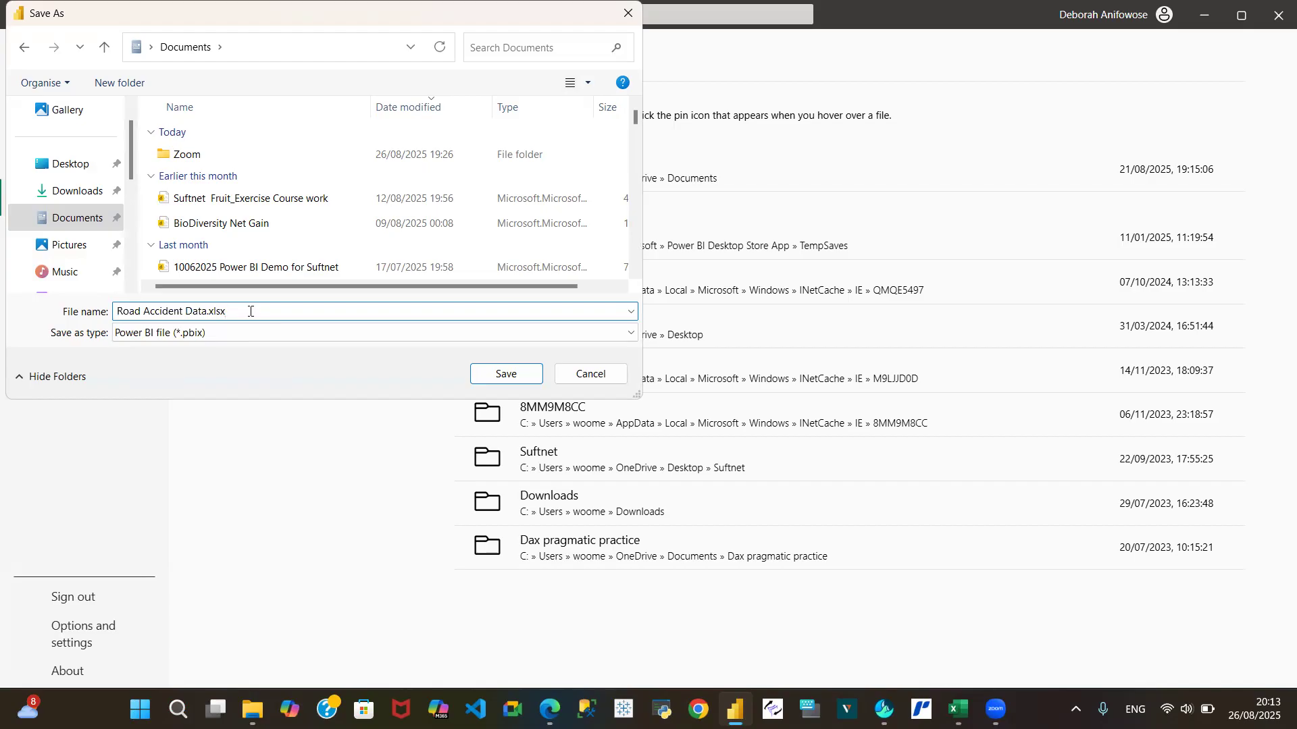
key("BackSpace")
key("BackSpace")
key("BackSpace")
key("BackSpace")
key("BackSpace")
key("BackSpace")
key("BackSpace")
key("BackSpace")
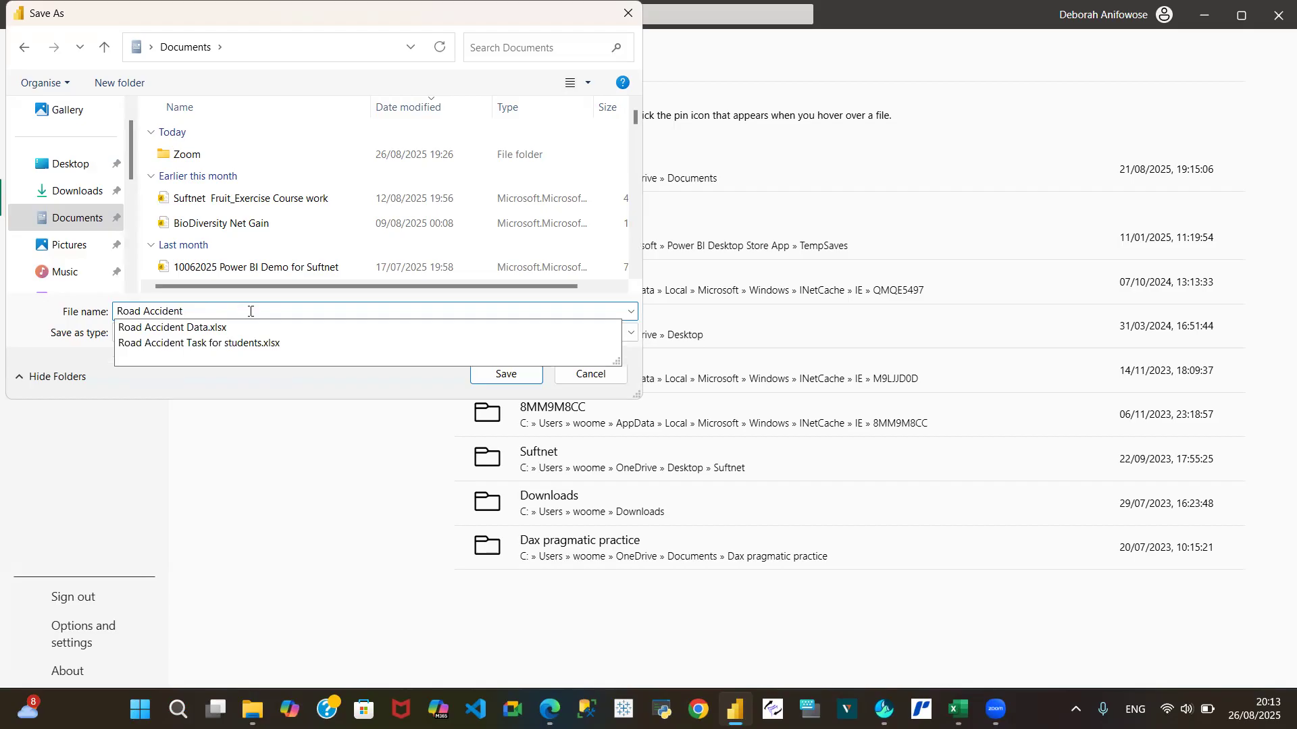
type("Task")
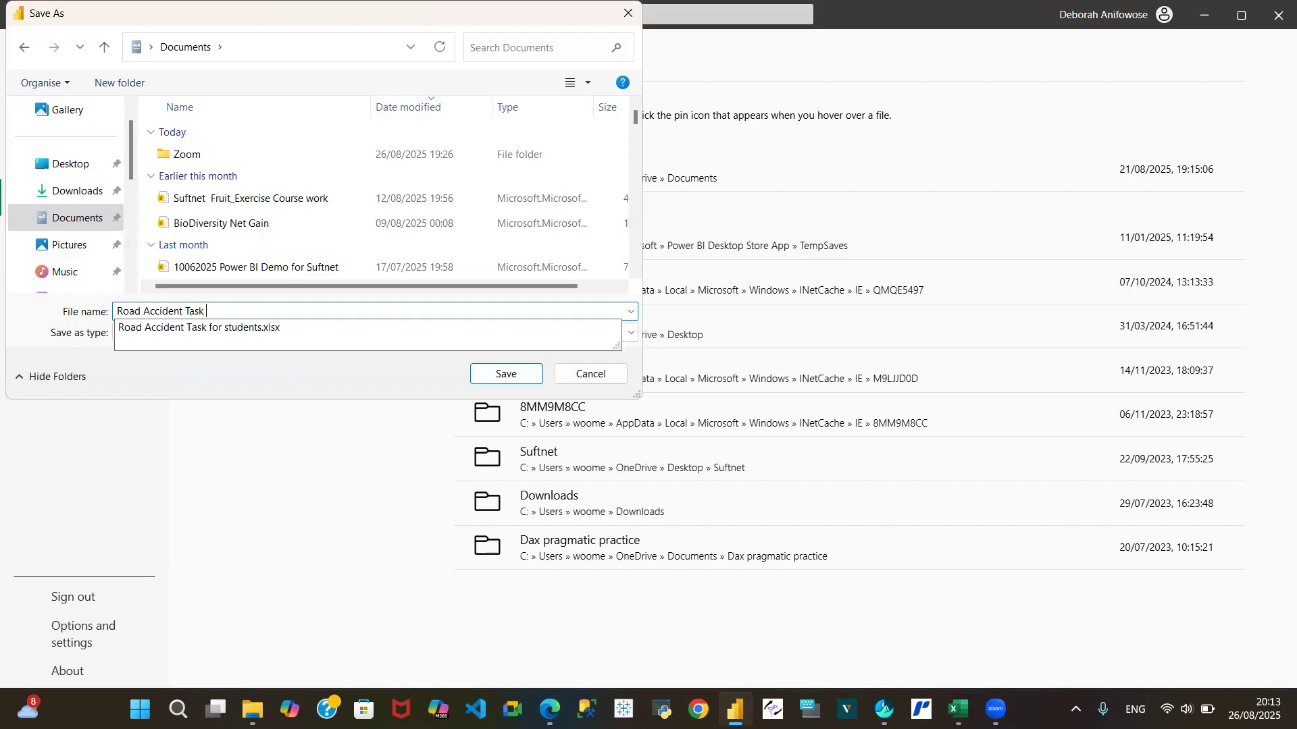
type(" PBI")
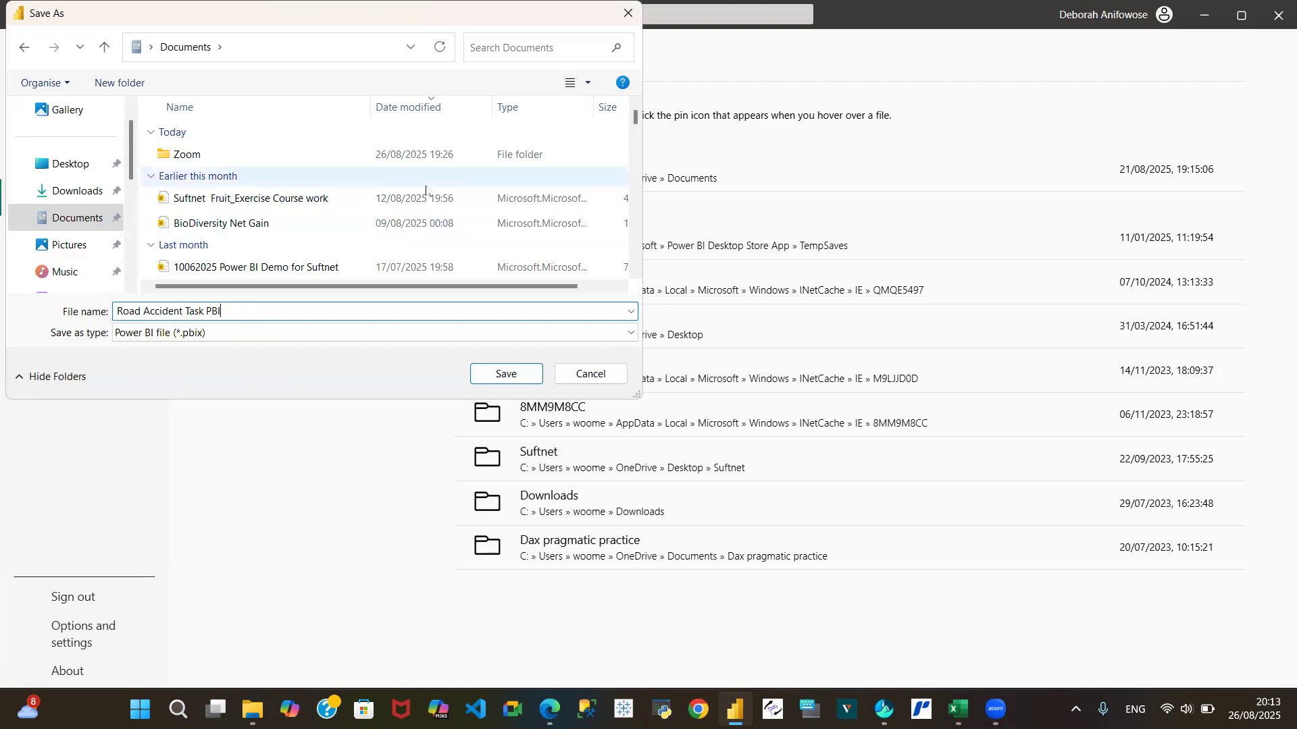
left_click(526, 375)
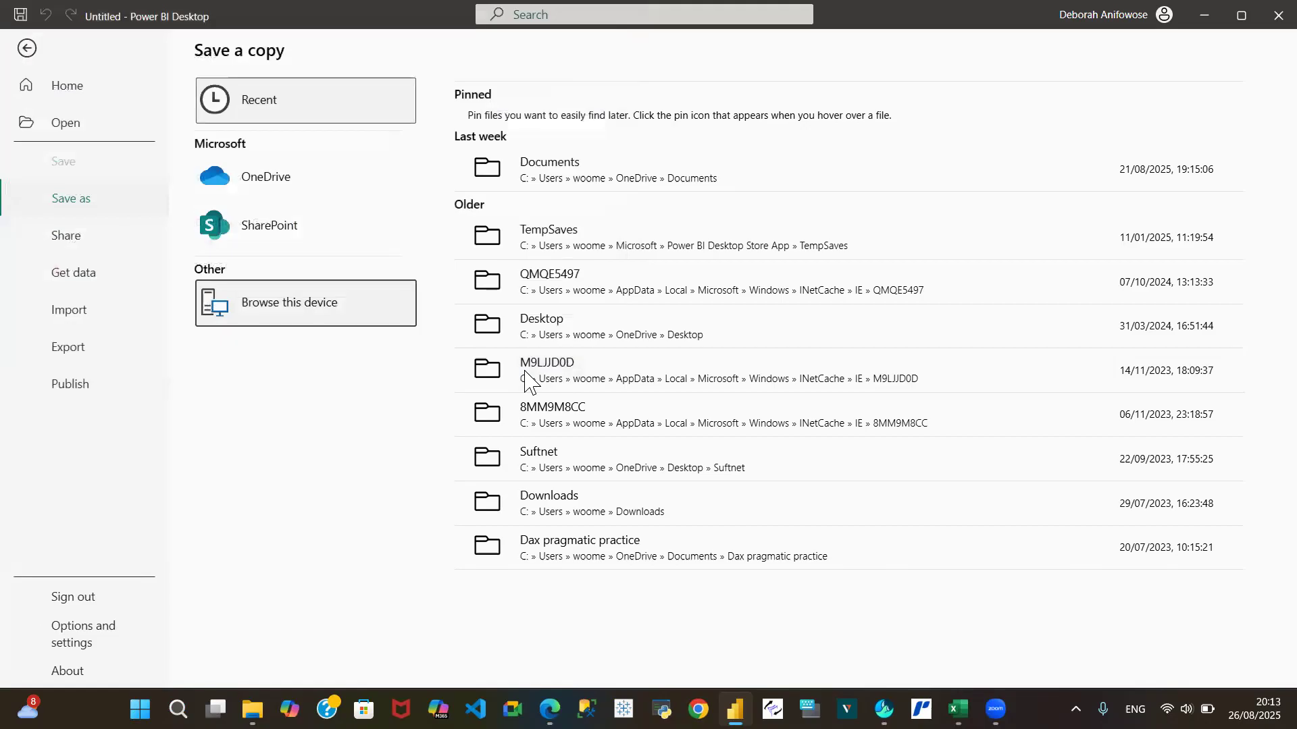